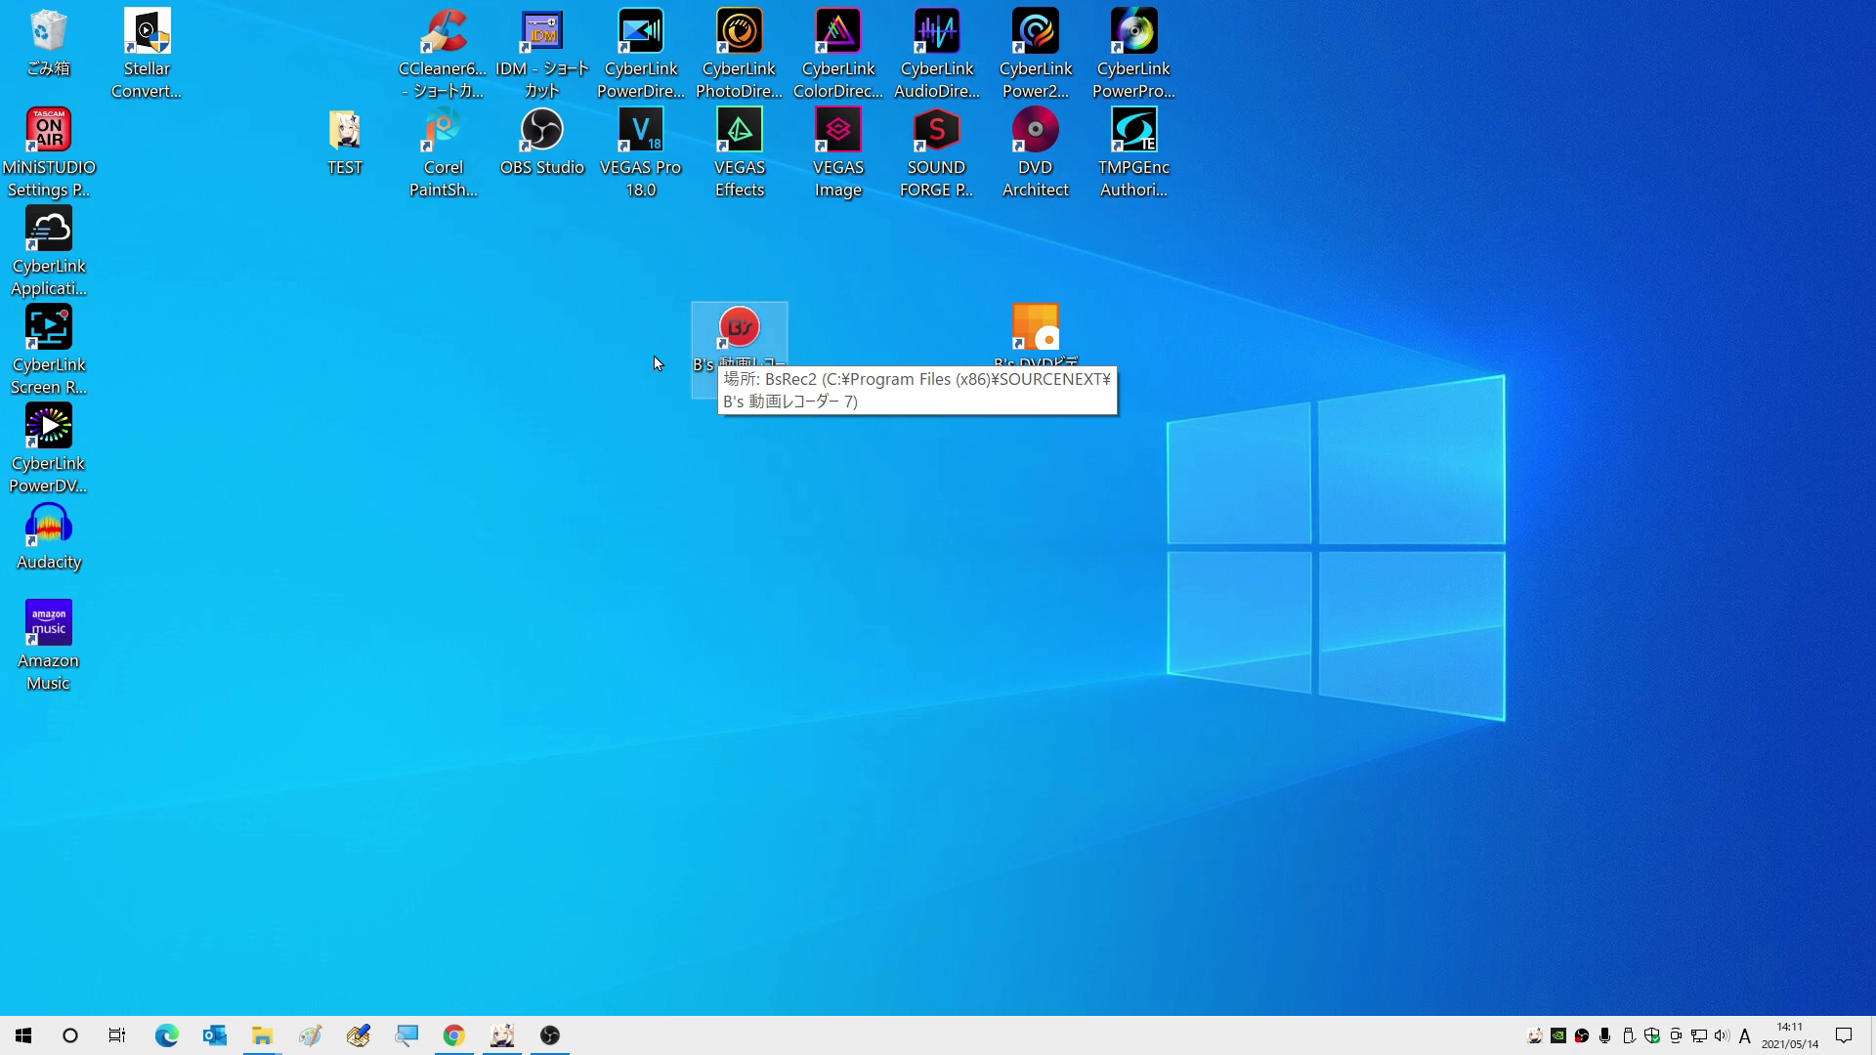
Launch B's 動画レコーダー 7 and start a screen recording with the range set to 全画面.
{"action": "double_click", "coordinate": [740, 330]}
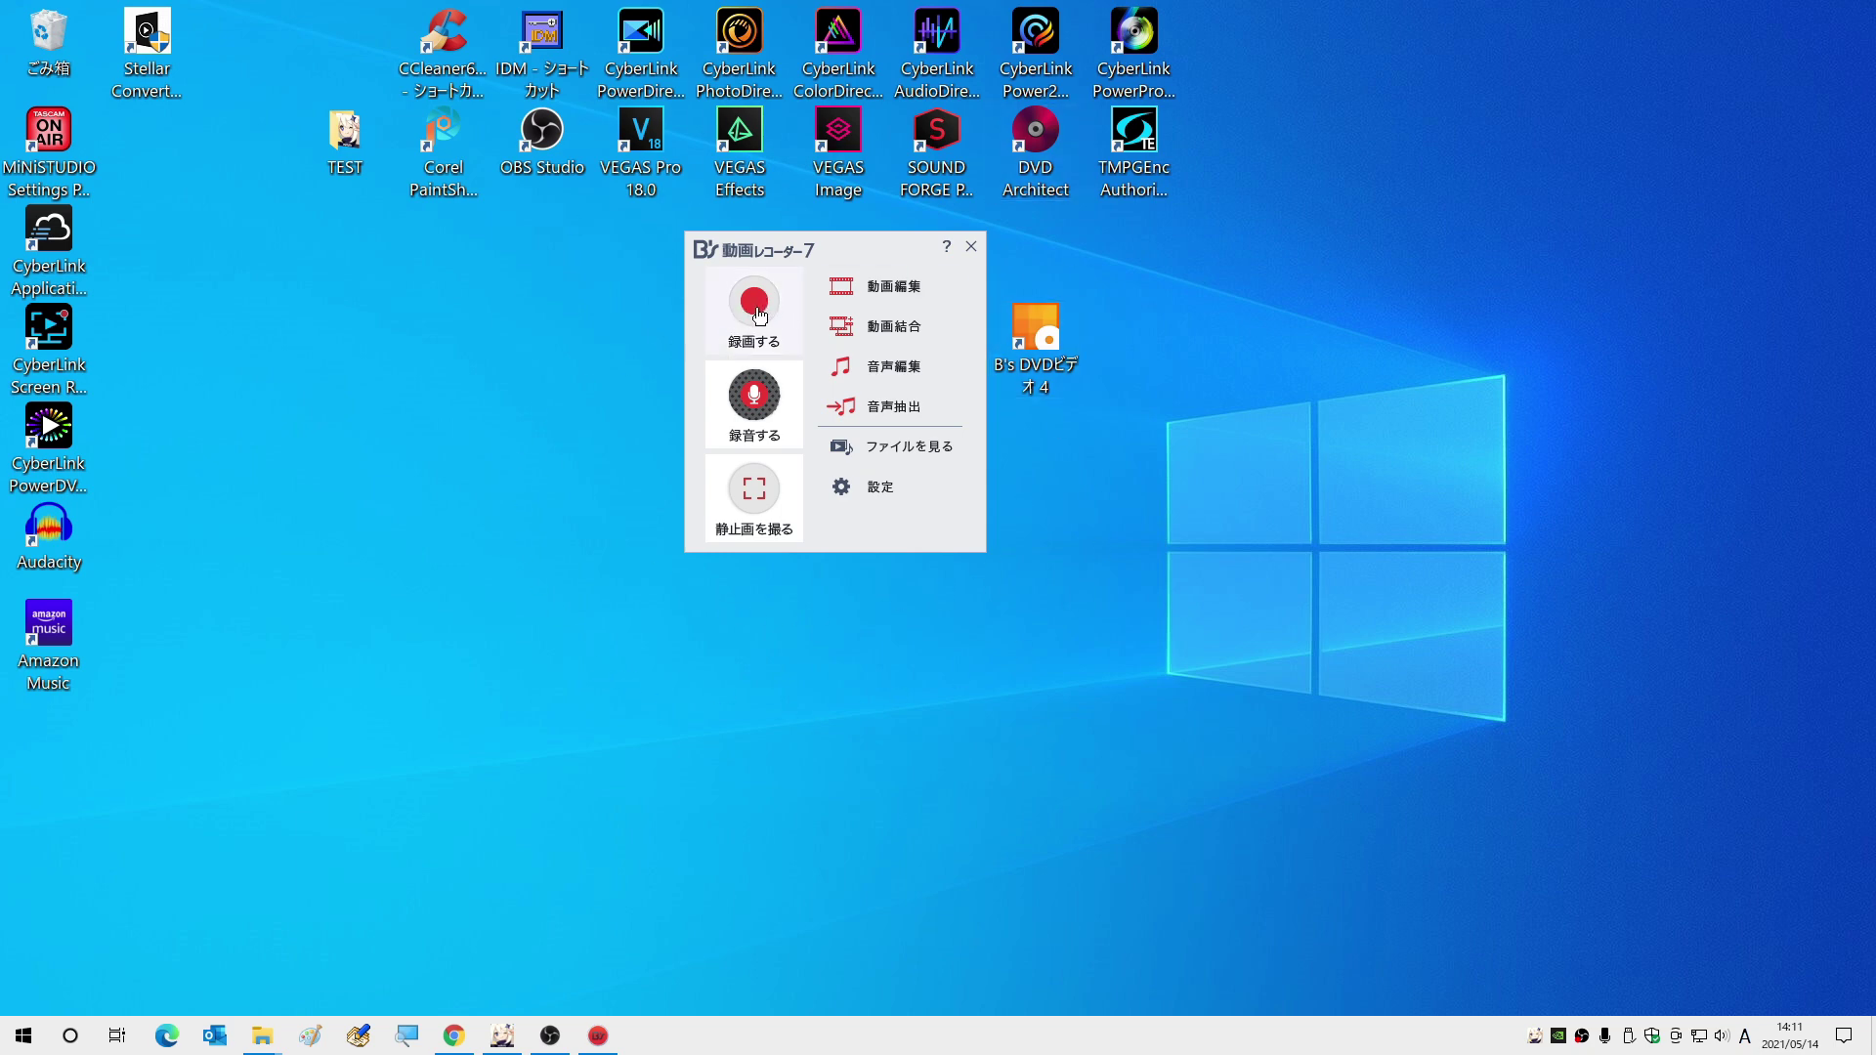
{"action": "left_click", "coordinate": [755, 312]}
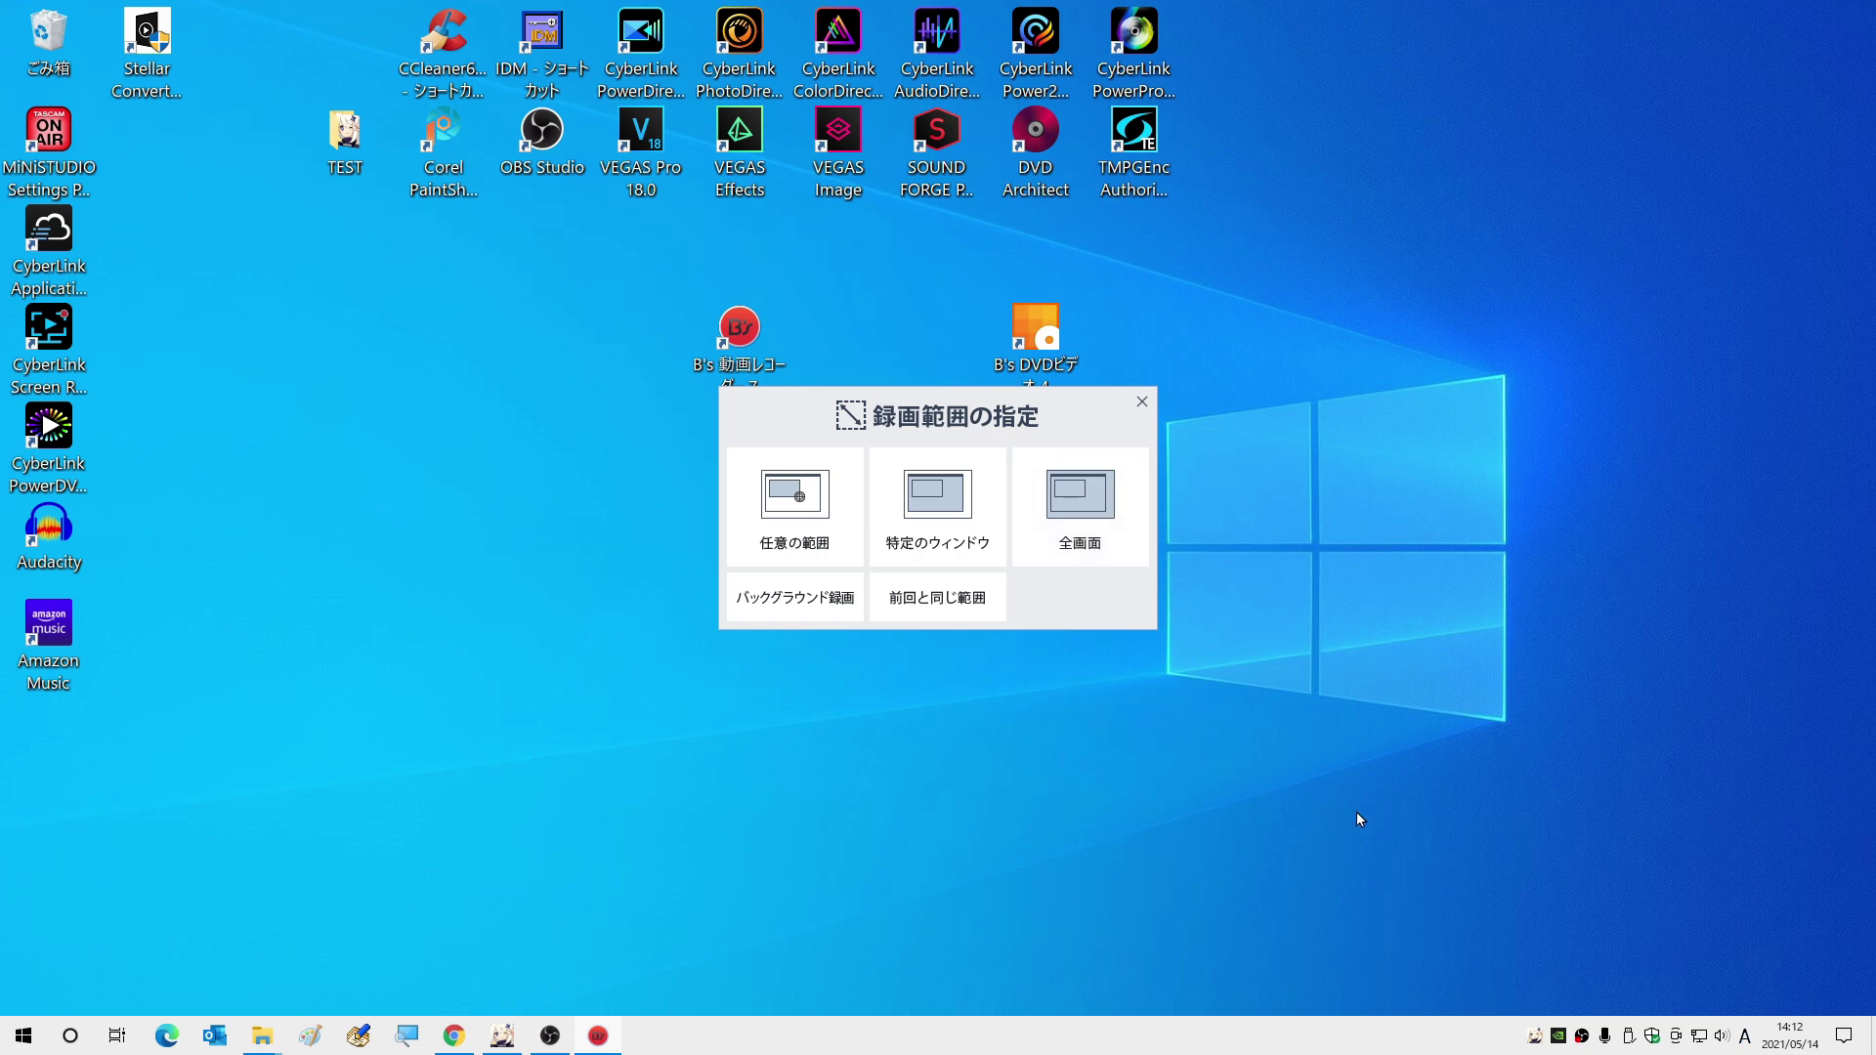
{"action": "left_click", "coordinate": [1097, 546]}
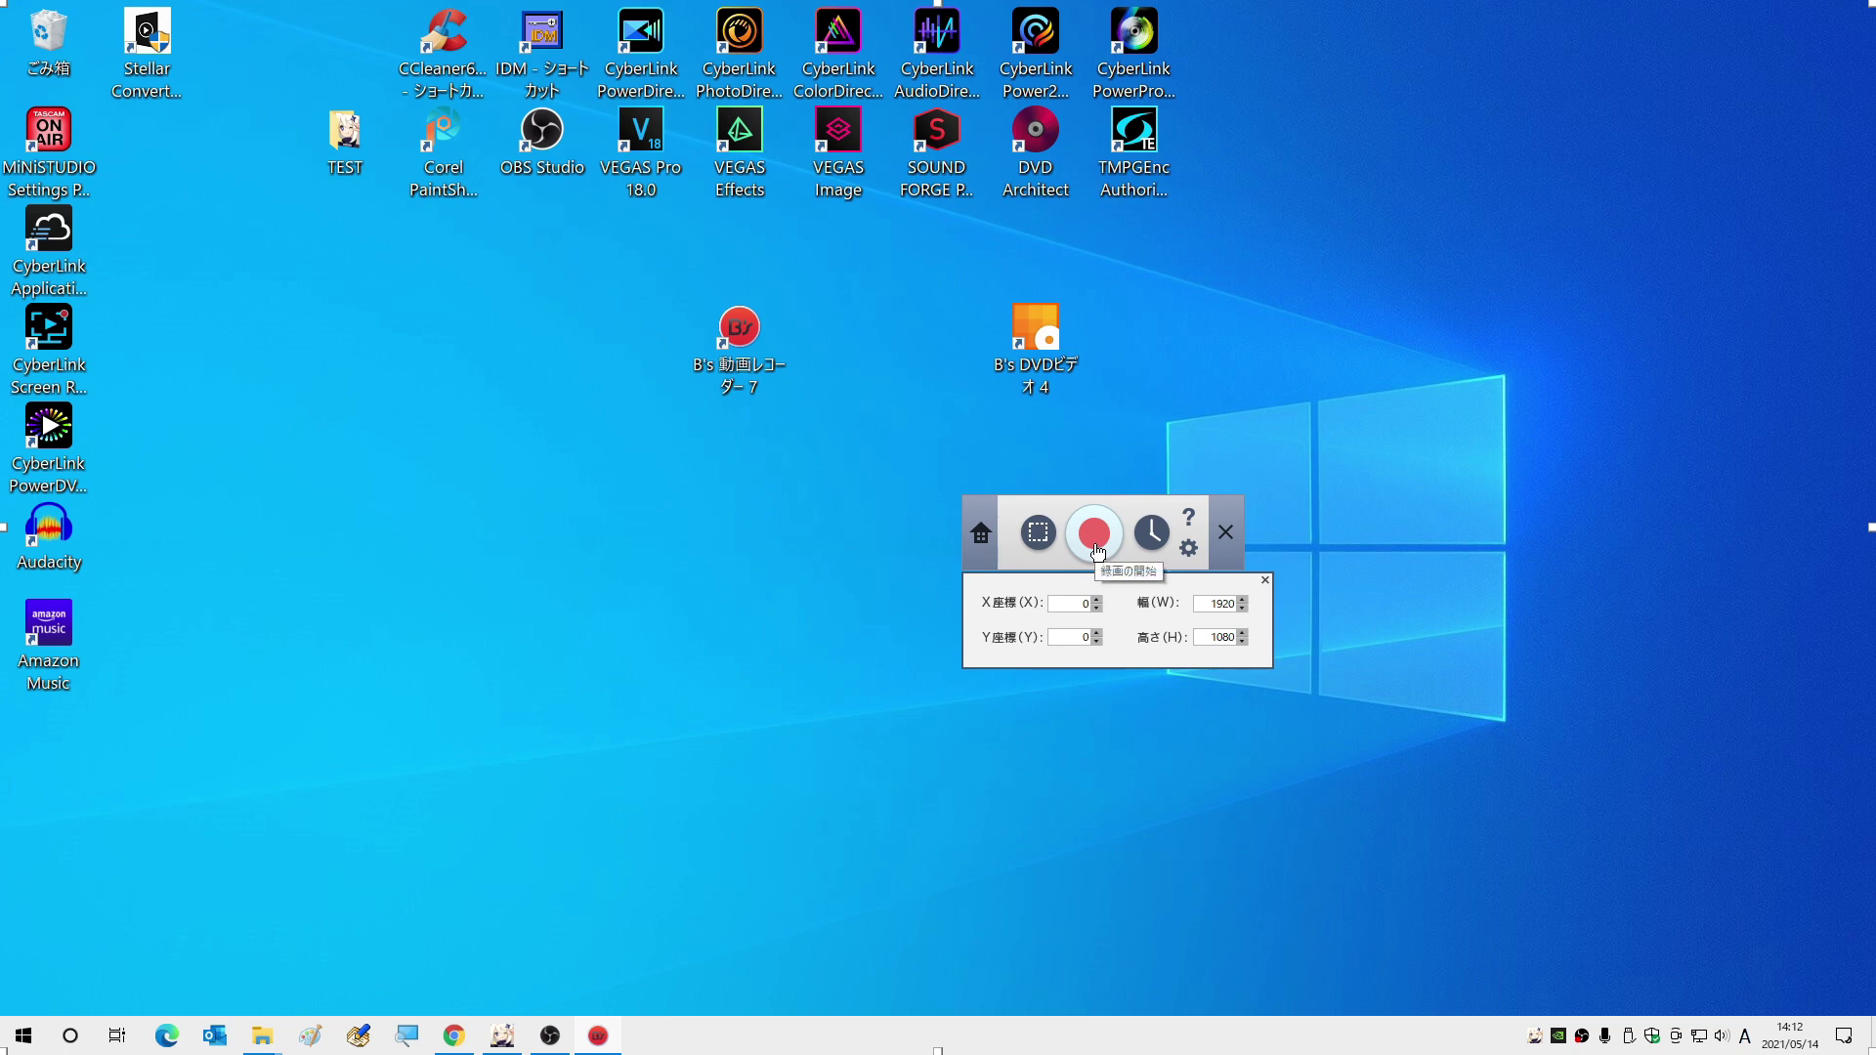
{"action": "left_click", "coordinate": [1095, 533]}
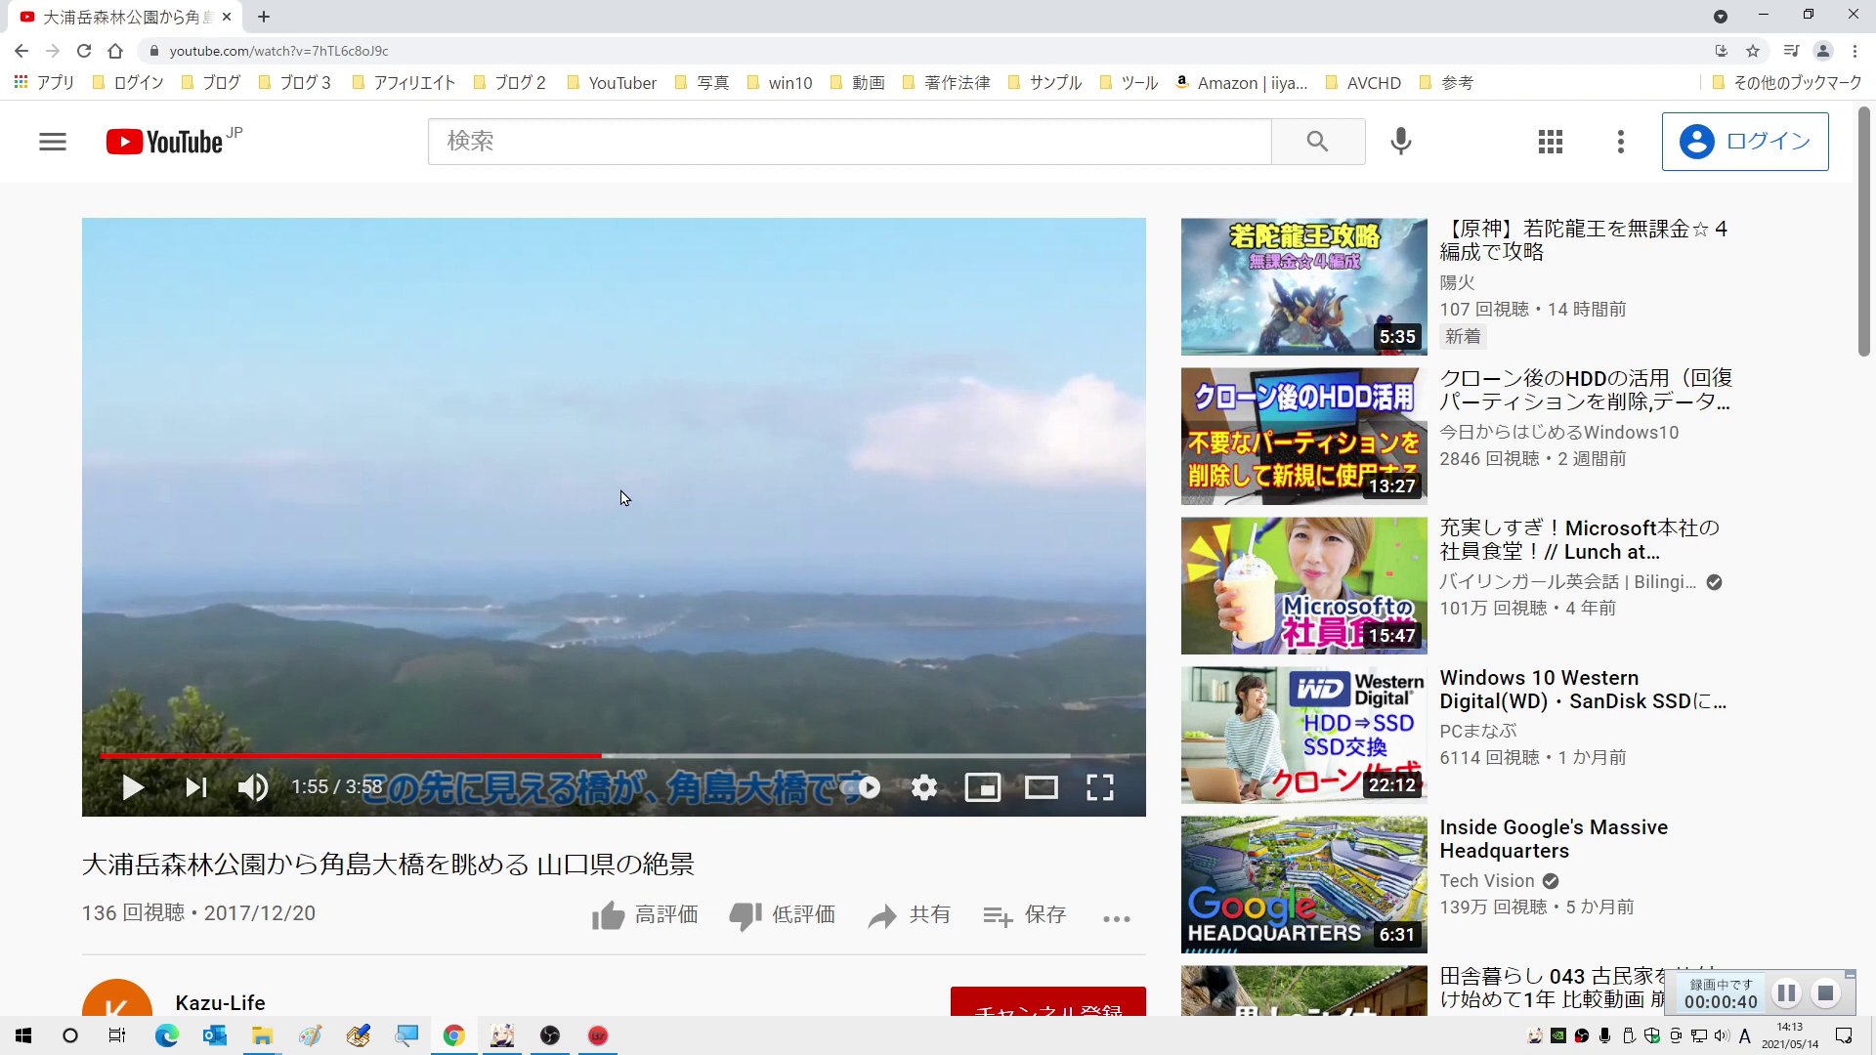
Play the 大浦岳森林公園 YouTube video full screen during the recording, pausing at 2:29 and leaving full screen.
{"action": "scroll", "coordinate": [505, 536], "scroll_direction": "down", "scroll_amount": 2}
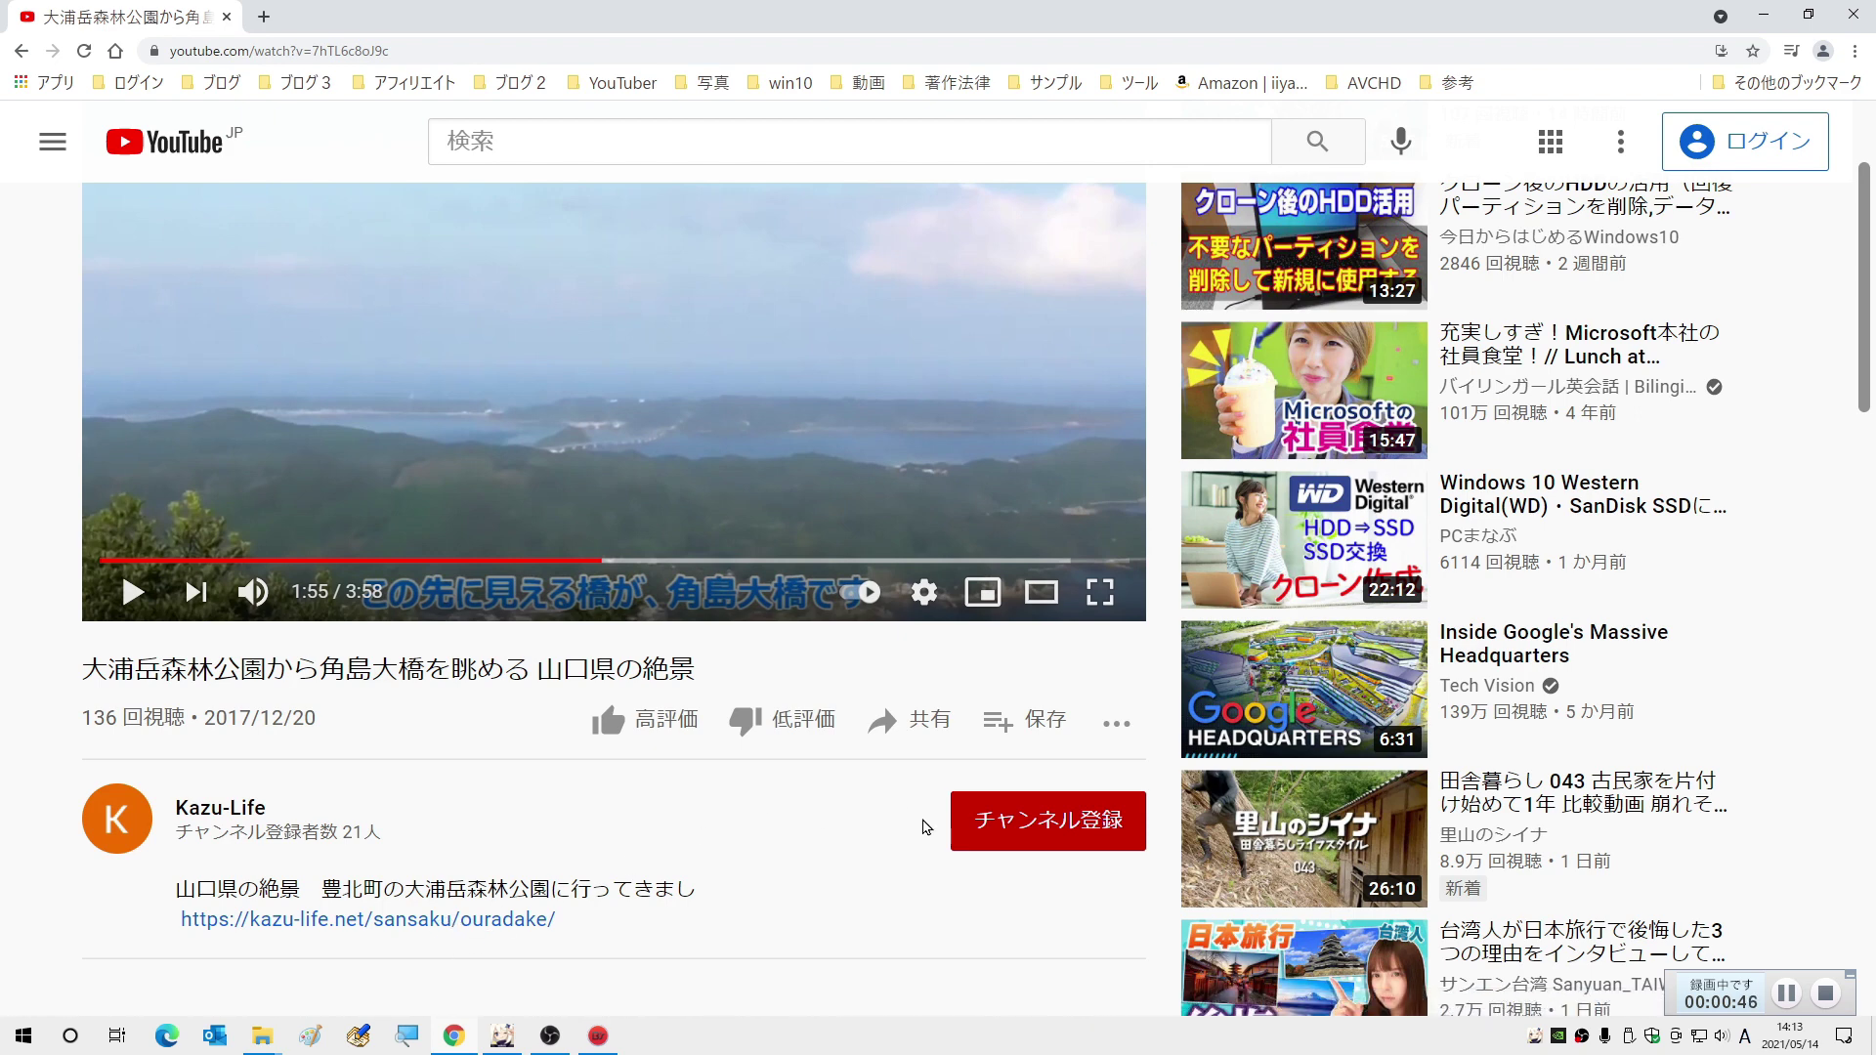
{"action": "scroll", "coordinate": [790, 884], "scroll_direction": "up", "scroll_amount": 2}
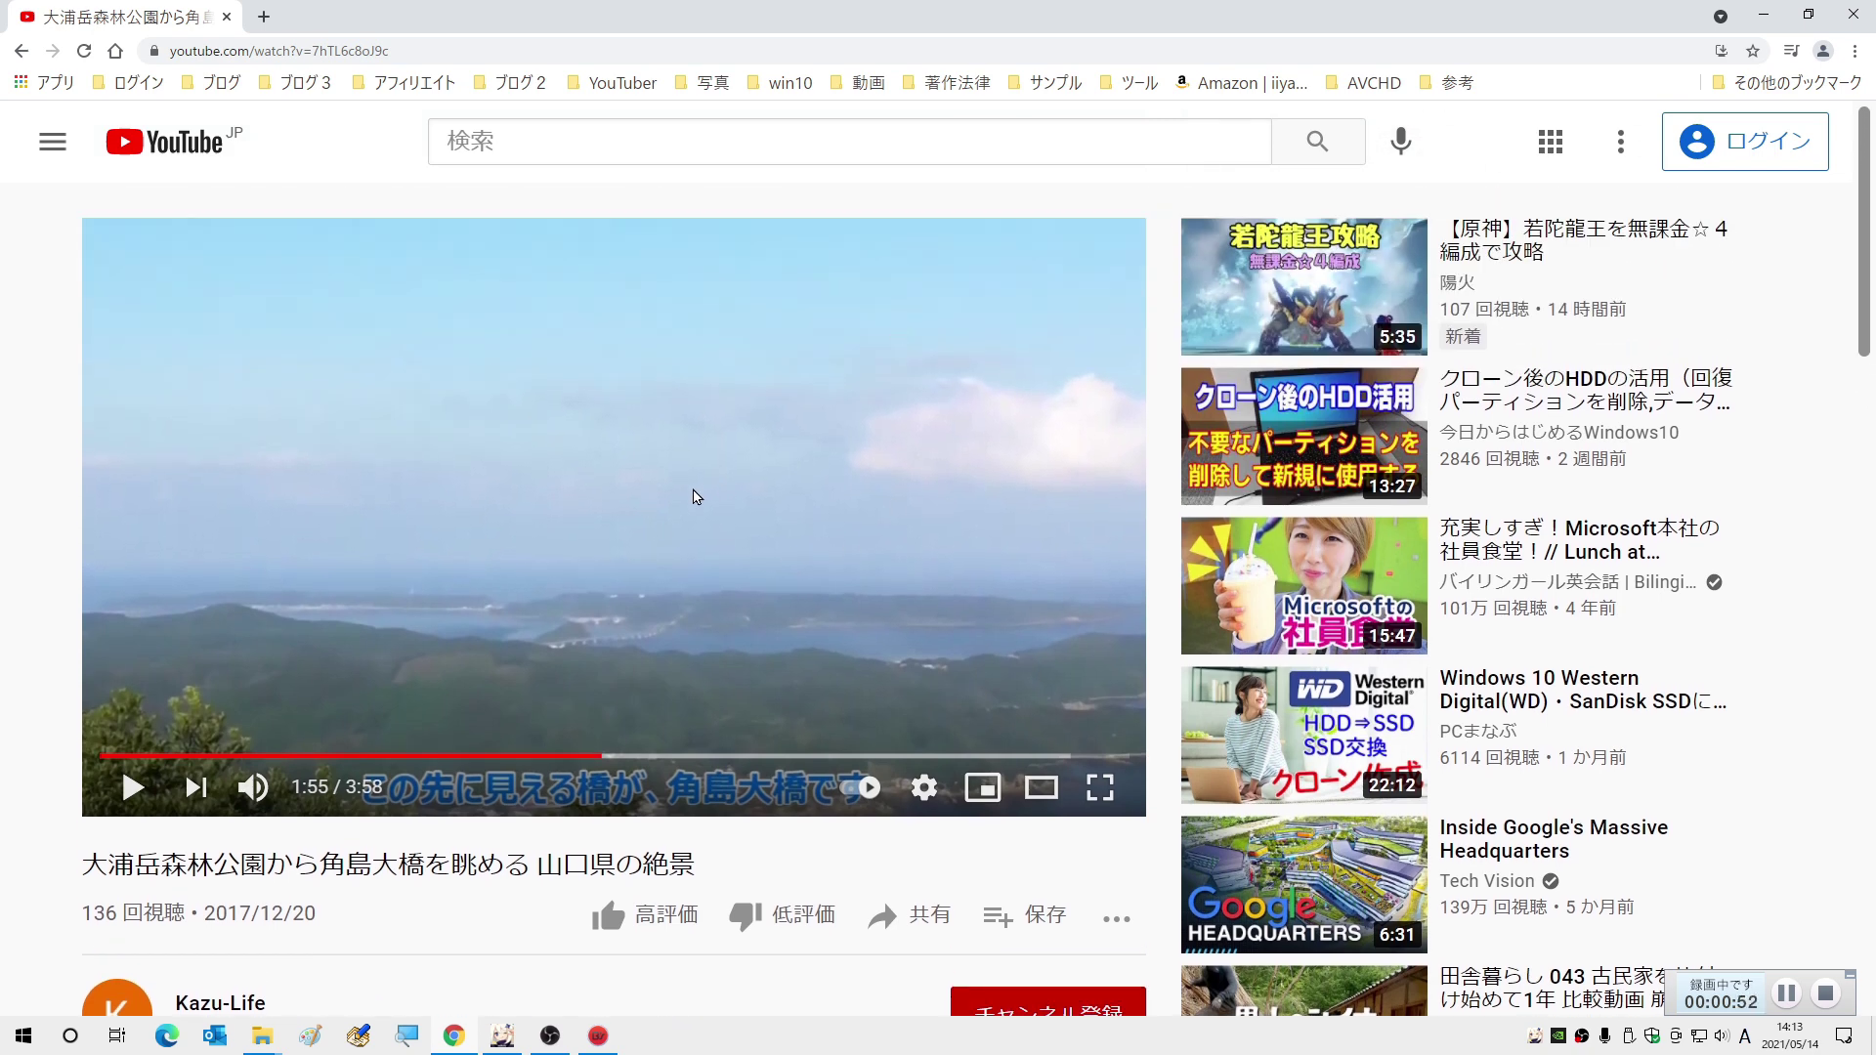
{"action": "left_click", "coordinate": [134, 799]}
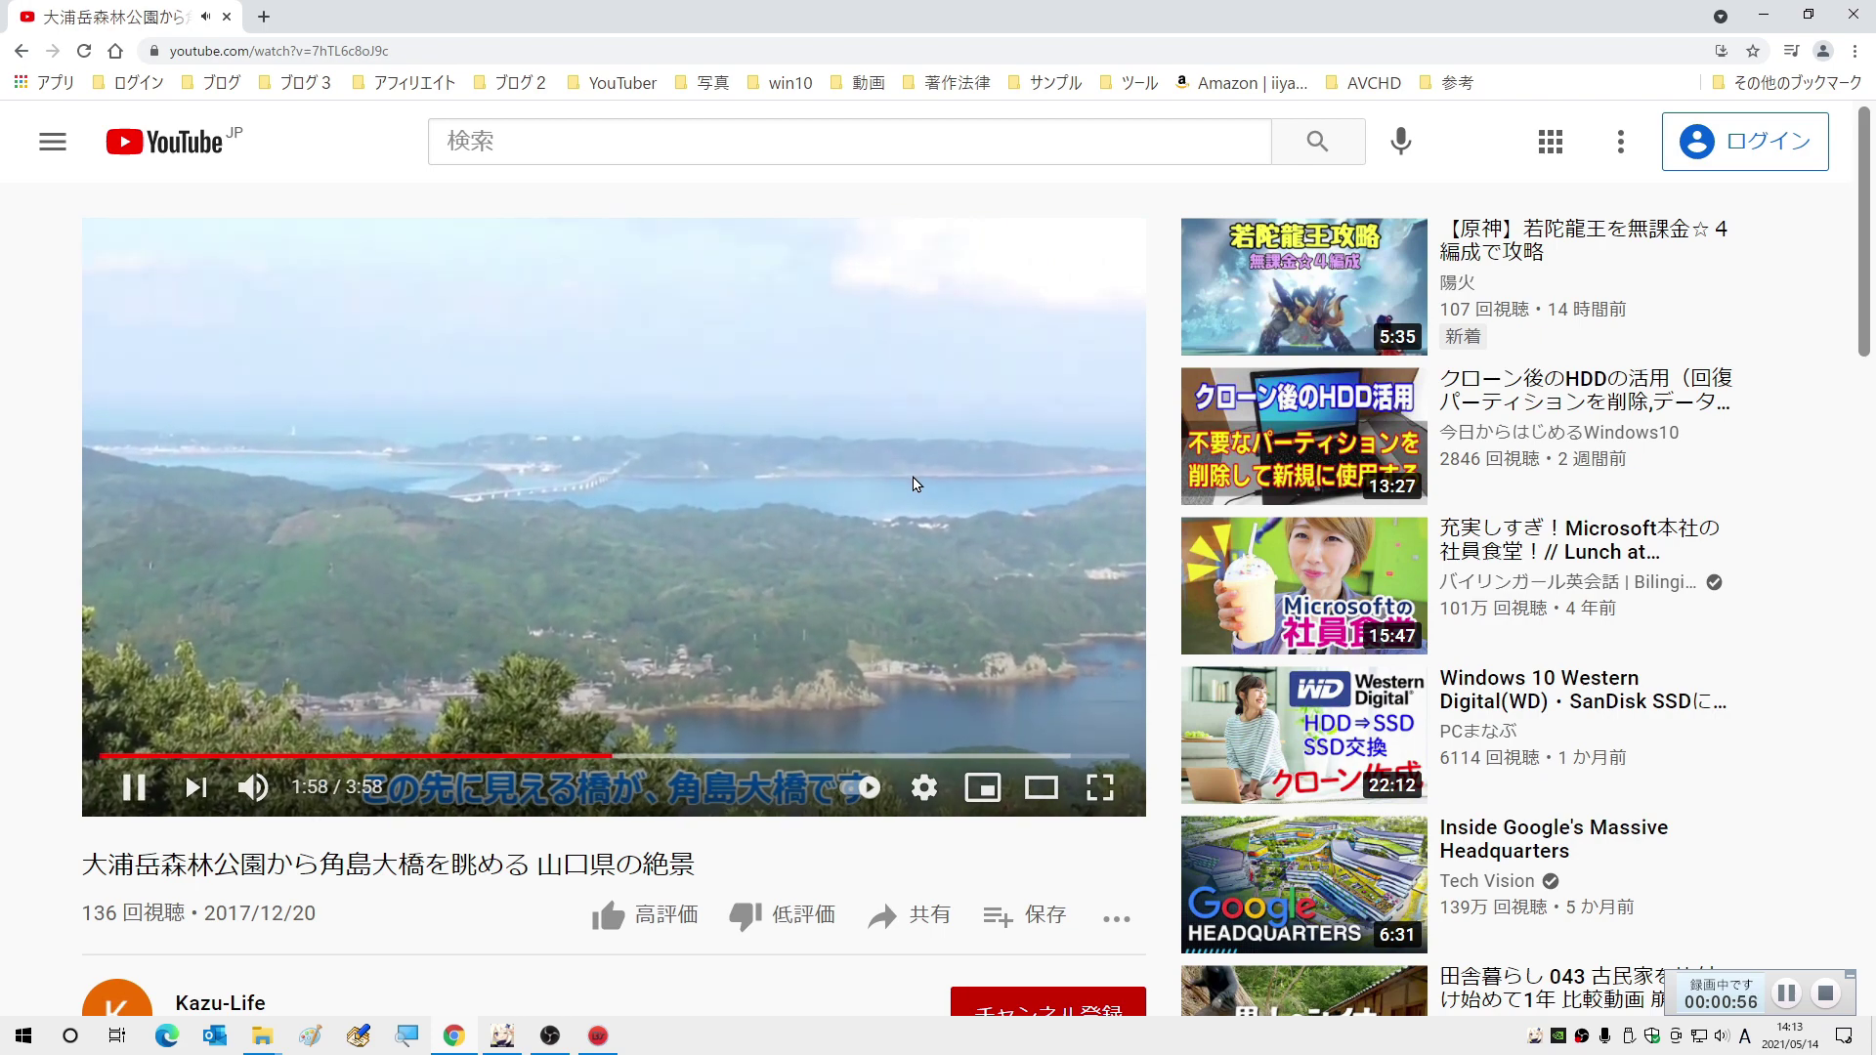
{"action": "left_click", "coordinate": [1102, 790]}
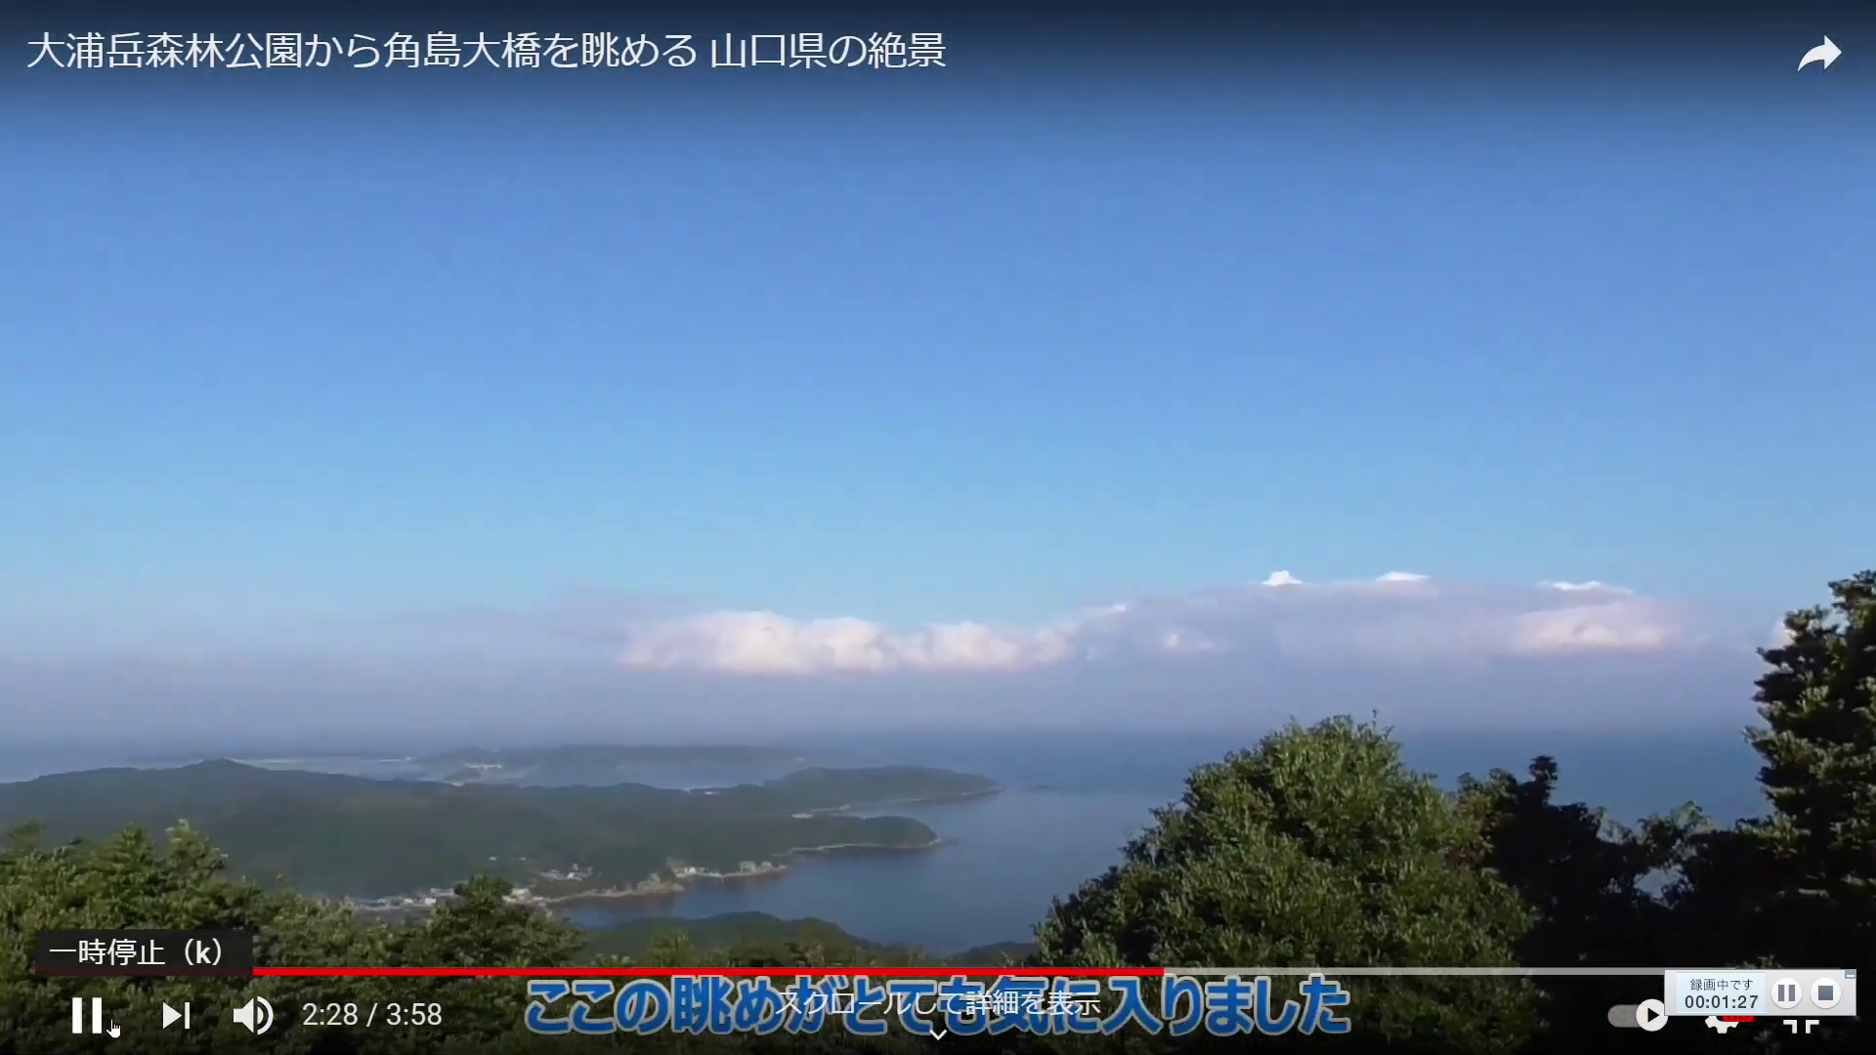
{"action": "left_click", "coordinate": [89, 1022]}
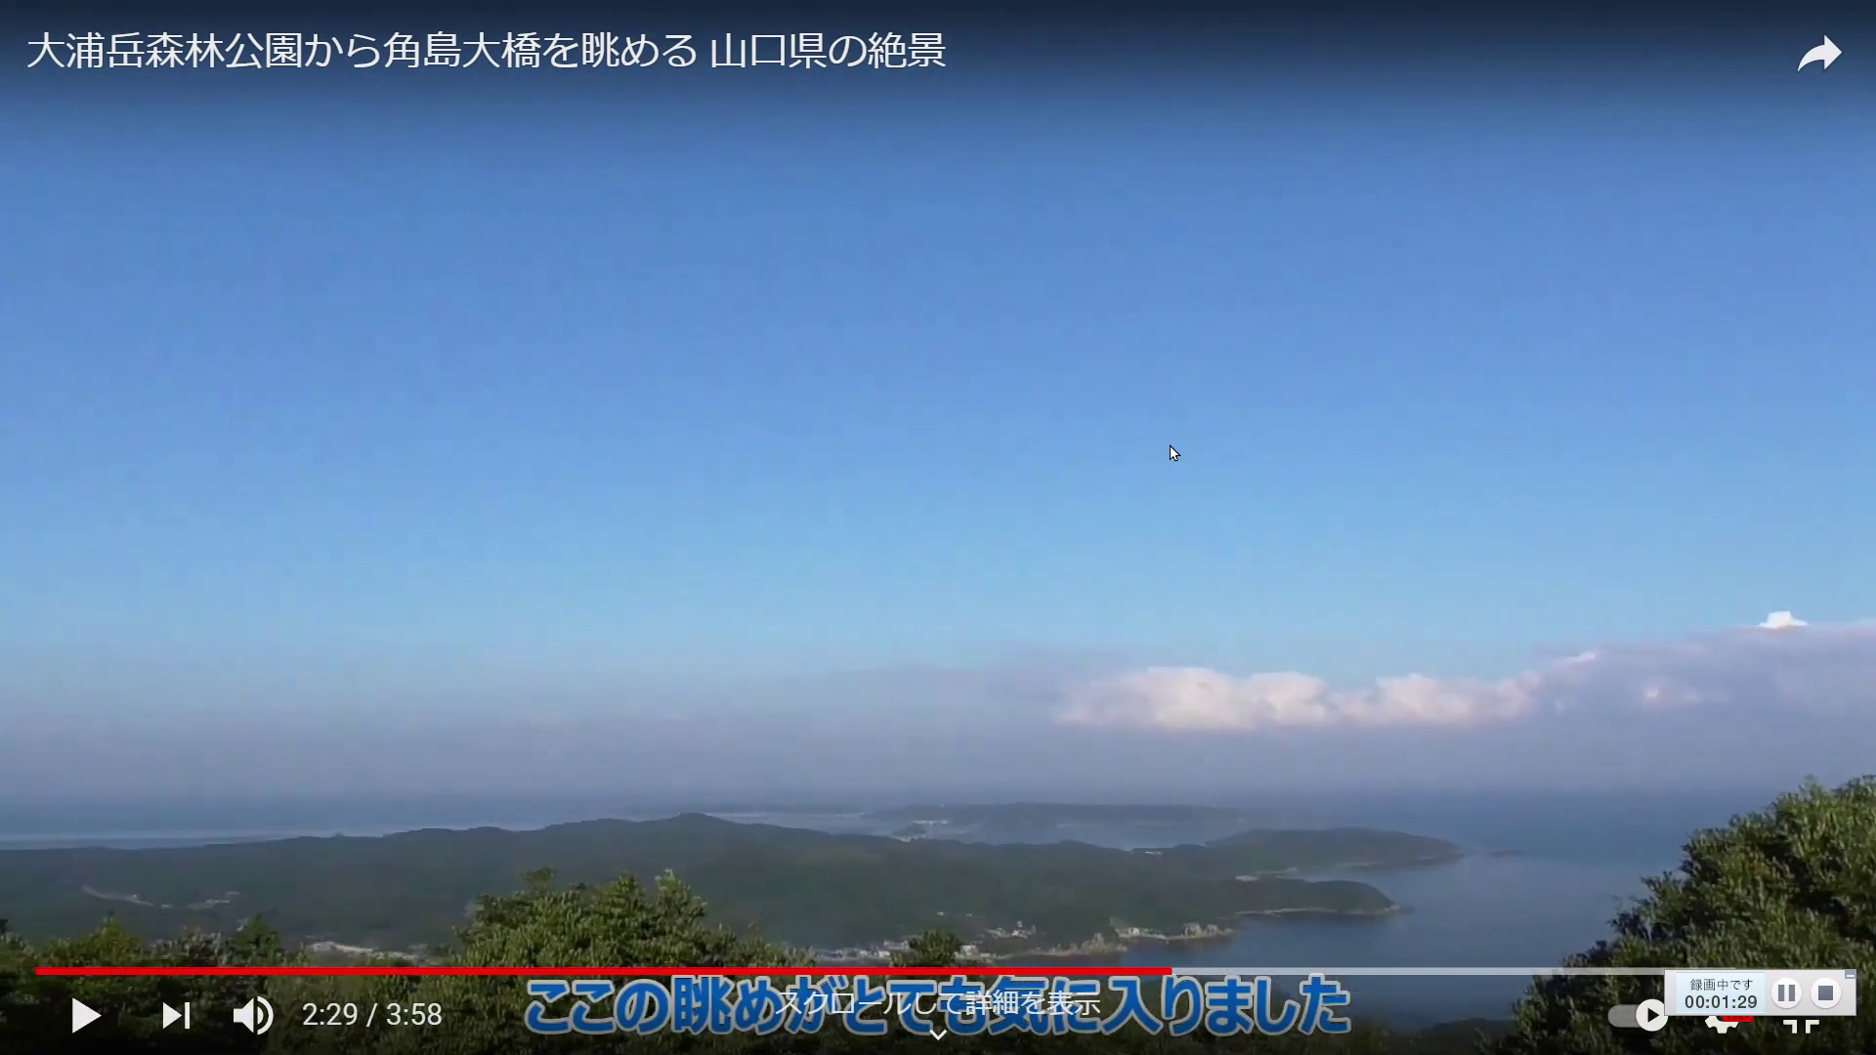
{"action": "key", "text": "Escape"}
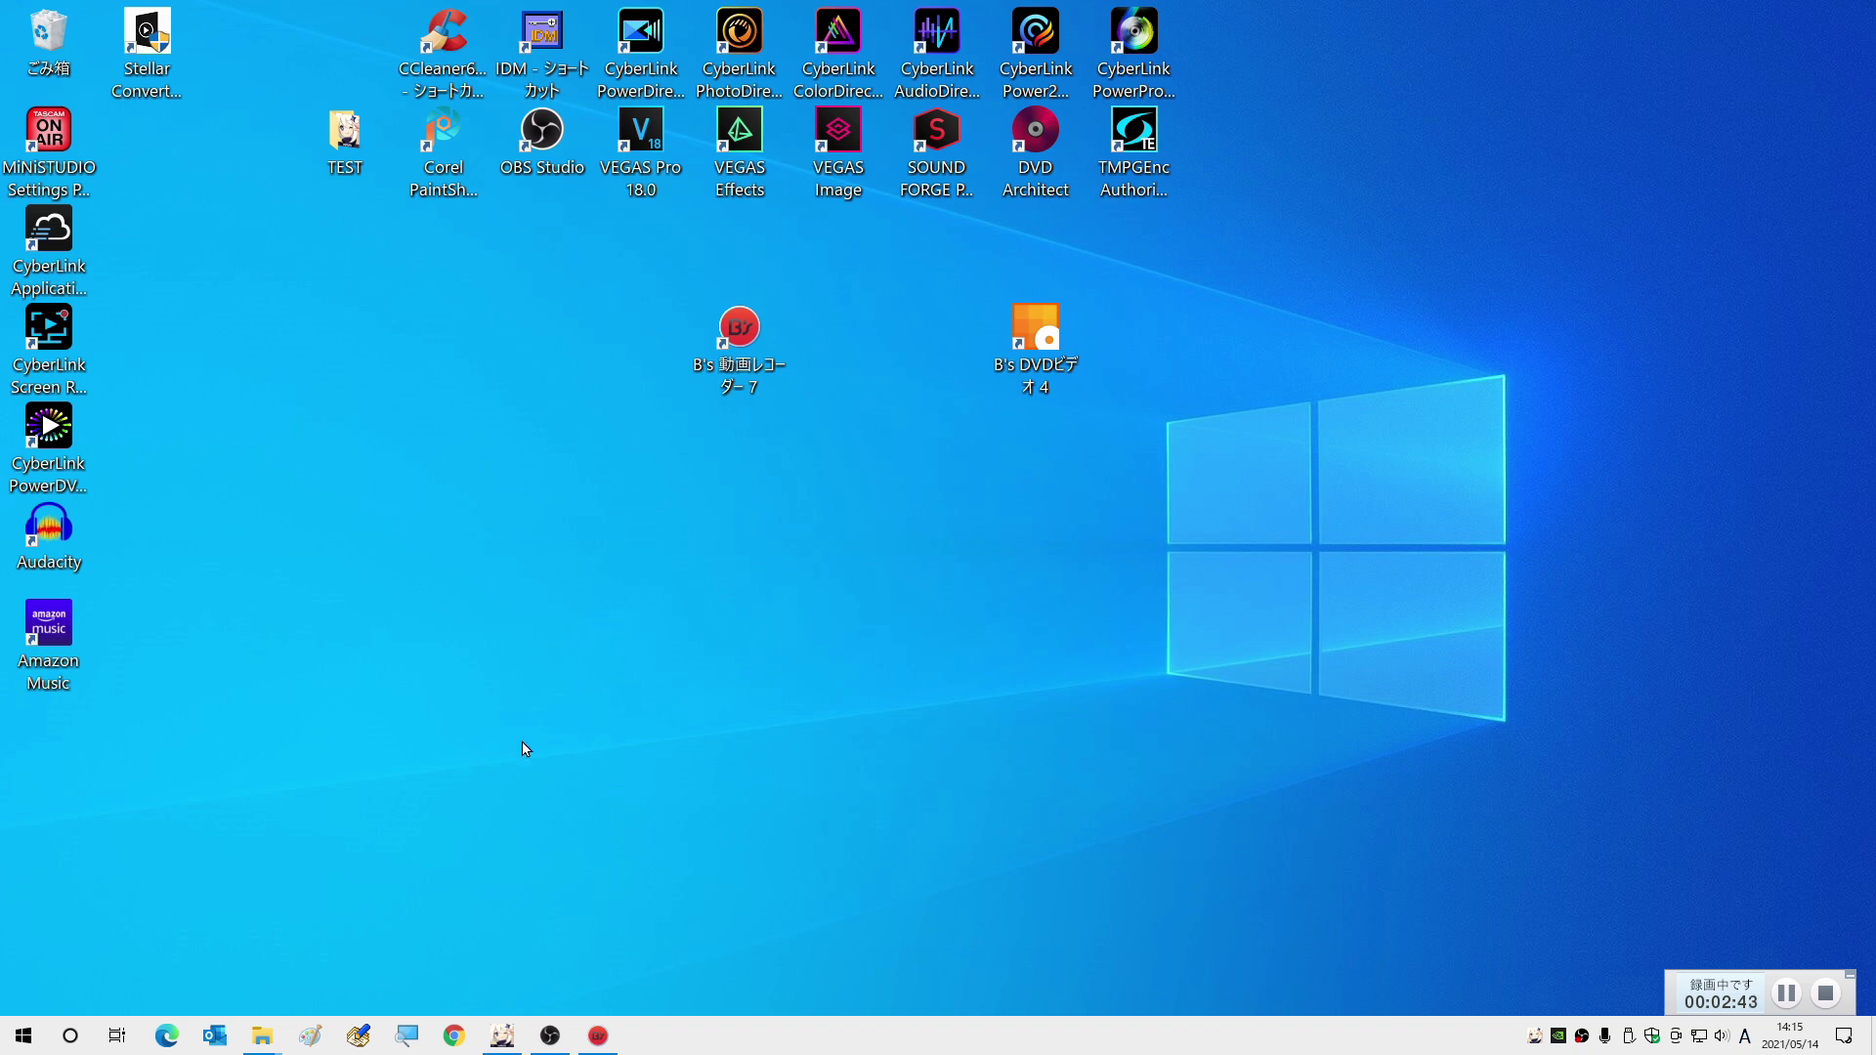
Switch to the open game and move the character around the grassy hill while recording continues.
{"action": "left_click", "coordinate": [513, 1034]}
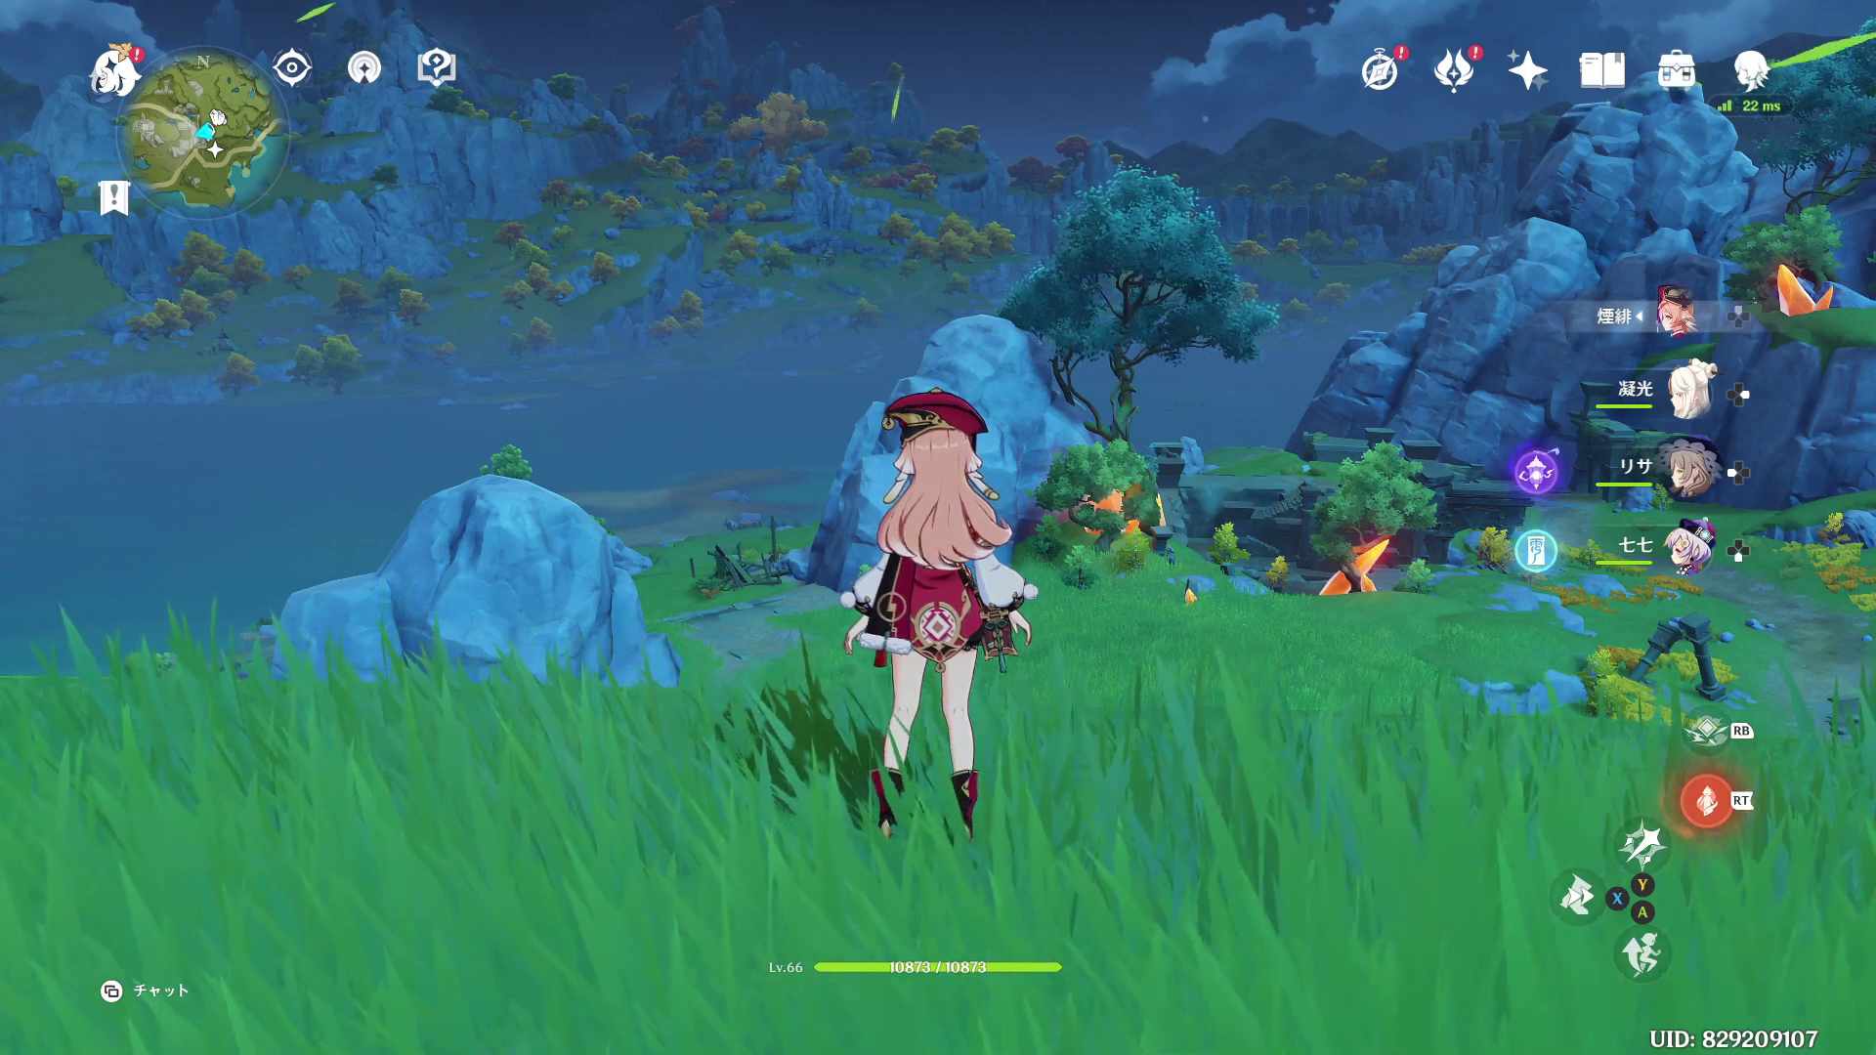
{"action": "key", "text": "a"}
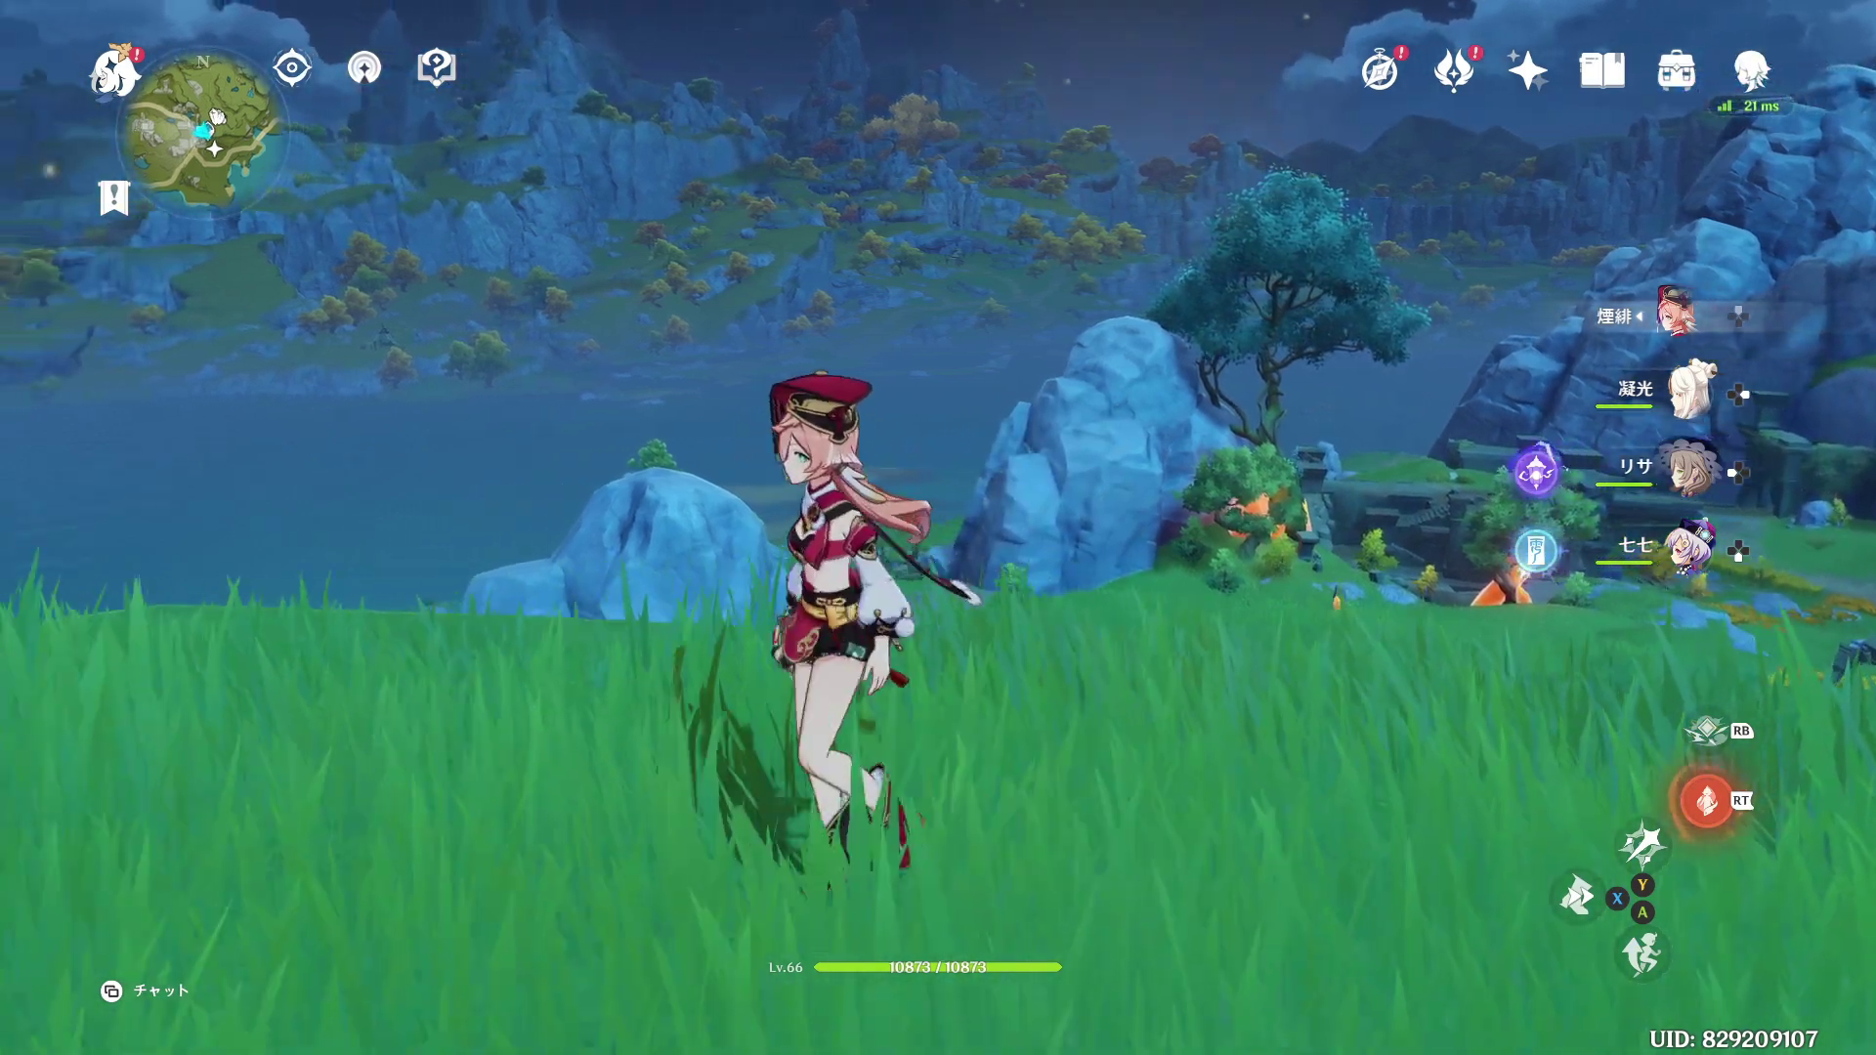
{"action": "key", "text": "a"}
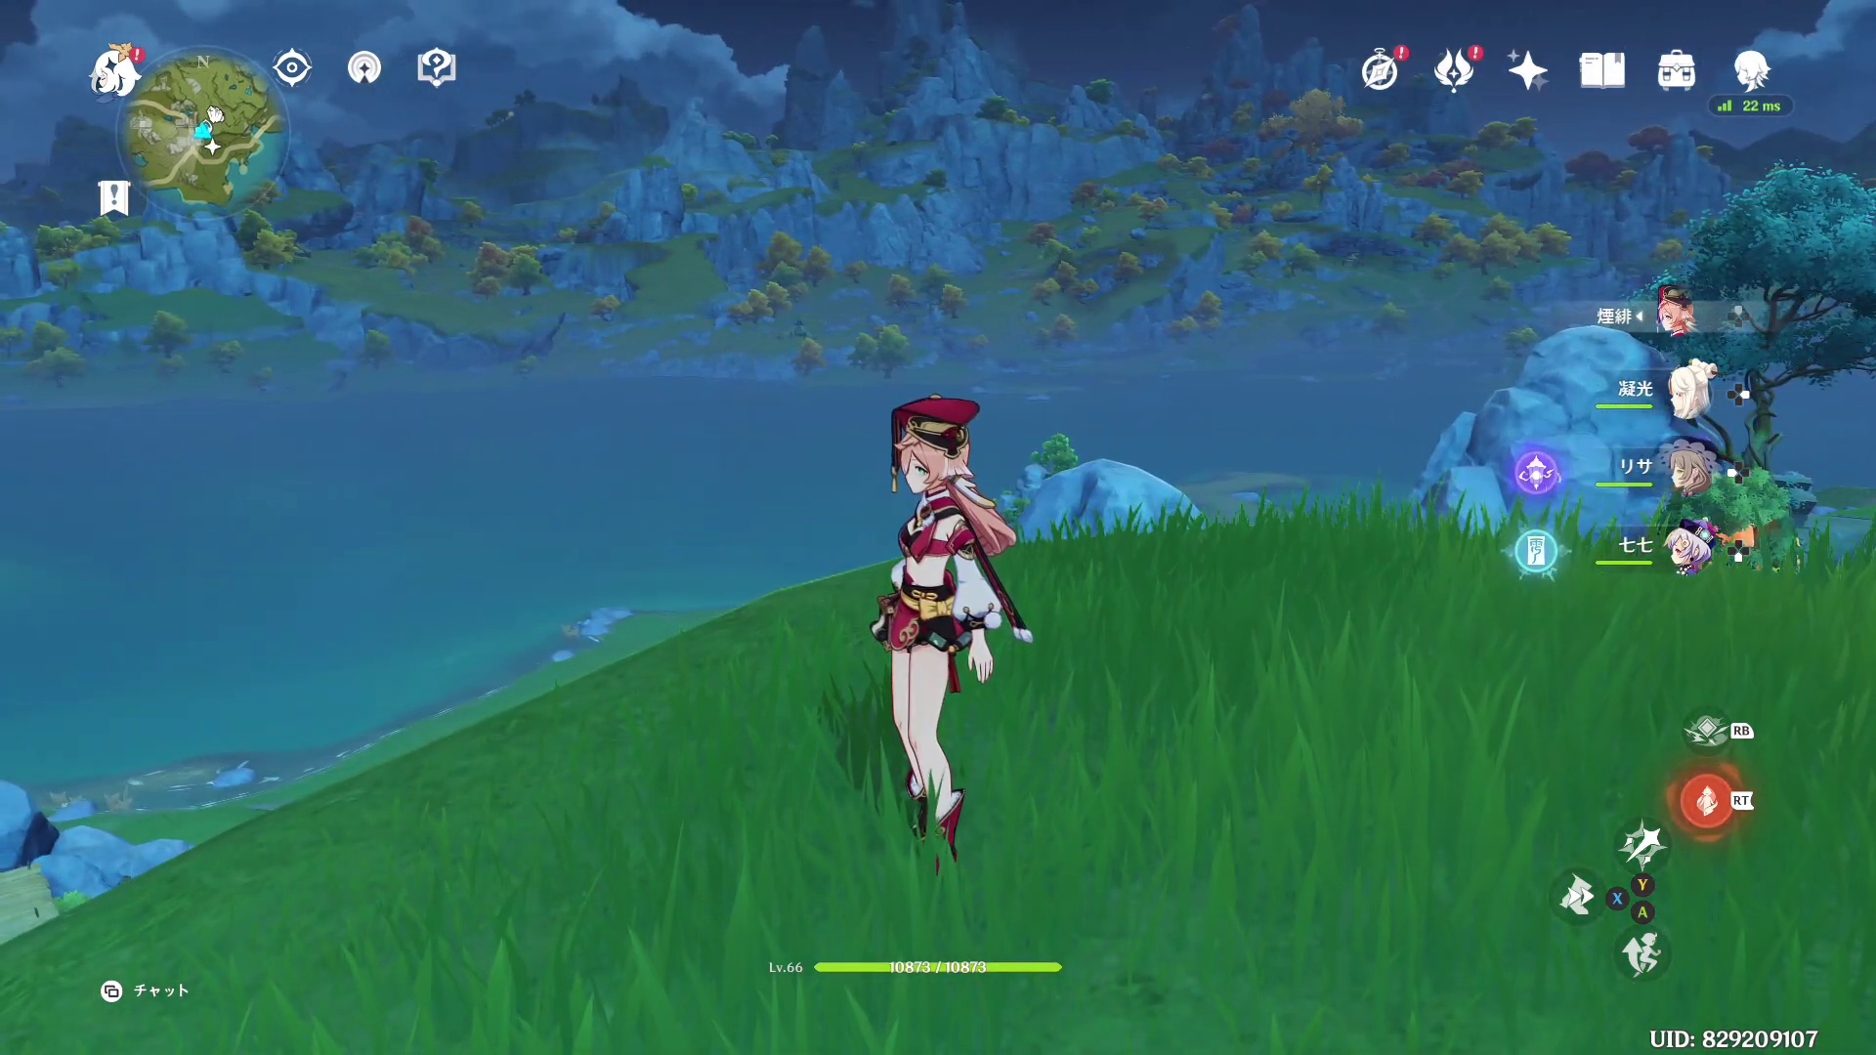
{"action": "key", "text": "d"}
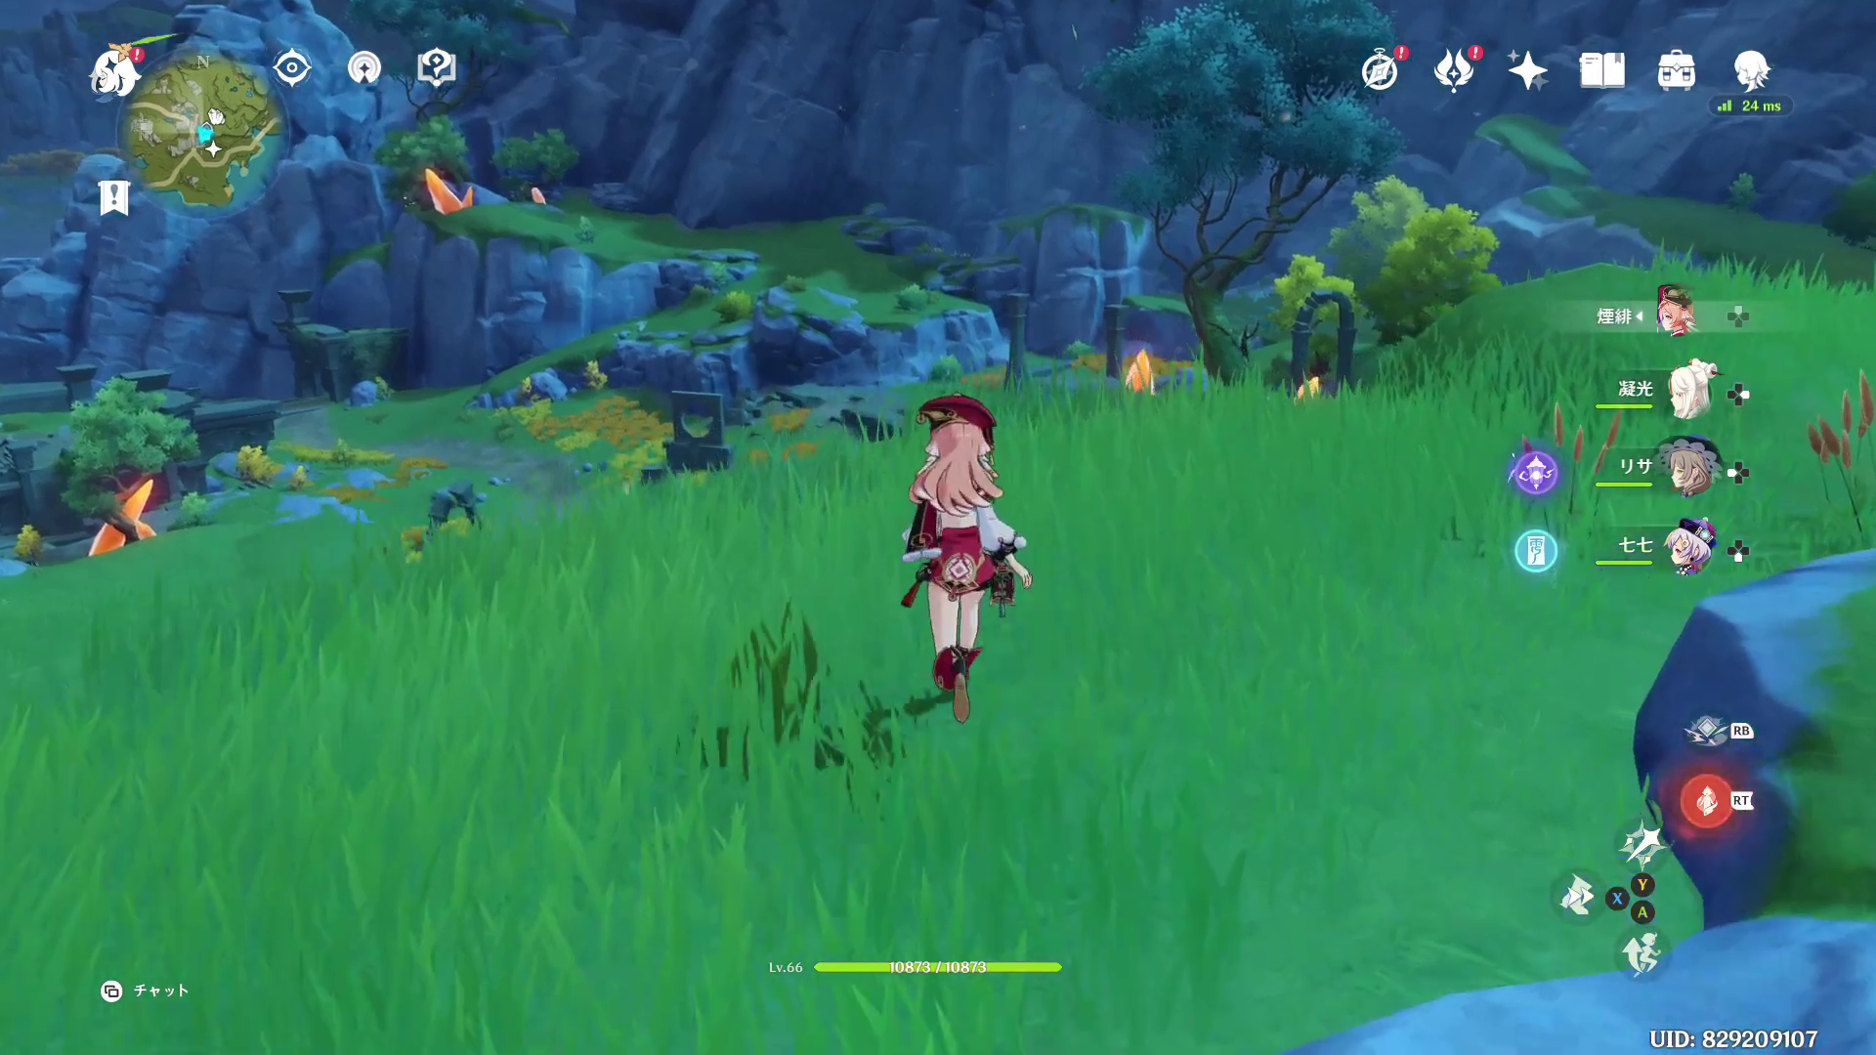
{"action": "key", "text": "space"}
{"action": "key", "text": "a"}
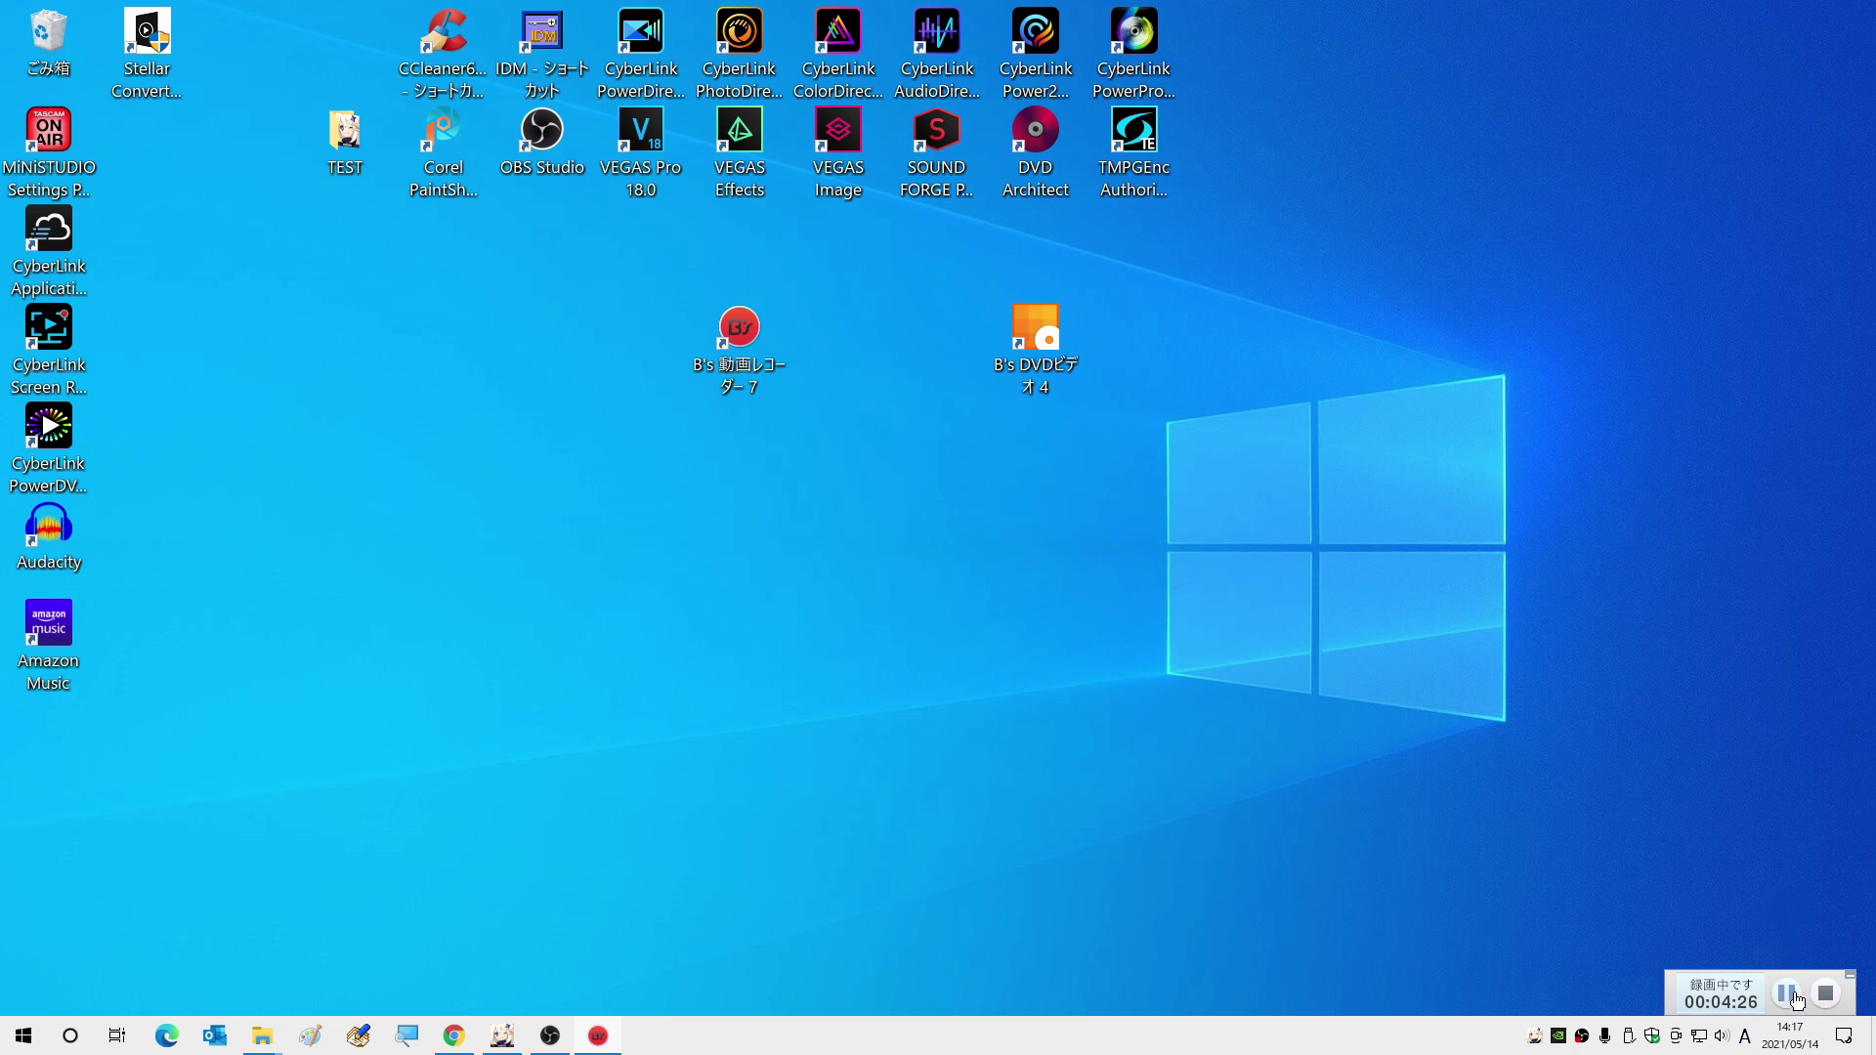
Stop the screen recording and view it in the recorder's file list, closing the list when done.
{"action": "left_click", "coordinate": [1824, 1005]}
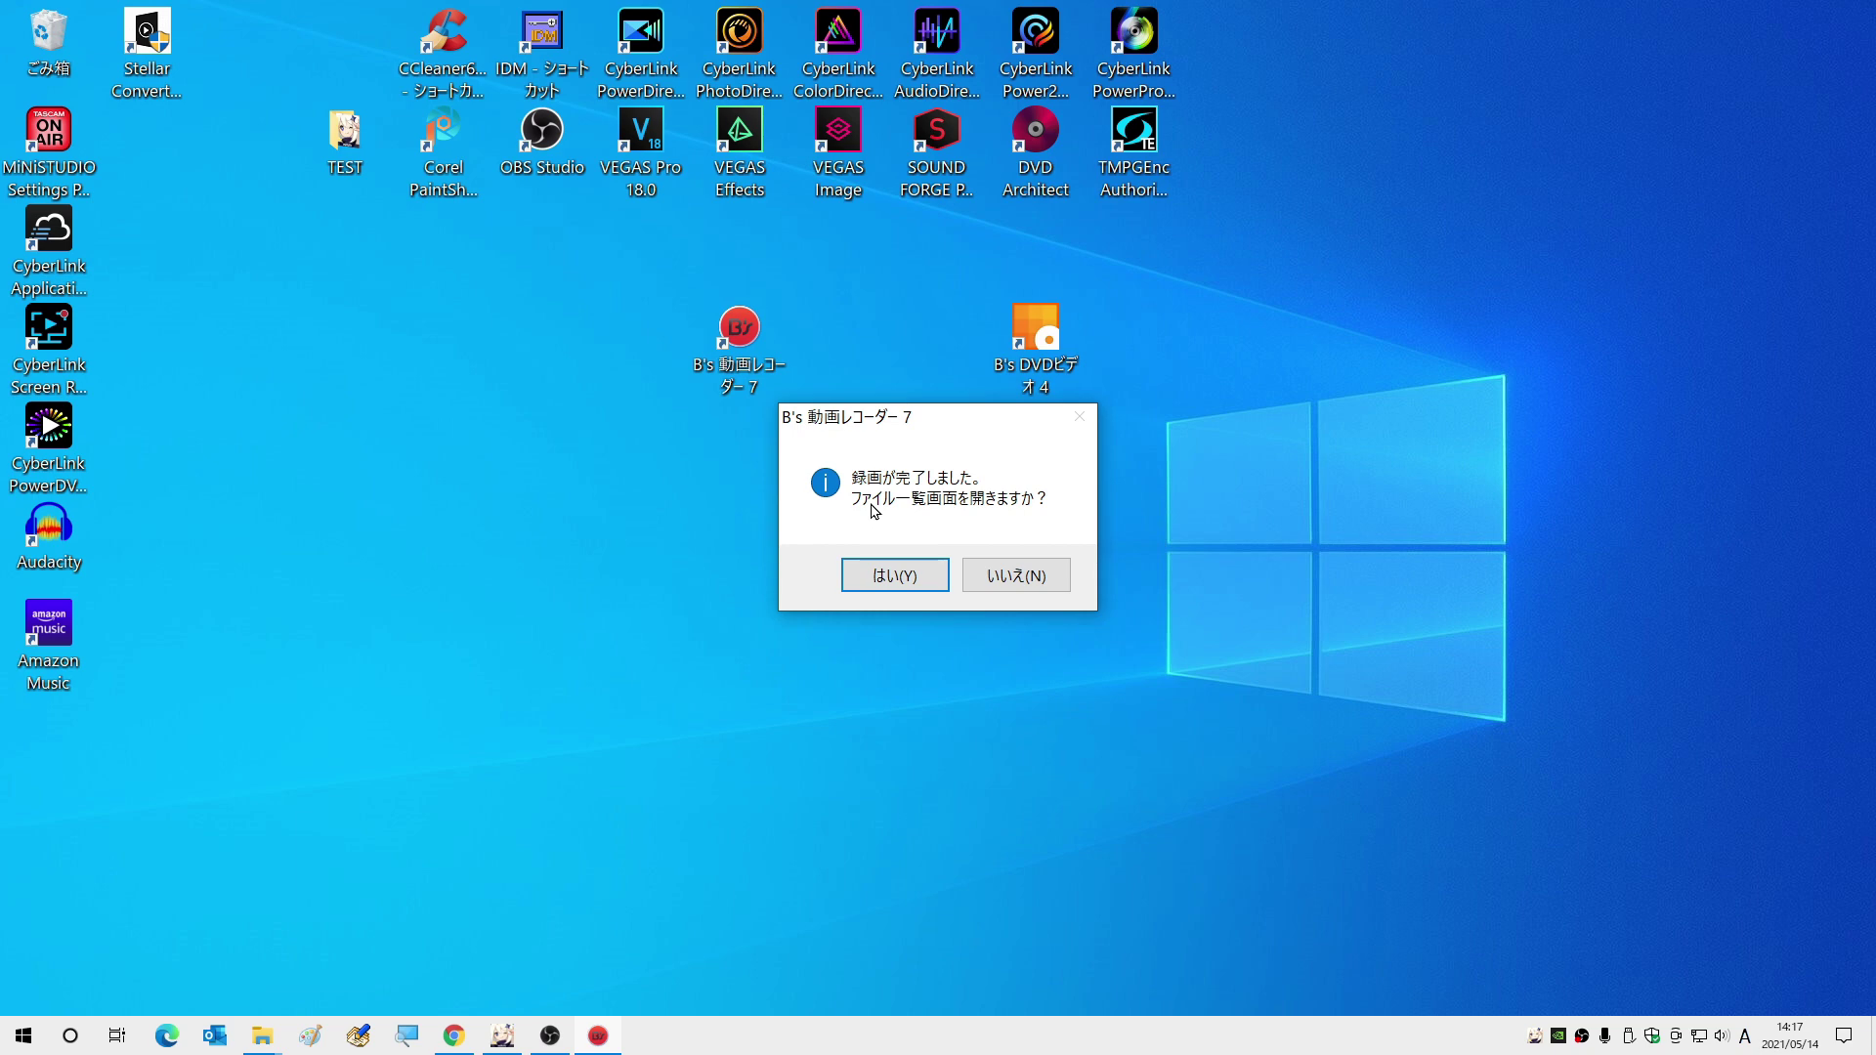
{"action": "left_click", "coordinate": [890, 577]}
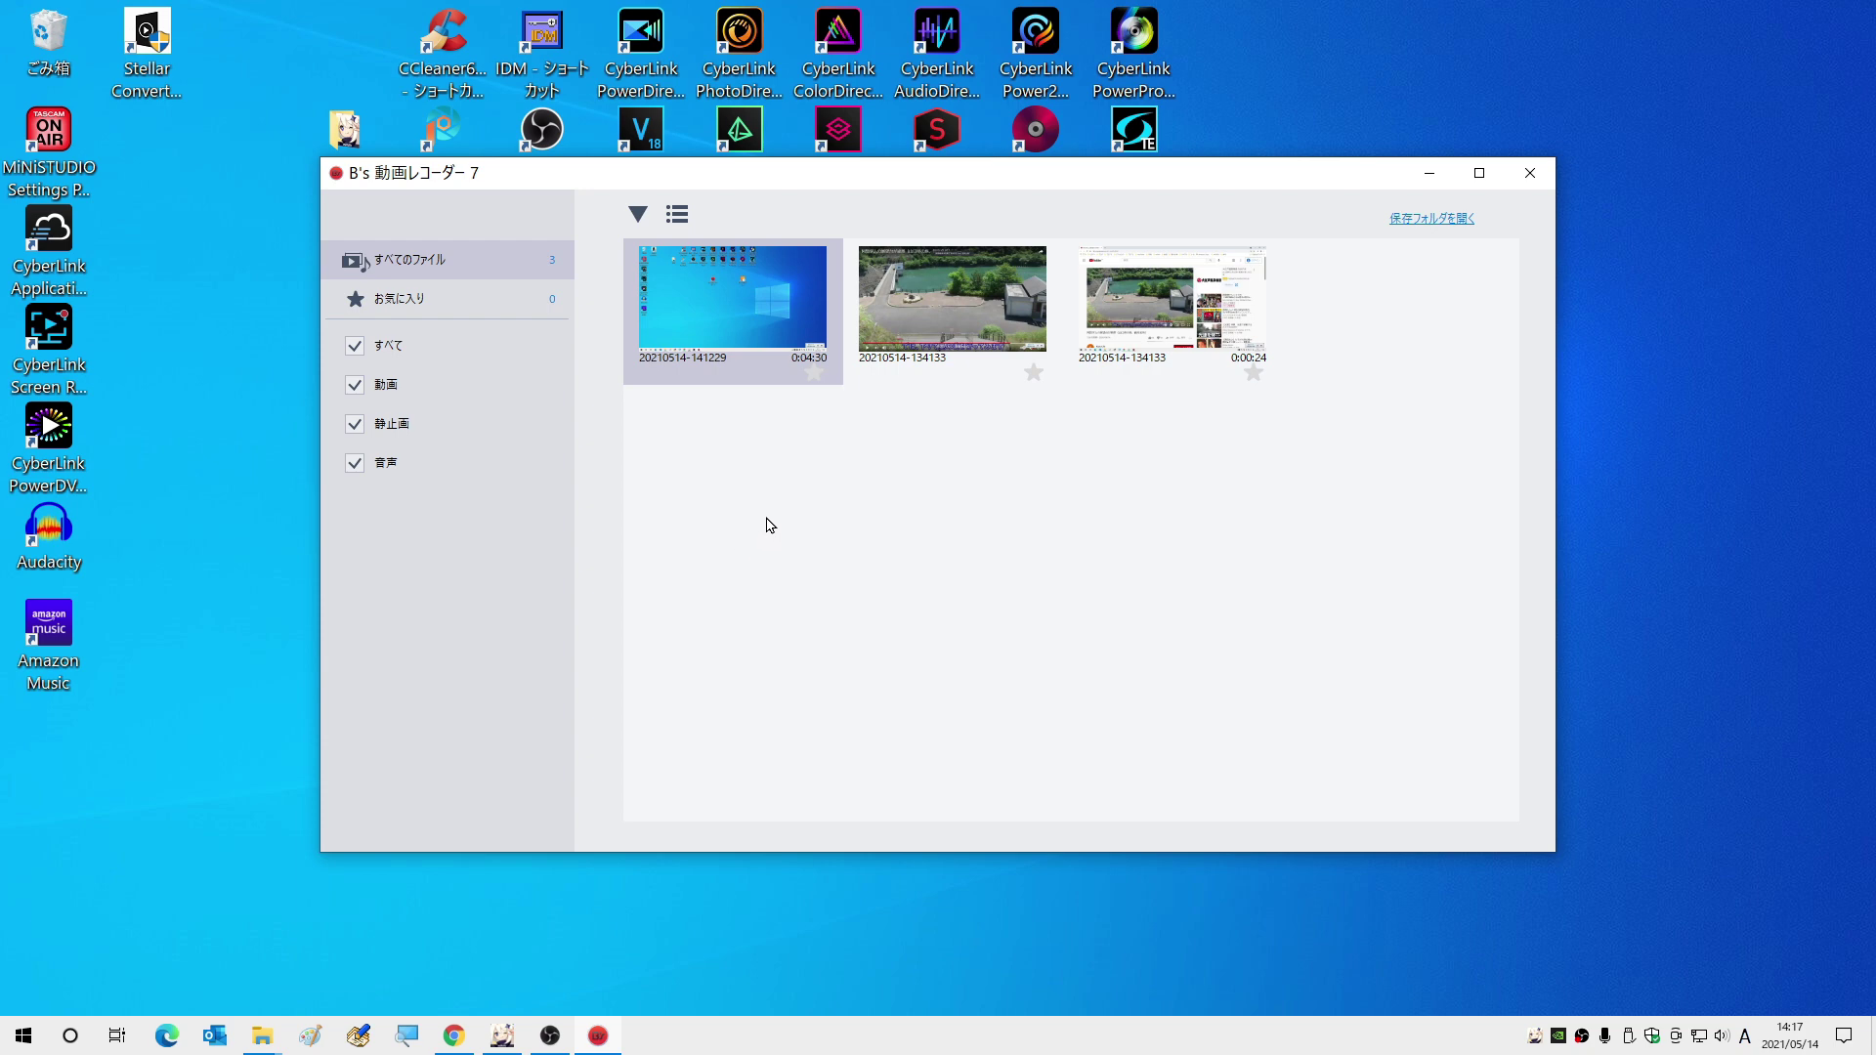
{"action": "left_click", "coordinate": [1512, 173]}
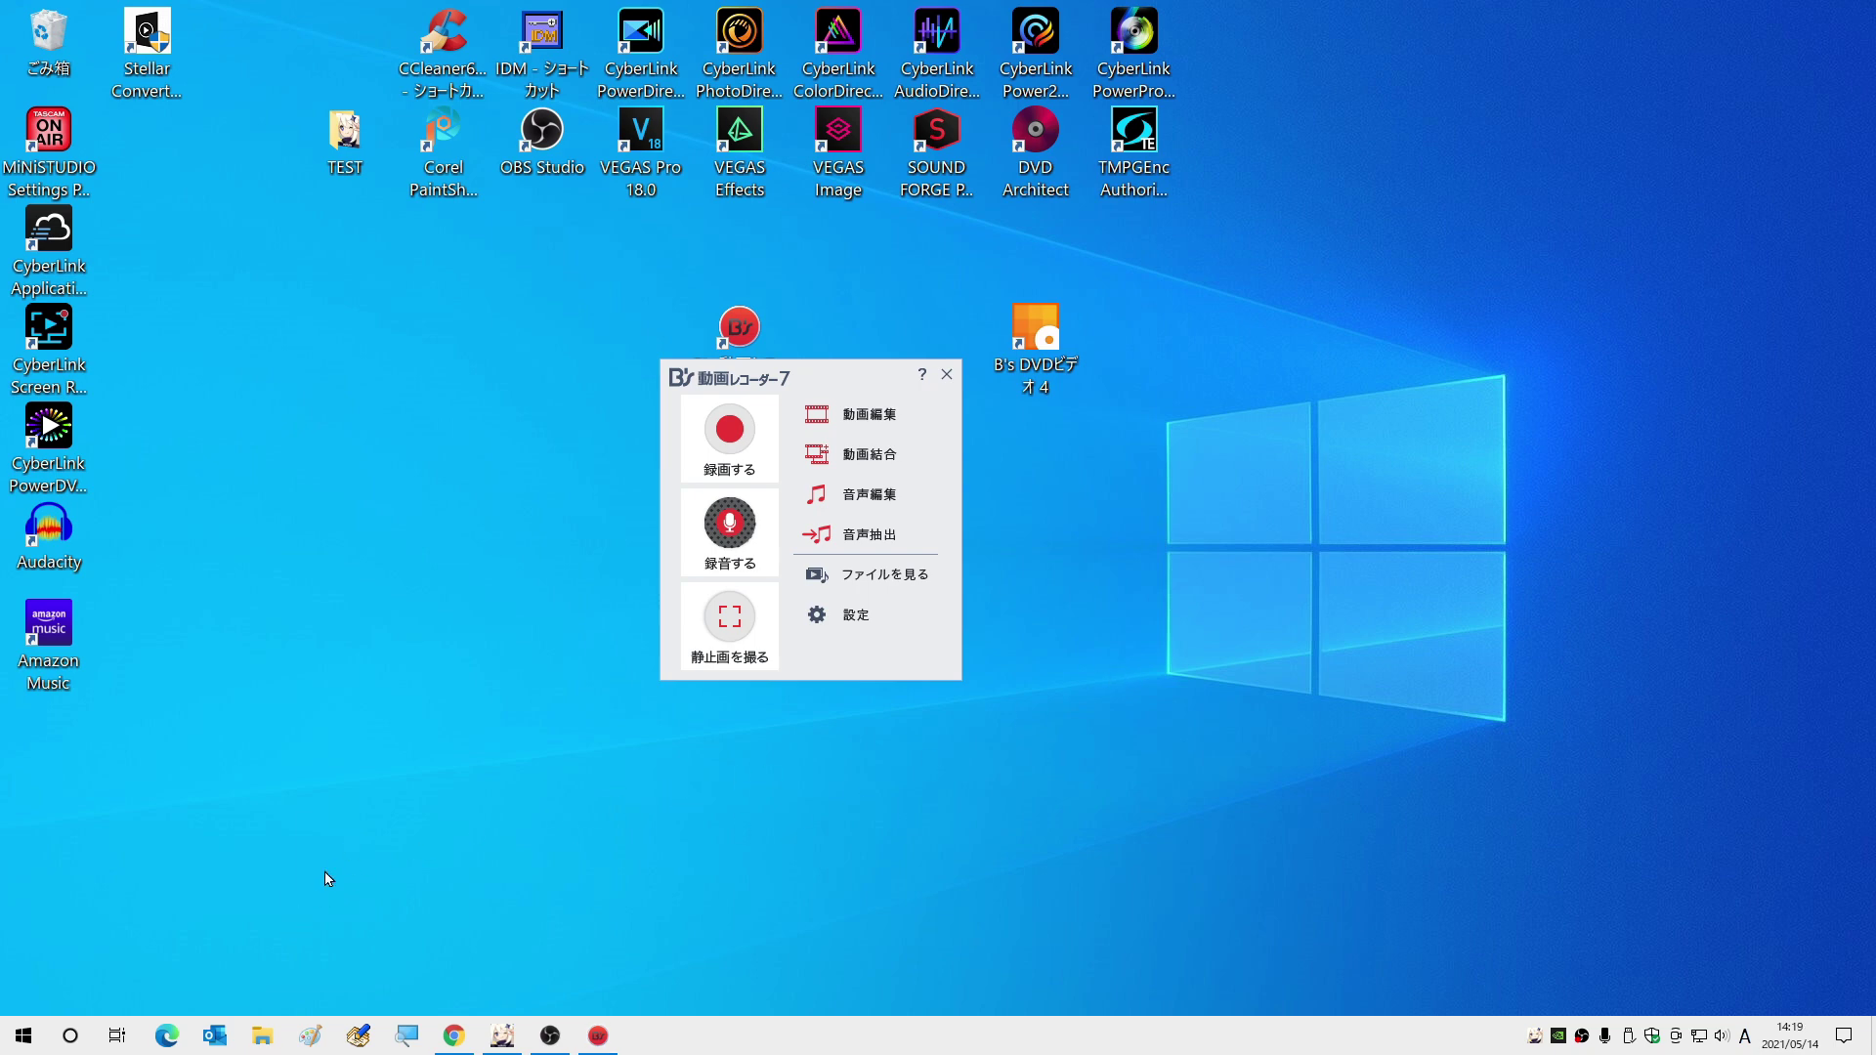
Browse in File Explorer to ドキュメント > B's 動画レコーダー 7 > 録画 to view the saved MP4, and minimize the window.
{"action": "left_click", "coordinate": [259, 1038]}
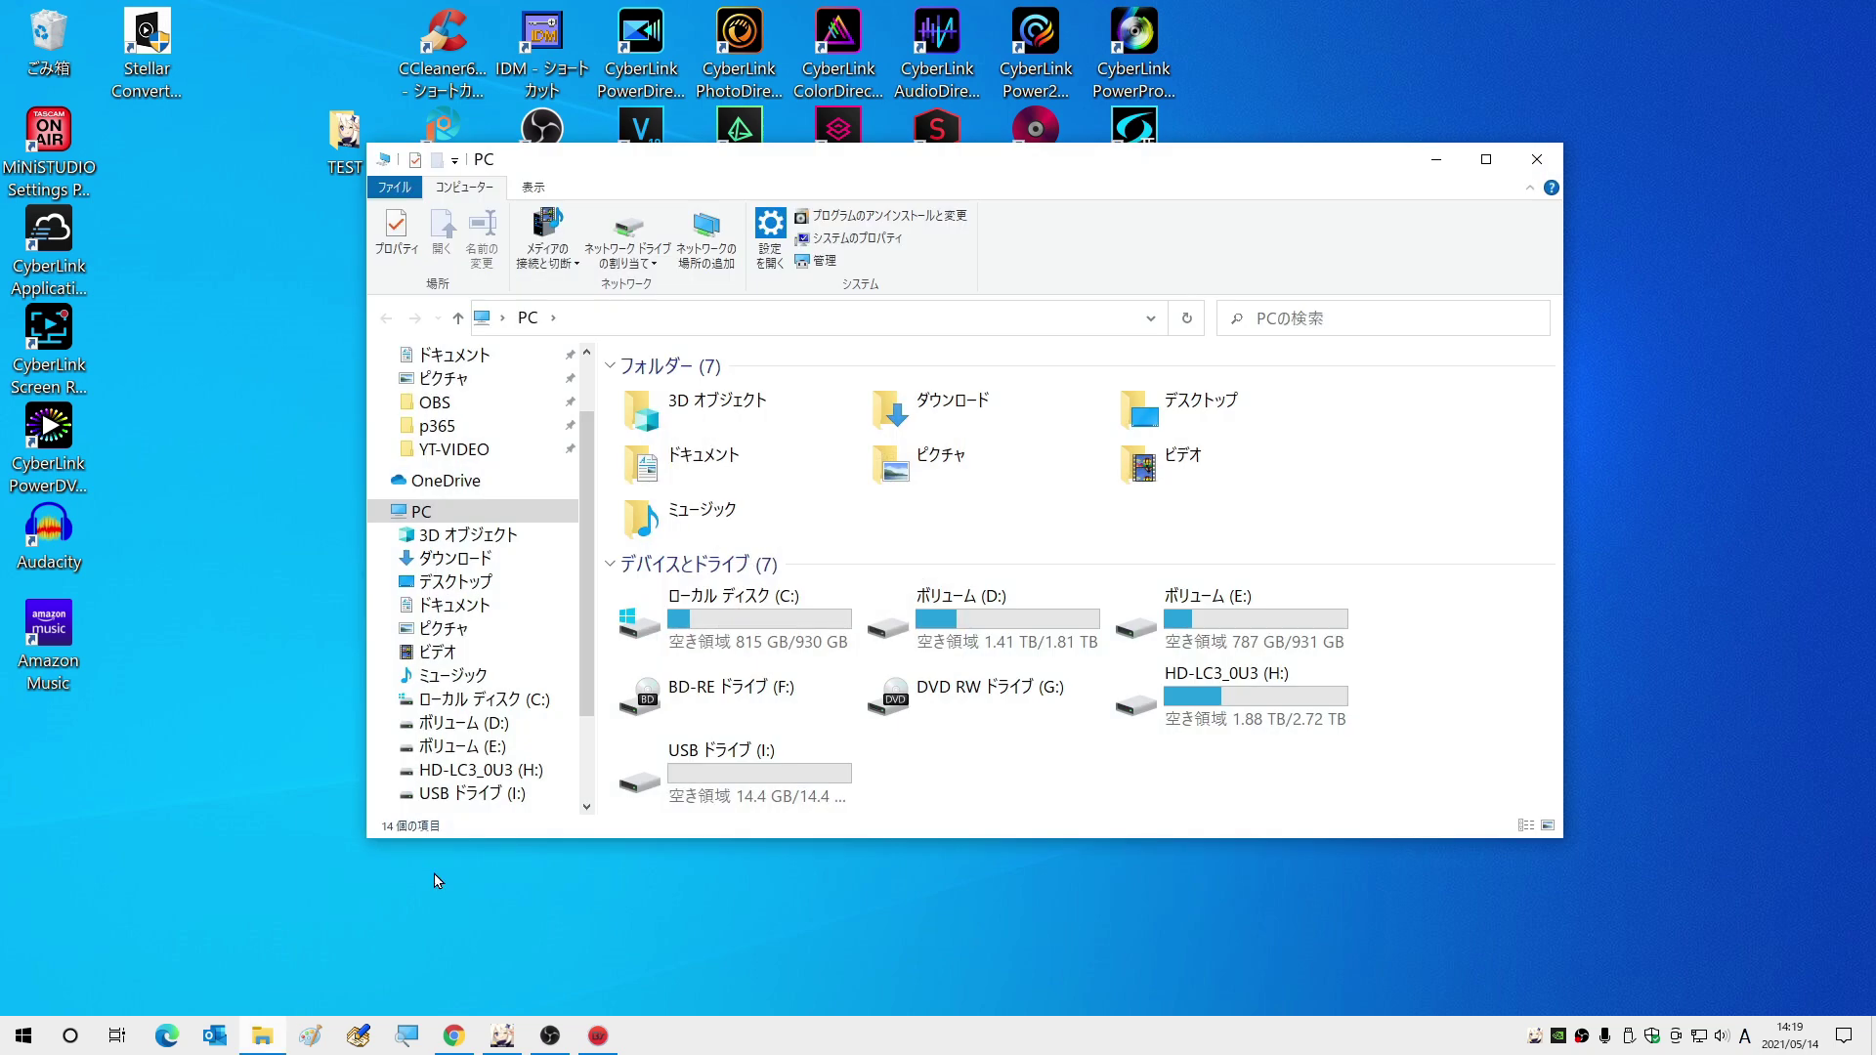
{"action": "left_click", "coordinate": [719, 463]}
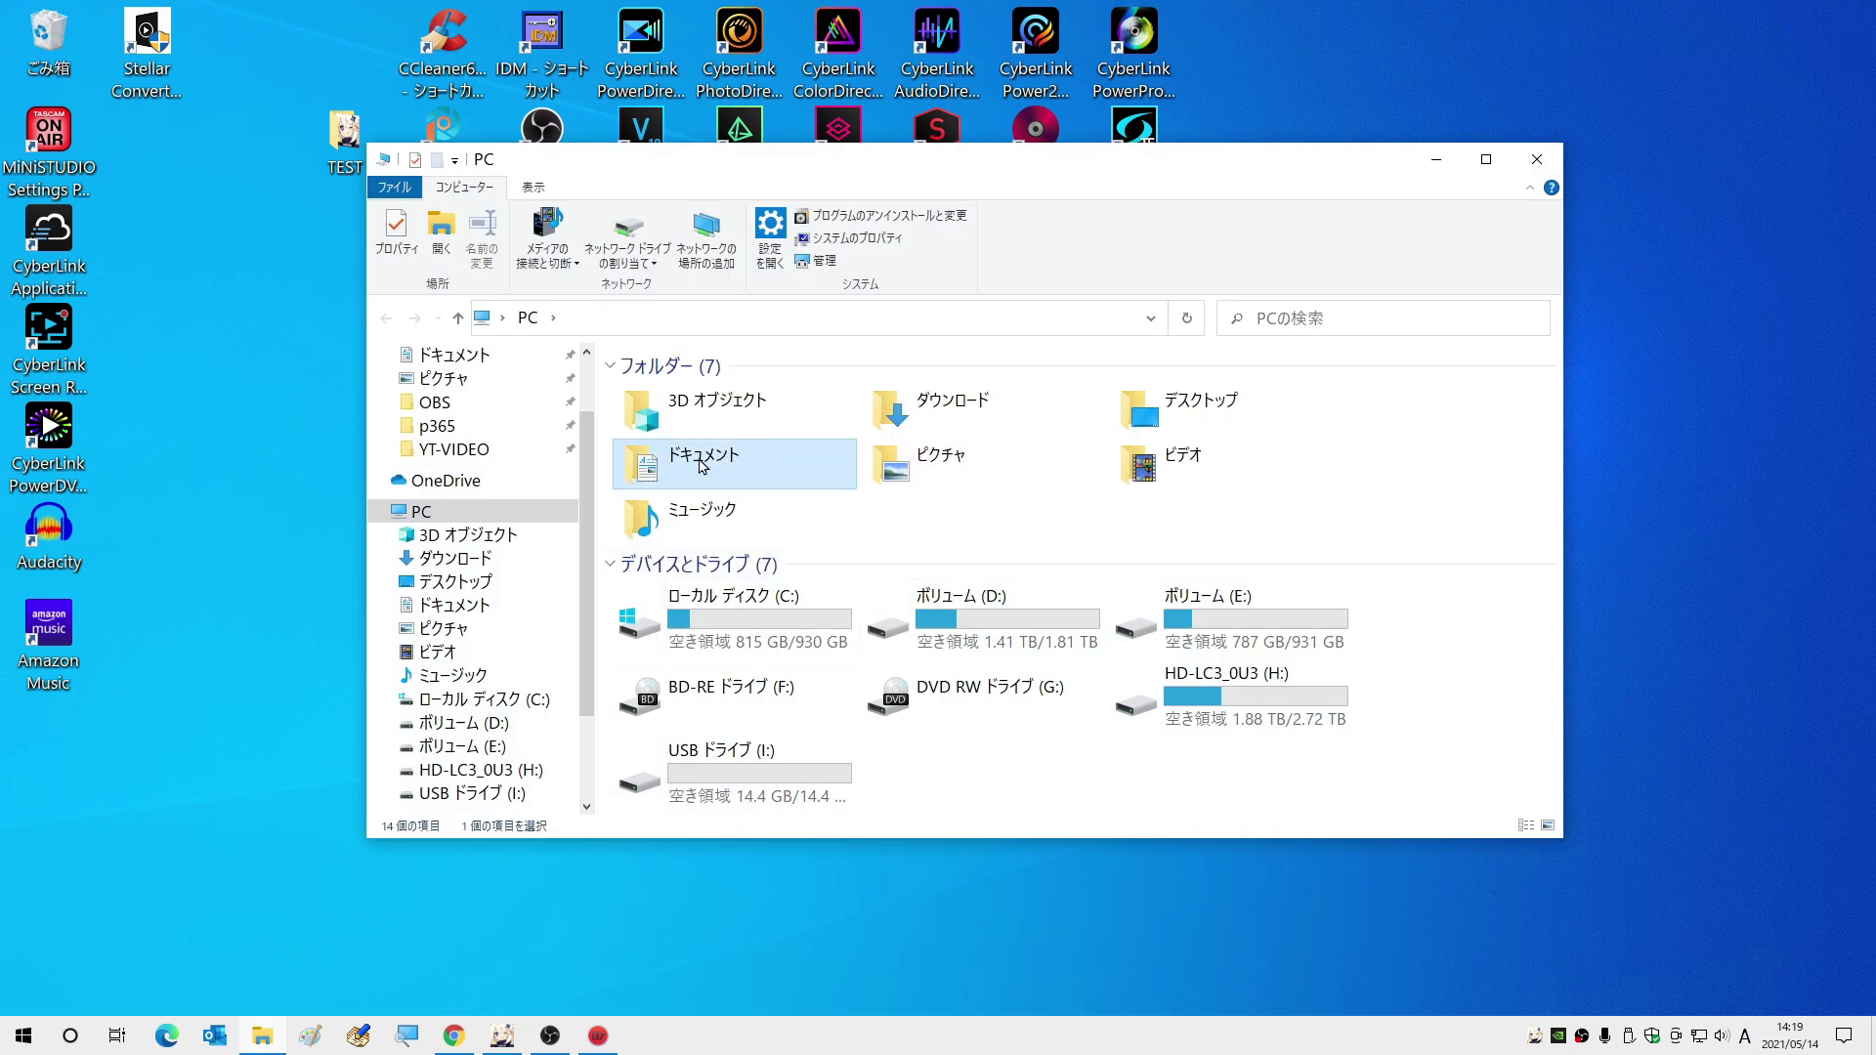
{"action": "double_click", "coordinate": [719, 463]}
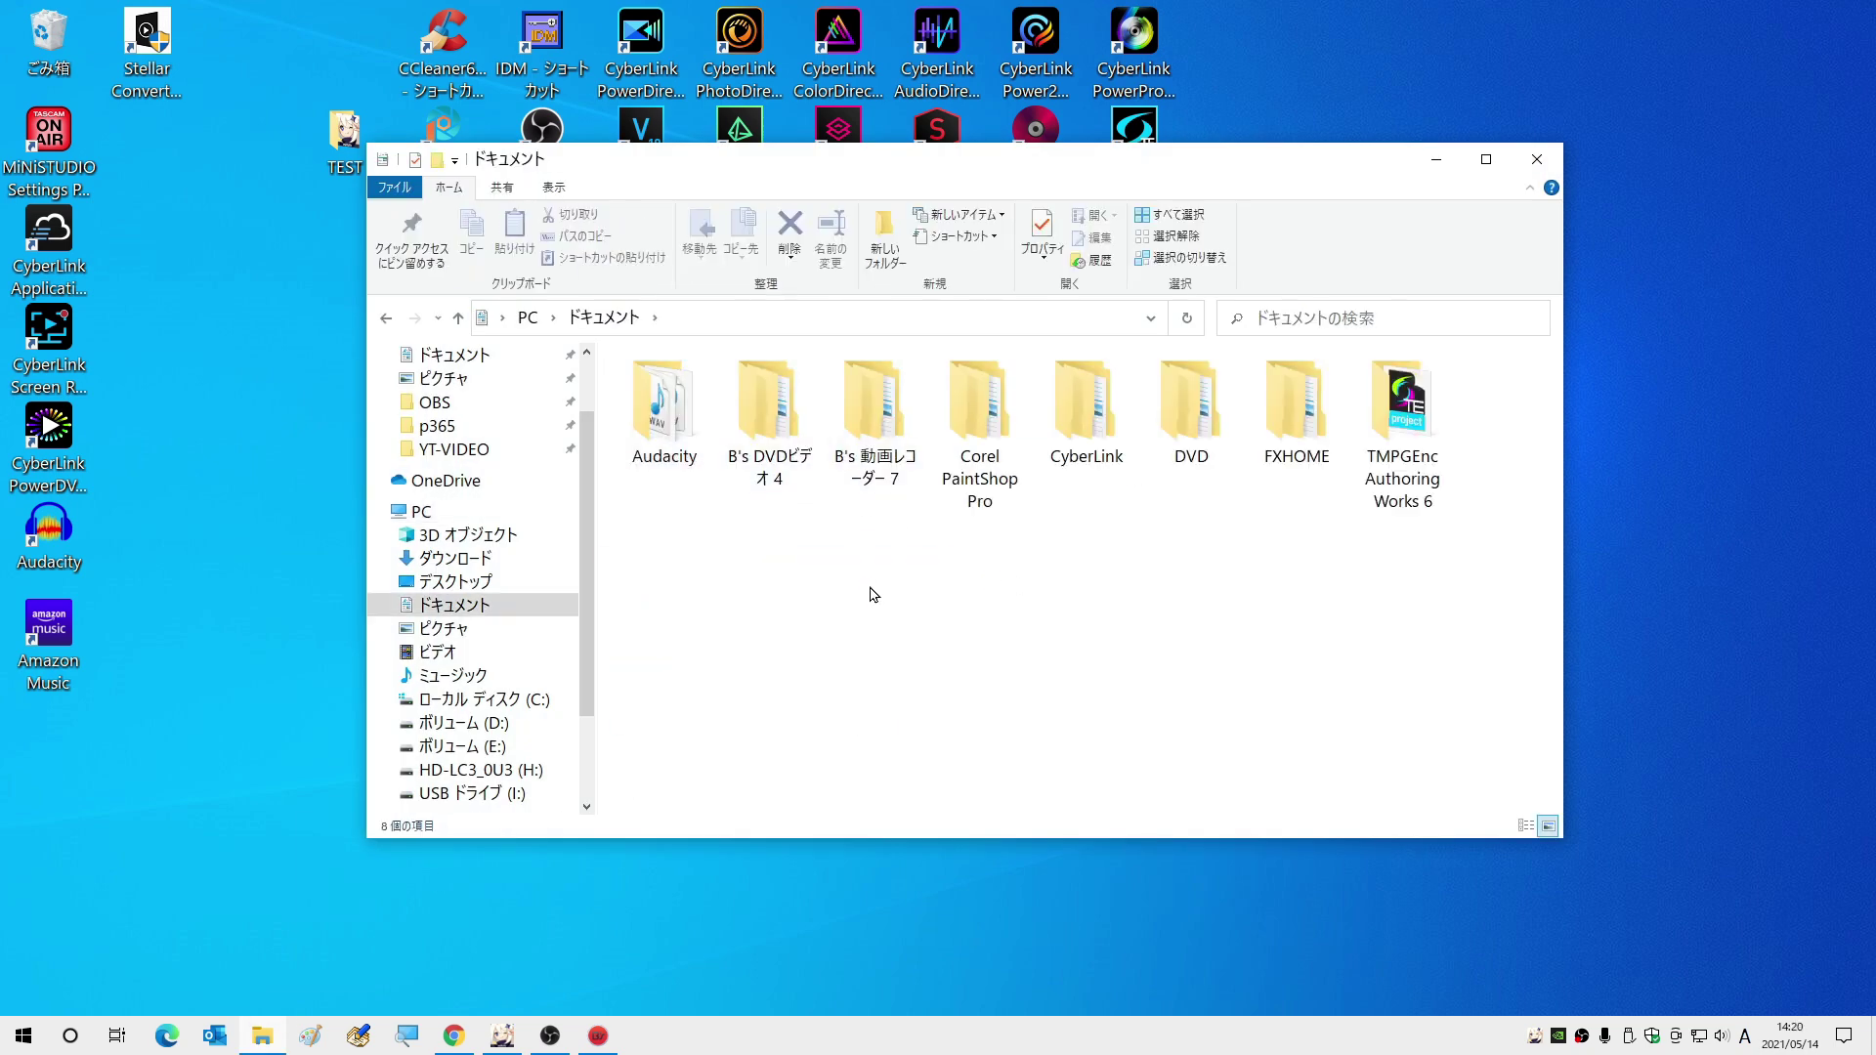
{"action": "left_click", "coordinate": [876, 477]}
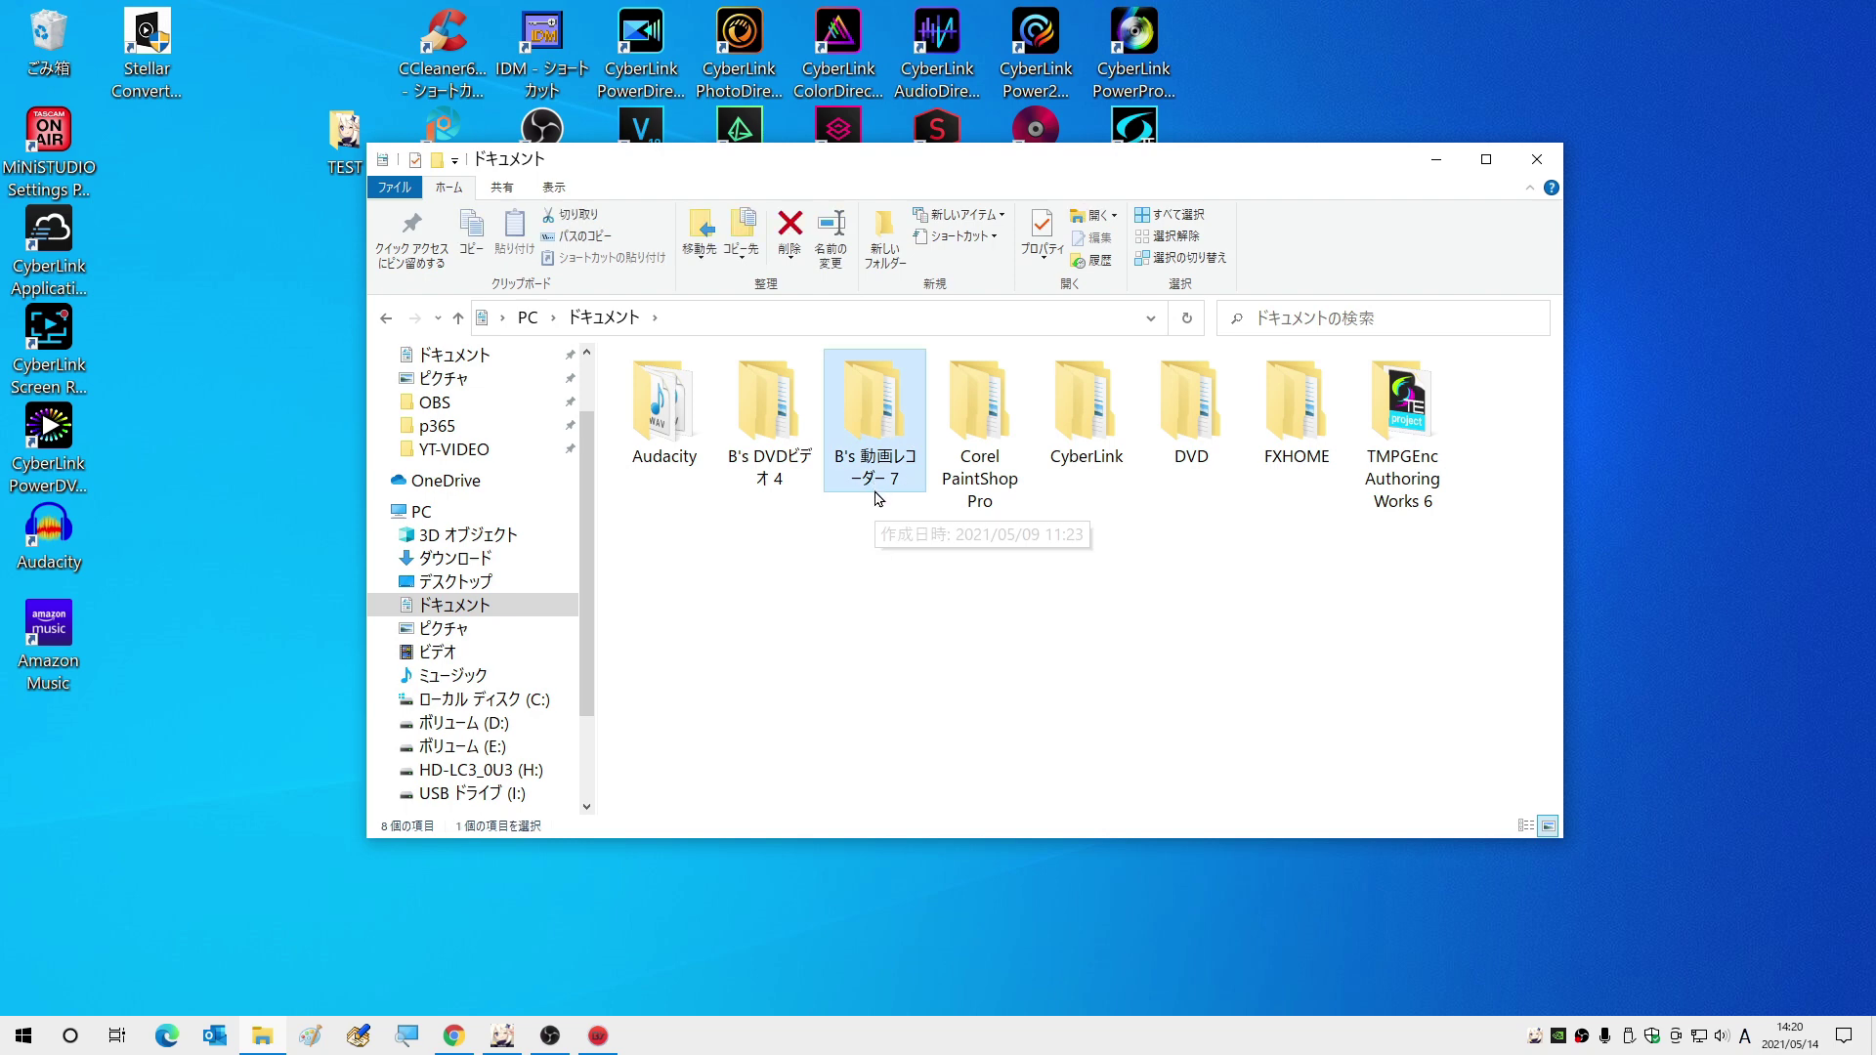
{"action": "double_click", "coordinate": [864, 403]}
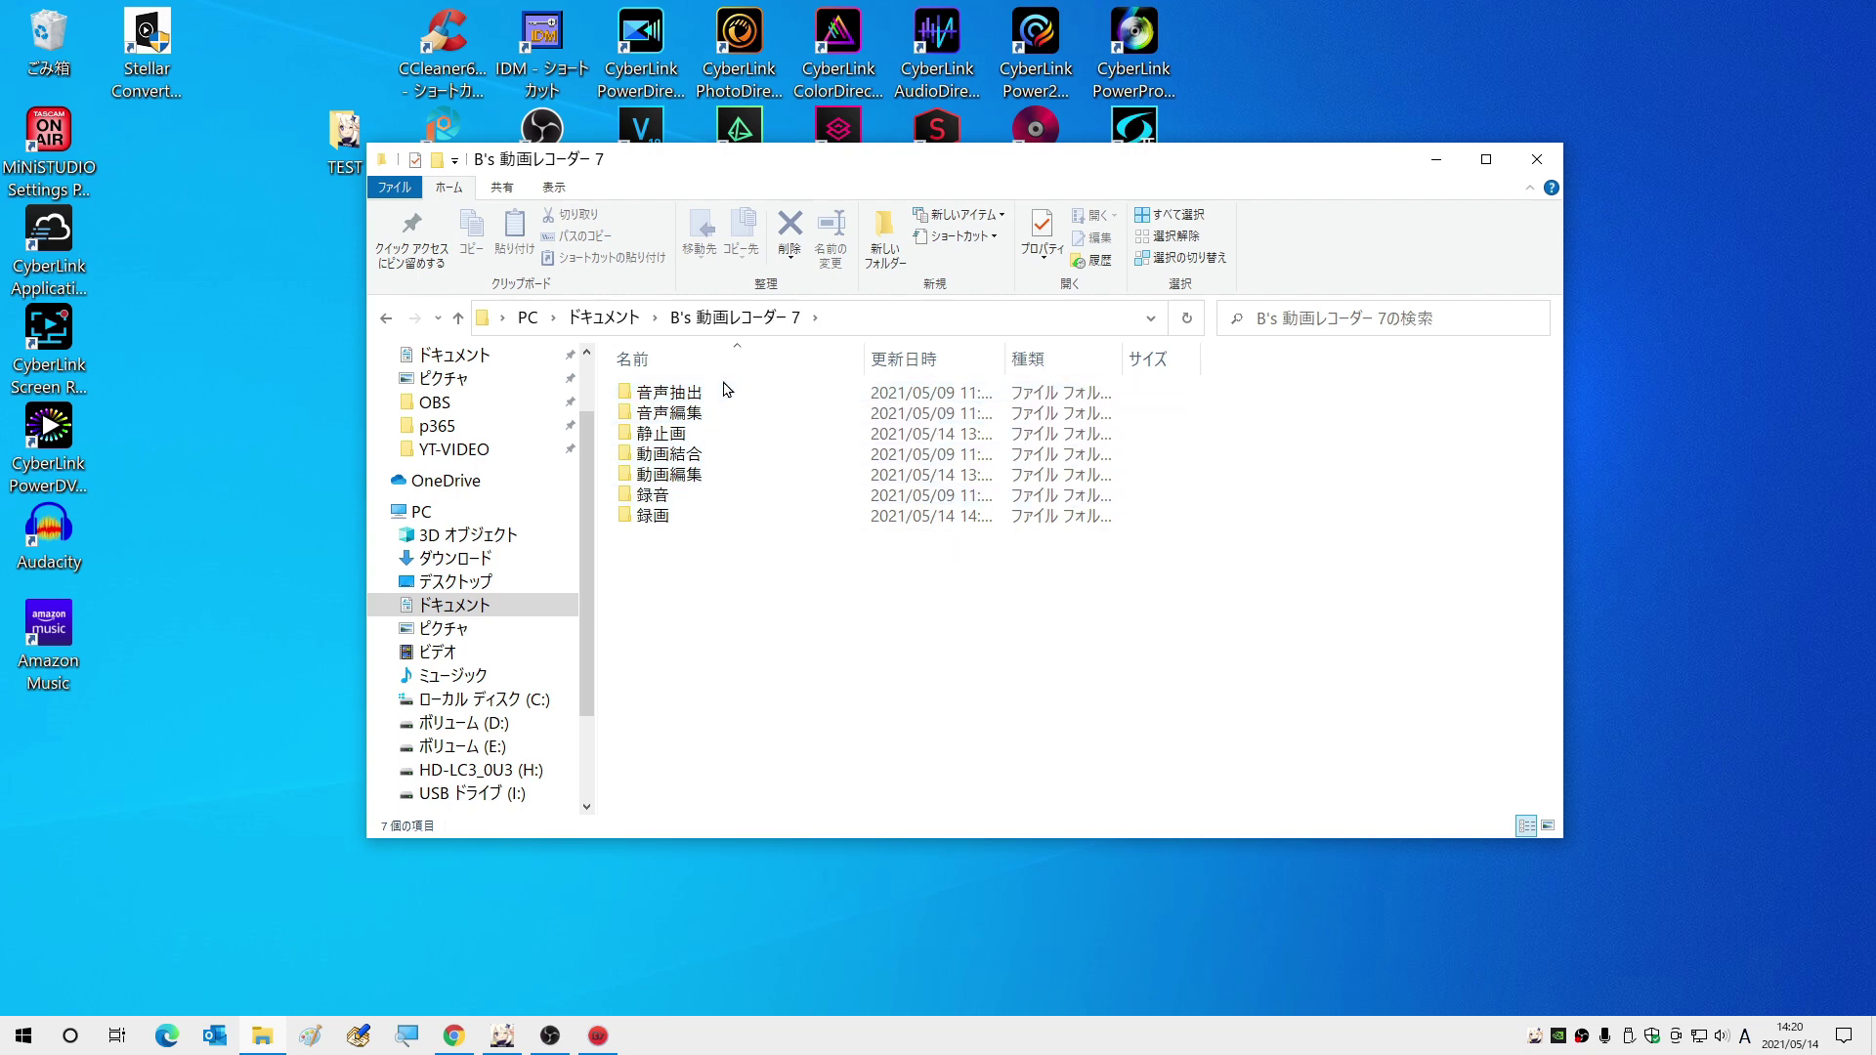
{"action": "double_click", "coordinate": [675, 518]}
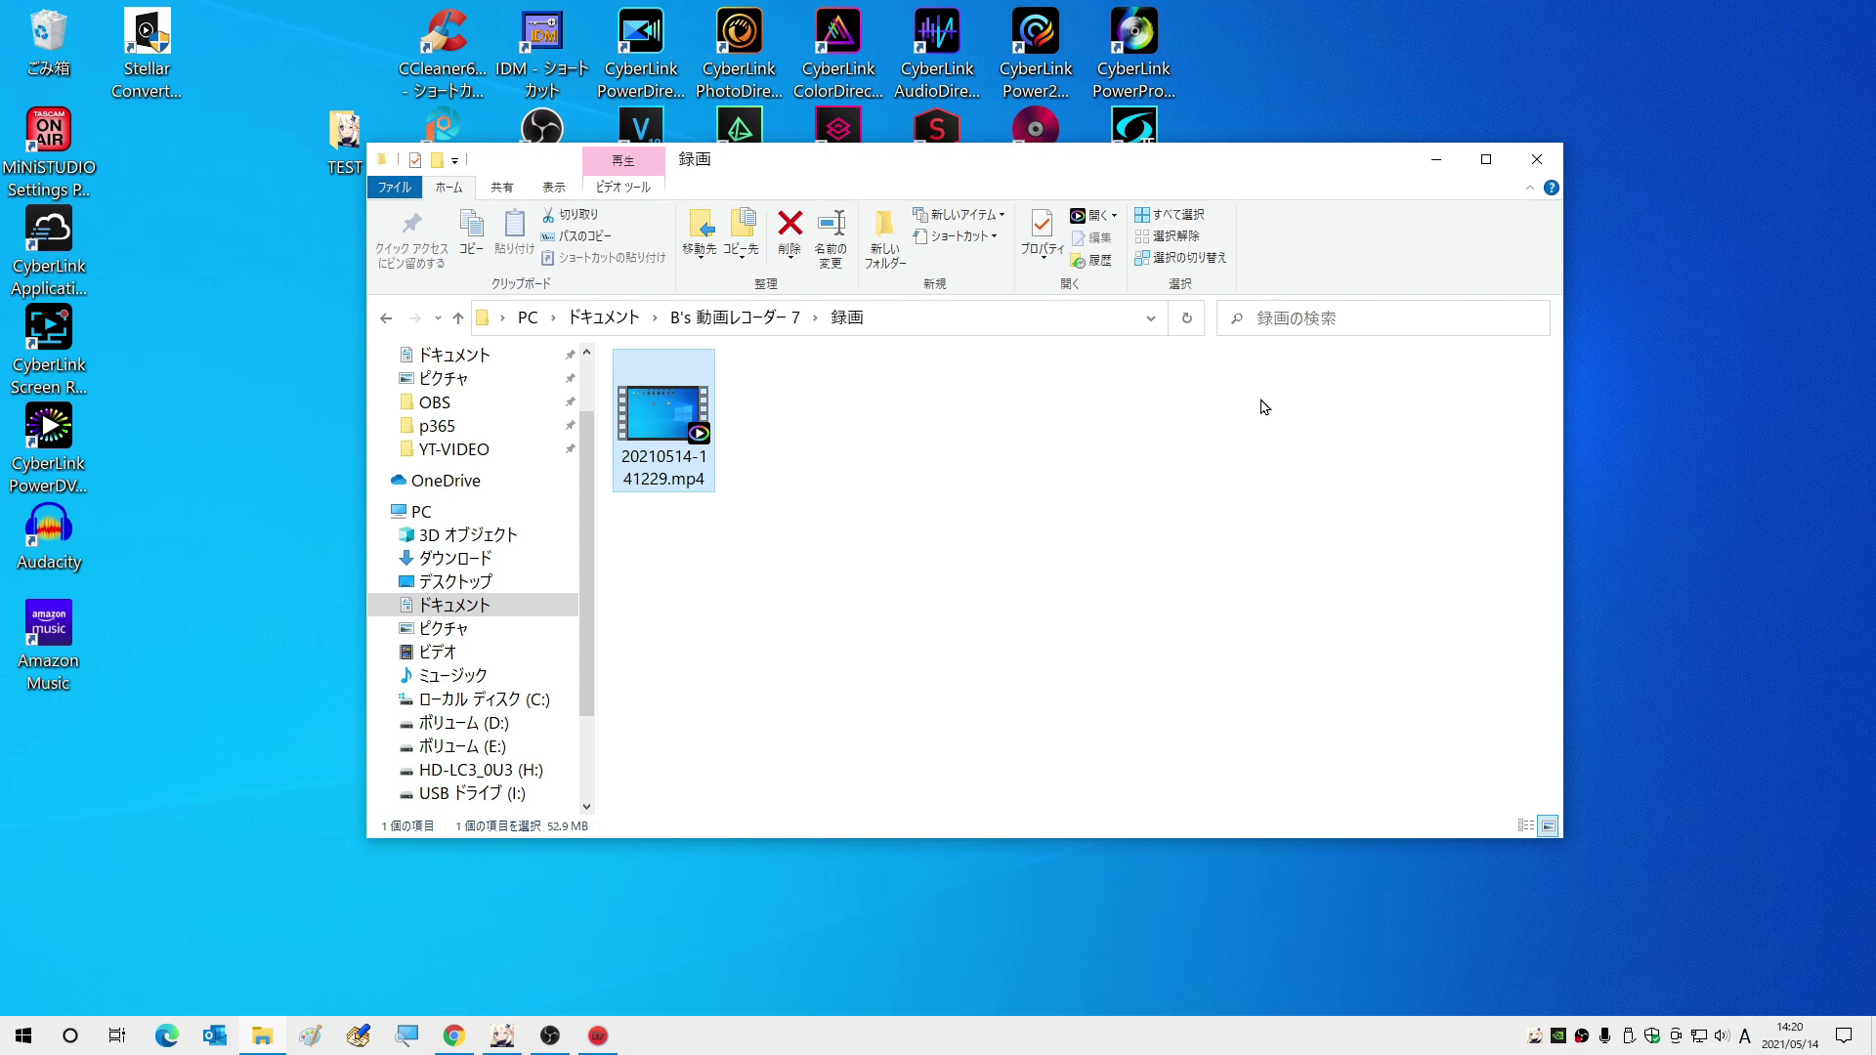
{"action": "left_click", "coordinate": [1437, 160]}
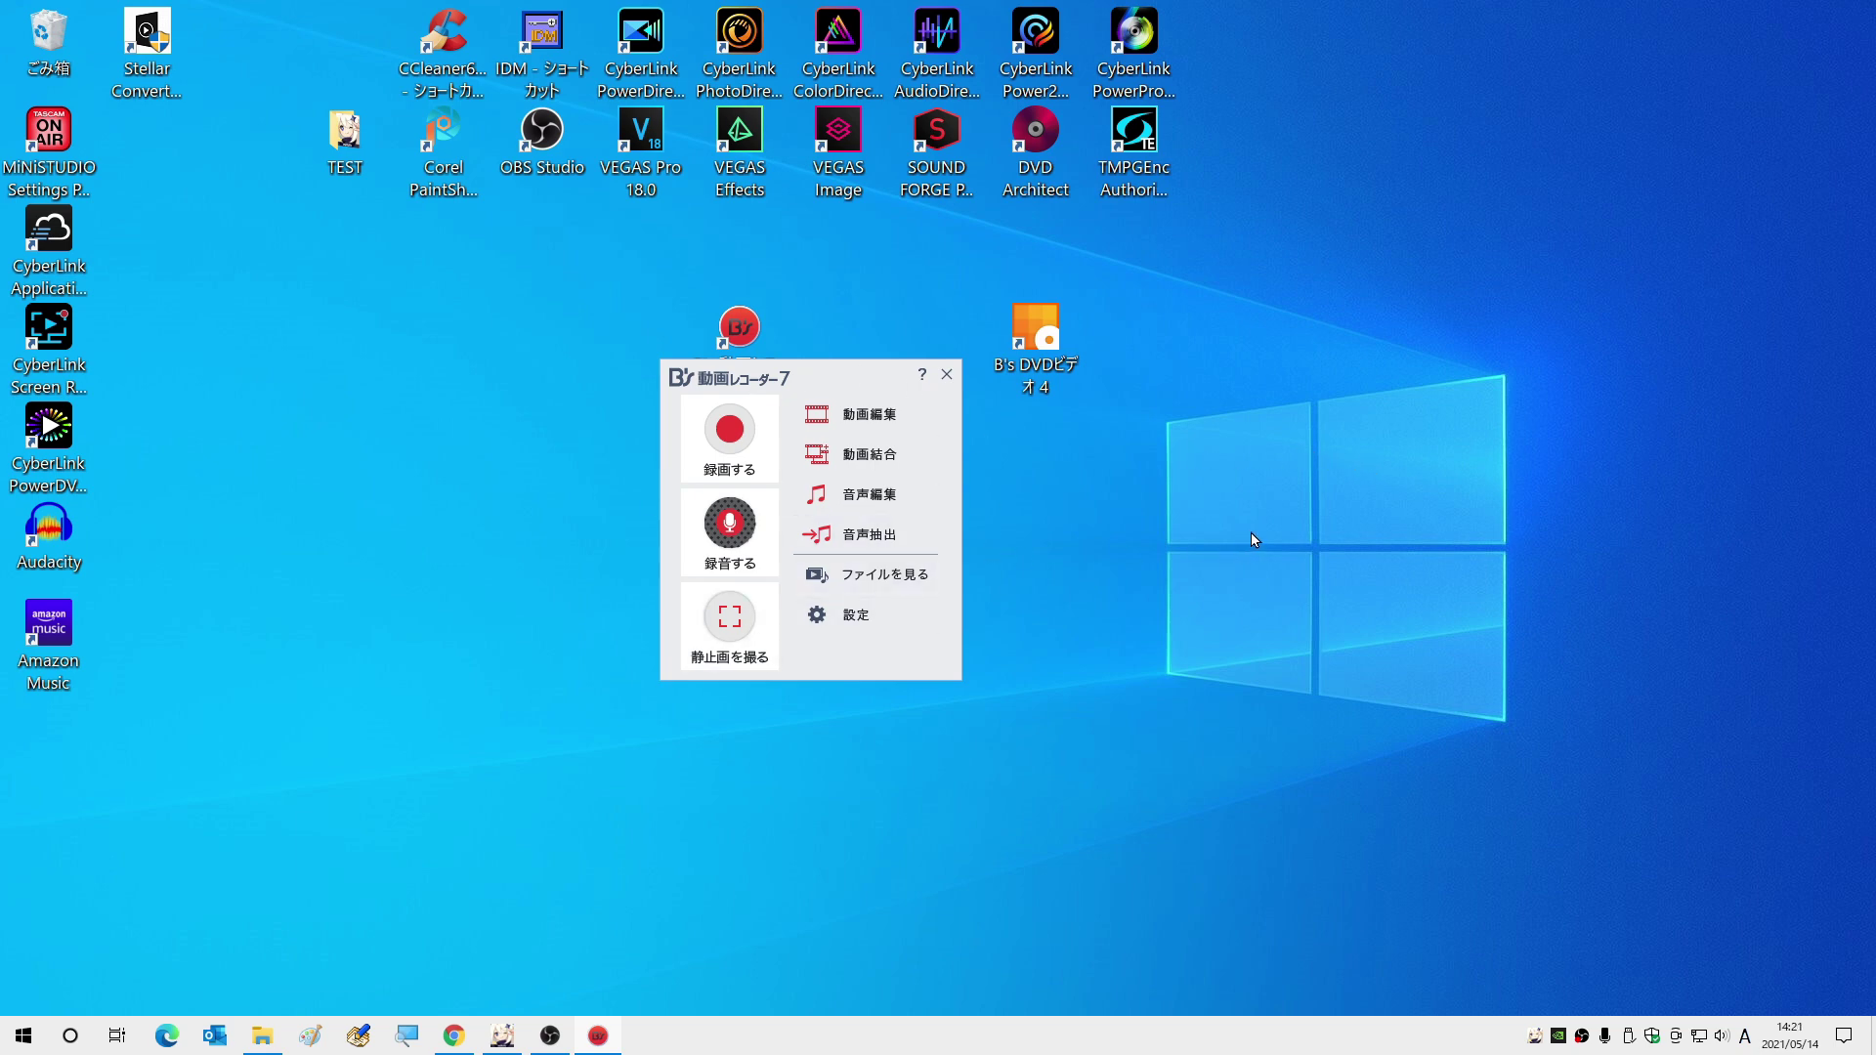
Open the recording 20210514-141229.mp4 in the recorder's 動画編集 editor.
{"action": "left_click", "coordinate": [870, 416]}
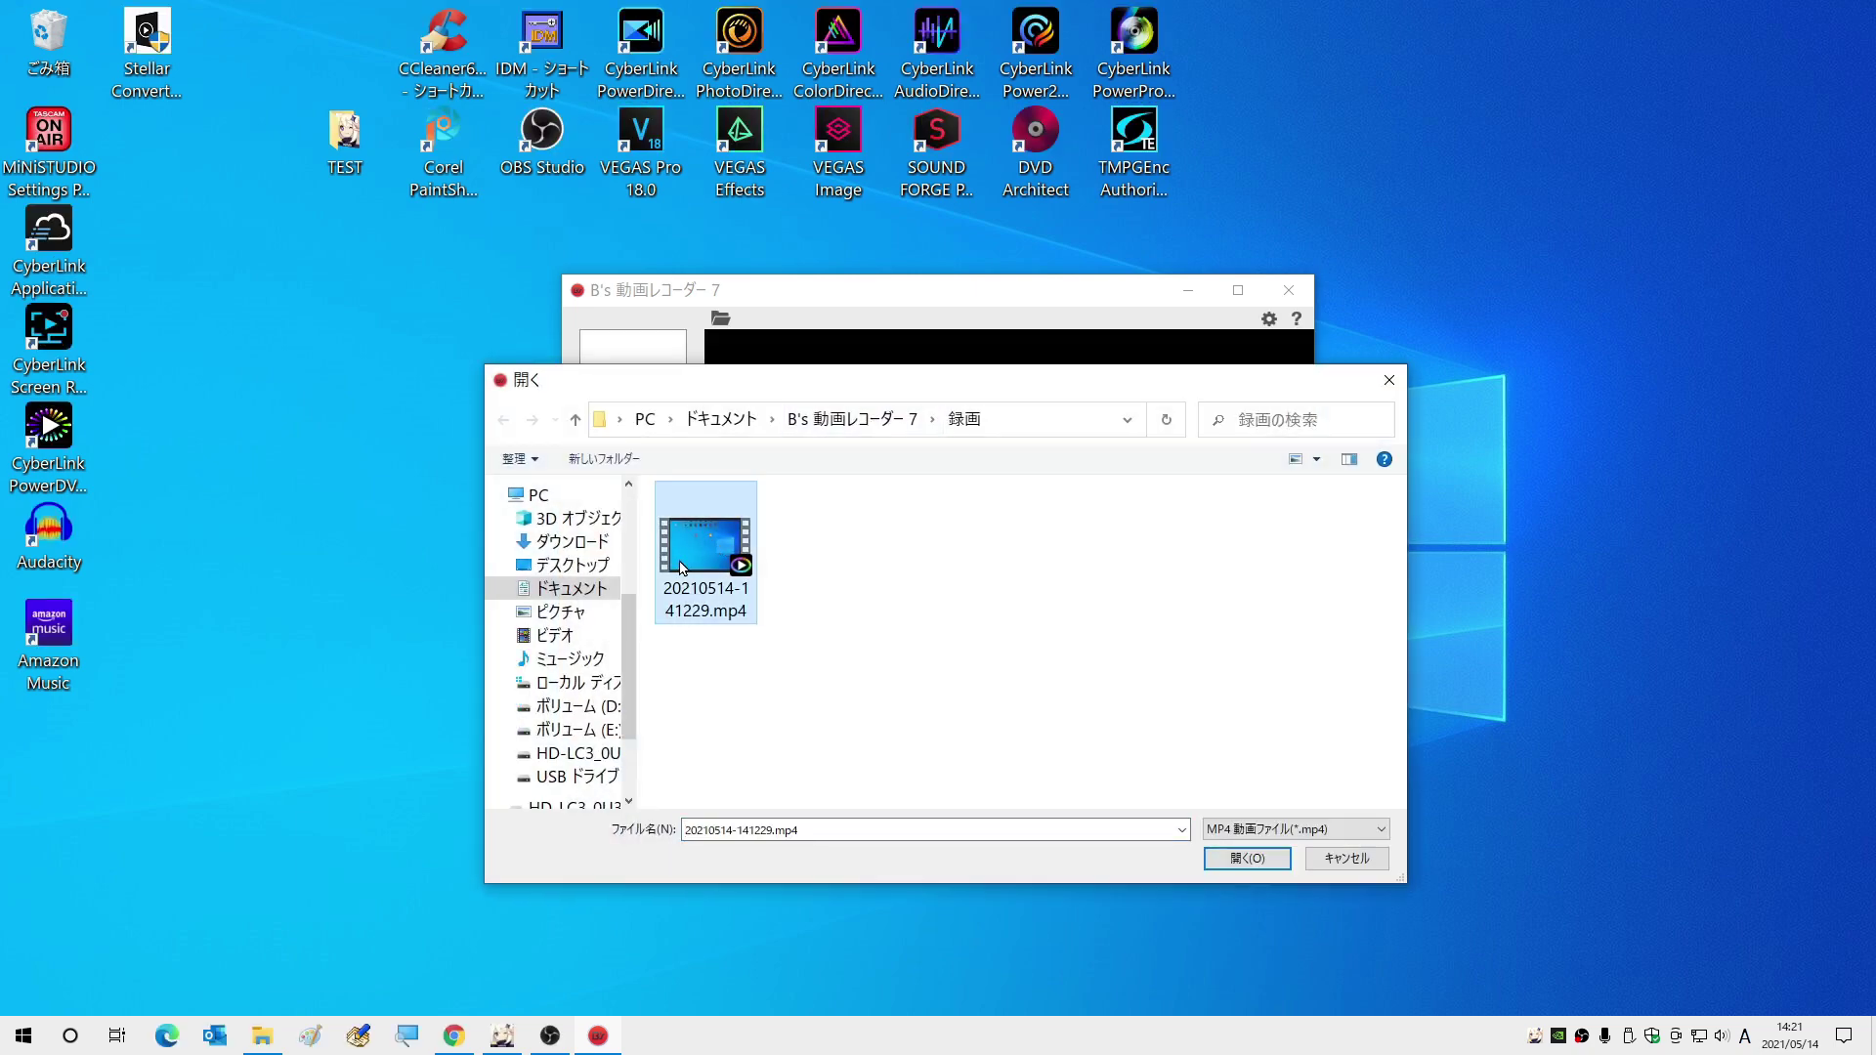
{"action": "left_click", "coordinate": [1233, 859]}
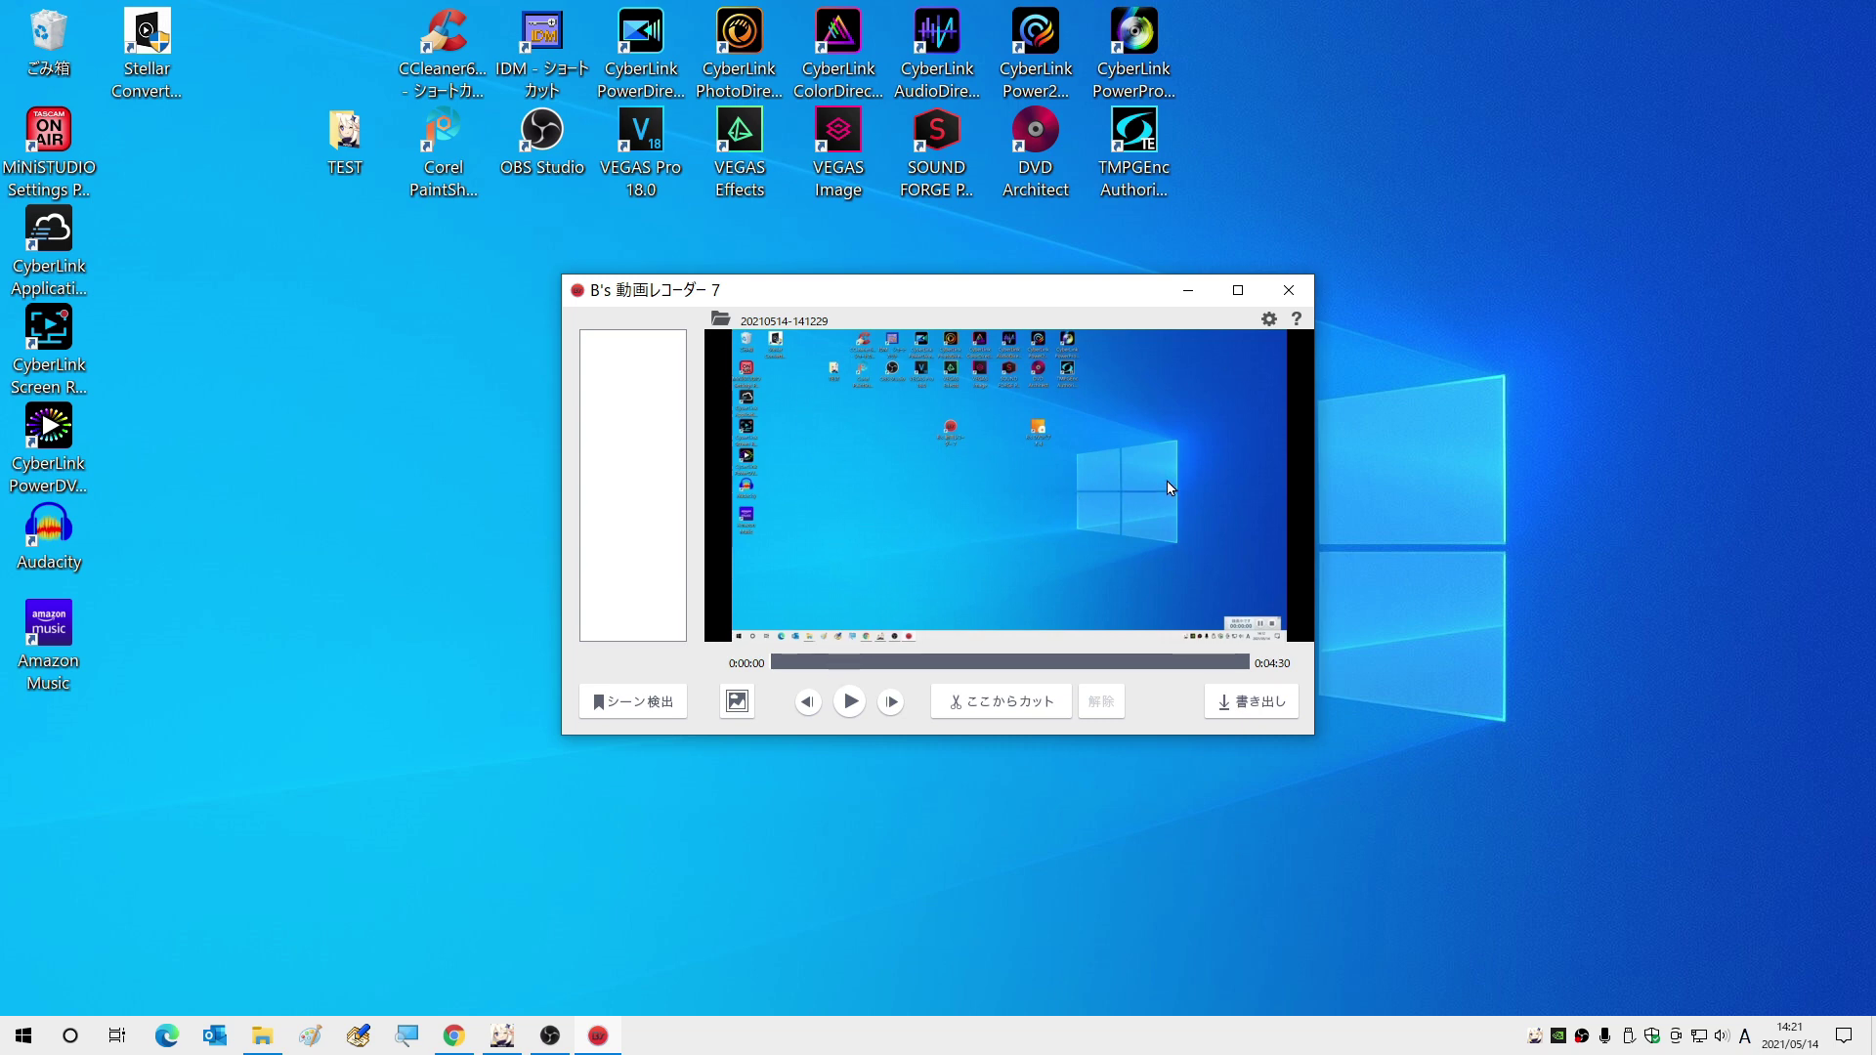
Try marking the section from 0:01:27 to 0:02:43 for cutting, and release the cut marking.
{"action": "left_click_drag", "start_coordinate": [845, 664], "coordinate": [925, 666]}
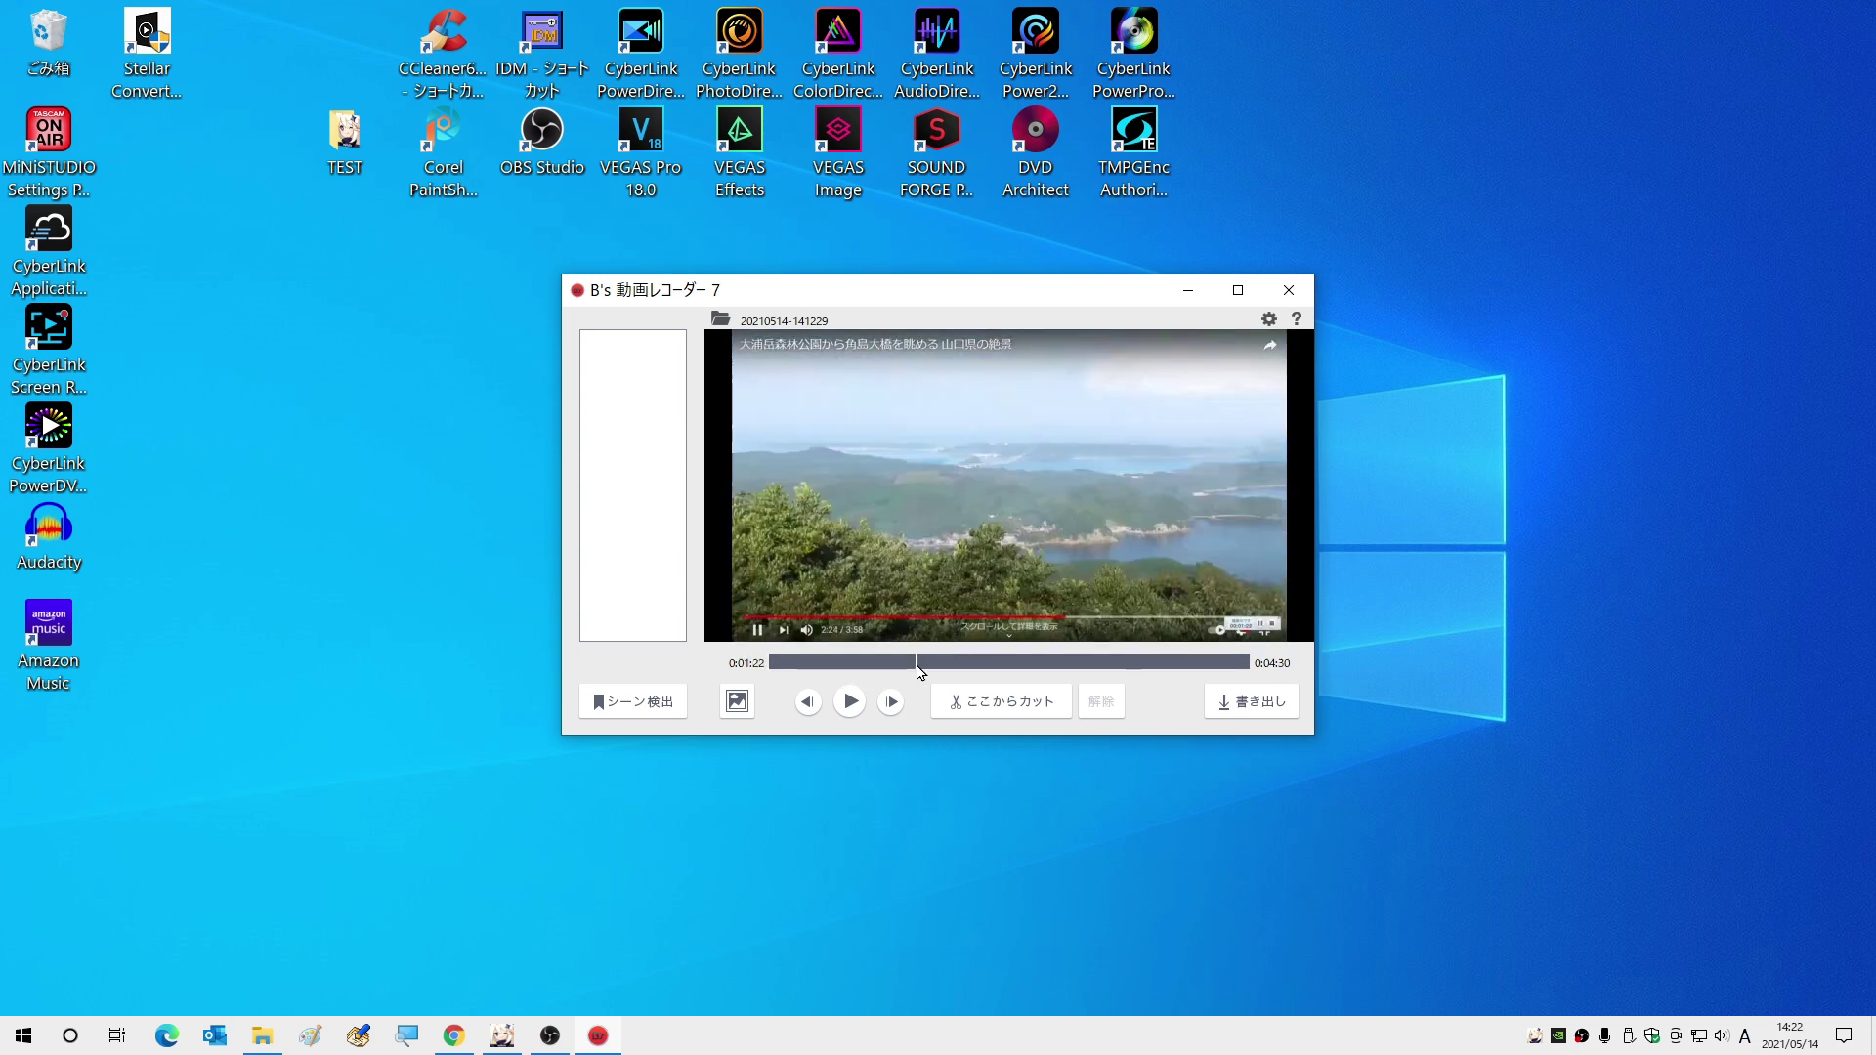
{"action": "left_click", "coordinate": [992, 706]}
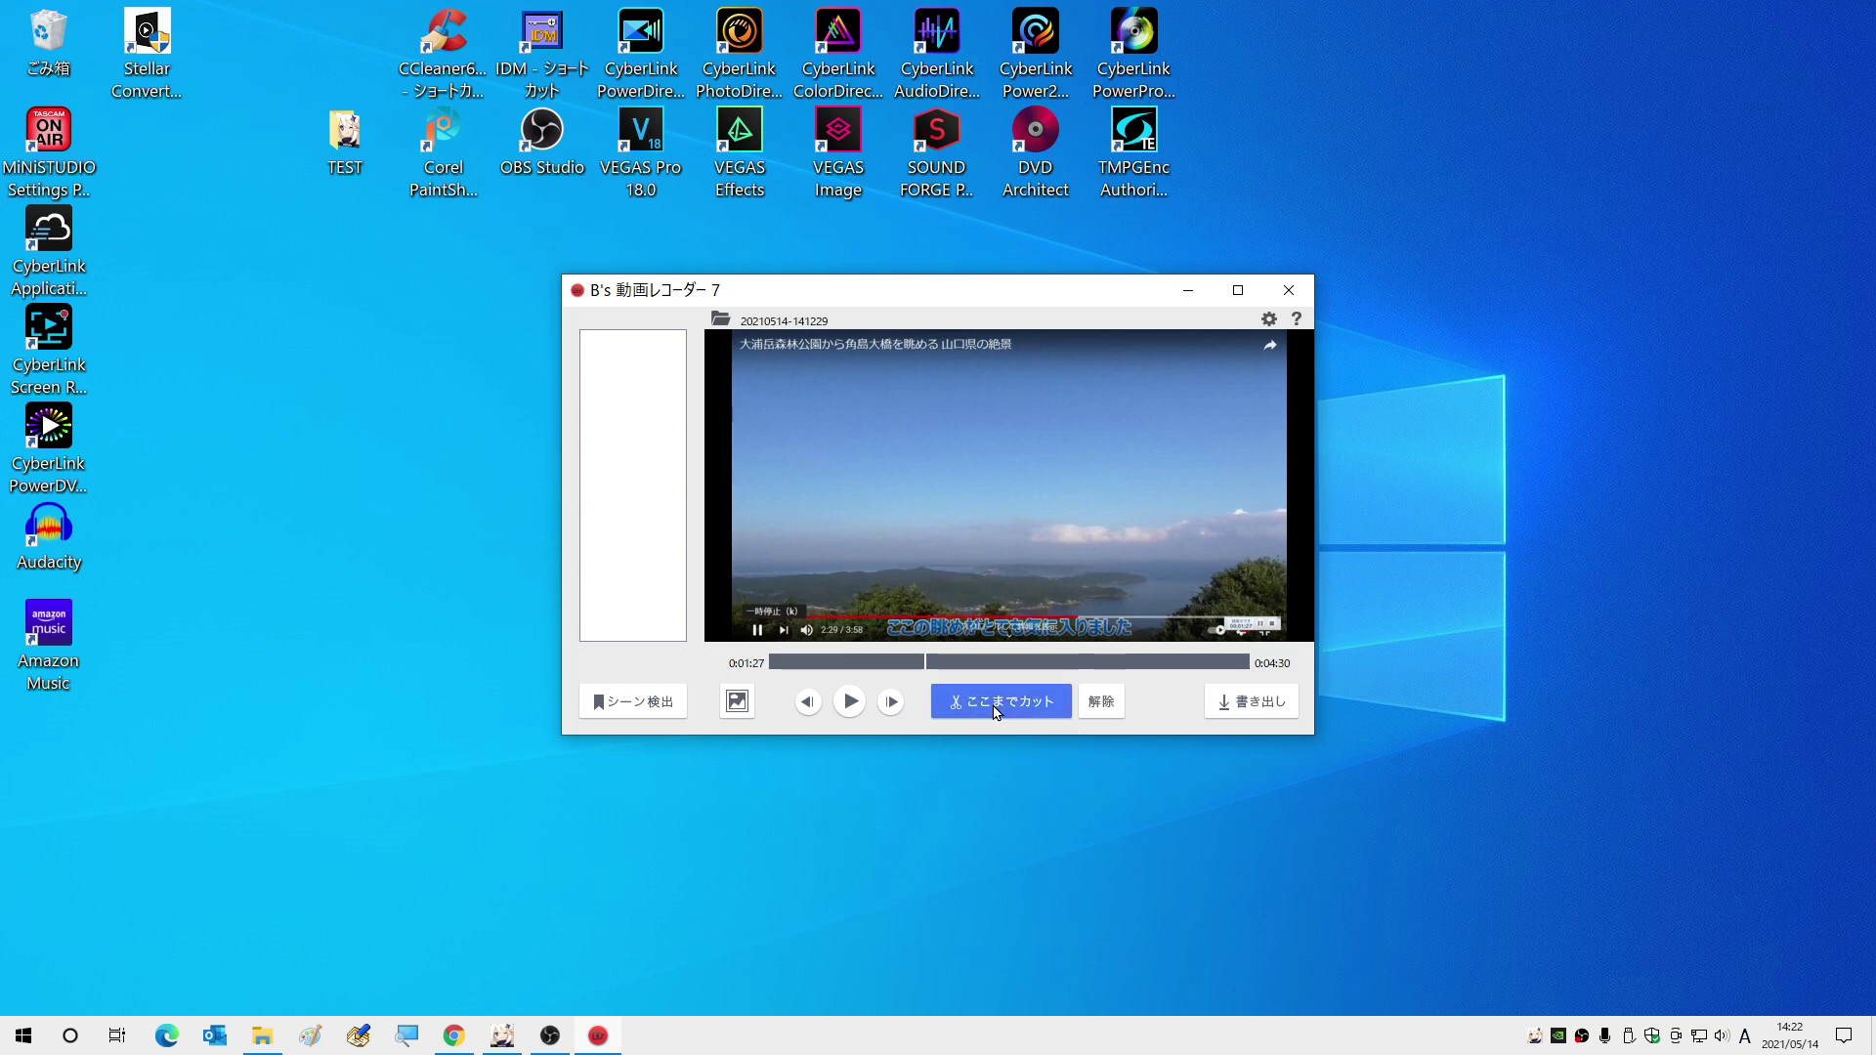
{"action": "left_click", "coordinate": [1062, 664]}
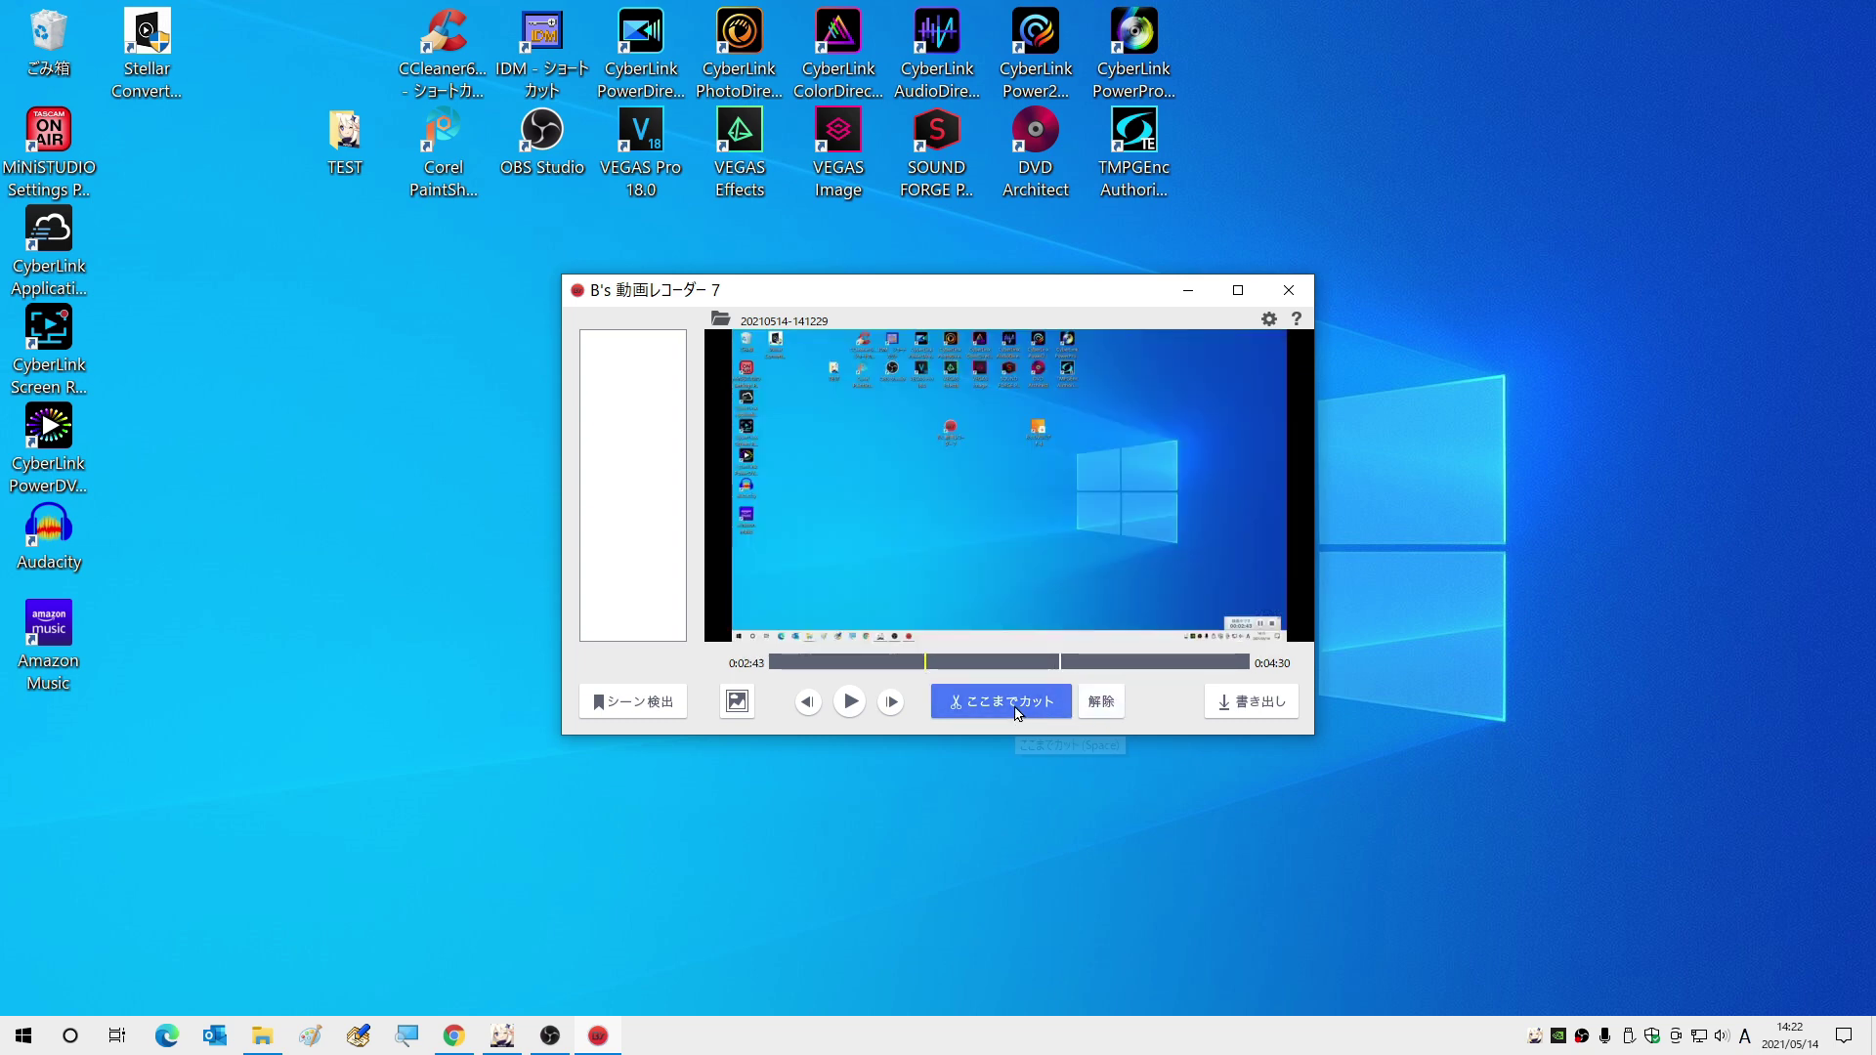
{"action": "left_click", "coordinate": [1101, 702]}
{"action": "left_click", "coordinate": [980, 663]}
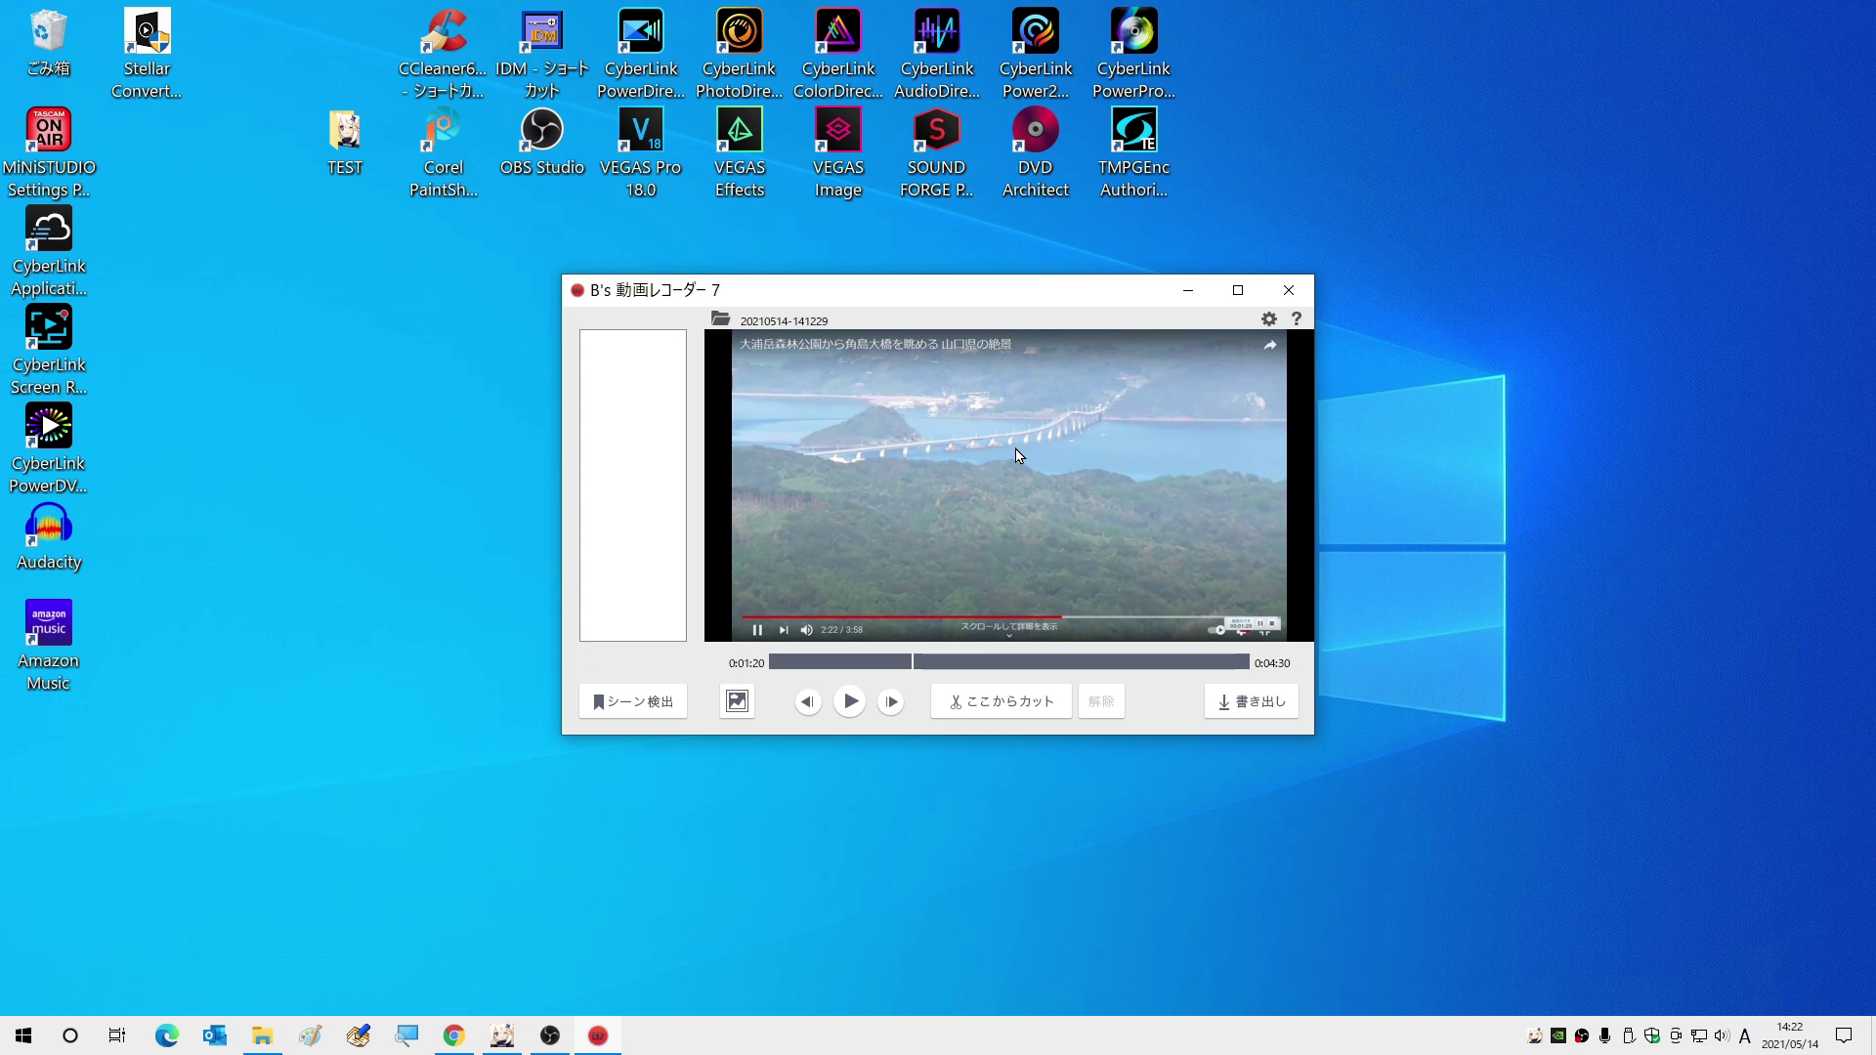
Save the frame at 0:01:12 as a still image and open its save folder.
{"action": "left_click", "coordinate": [850, 662]}
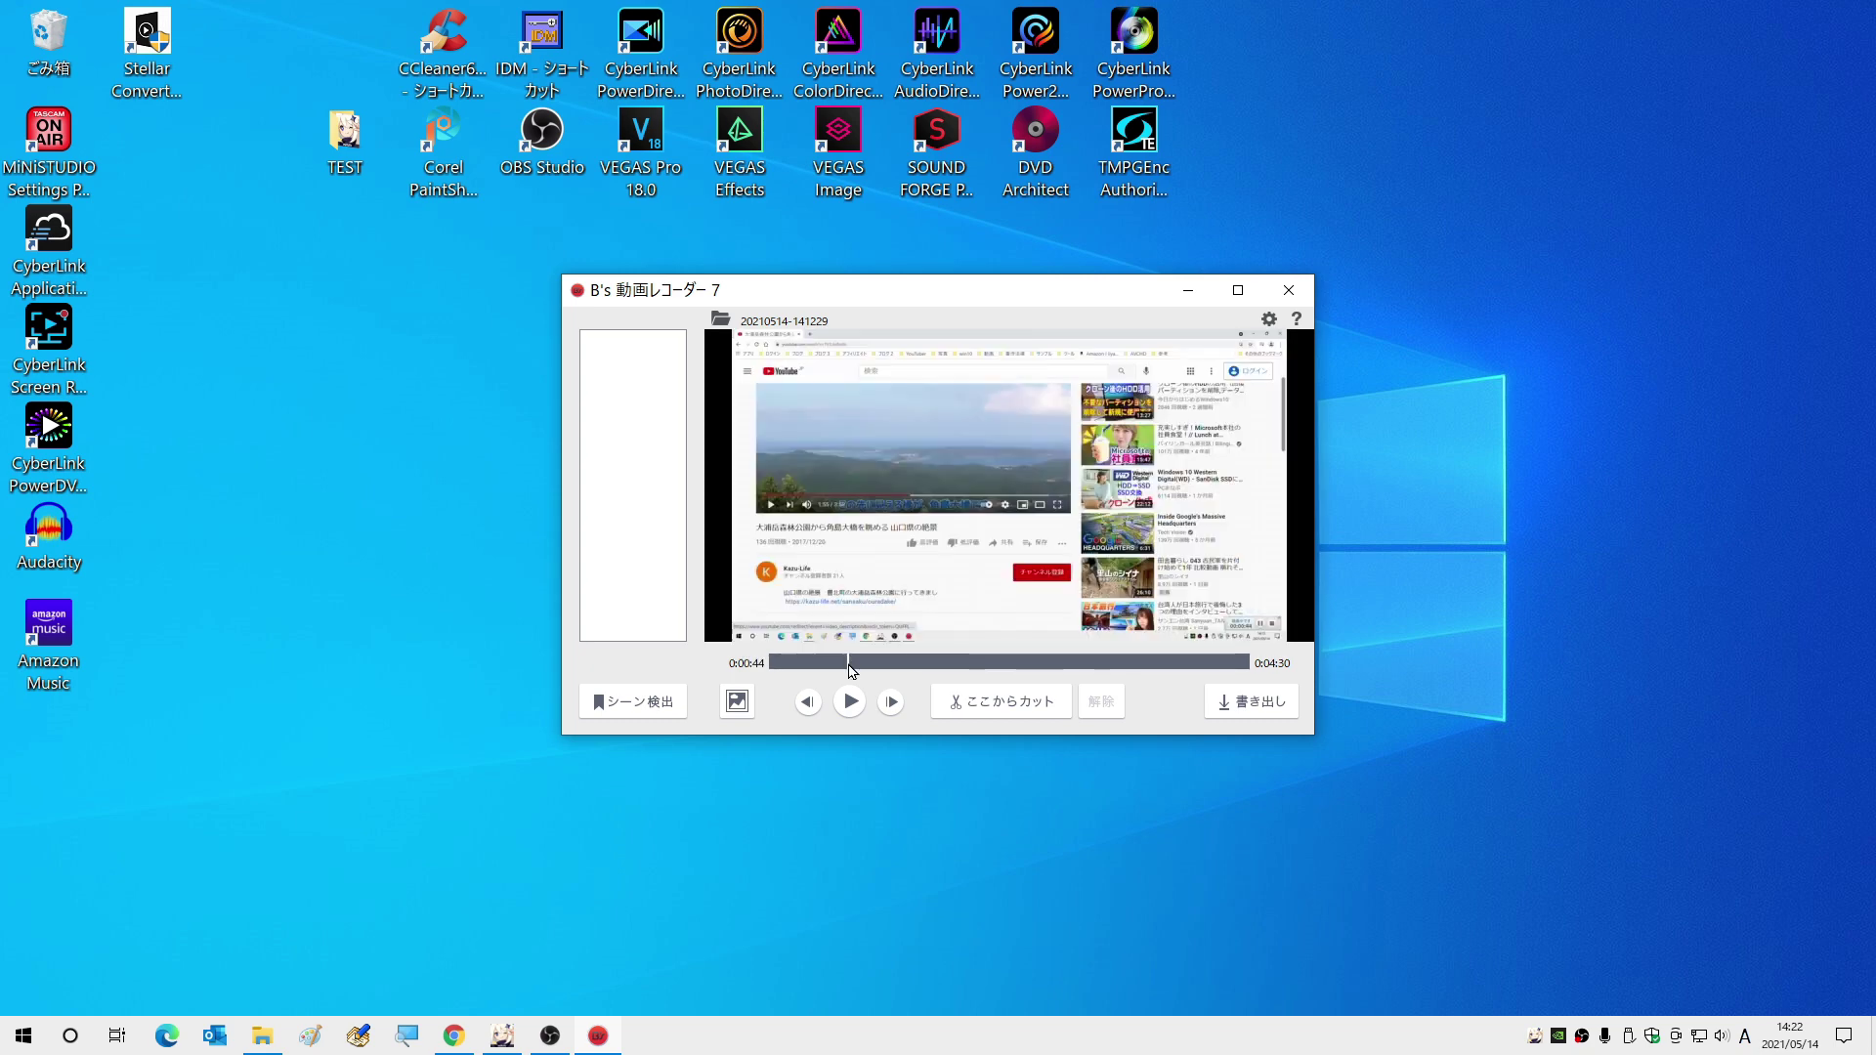
{"action": "left_click_drag", "start_coordinate": [849, 665], "coordinate": [905, 673]}
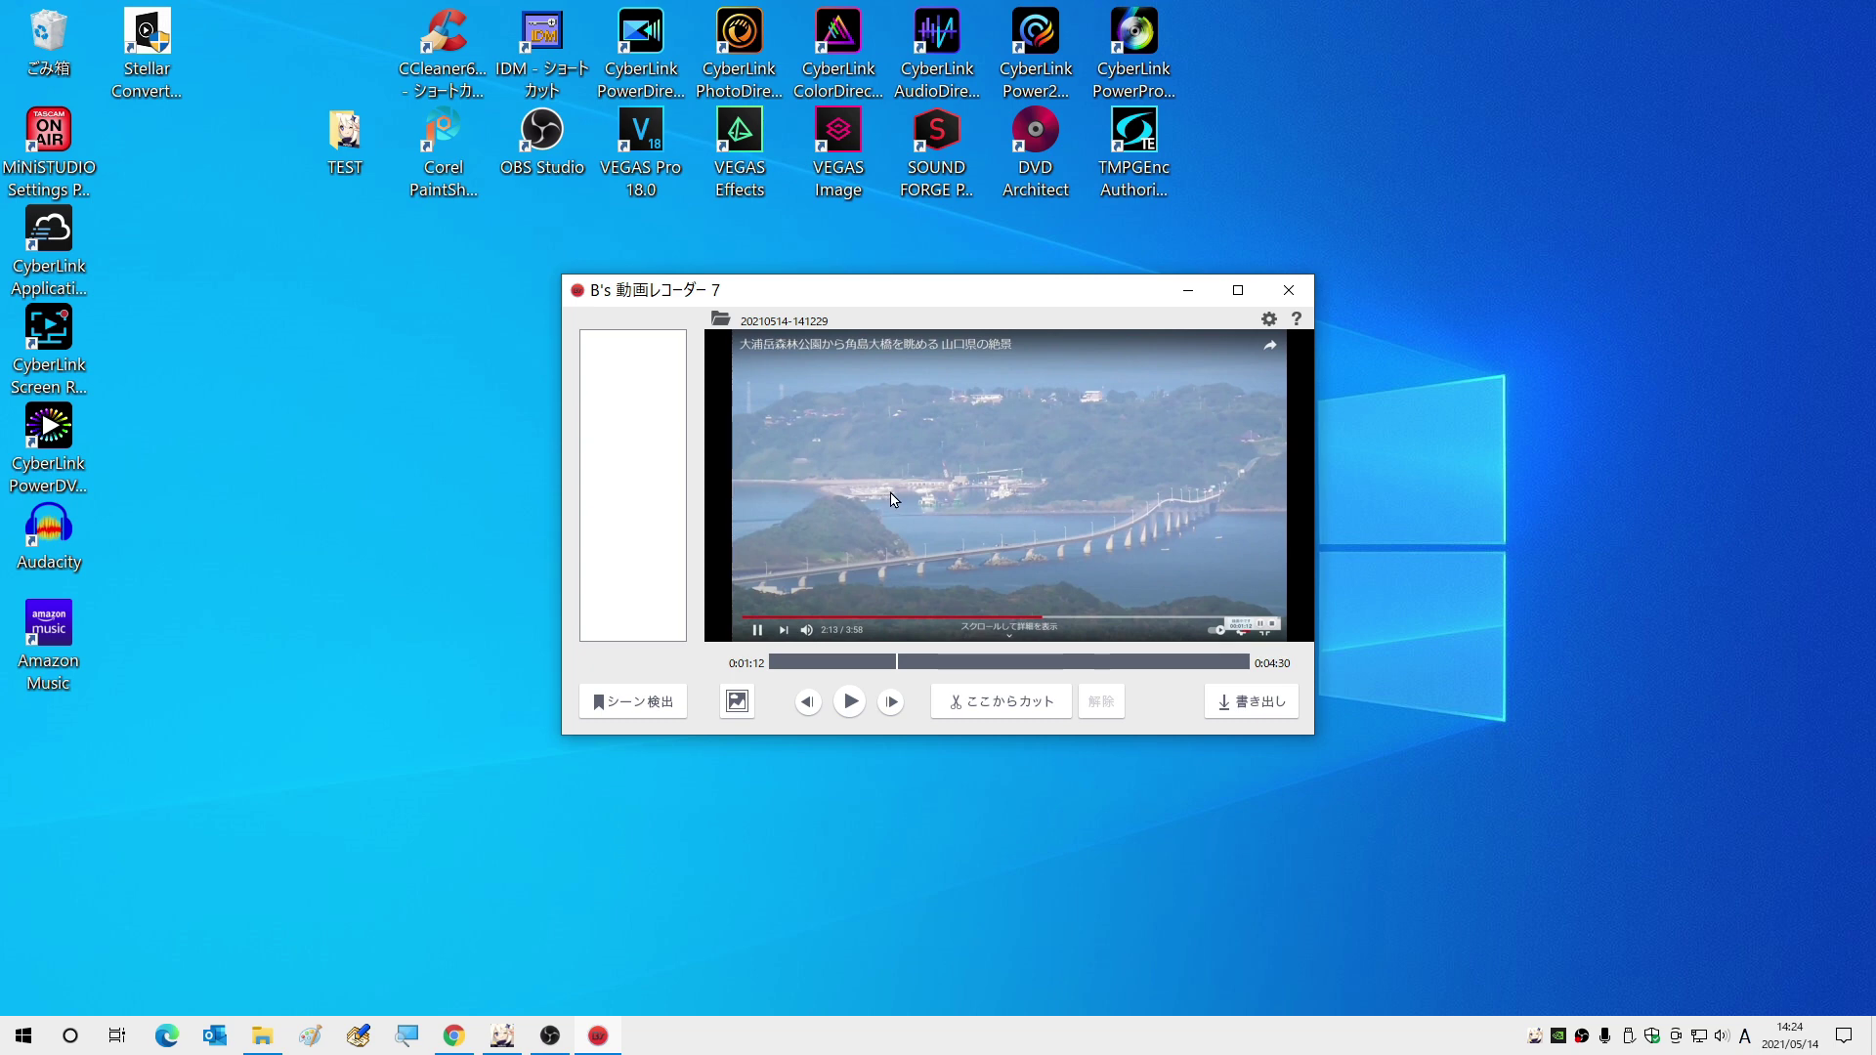
{"action": "left_click", "coordinate": [737, 704]}
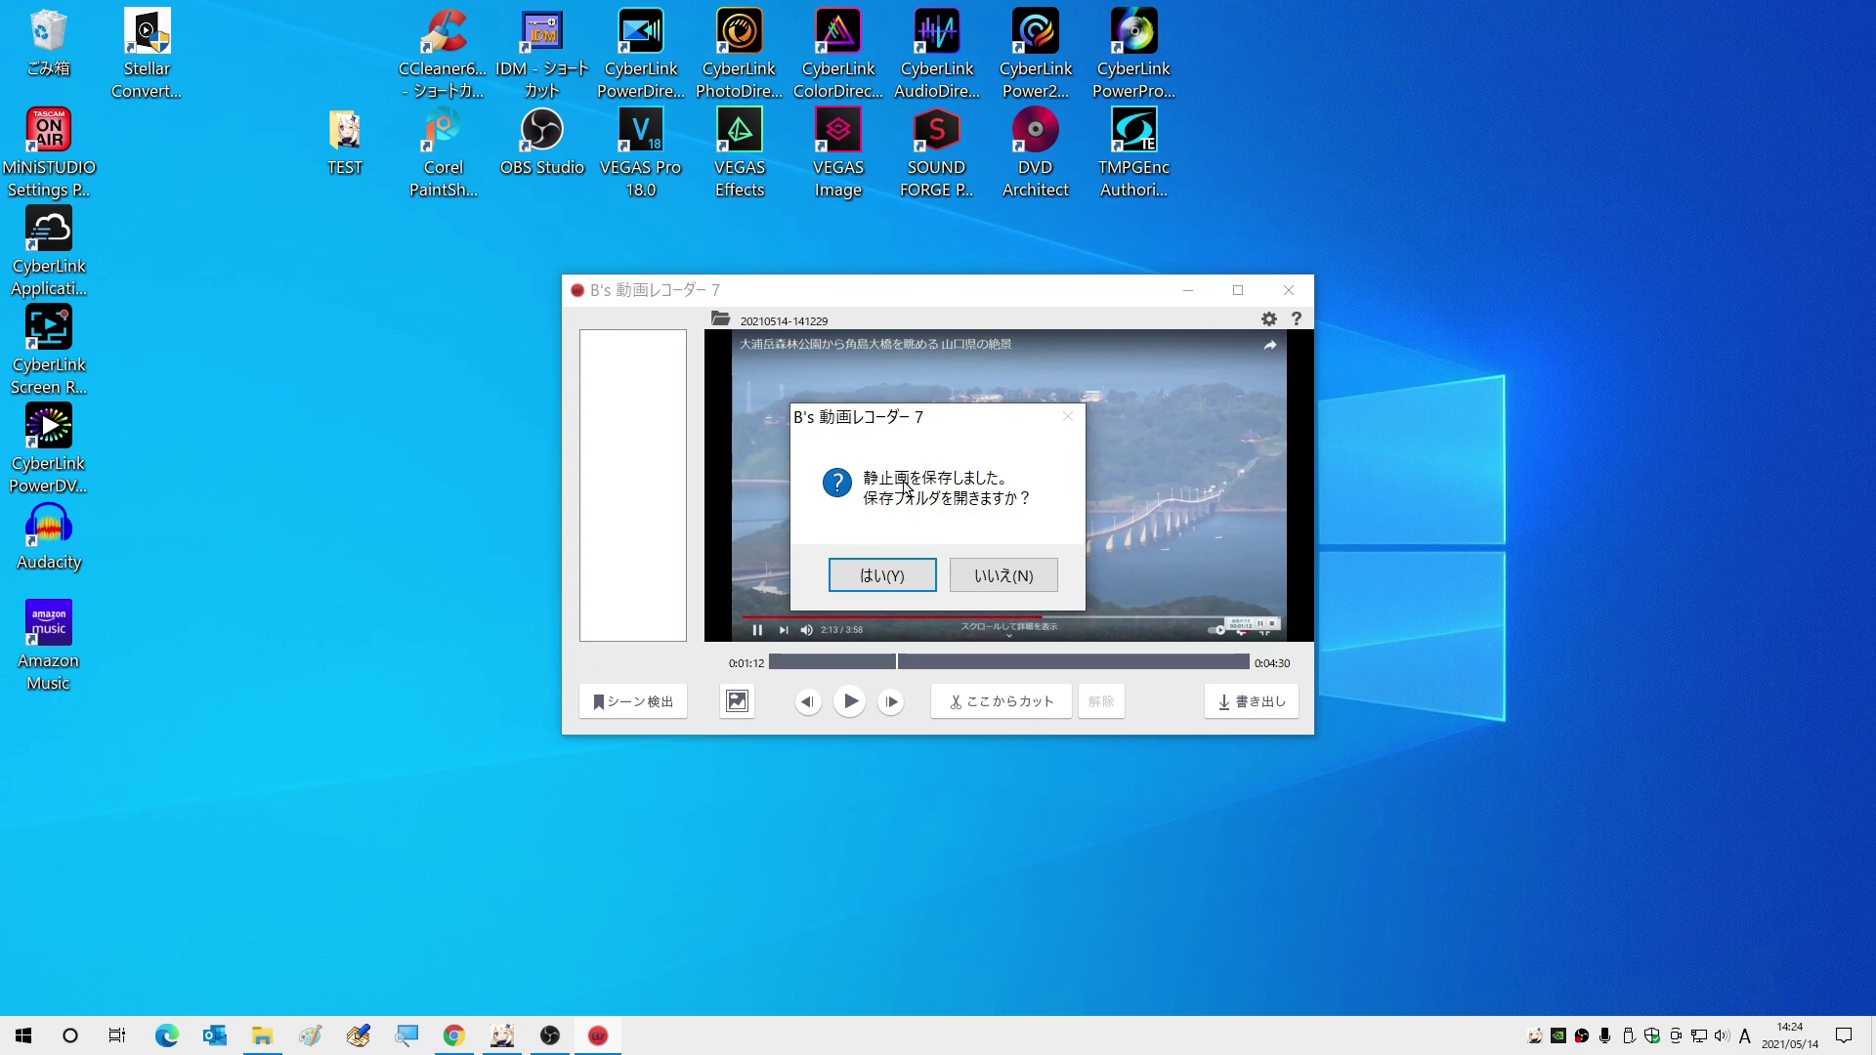
{"action": "left_click", "coordinate": [879, 576]}
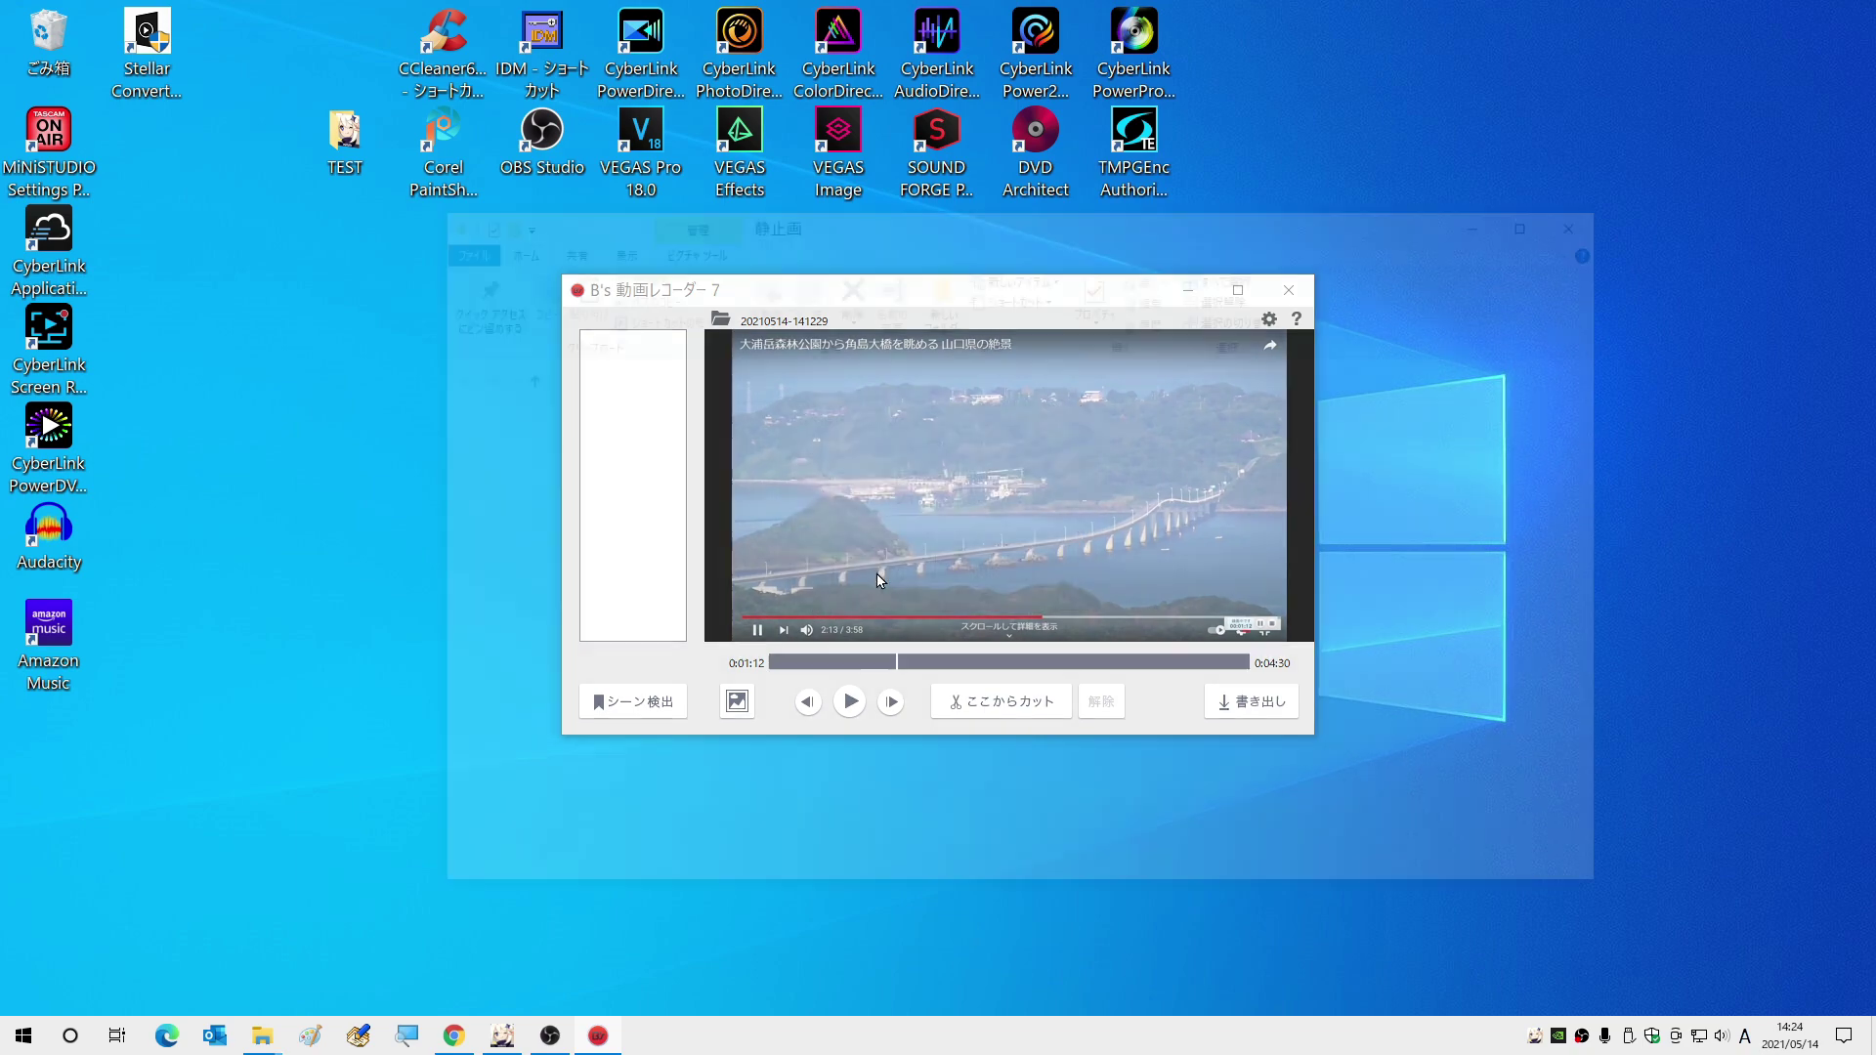
Check the saved still image in the 静止画 folder, and close the folder window, the video editor and the recorder.
{"action": "left_click", "coordinate": [728, 535]}
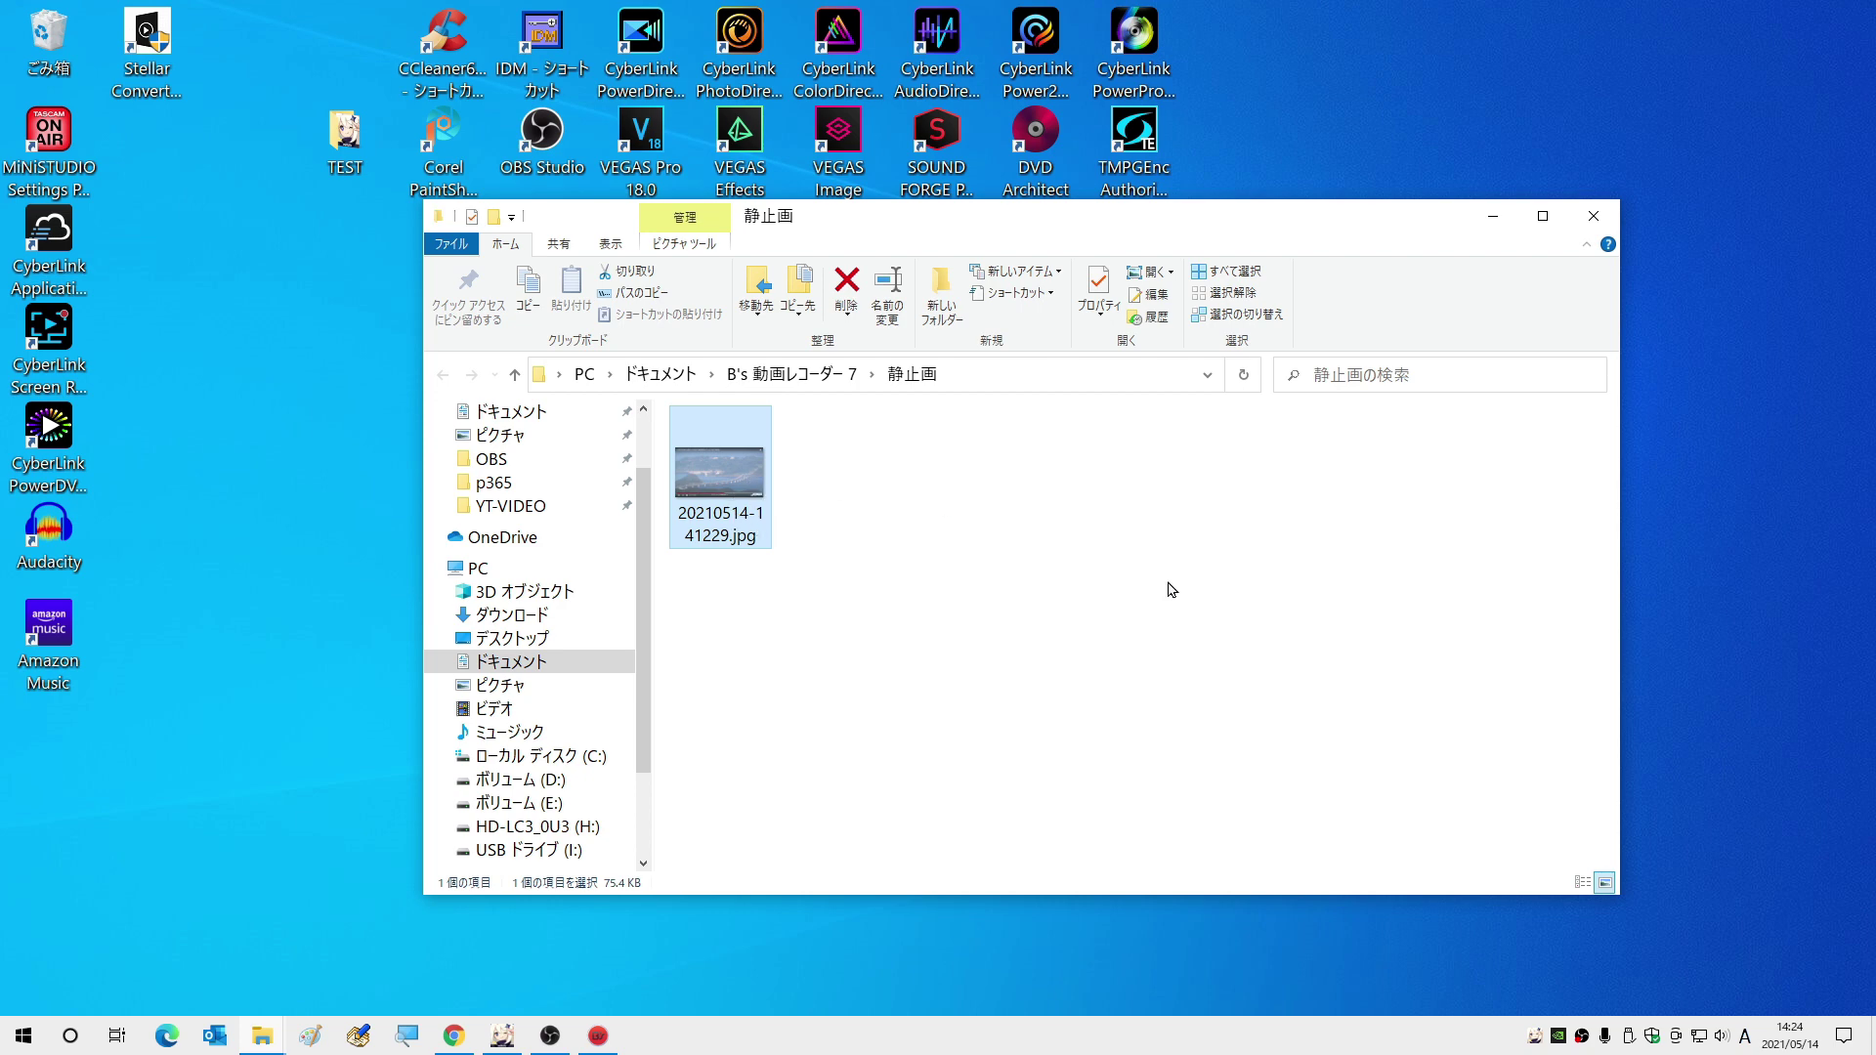
{"action": "mouse_move", "coordinate": [718, 510]}
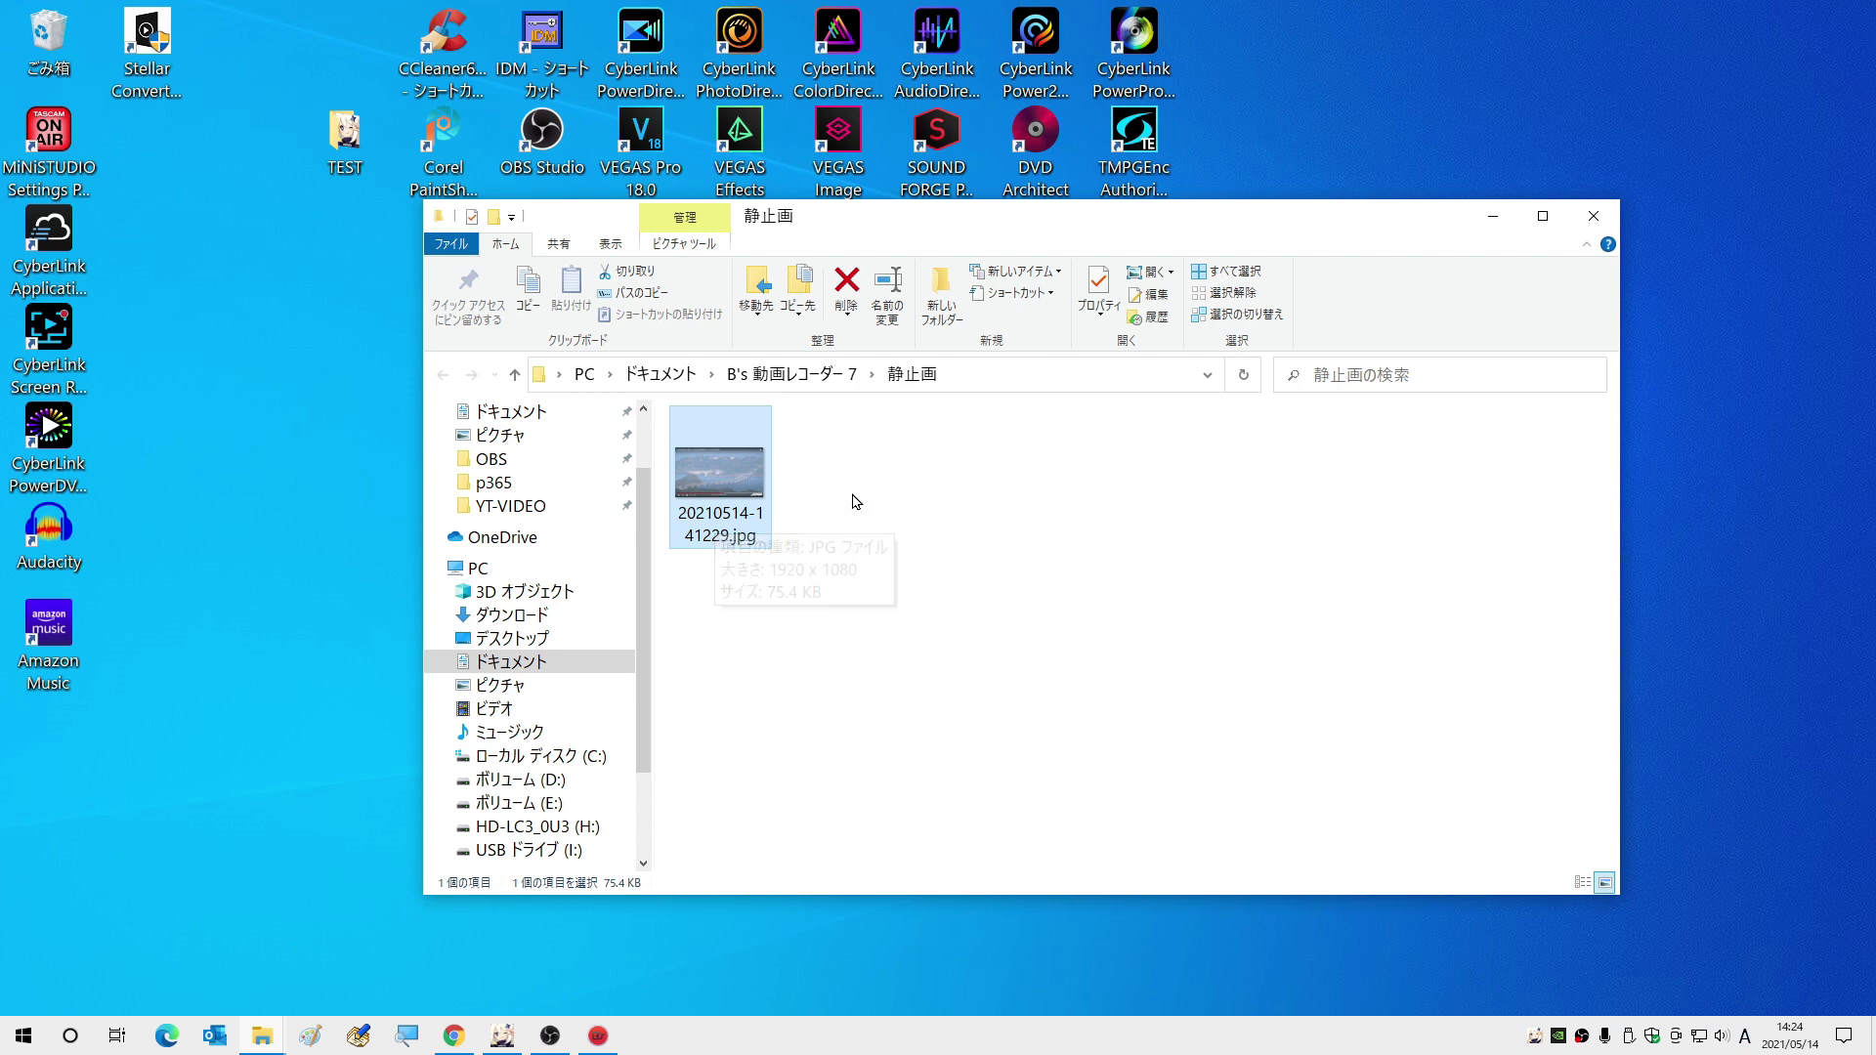
{"action": "left_click", "coordinate": [1588, 232]}
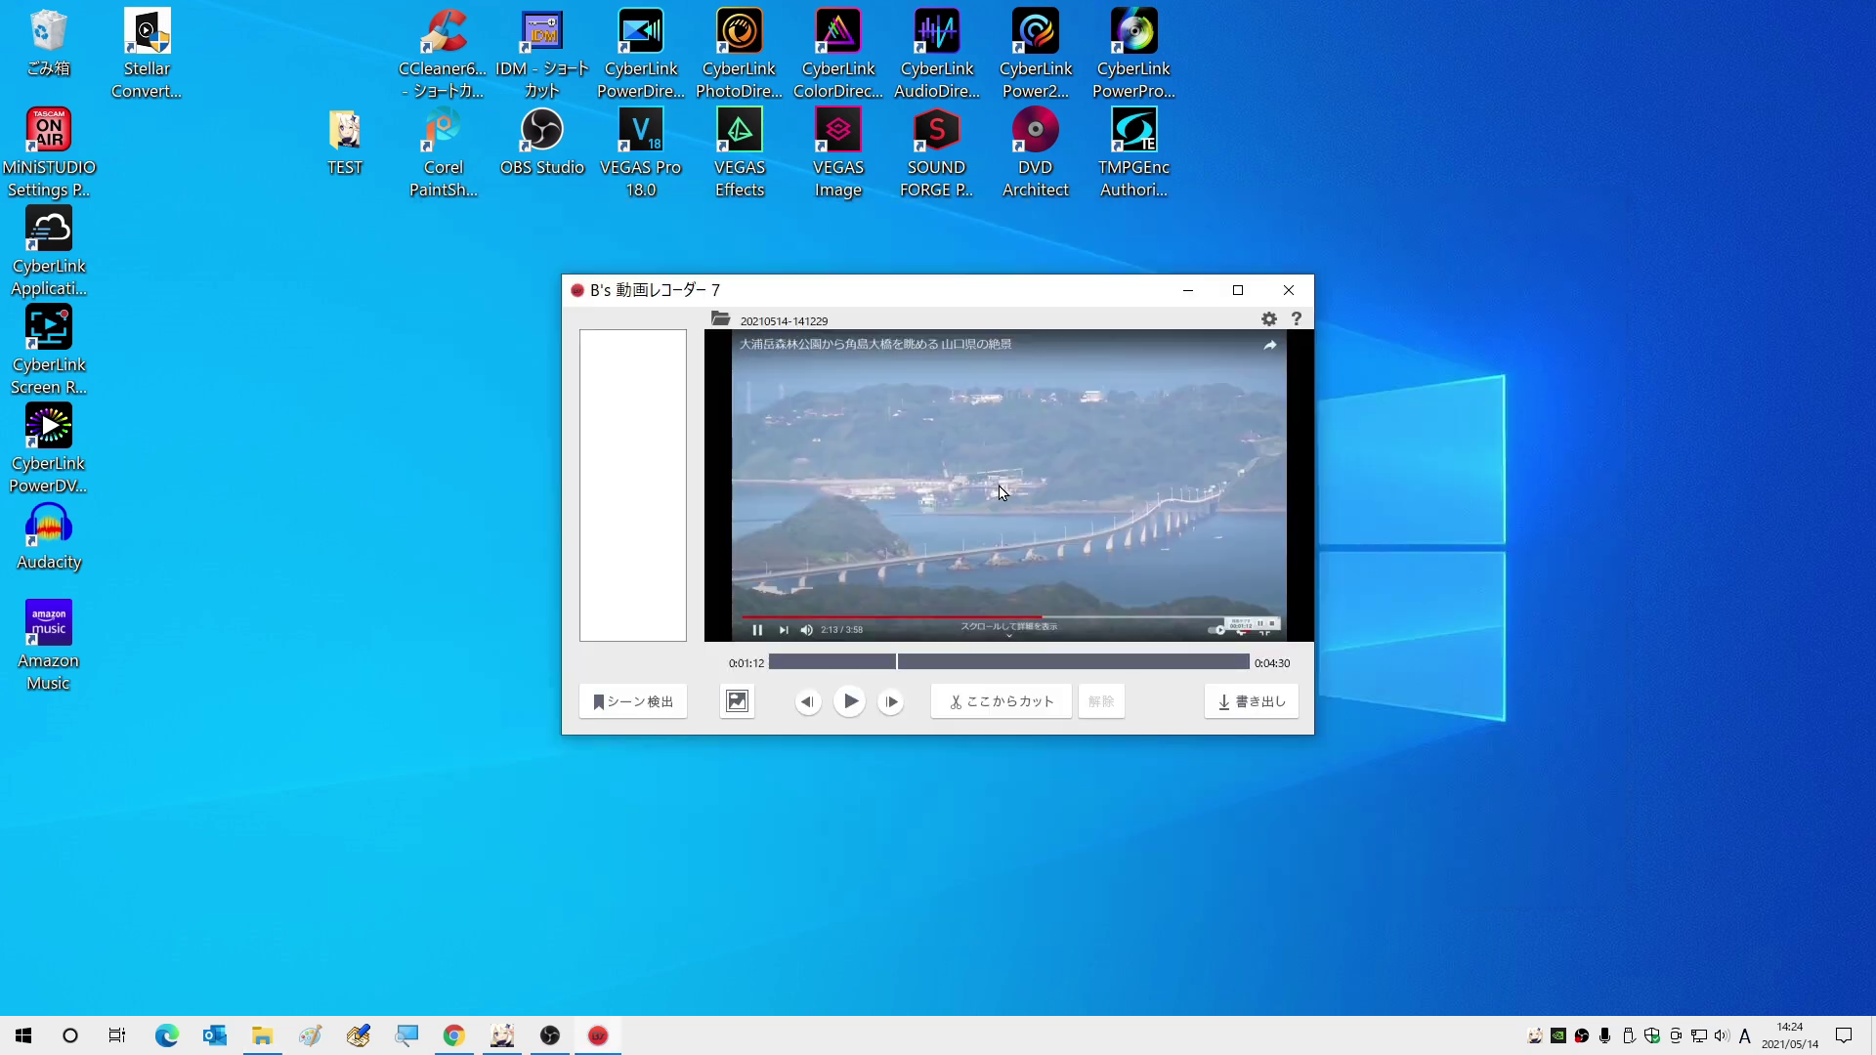
{"action": "left_click", "coordinate": [1289, 290]}
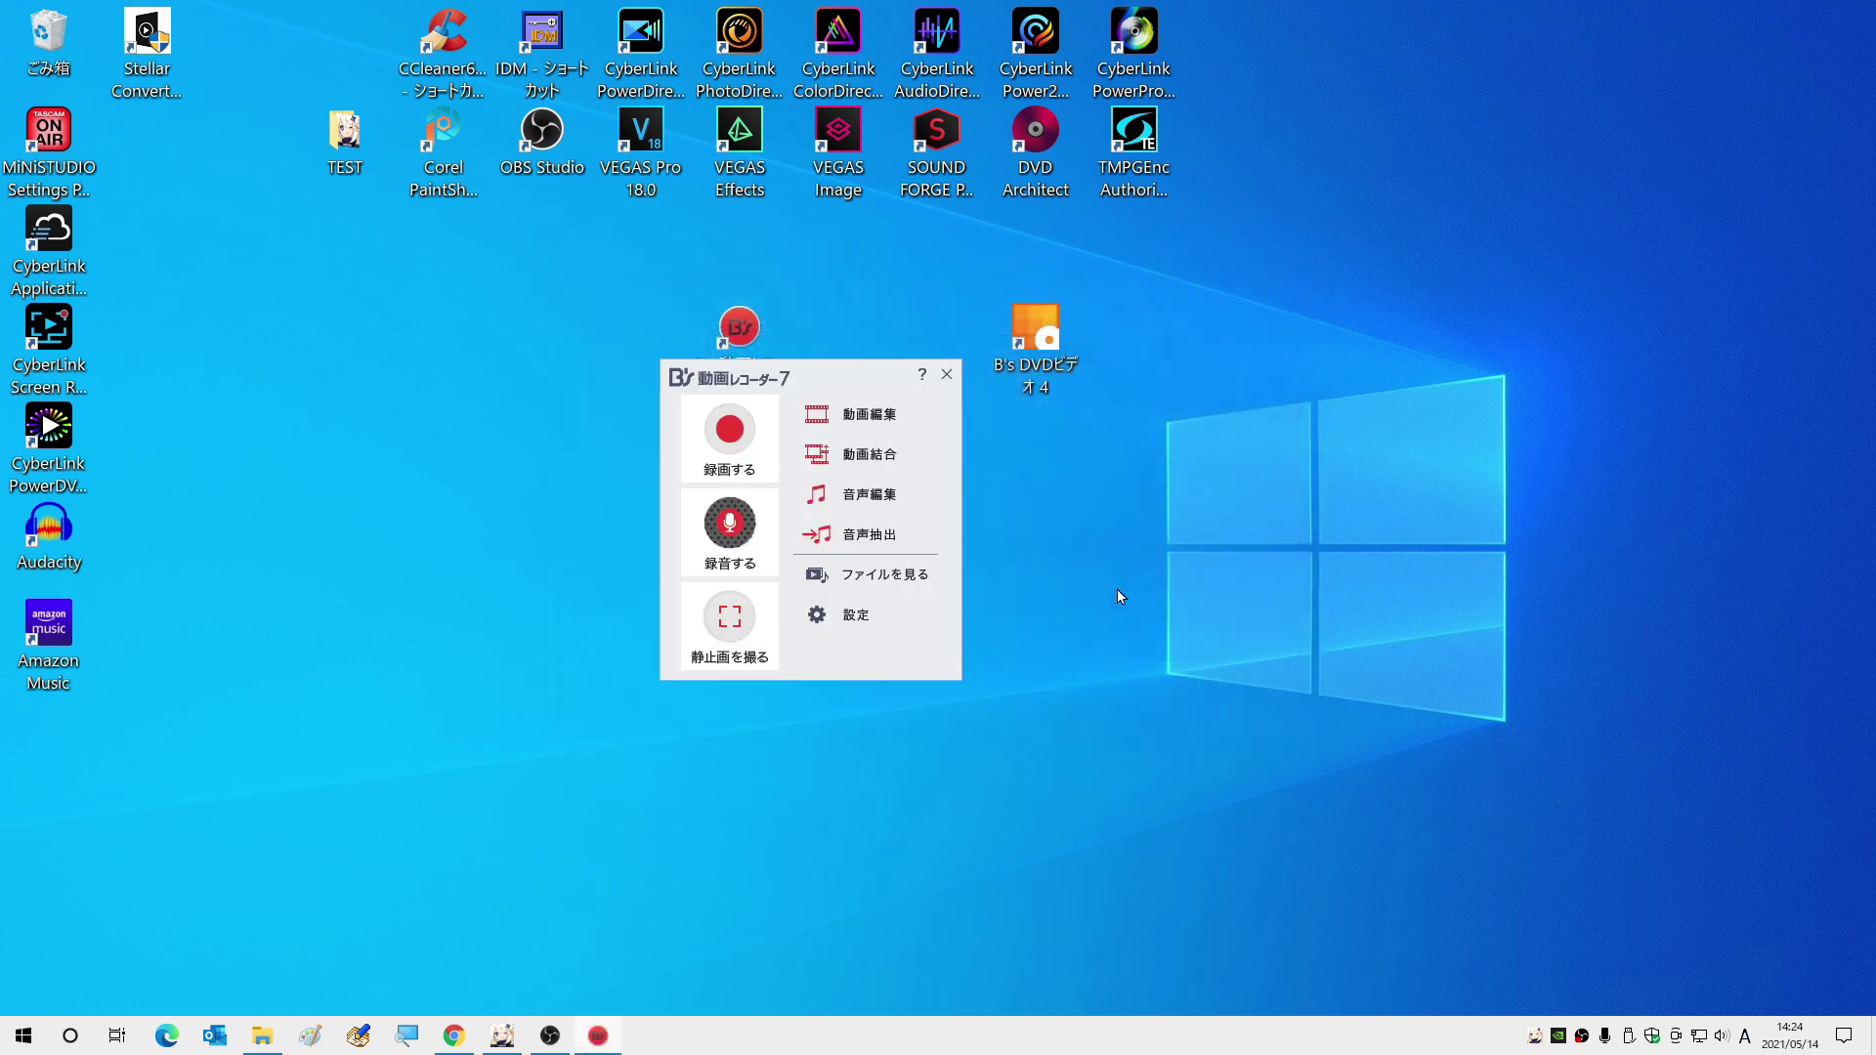
{"action": "left_click", "coordinate": [948, 379]}
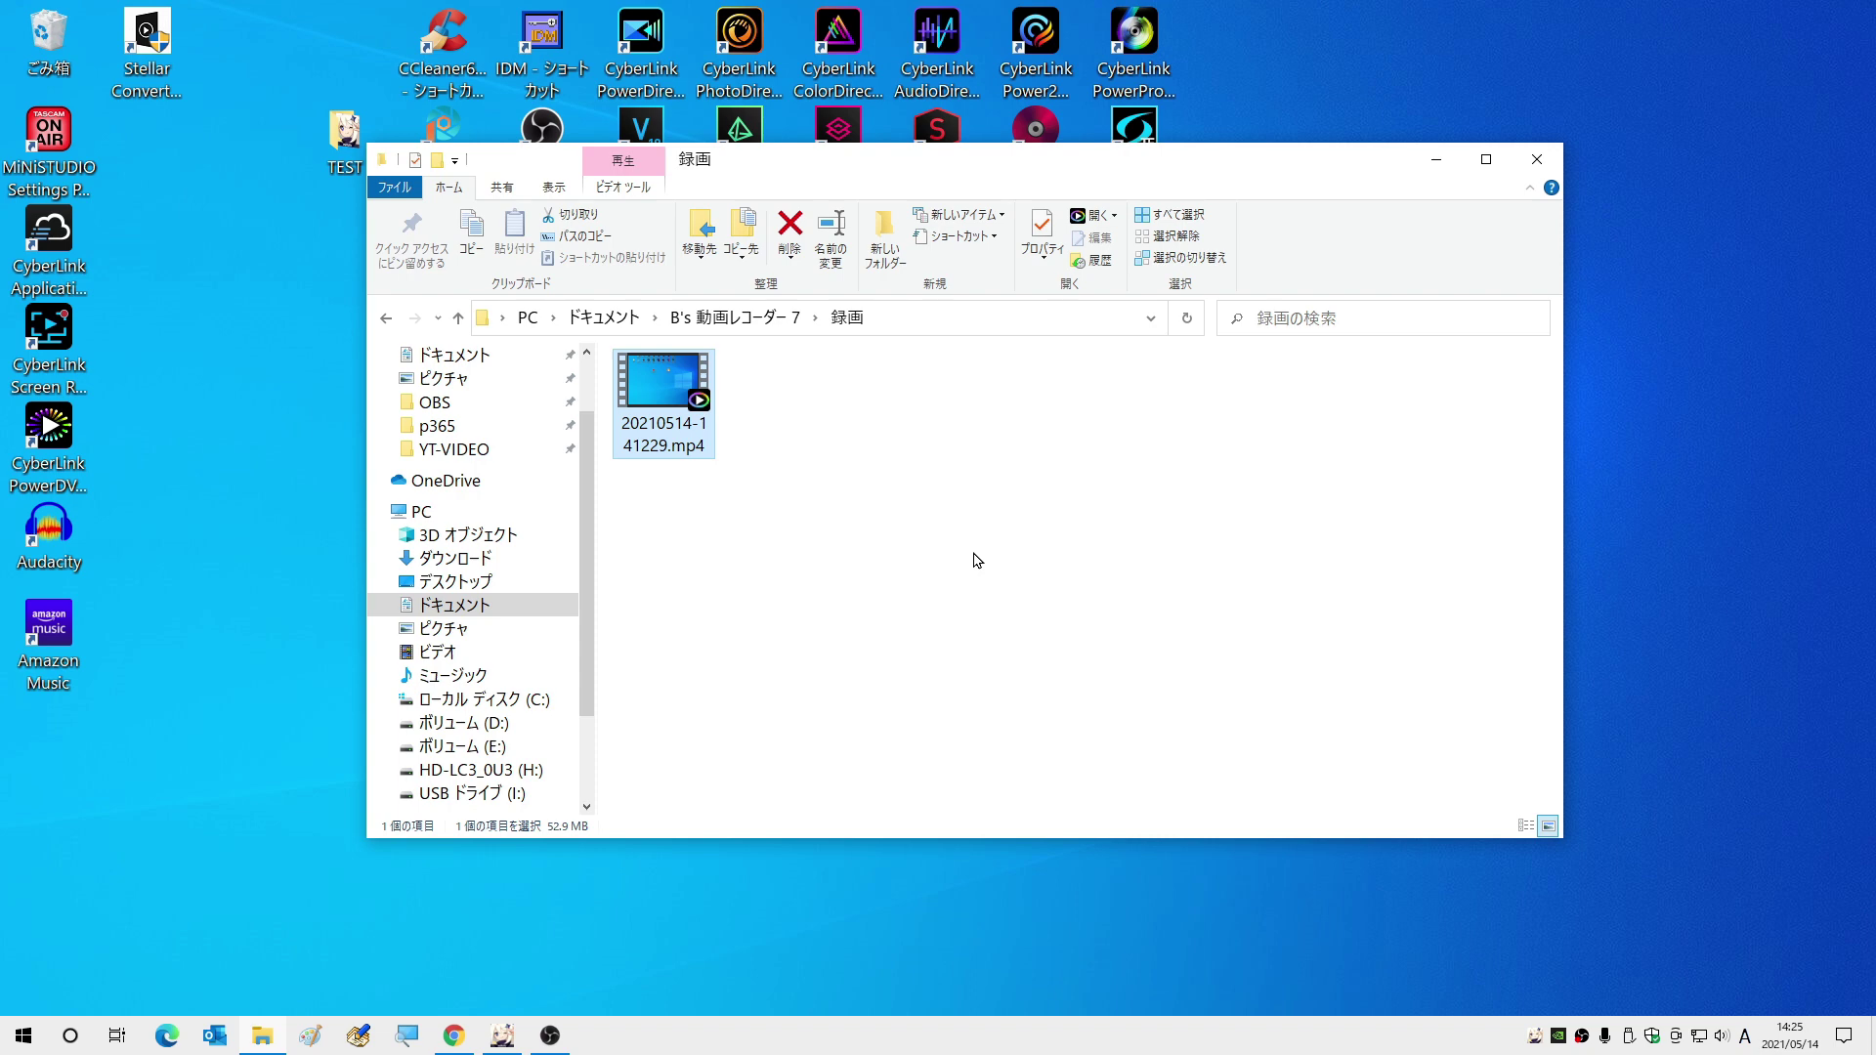
Go up to the B's 動画レコーダー 7 folder in File Explorer and reopen 録画 to examine the recorded MP4.
{"action": "left_click", "coordinate": [436, 318]}
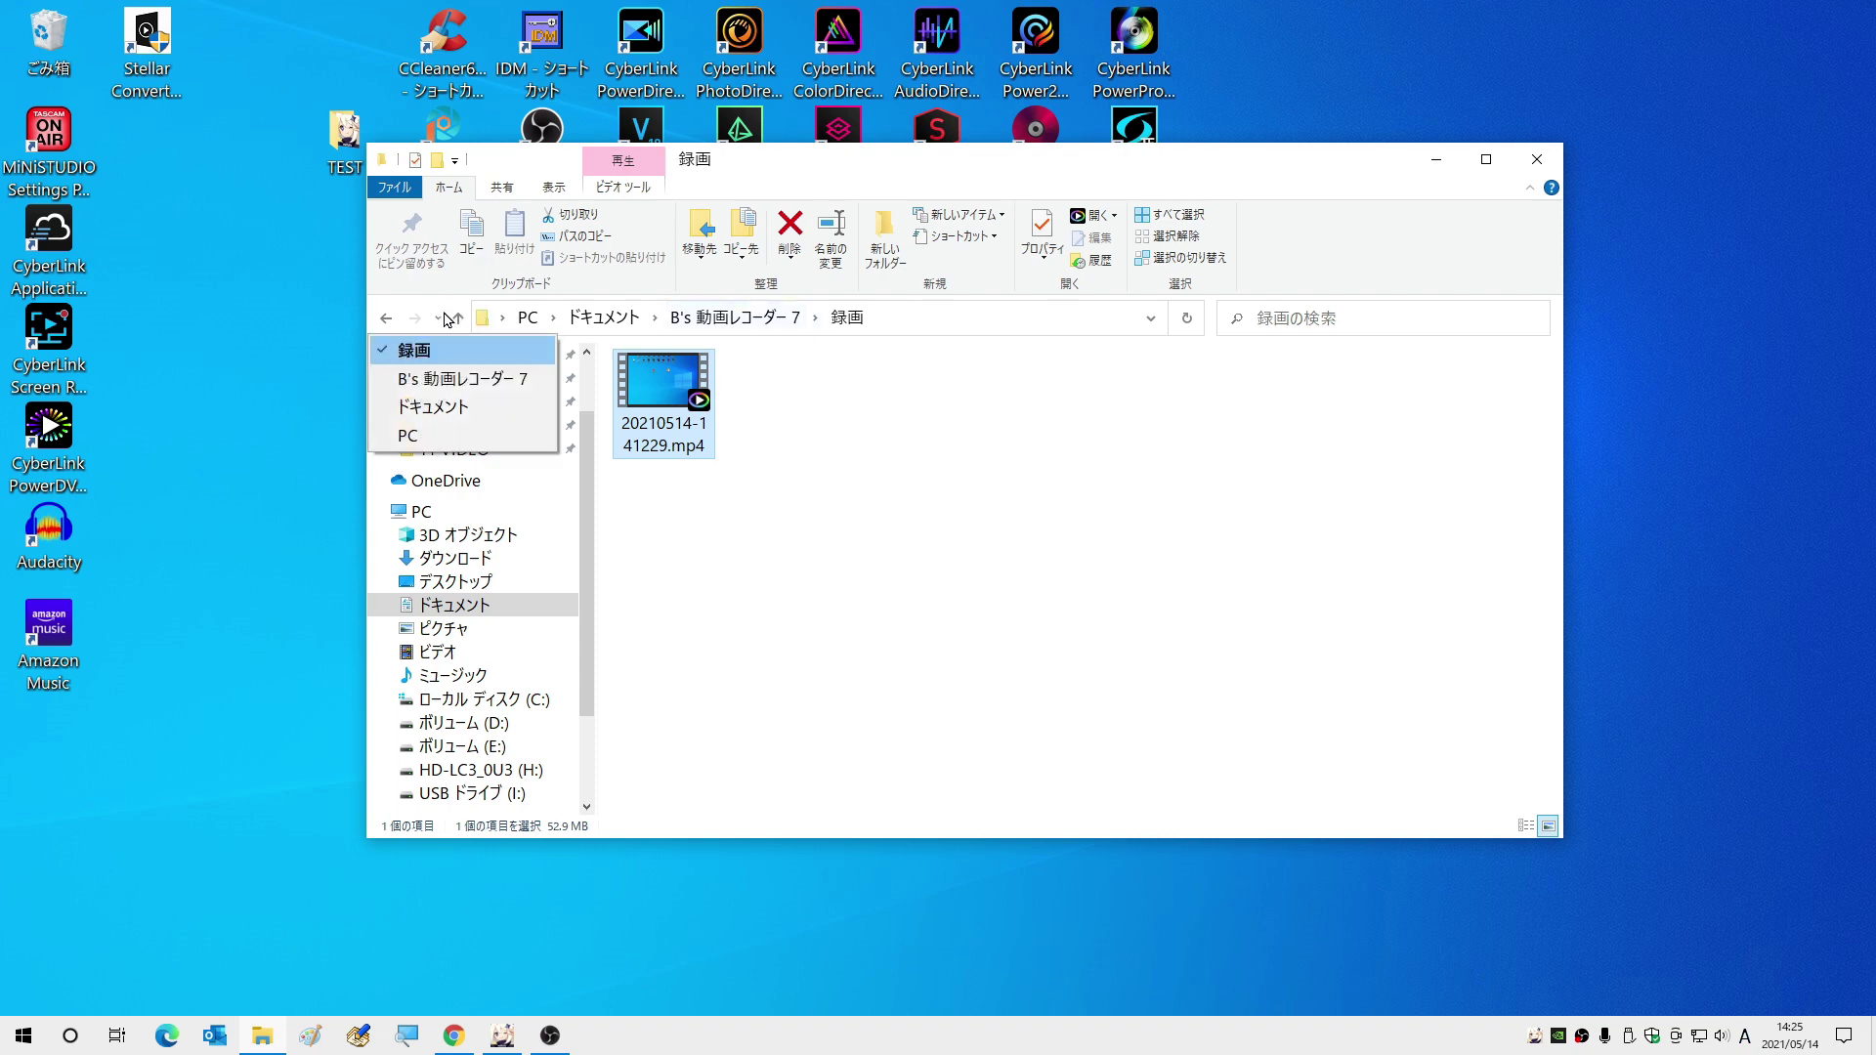
{"action": "left_click", "coordinate": [458, 318]}
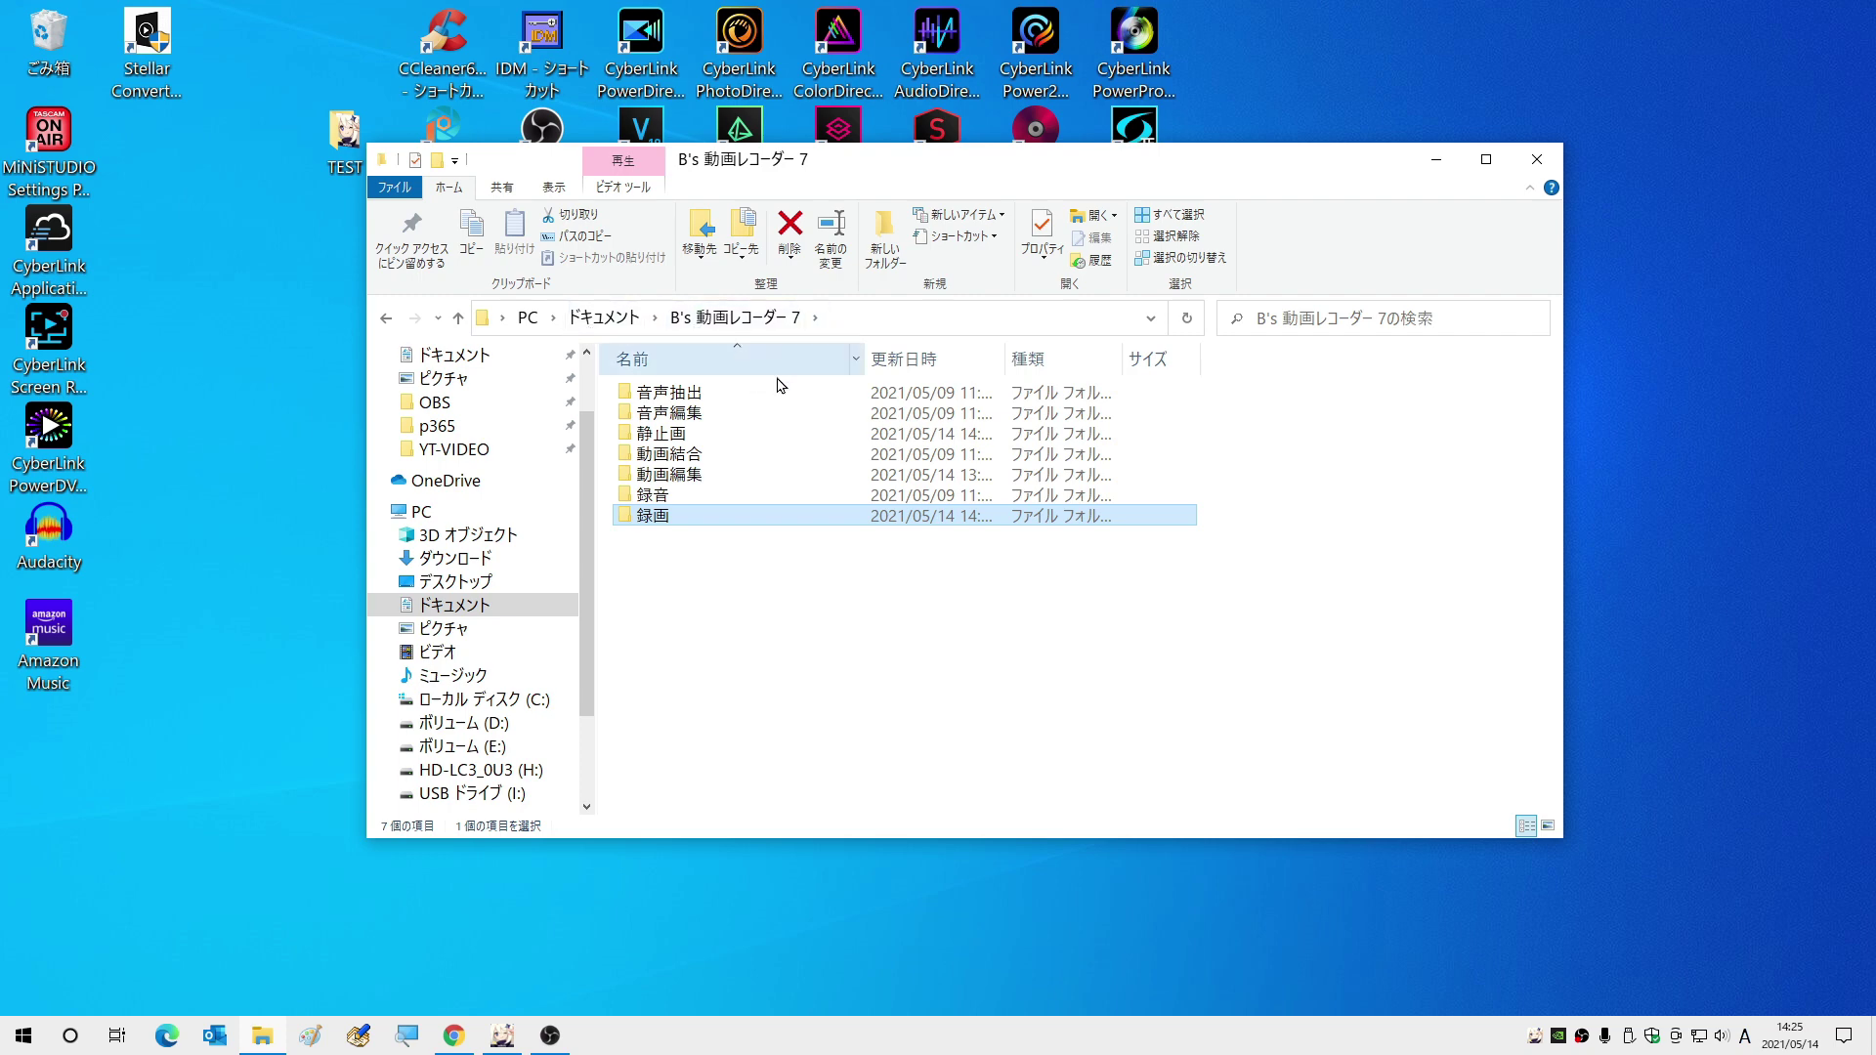
{"action": "double_click", "coordinate": [711, 517]}
{"action": "left_click", "coordinate": [684, 423]}
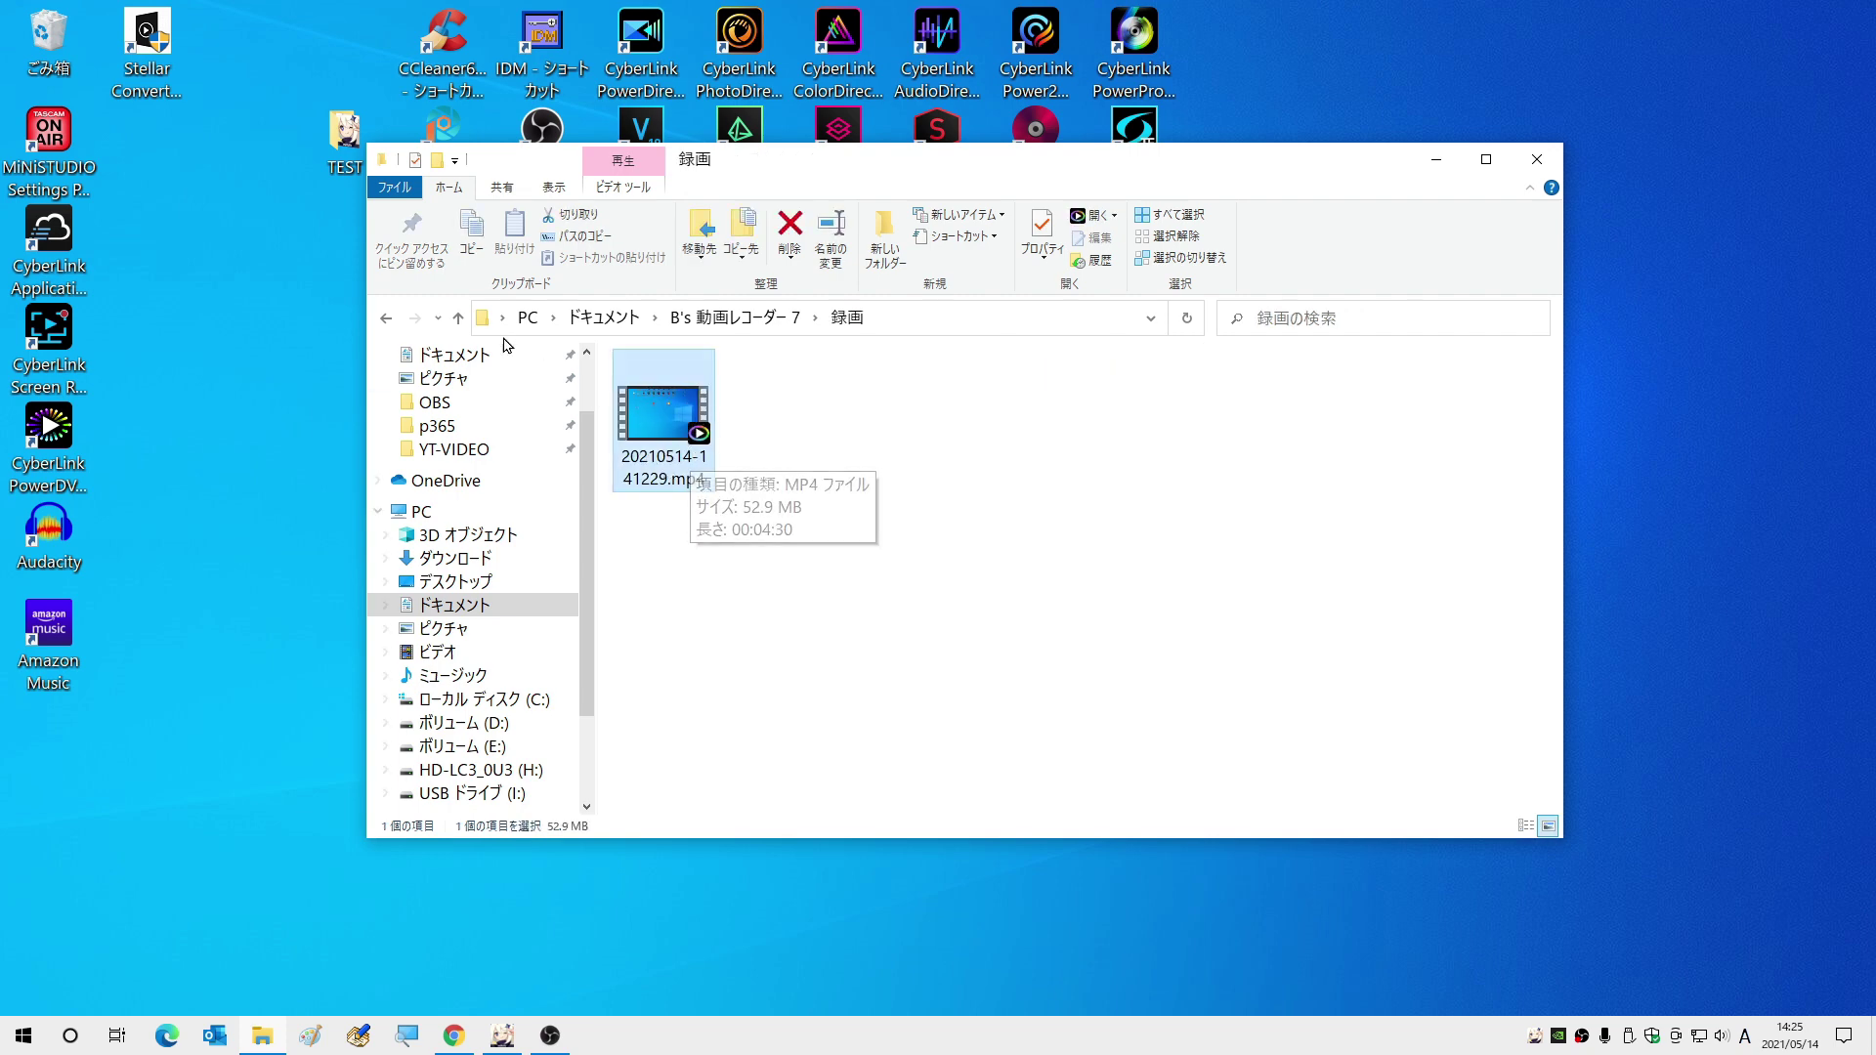
Open the neighbouring 静止画 folder to examine the captured JPG, and return to the parent folder.
{"action": "left_click", "coordinate": [458, 318]}
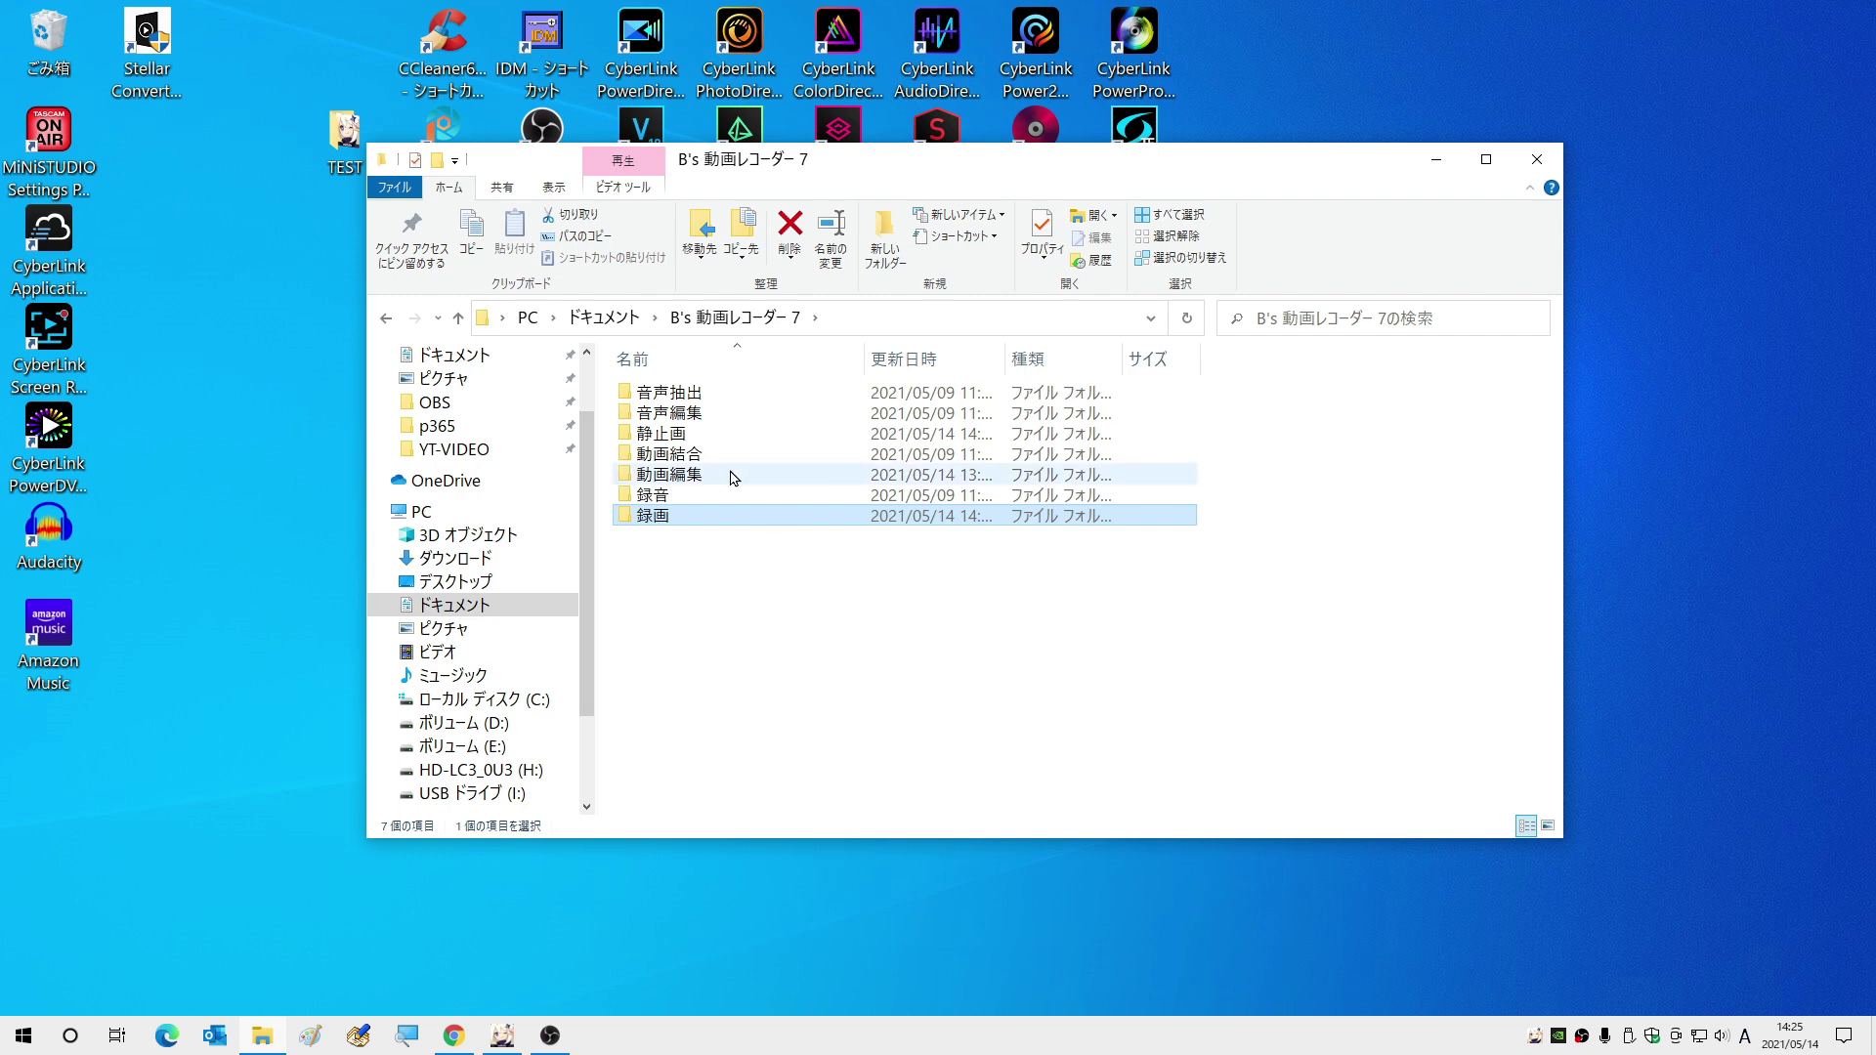
{"action": "left_click", "coordinate": [665, 435]}
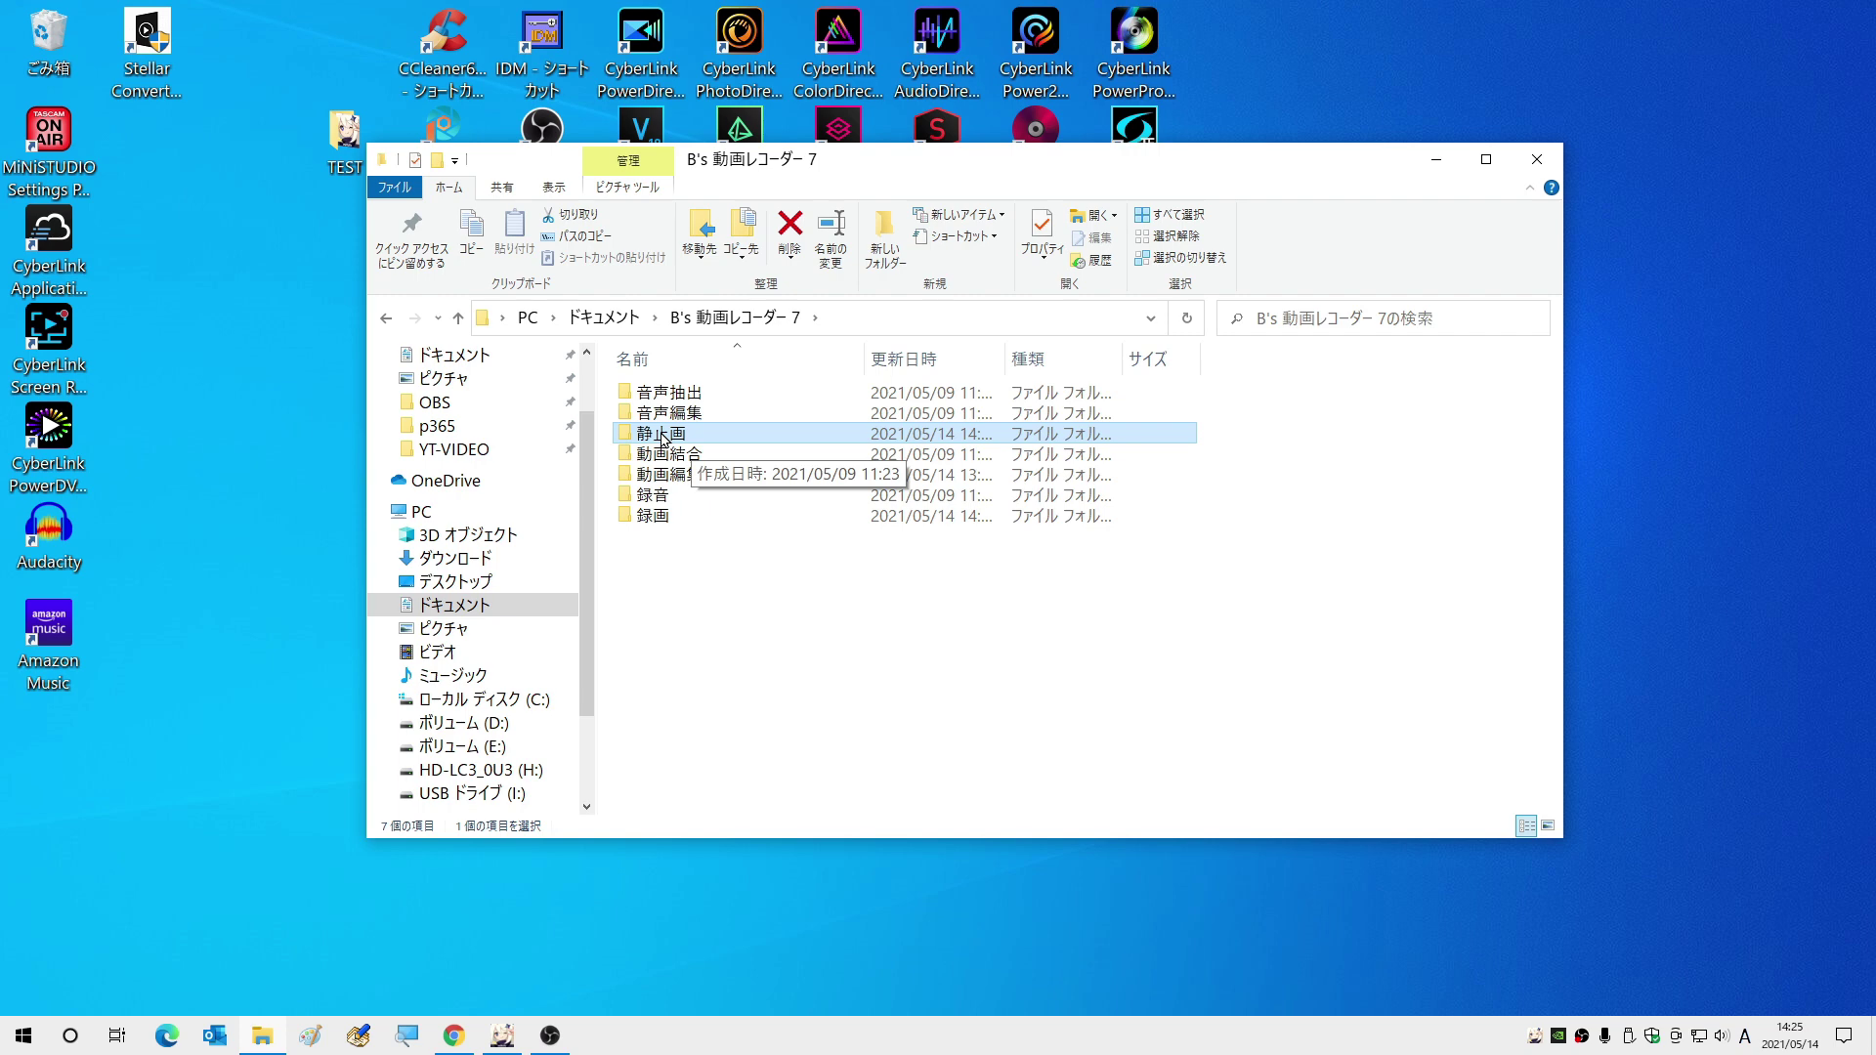
{"action": "double_click", "coordinate": [664, 437]}
{"action": "left_click", "coordinate": [655, 441]}
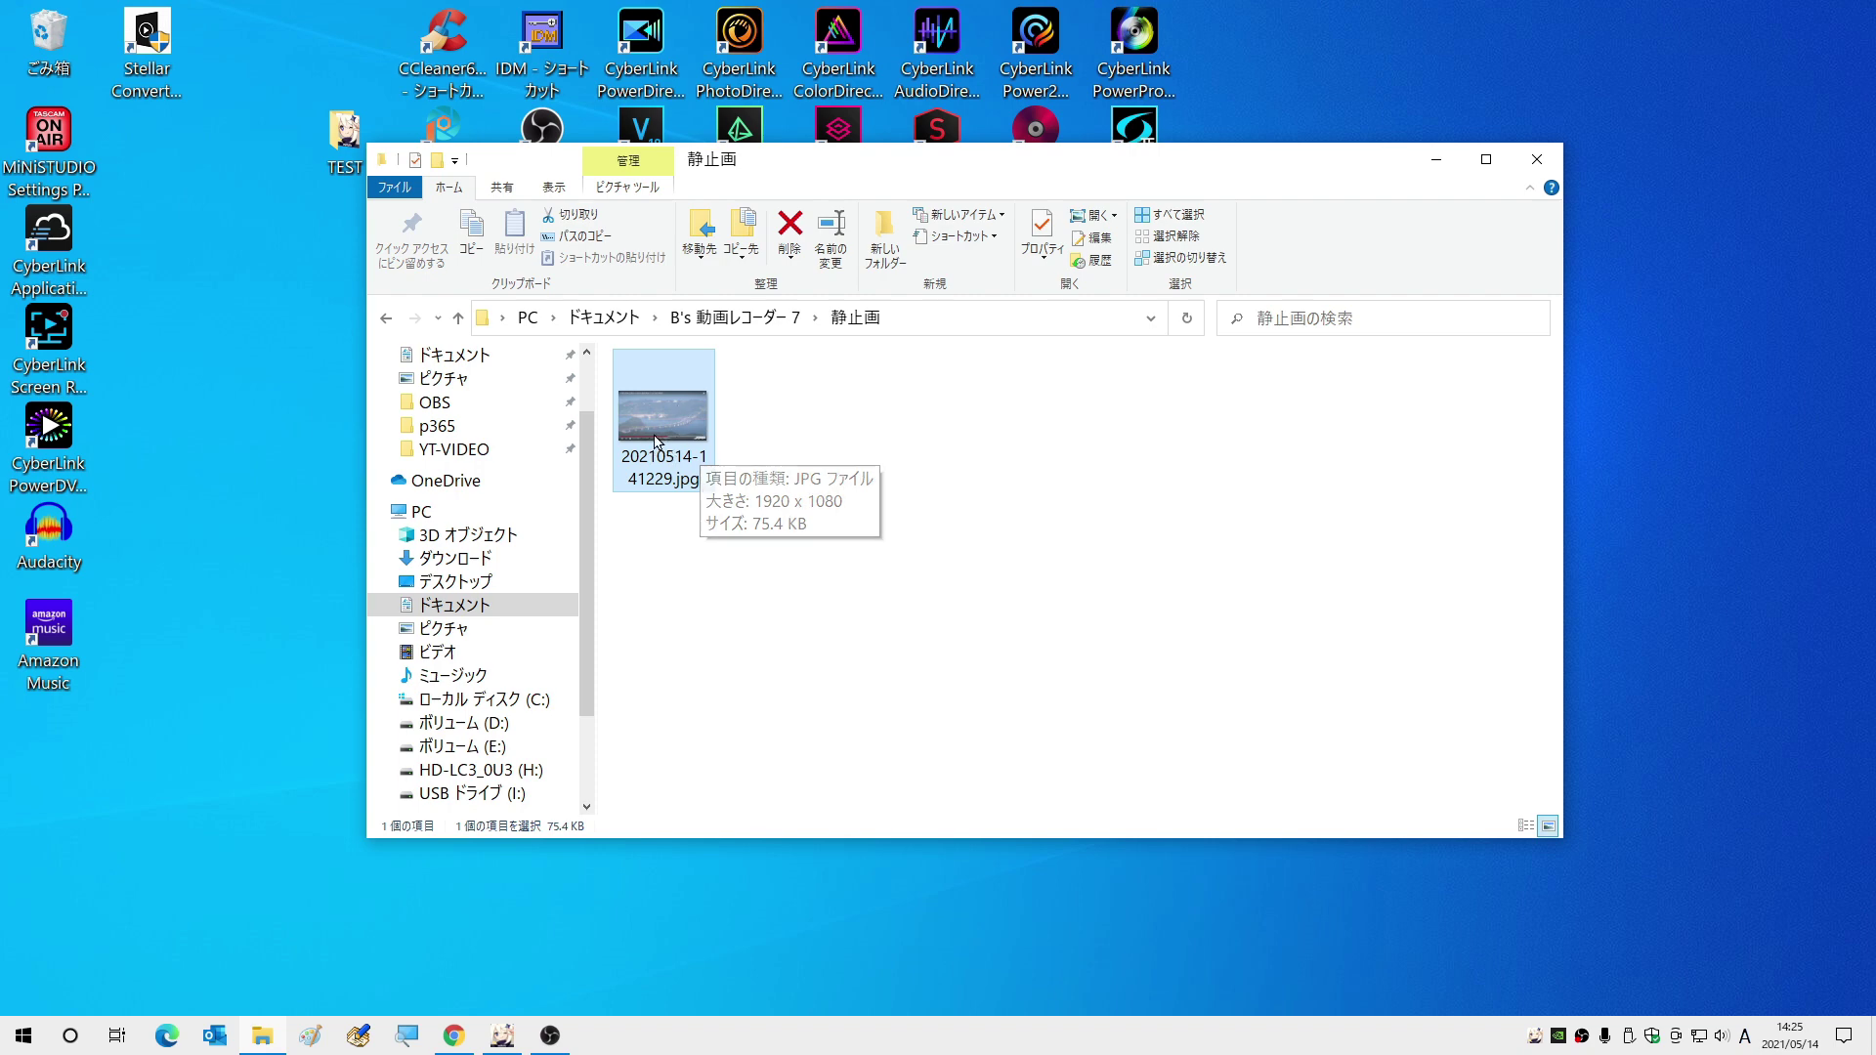
{"action": "left_click", "coordinate": [458, 318]}
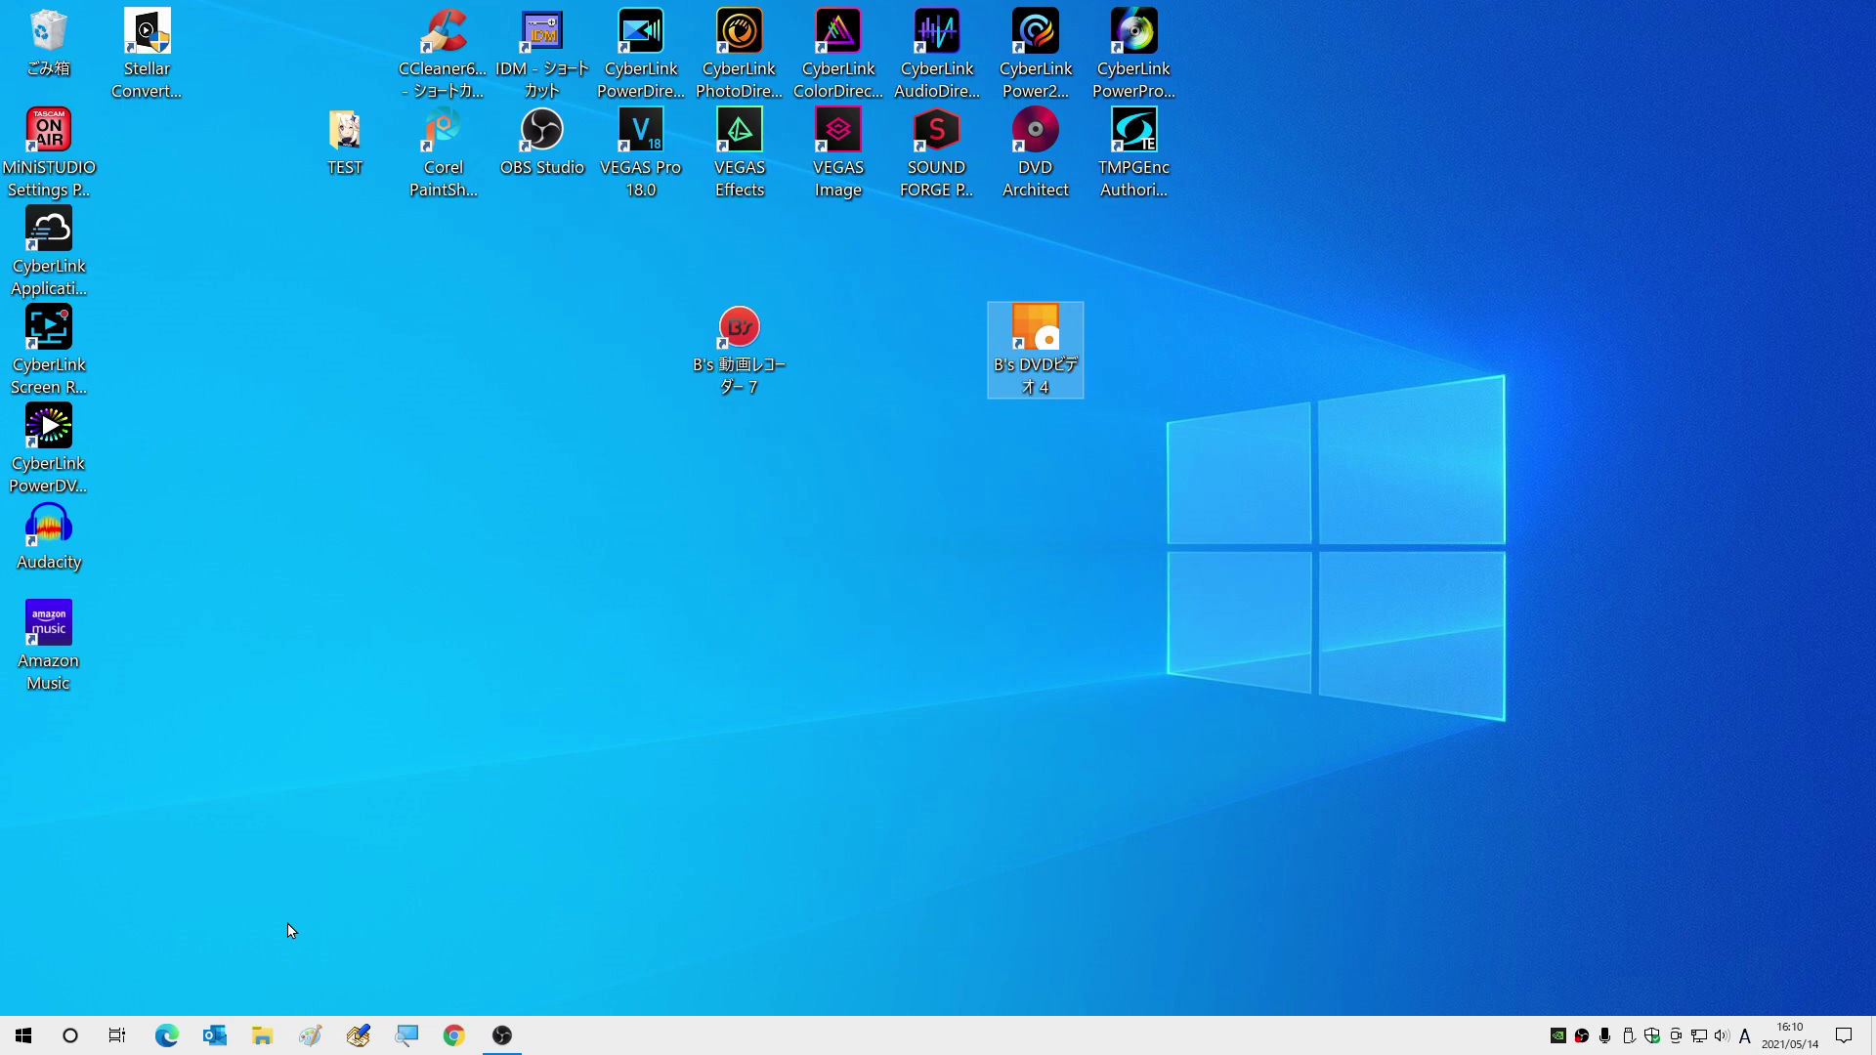
Check the blank disc in DVD RW ドライブ (G:) under PC in File Explorer, and minimize the window.
{"action": "left_click", "coordinate": [262, 1036]}
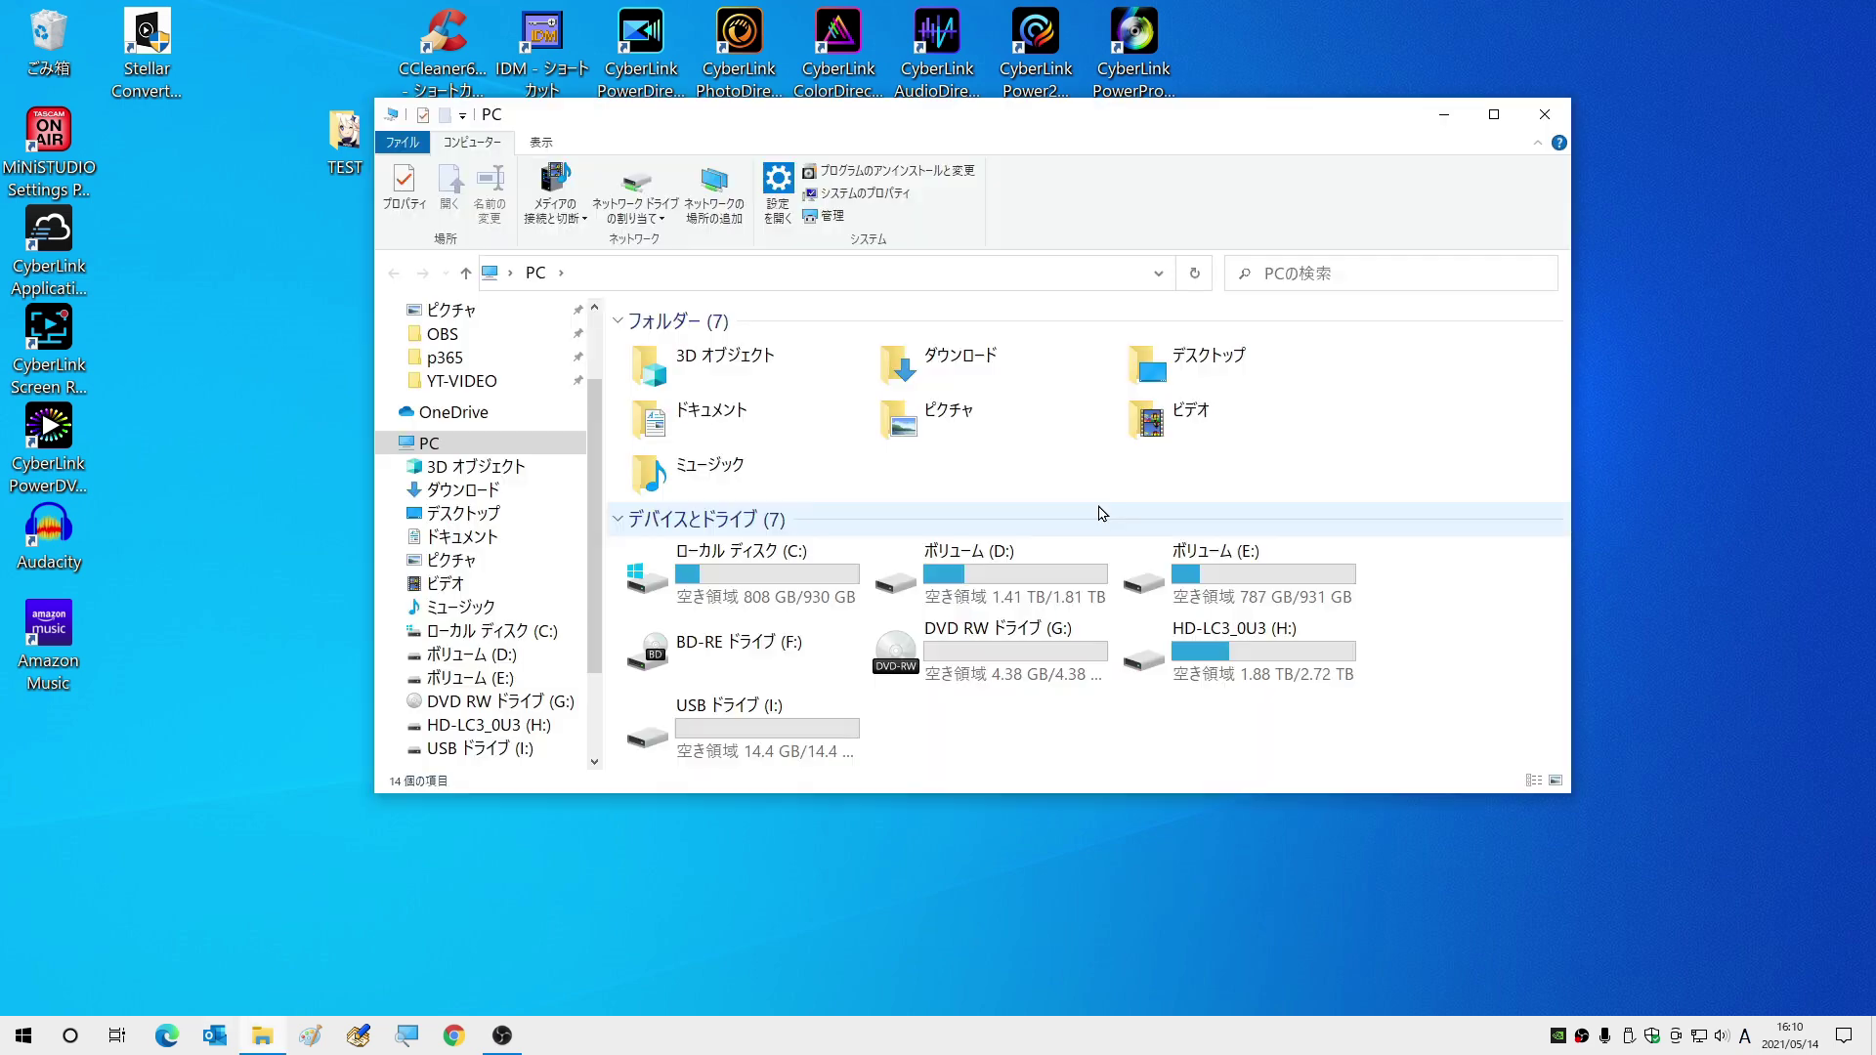
{"action": "left_click", "coordinate": [1017, 656]}
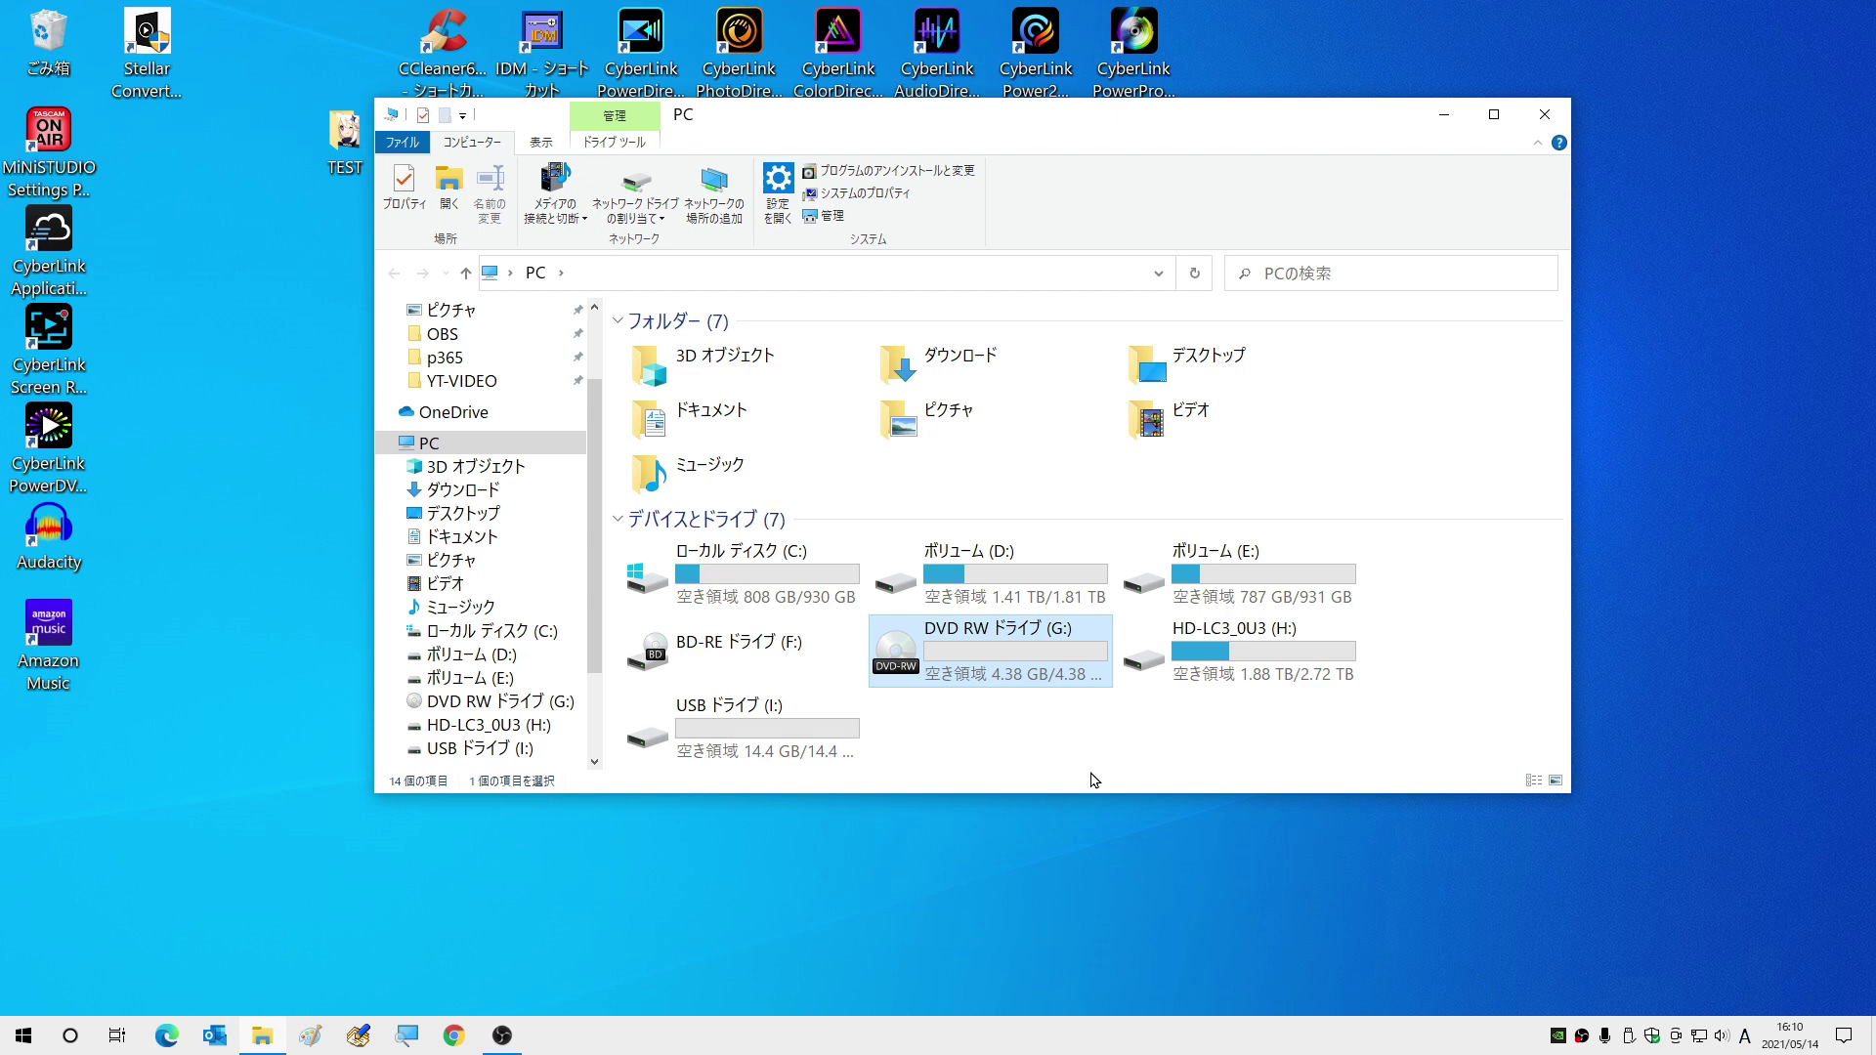
{"action": "left_click", "coordinate": [1444, 115]}
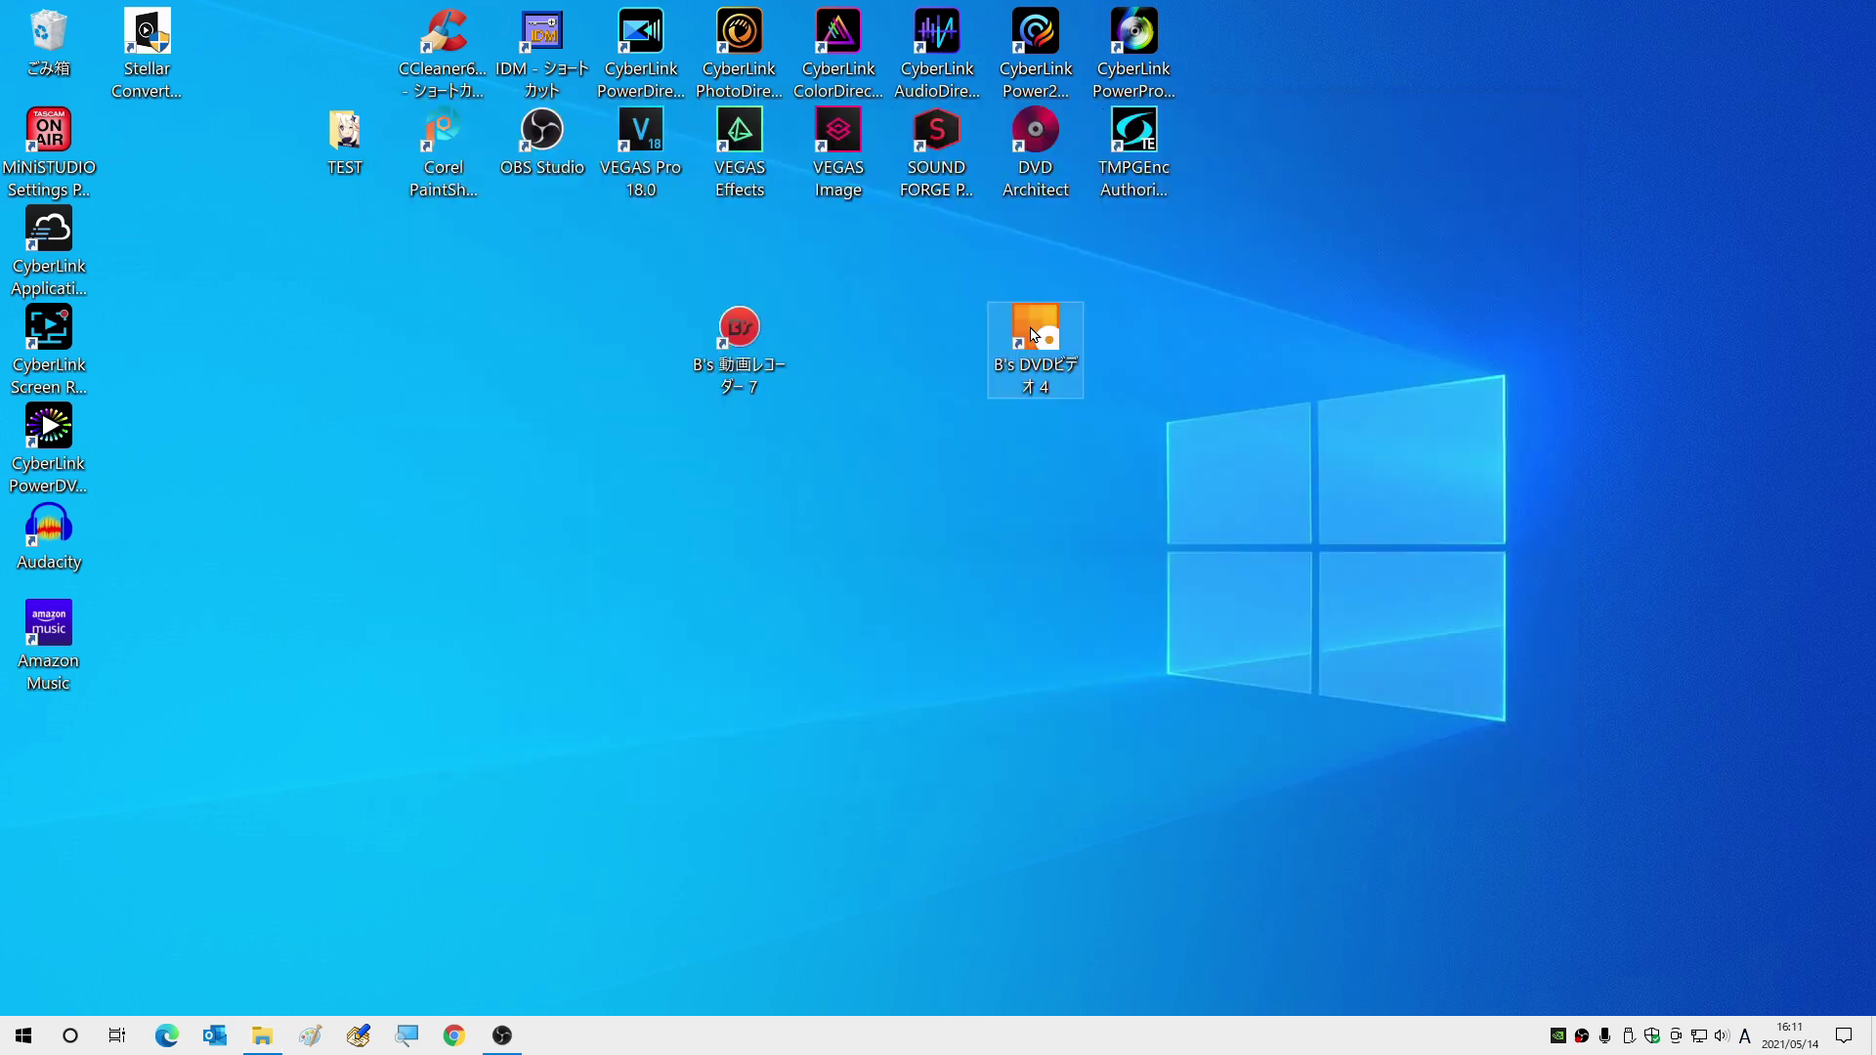
Launch B's DVDビデオ 4 and start a こだわりDVD project with the aspect ratio ワイド画面 (16:9).
{"action": "double_click", "coordinate": [1031, 334]}
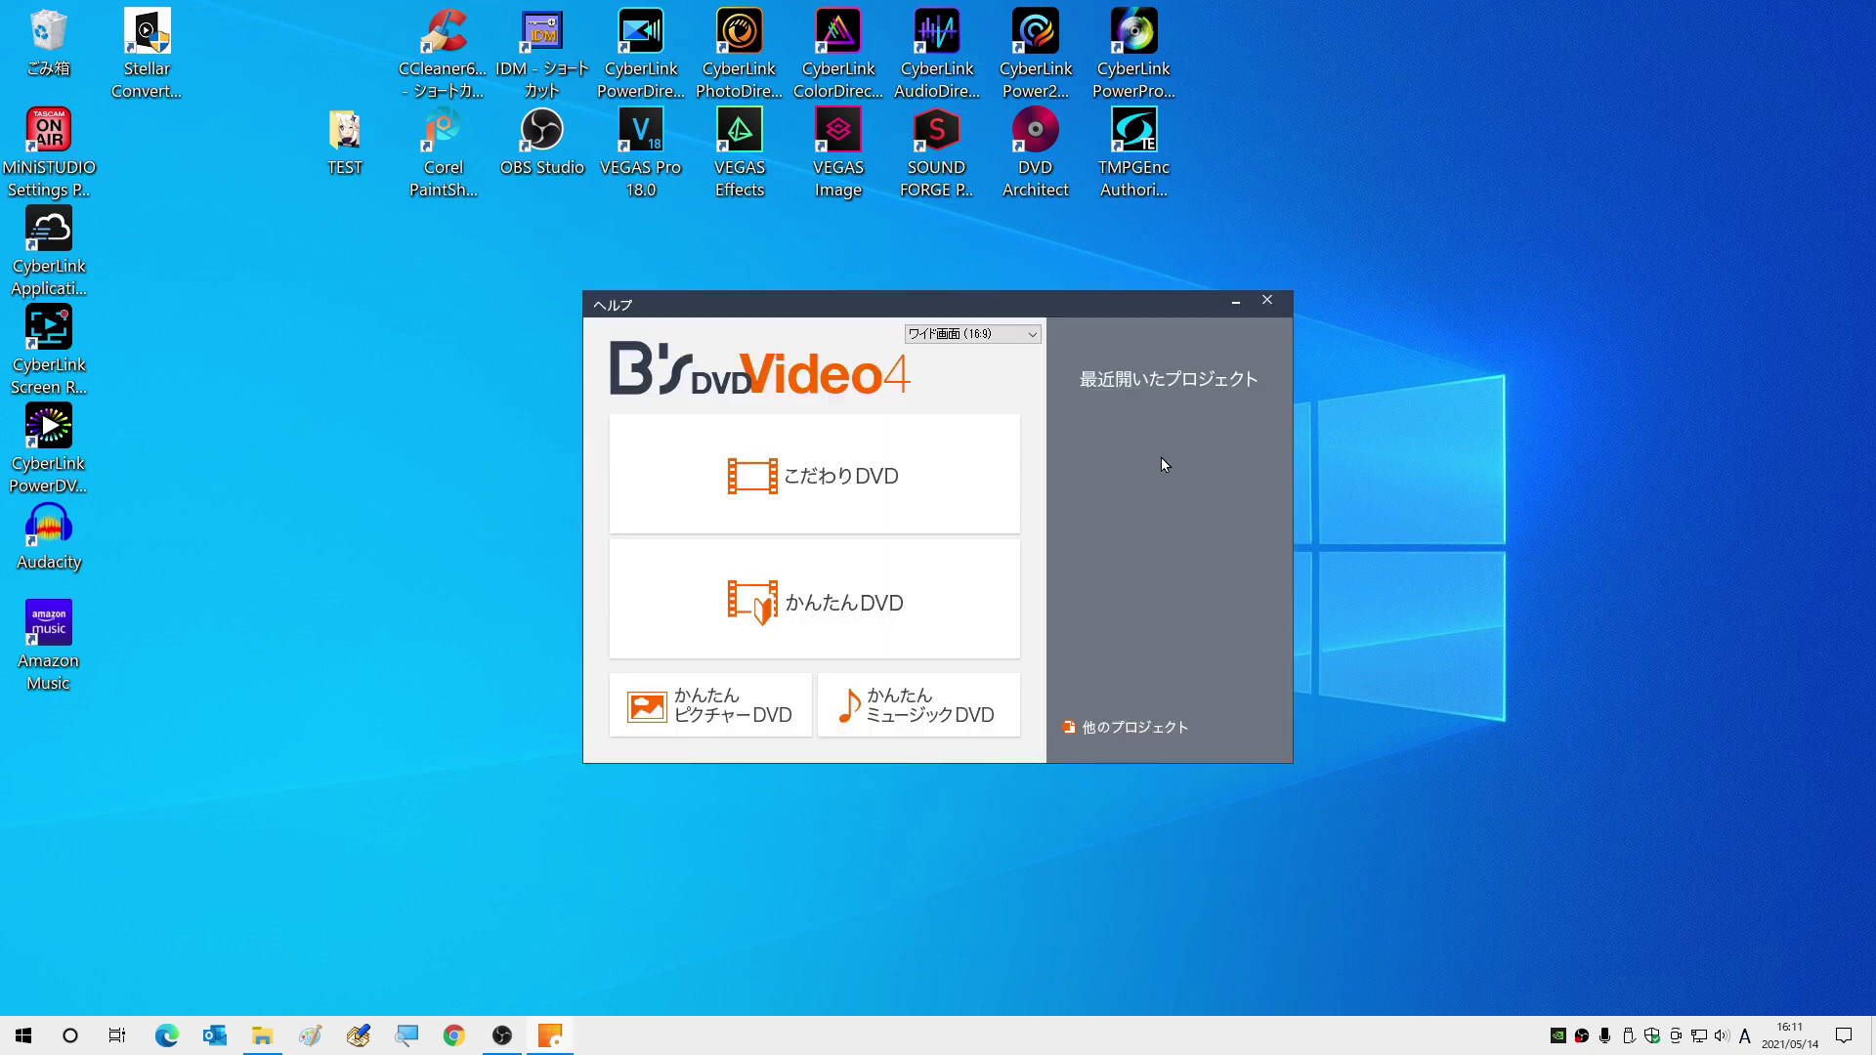
{"action": "left_click", "coordinate": [1028, 336]}
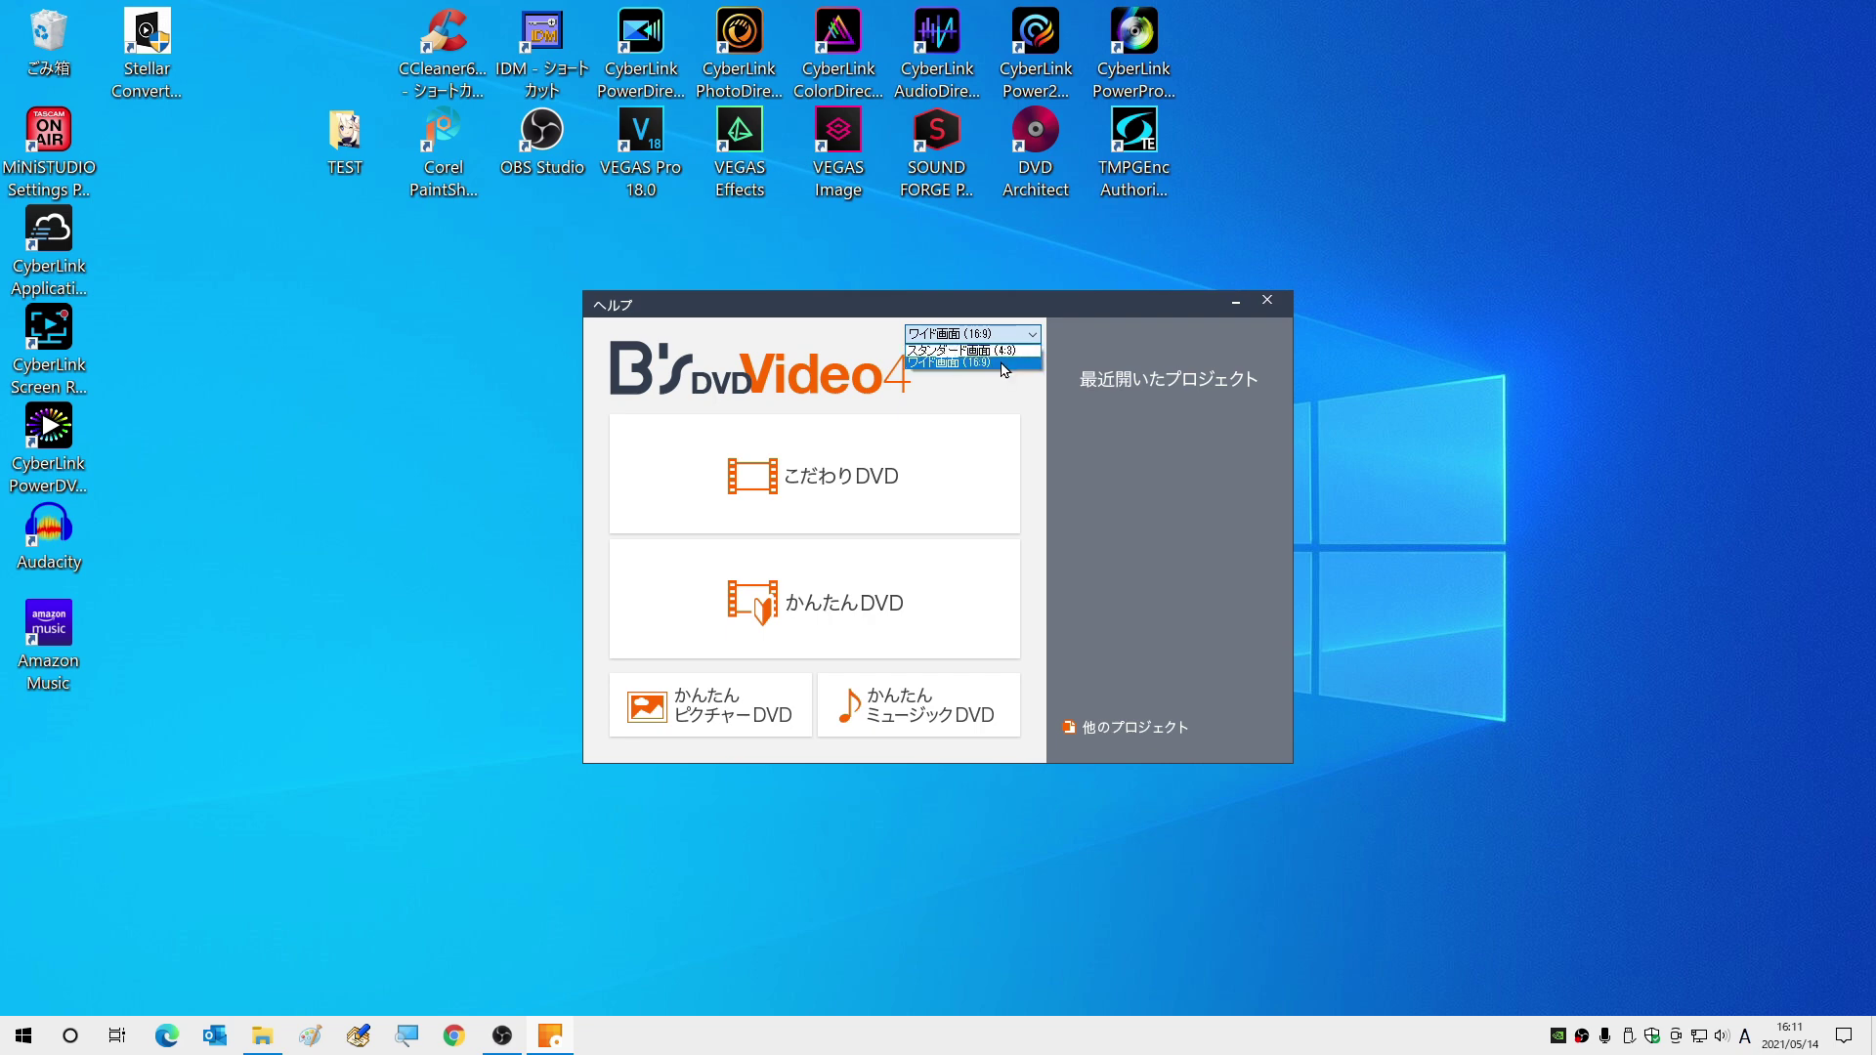
{"action": "left_click", "coordinate": [1004, 370]}
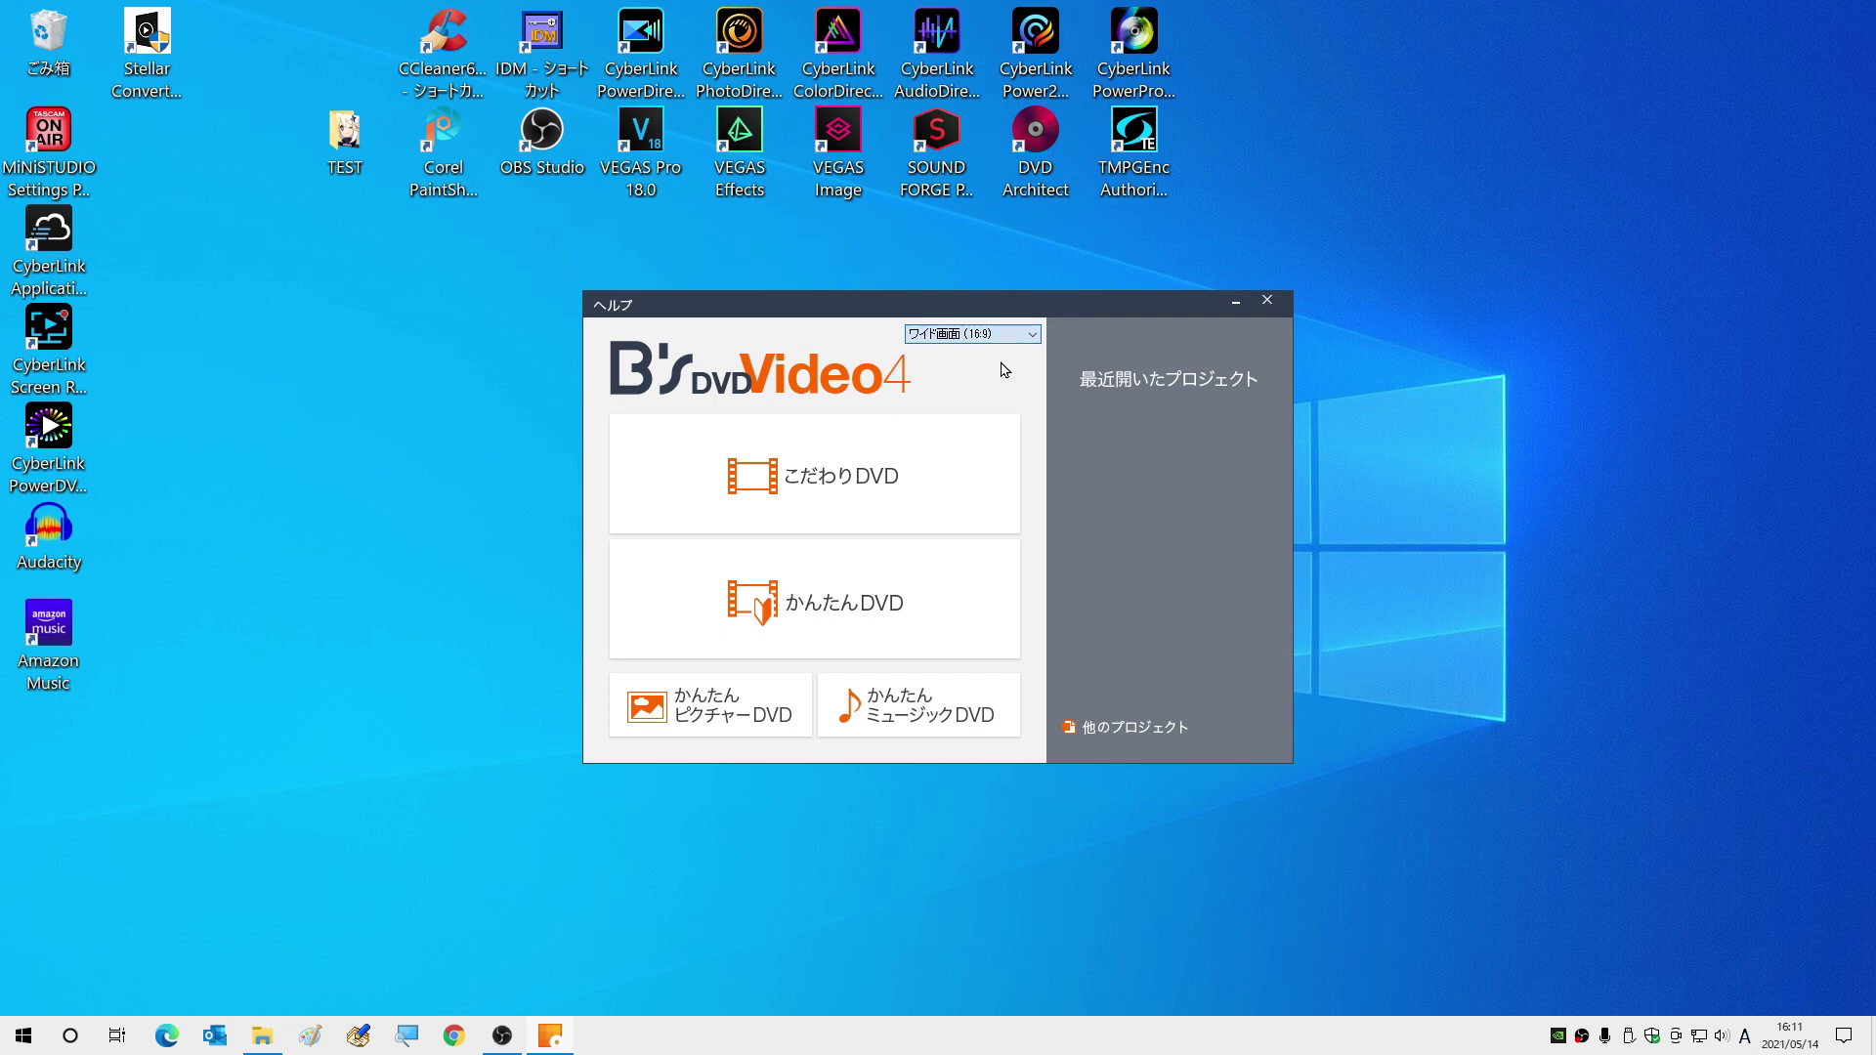
{"action": "left_click", "coordinate": [803, 491]}
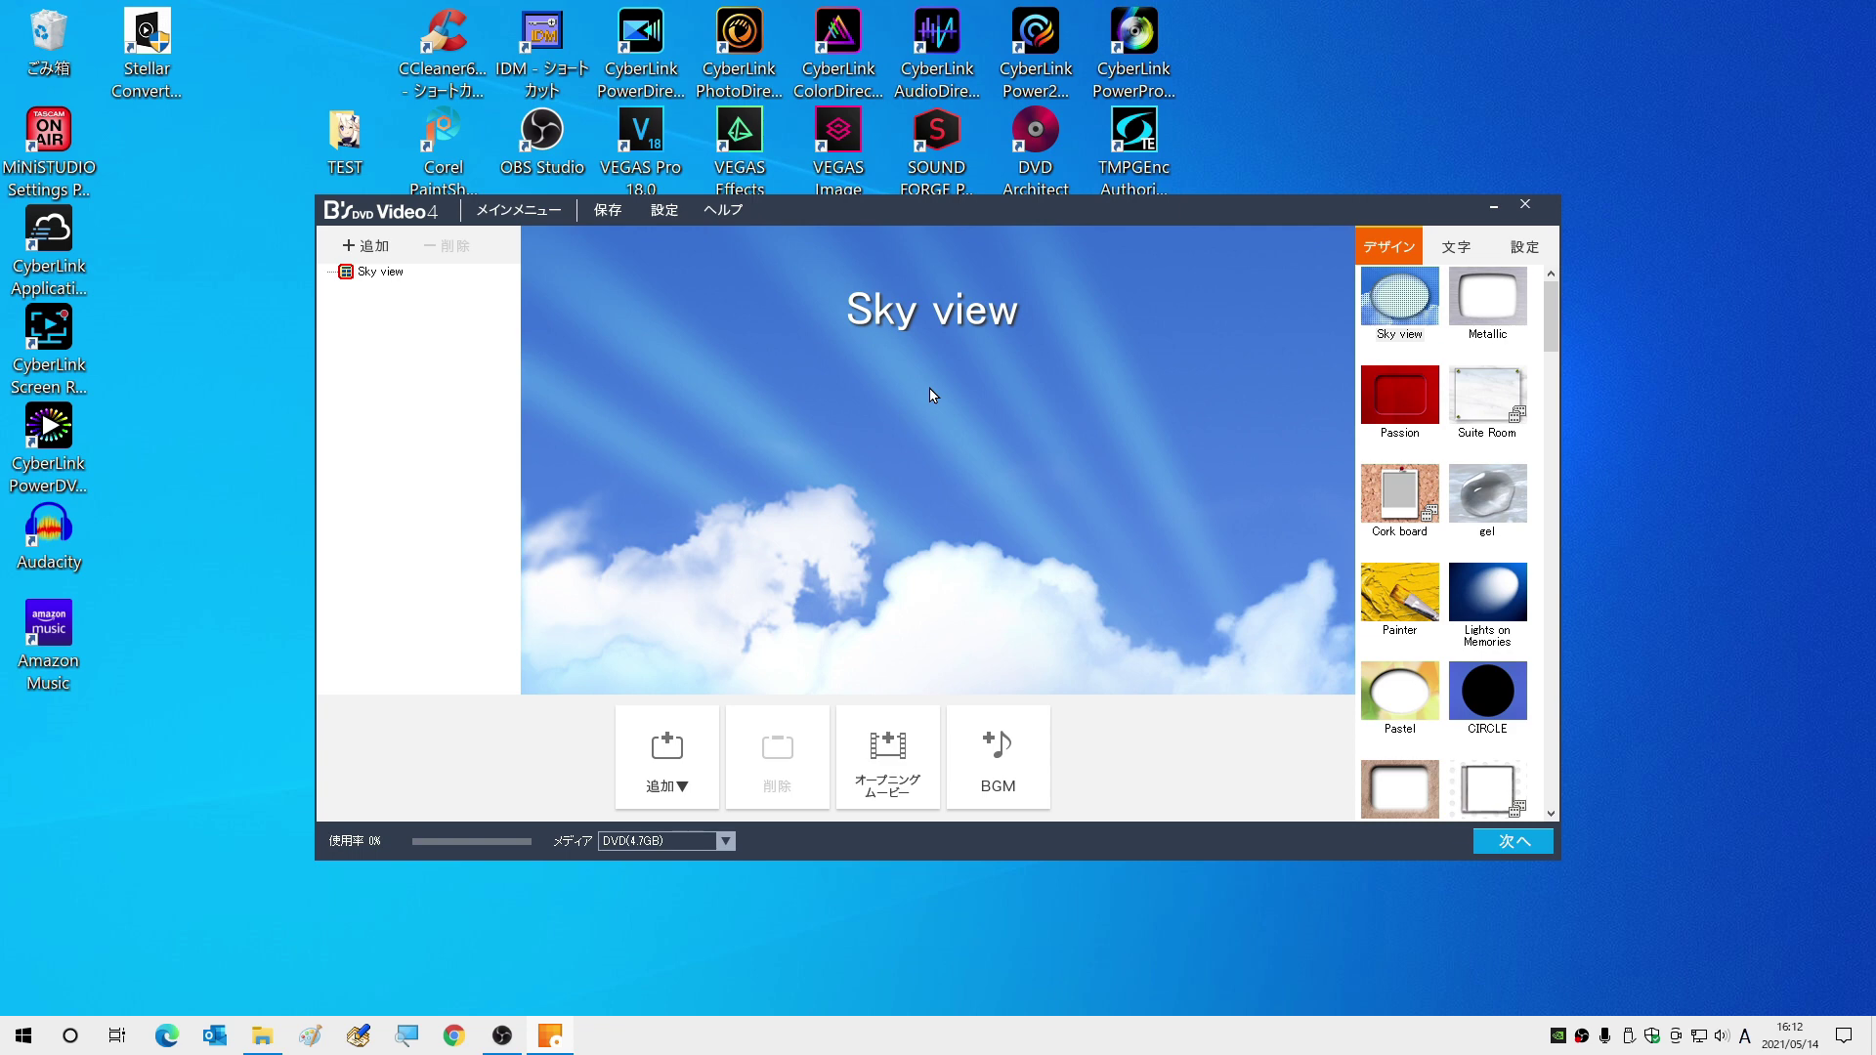
Add the video 20210514-141229.mp4 from ドキュメント > B's 動画レコーダー 7 > 録画 to the DVD menu.
{"action": "left_click", "coordinate": [363, 251]}
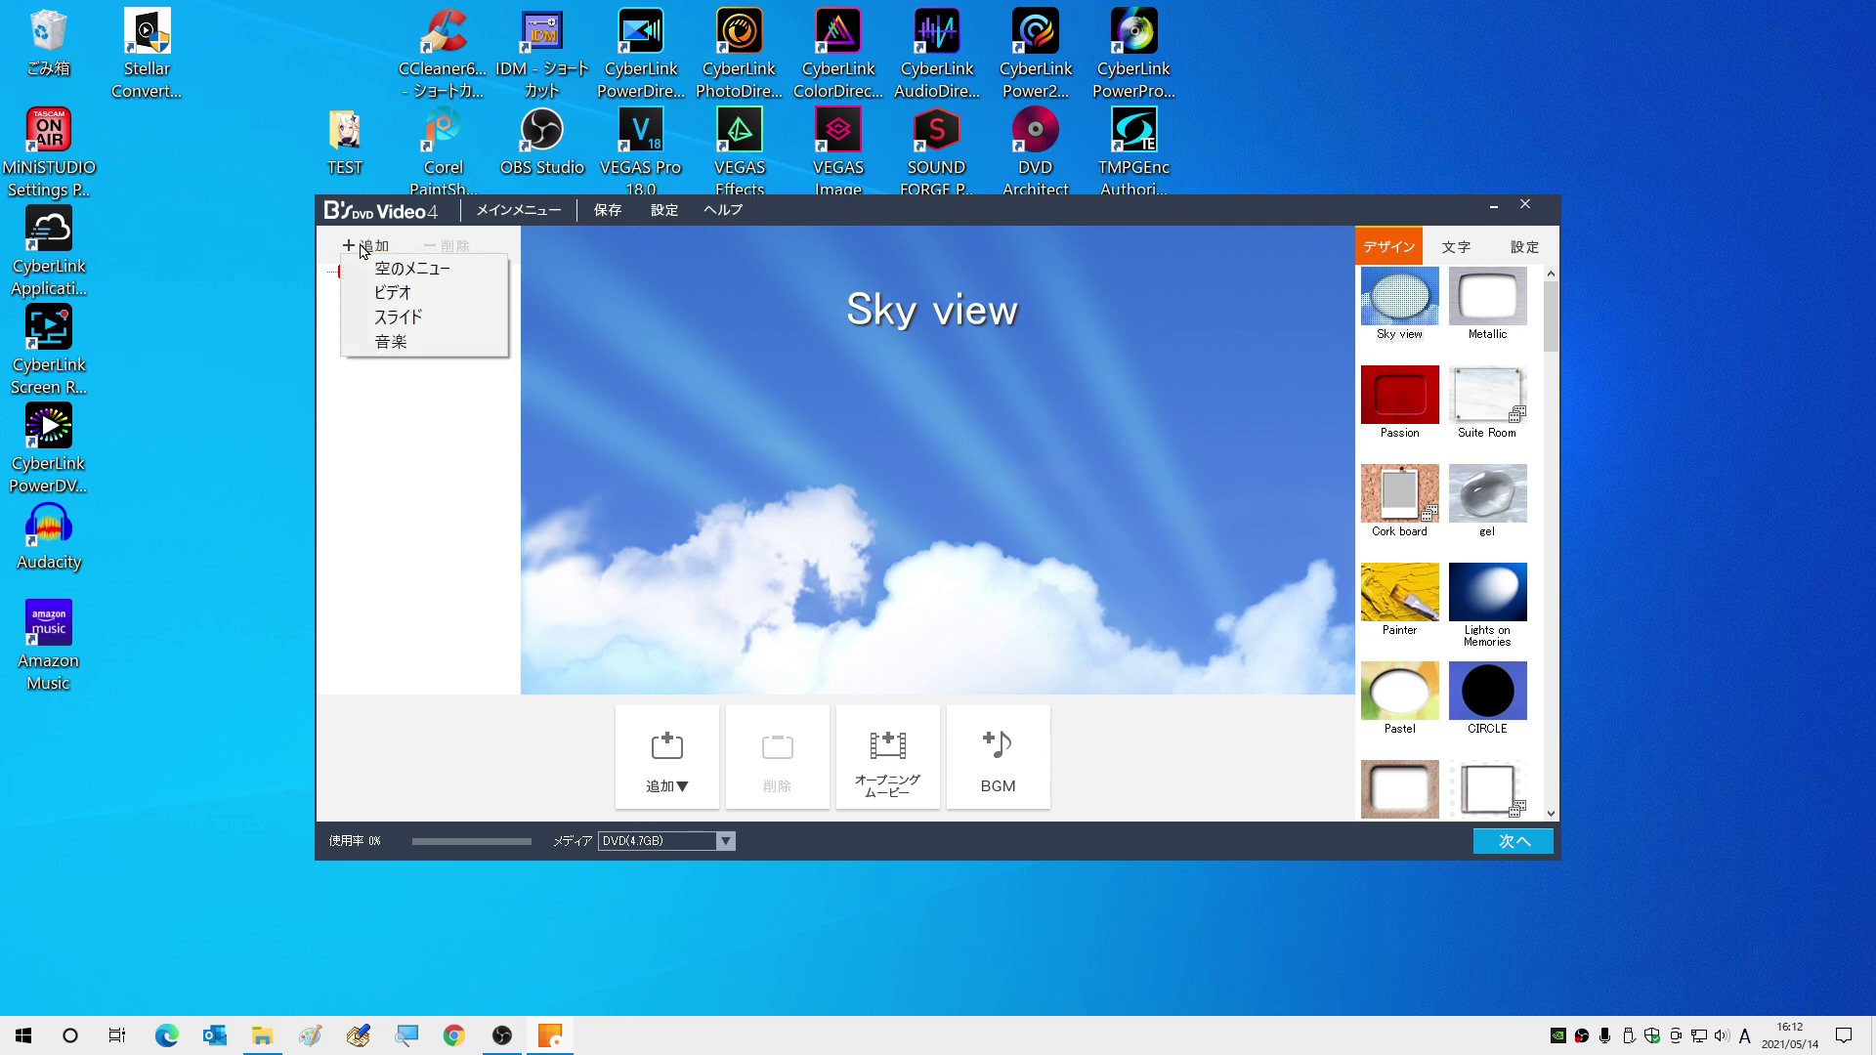
{"action": "left_click", "coordinate": [383, 295]}
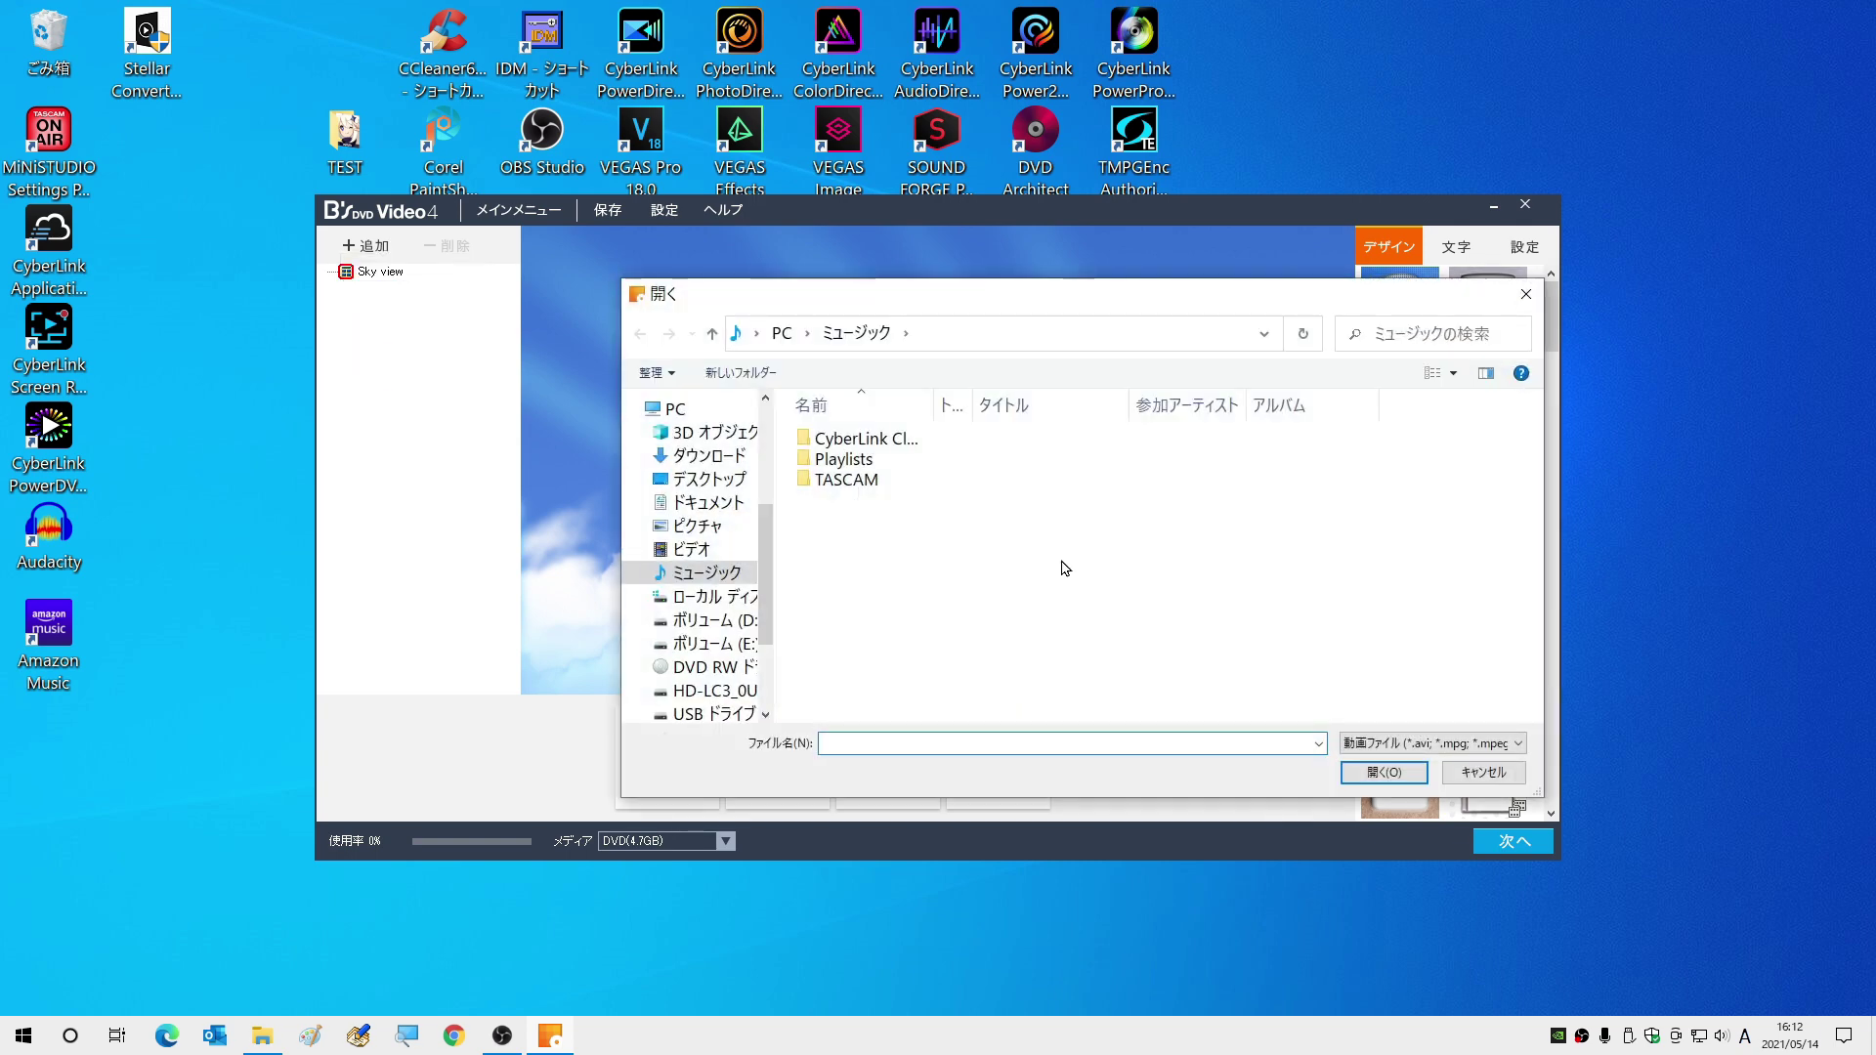
{"action": "left_click", "coordinate": [689, 409]}
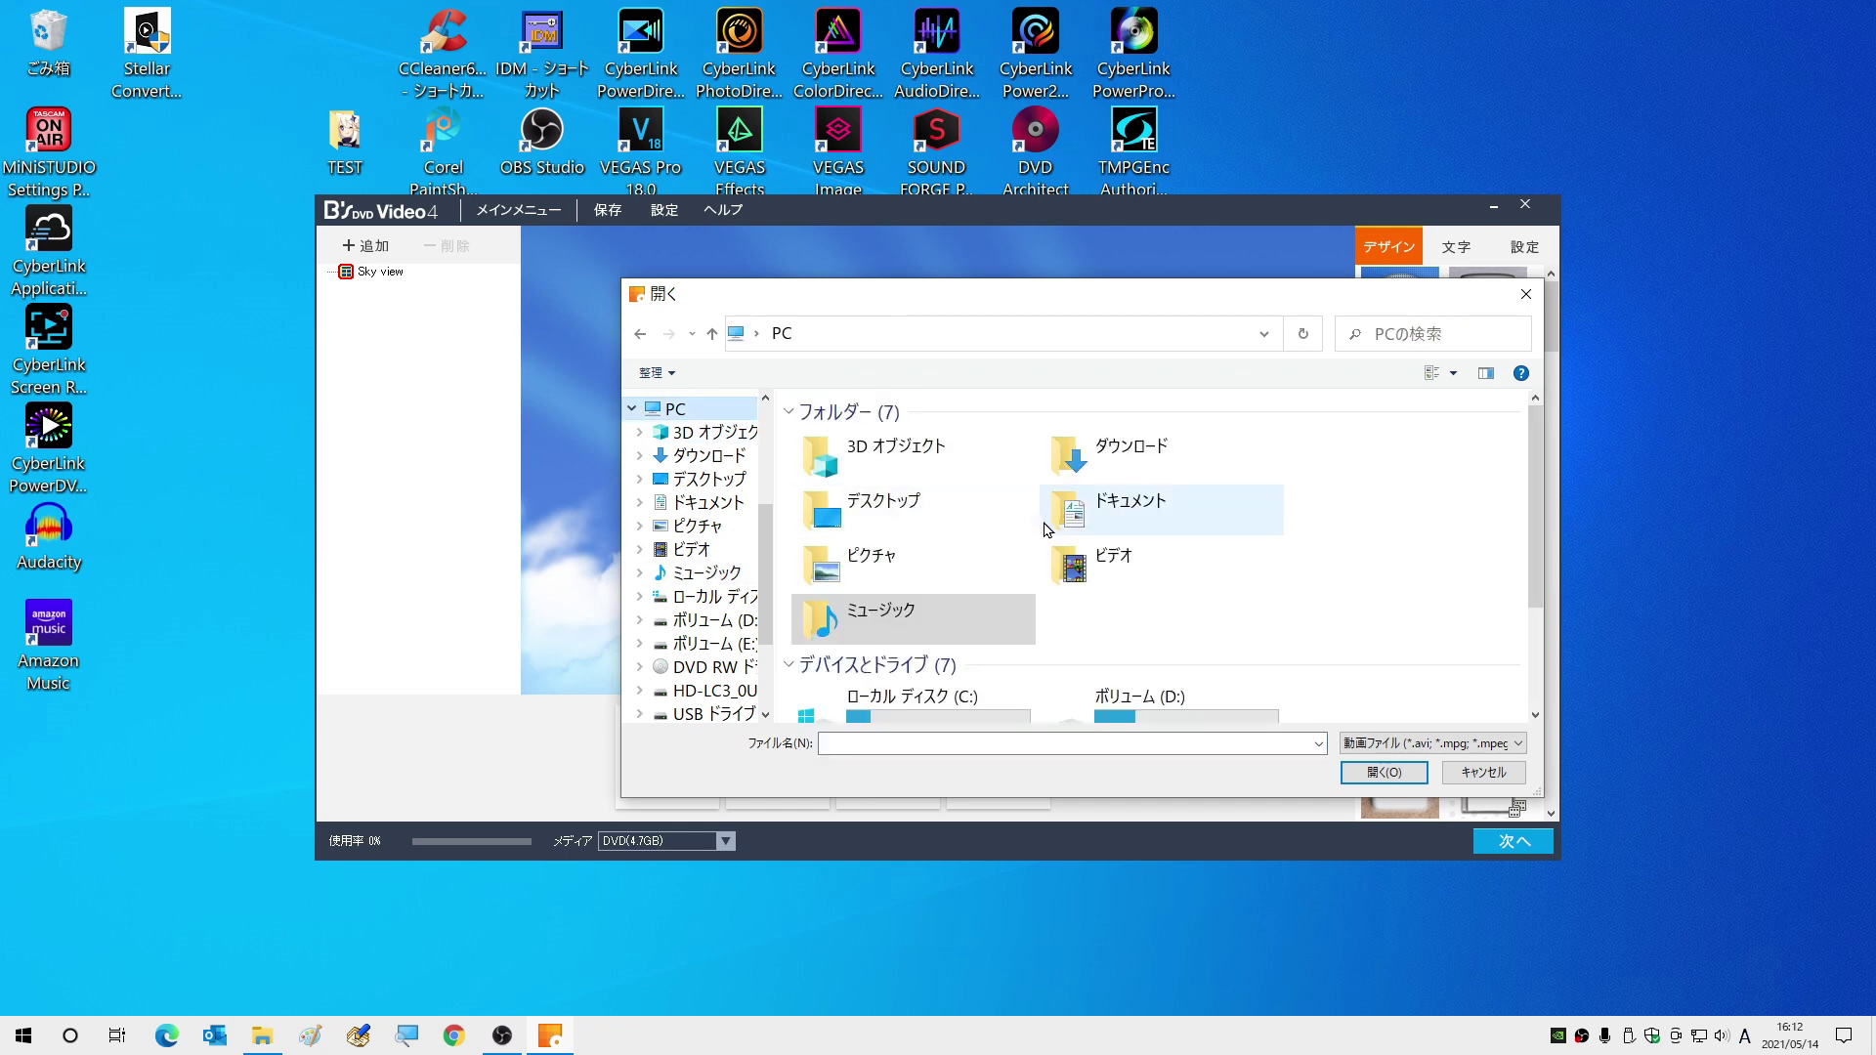
{"action": "double_click", "coordinate": [1114, 510]}
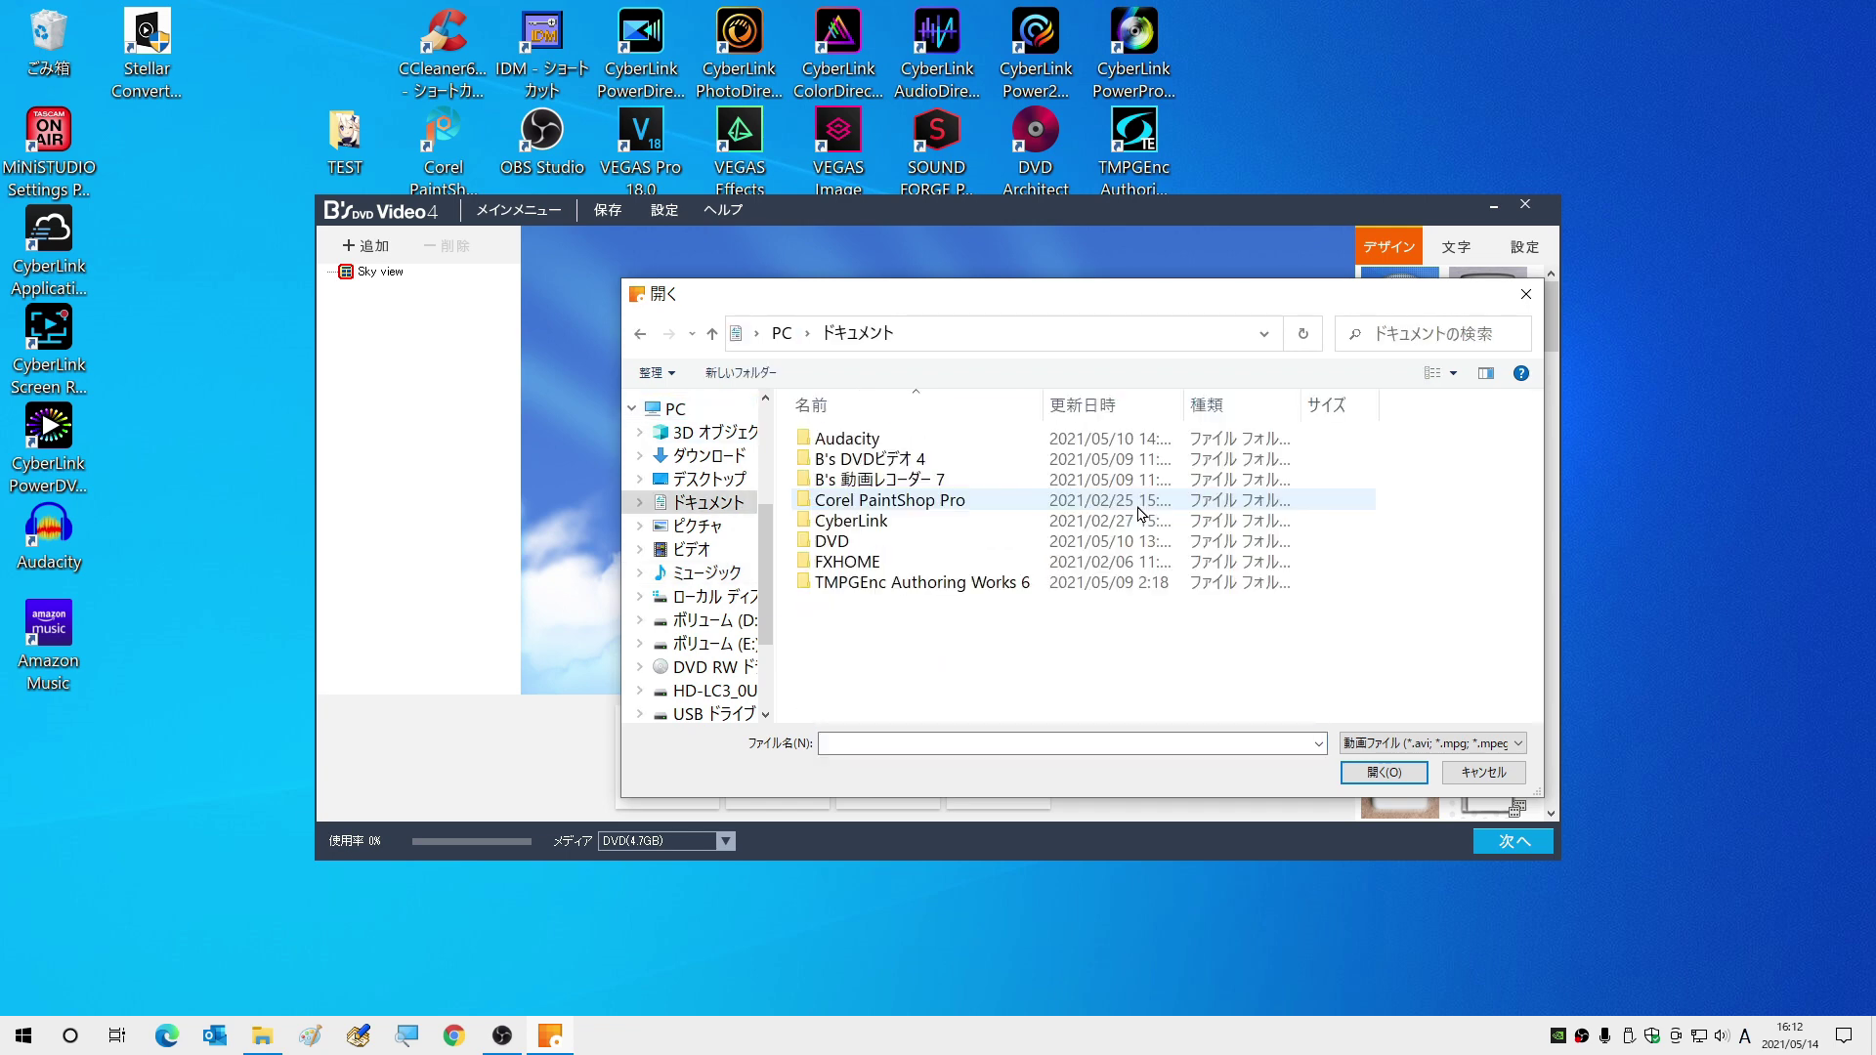
{"action": "double_click", "coordinate": [919, 483]}
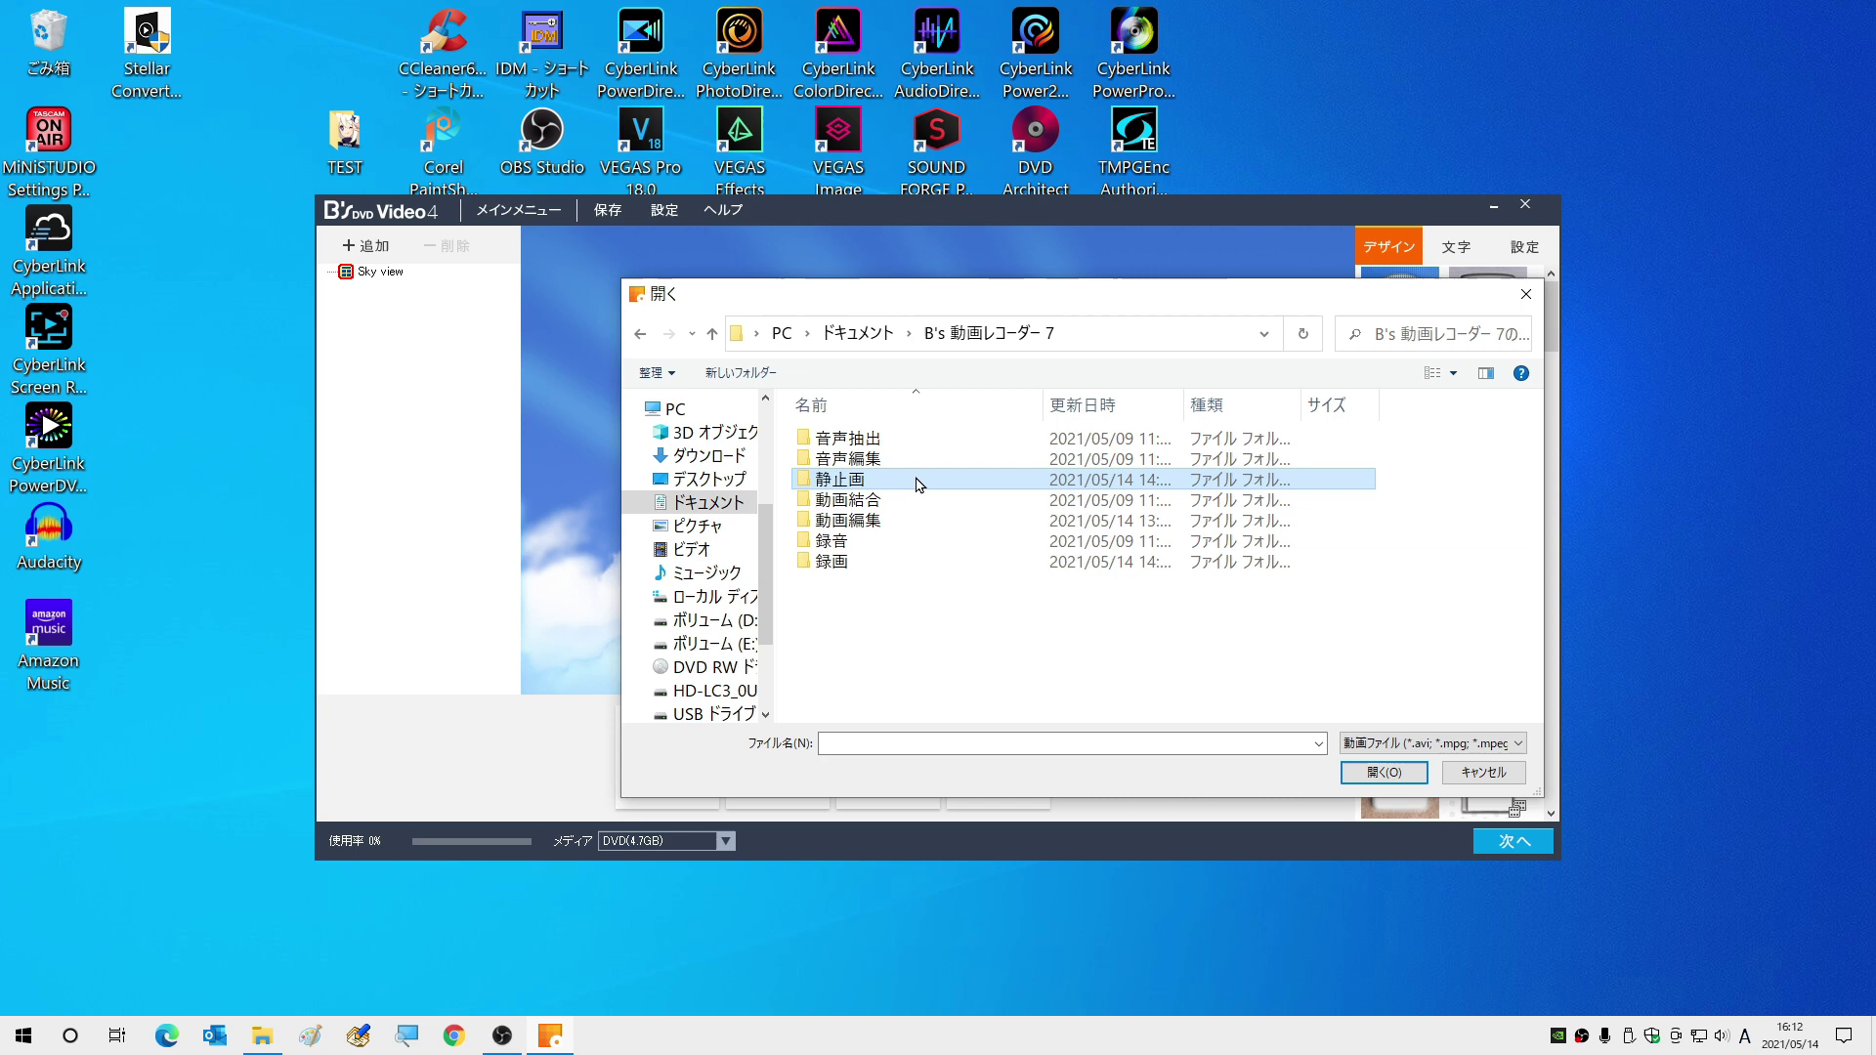
{"action": "double_click", "coordinate": [860, 567]}
{"action": "left_click", "coordinate": [842, 456]}
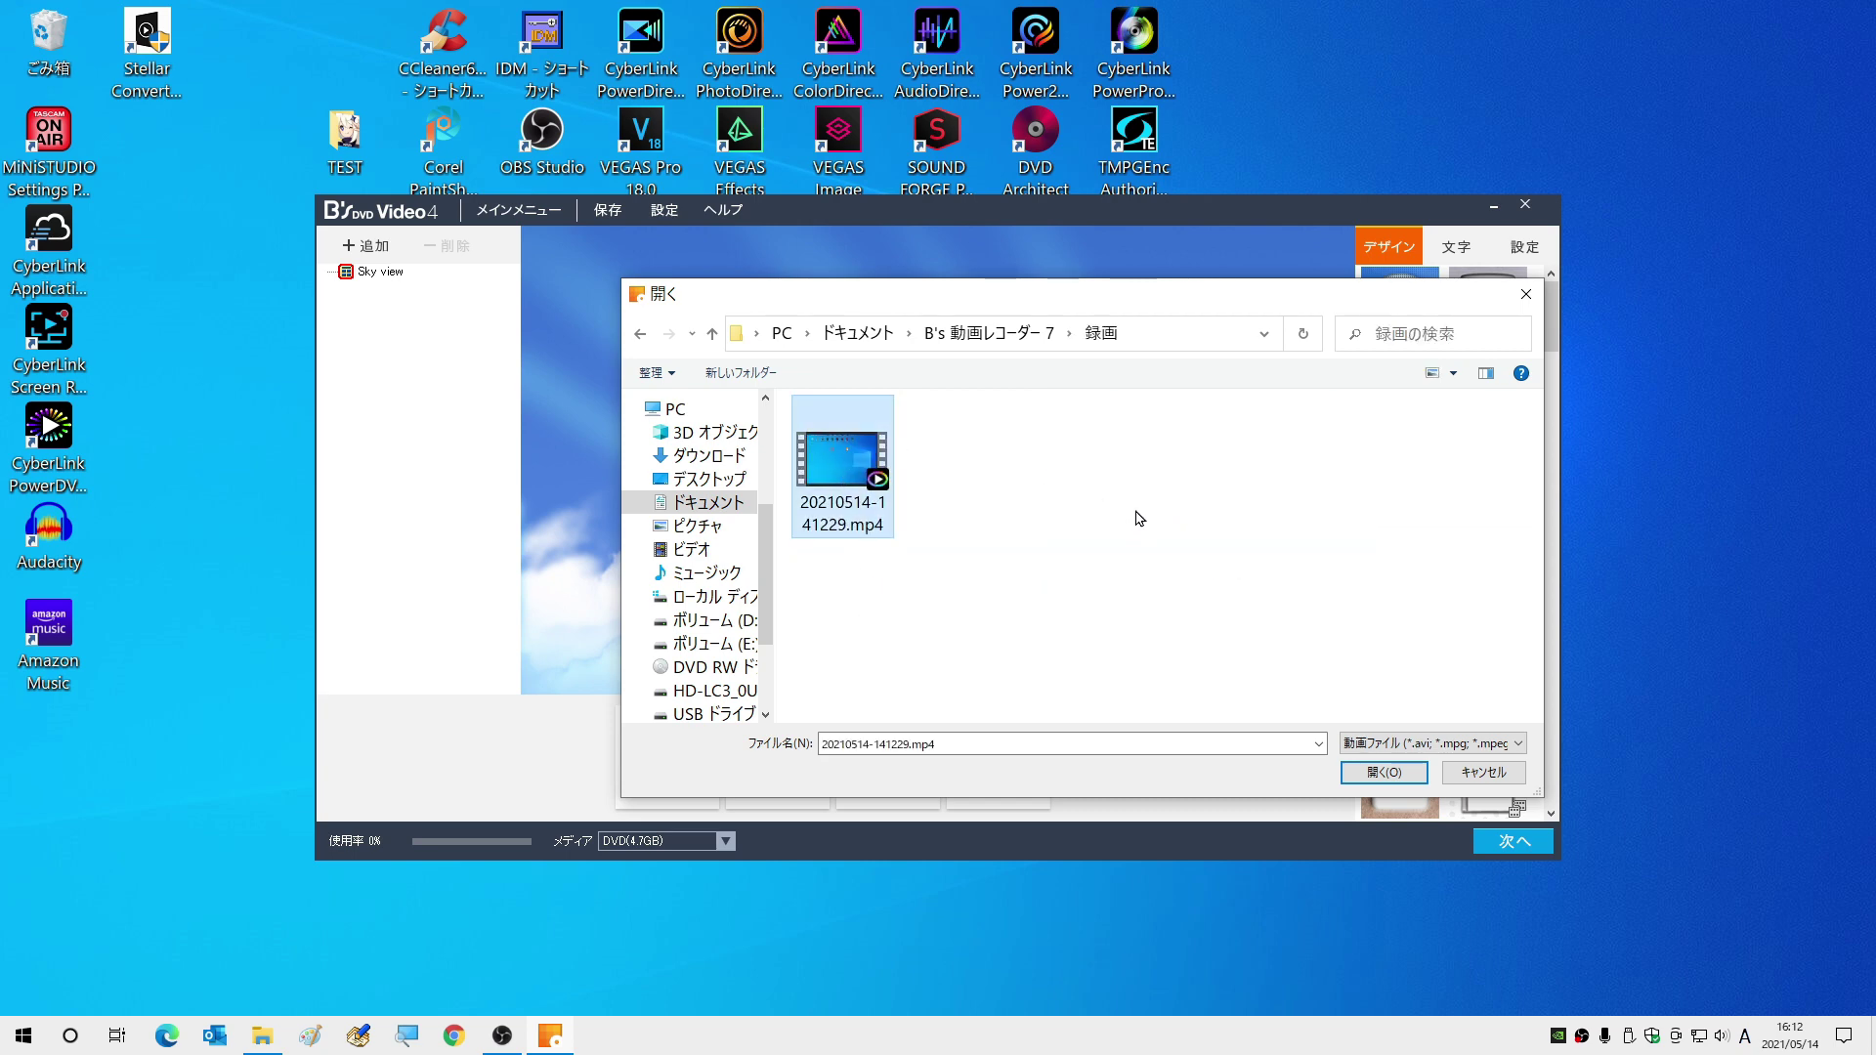
{"action": "left_click", "coordinate": [1384, 772]}
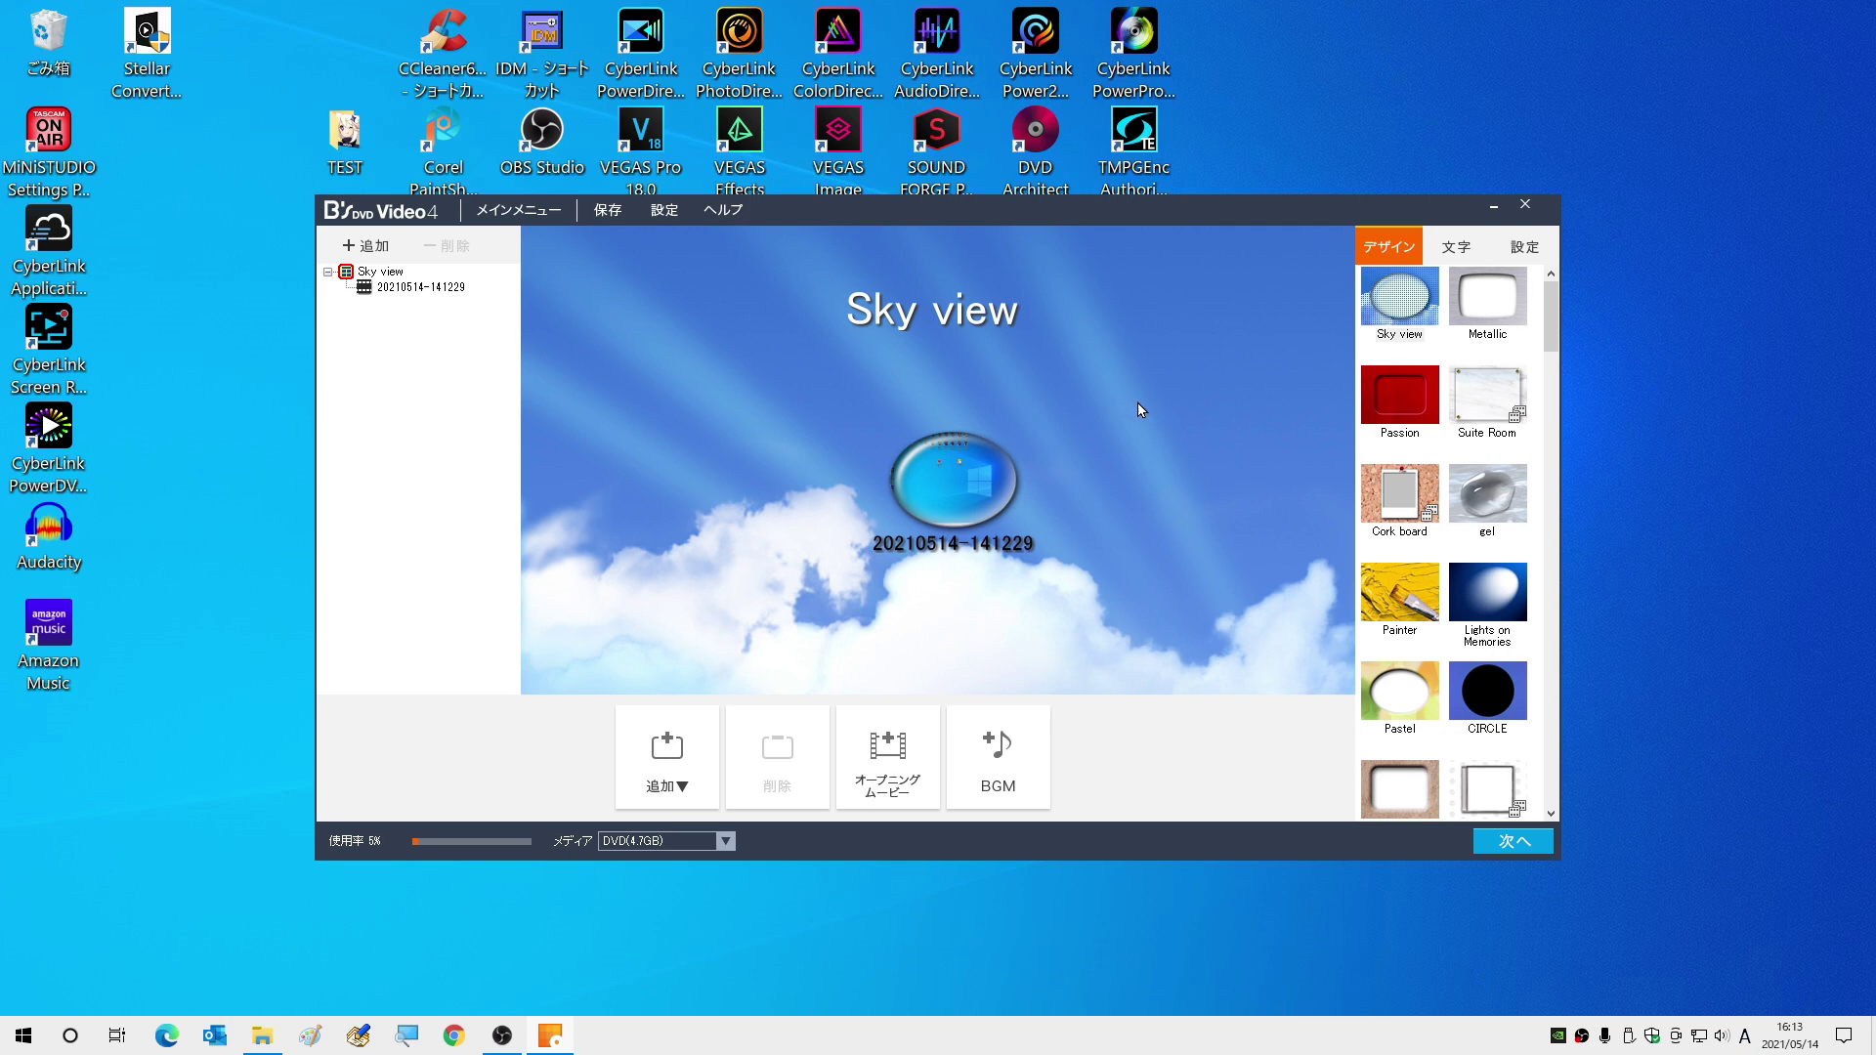
Change the DVD menu title from the default design name to test01.
{"action": "double_click", "coordinate": [933, 313]}
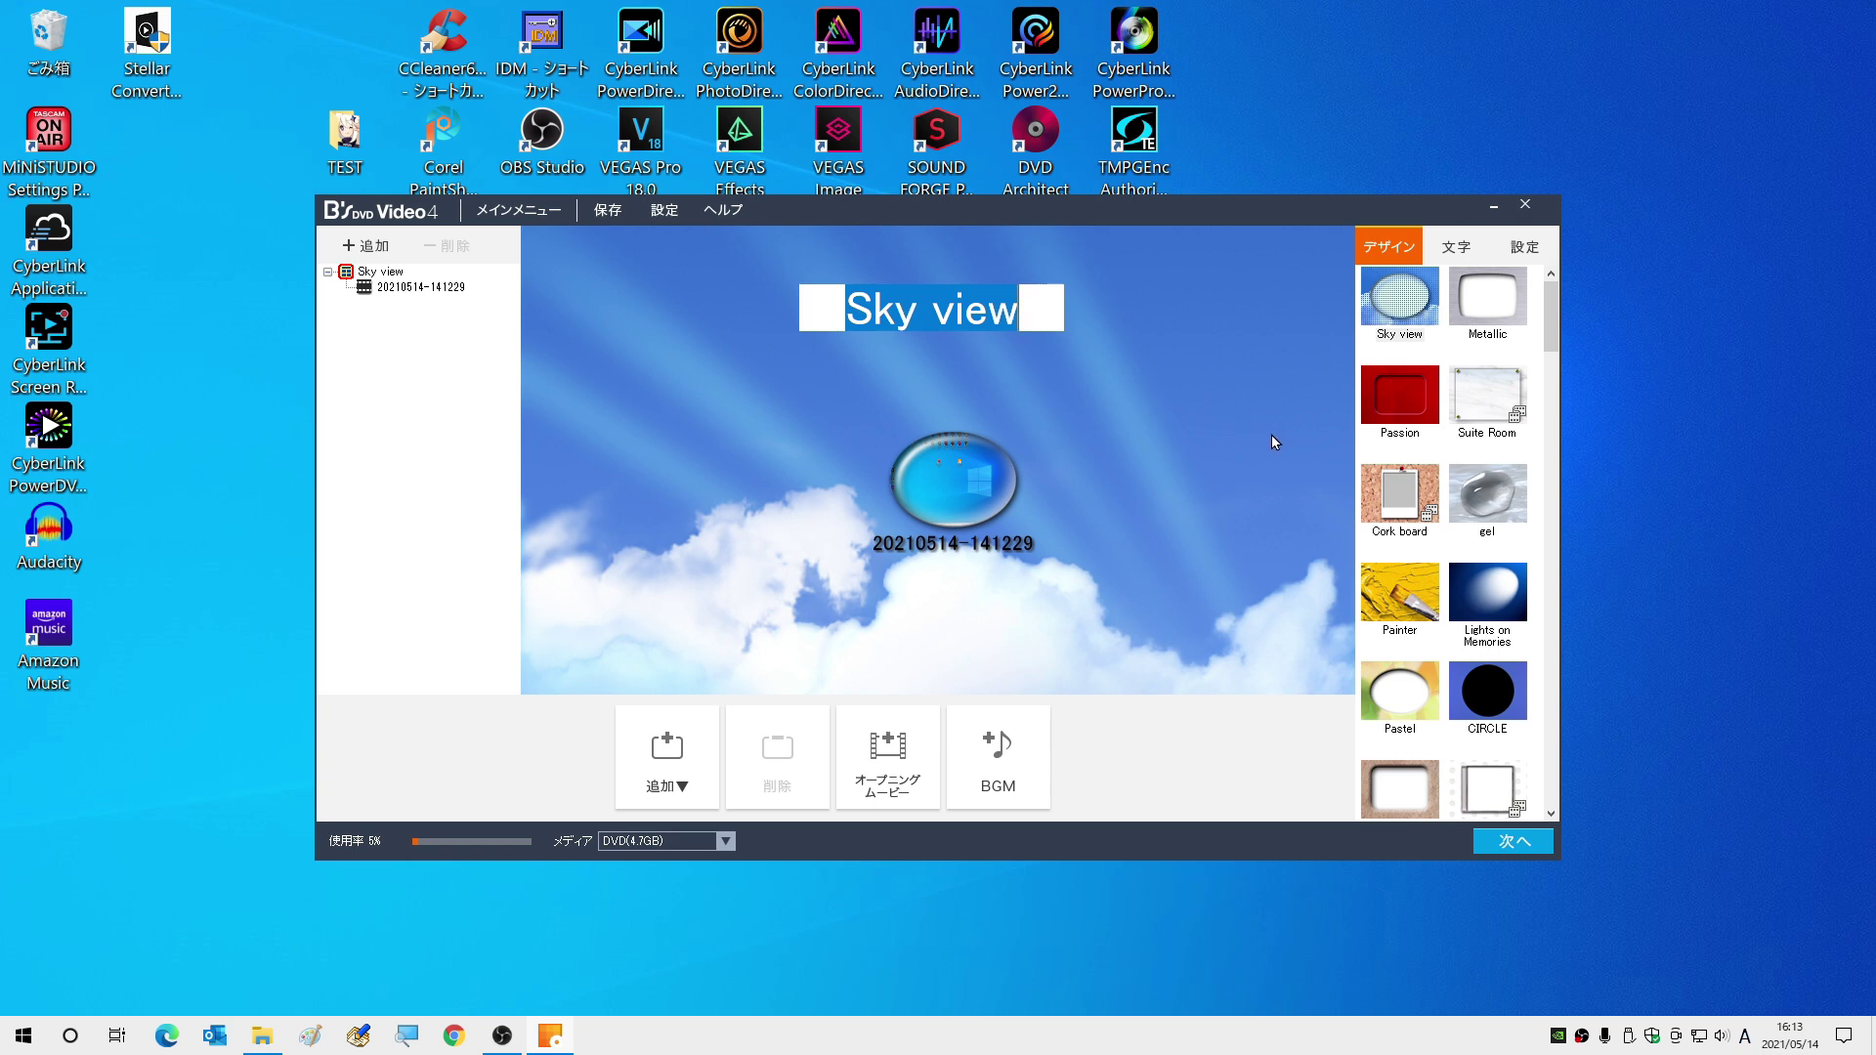
{"action": "type", "text": "test01"}
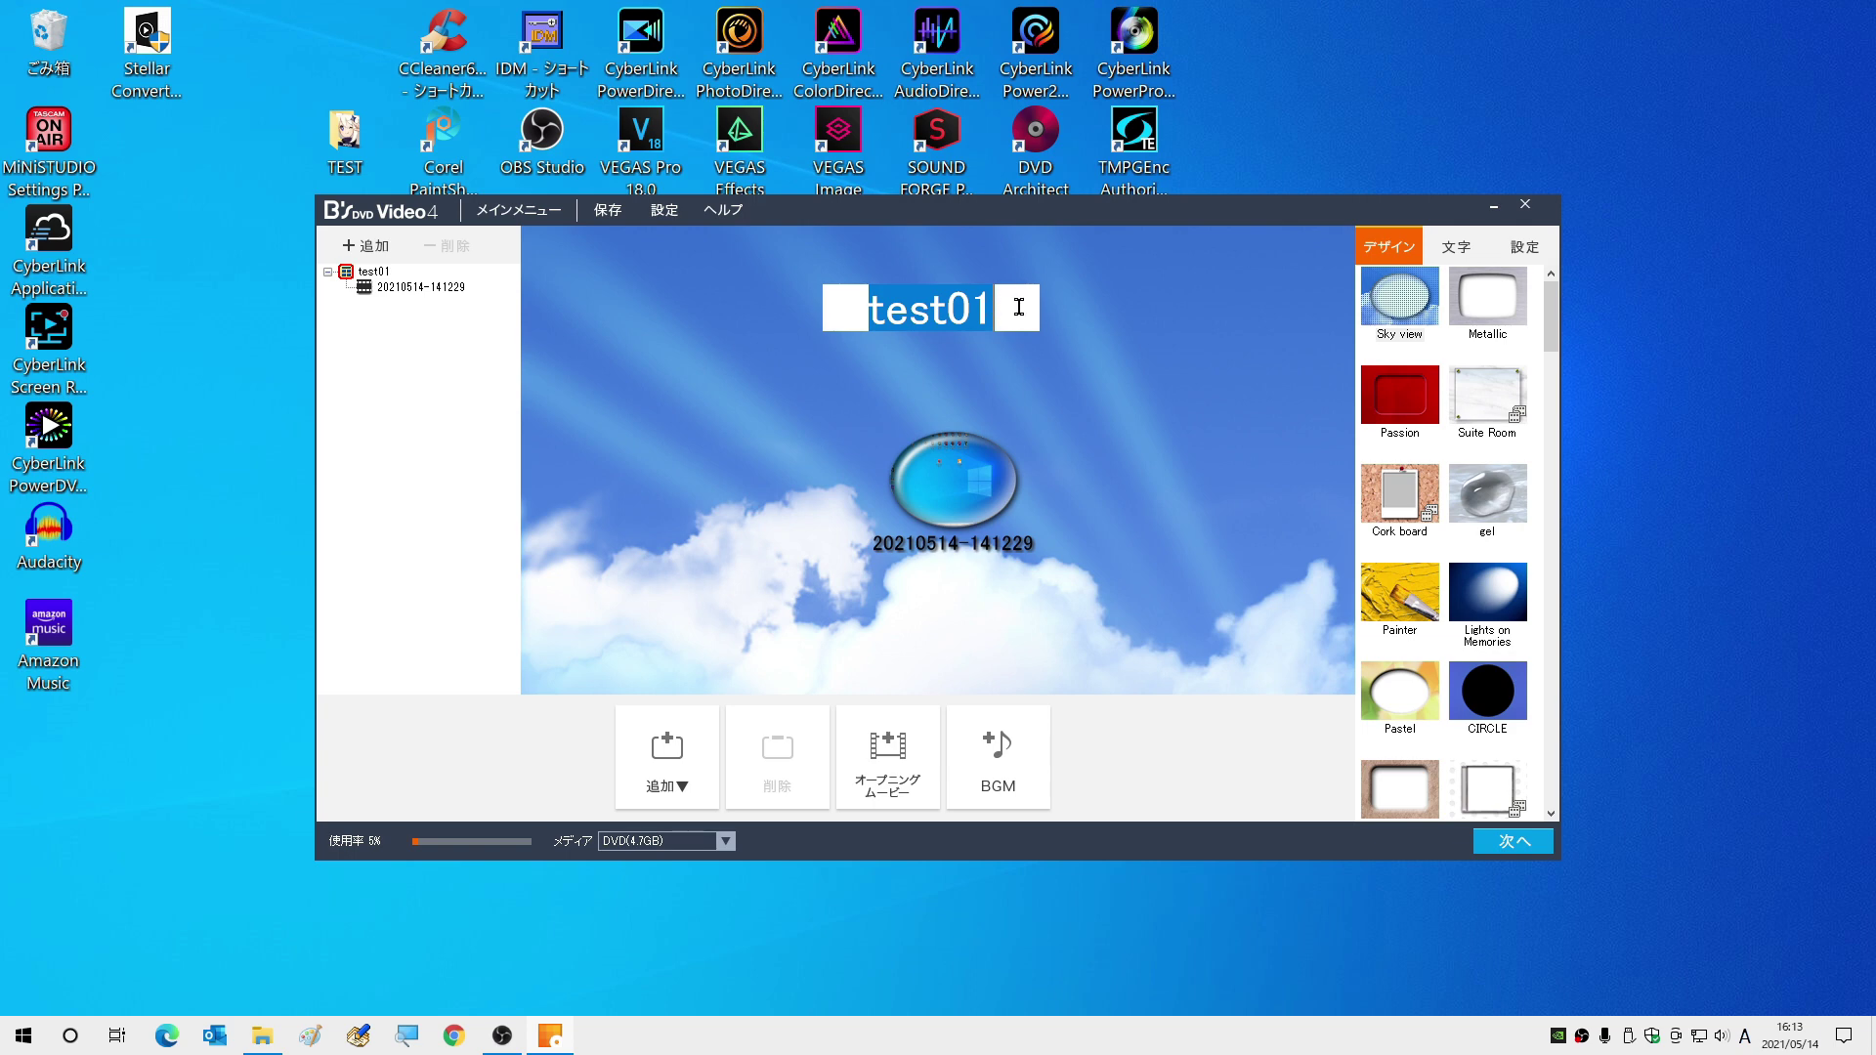
{"action": "left_click", "coordinate": [1206, 362]}
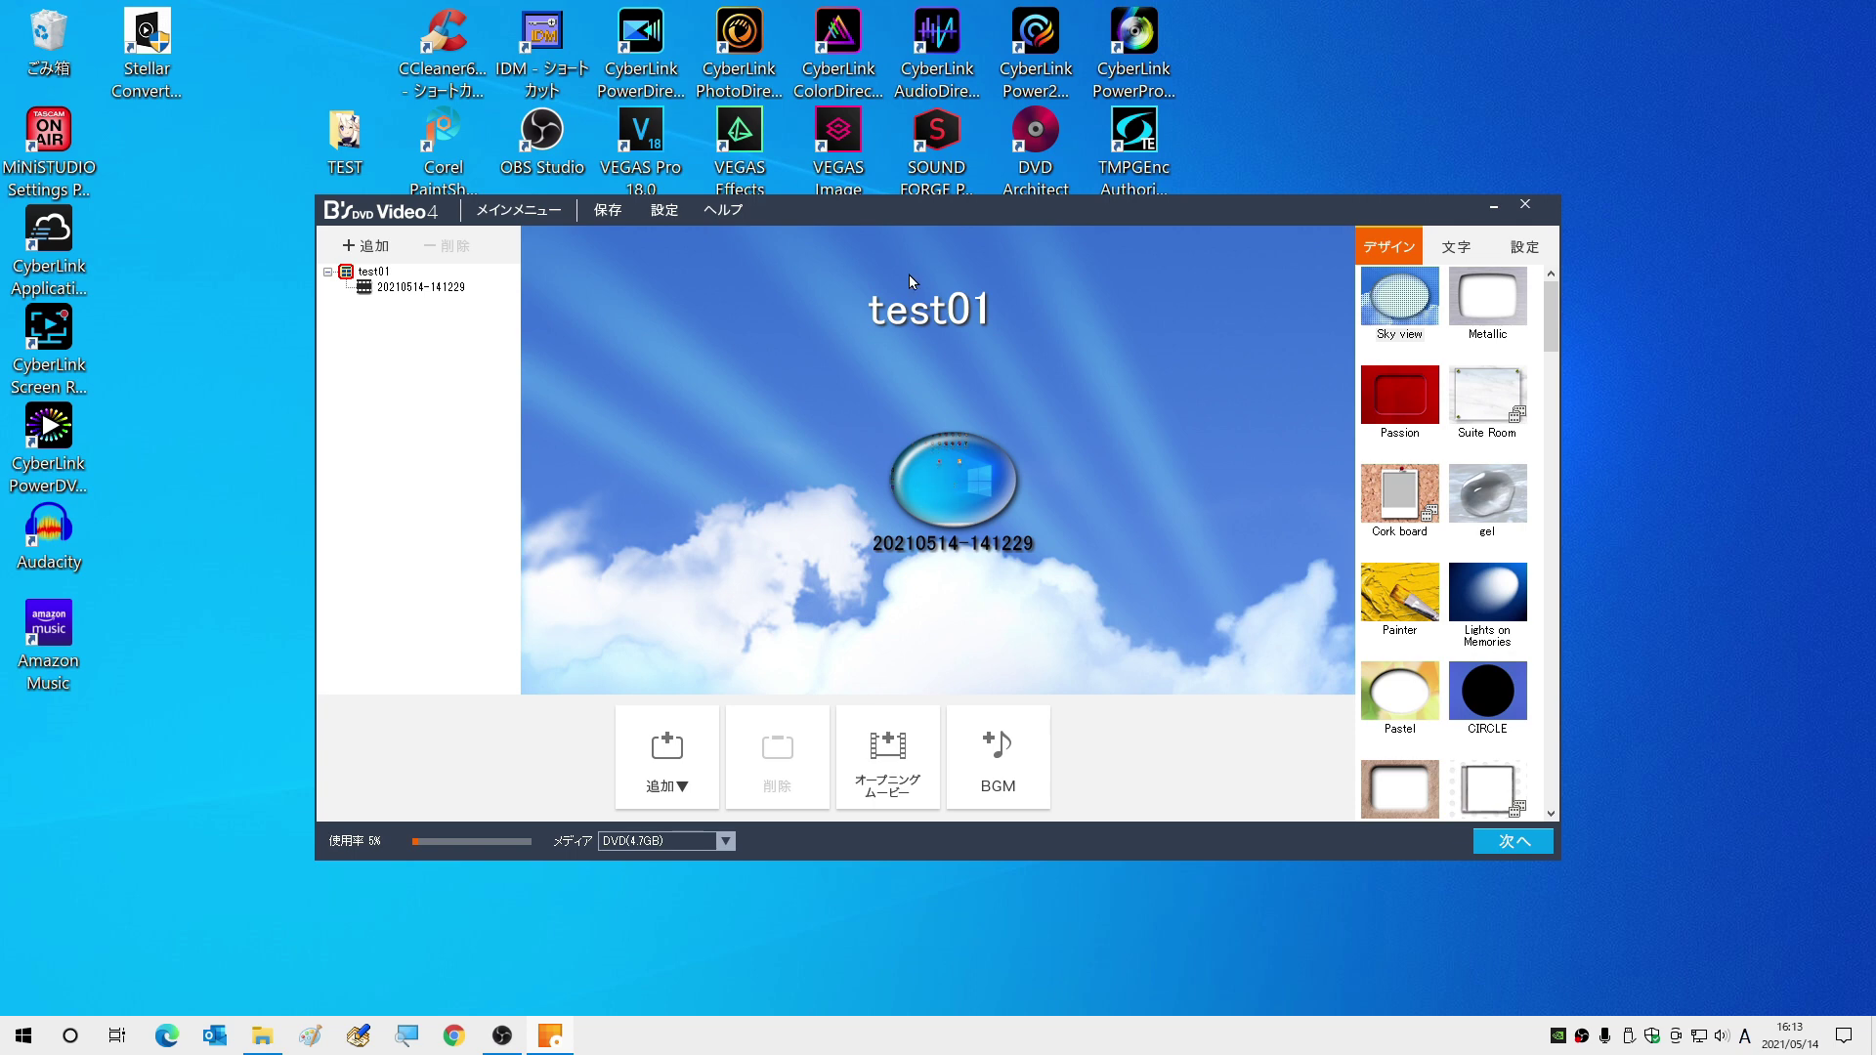
{"action": "left_click", "coordinate": [919, 311]}
{"action": "left_click", "coordinate": [1148, 385]}
Look through the menu designs and try Mt.Fuji and Sea on the DVD menu.
{"action": "scroll", "coordinate": [1506, 410], "scroll_direction": "down", "scroll_amount": 20}
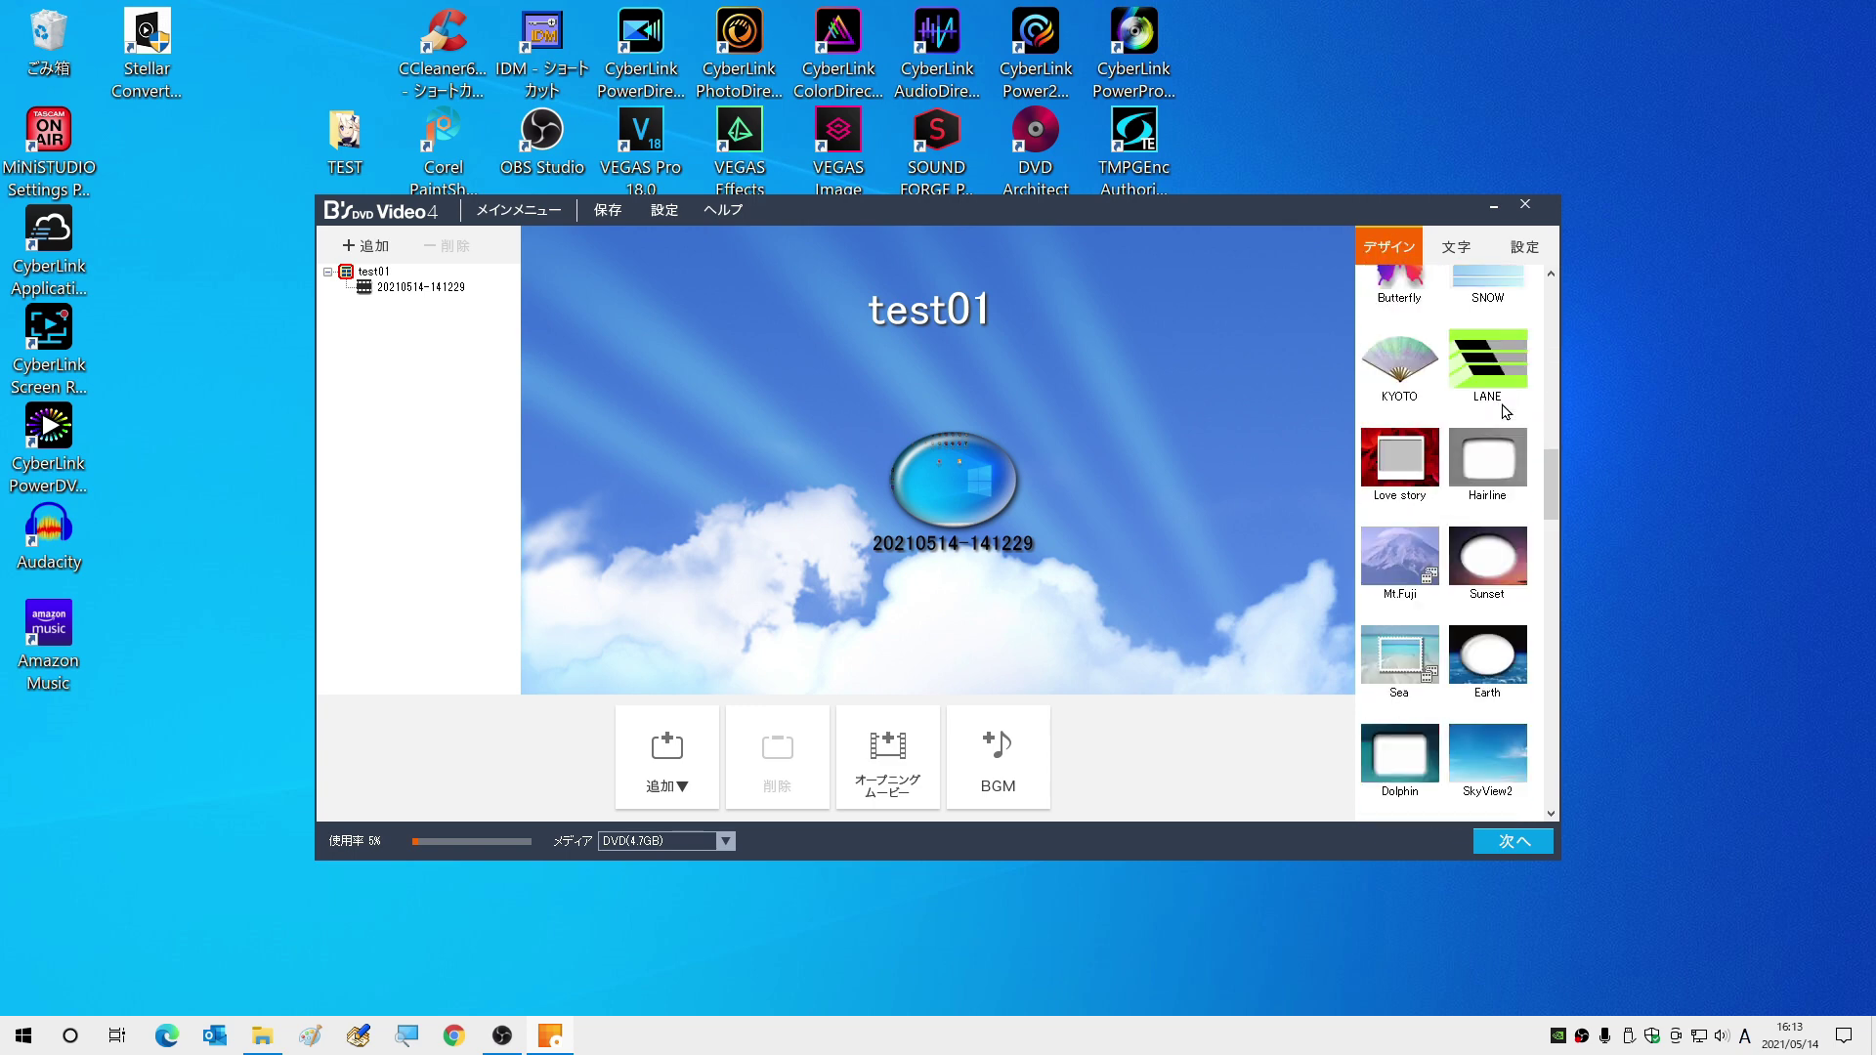
{"action": "scroll", "coordinate": [1506, 411], "scroll_direction": "down", "scroll_amount": 5}
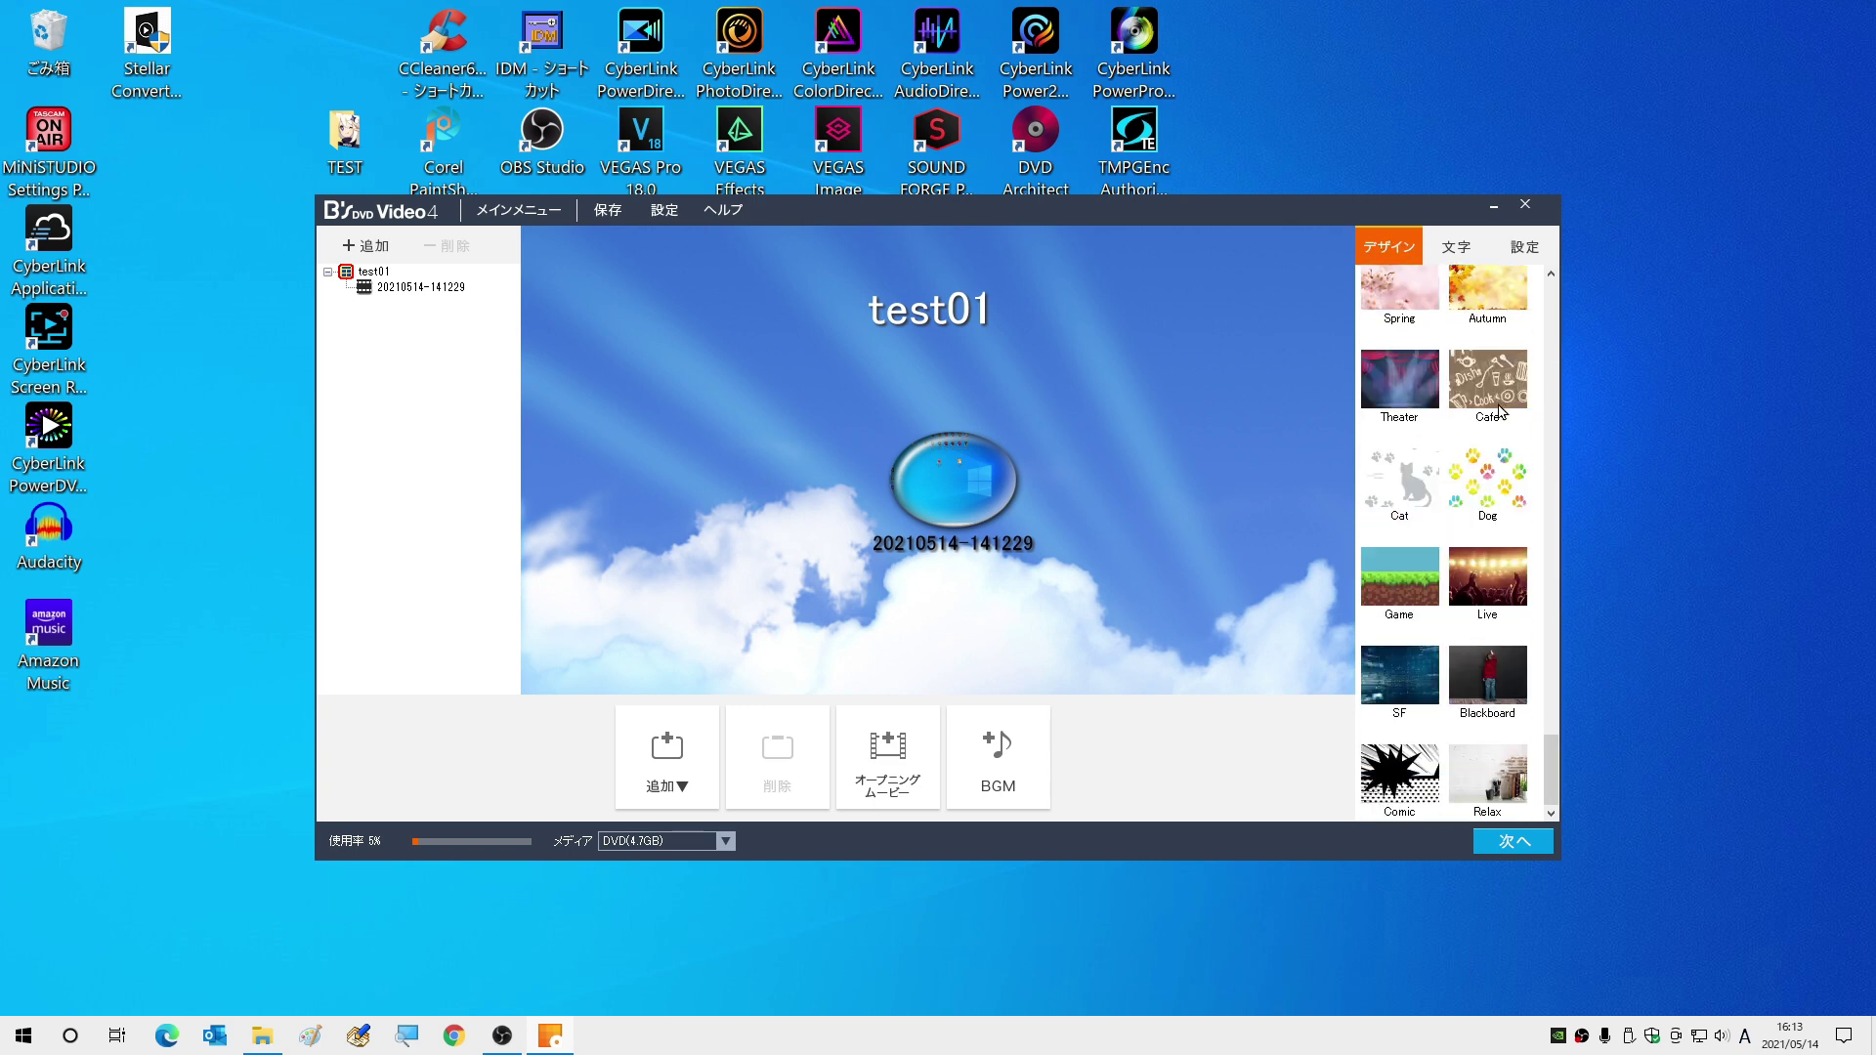
{"action": "scroll", "coordinate": [1436, 557], "scroll_direction": "up", "scroll_amount": 20}
{"action": "left_click", "coordinate": [1445, 549]}
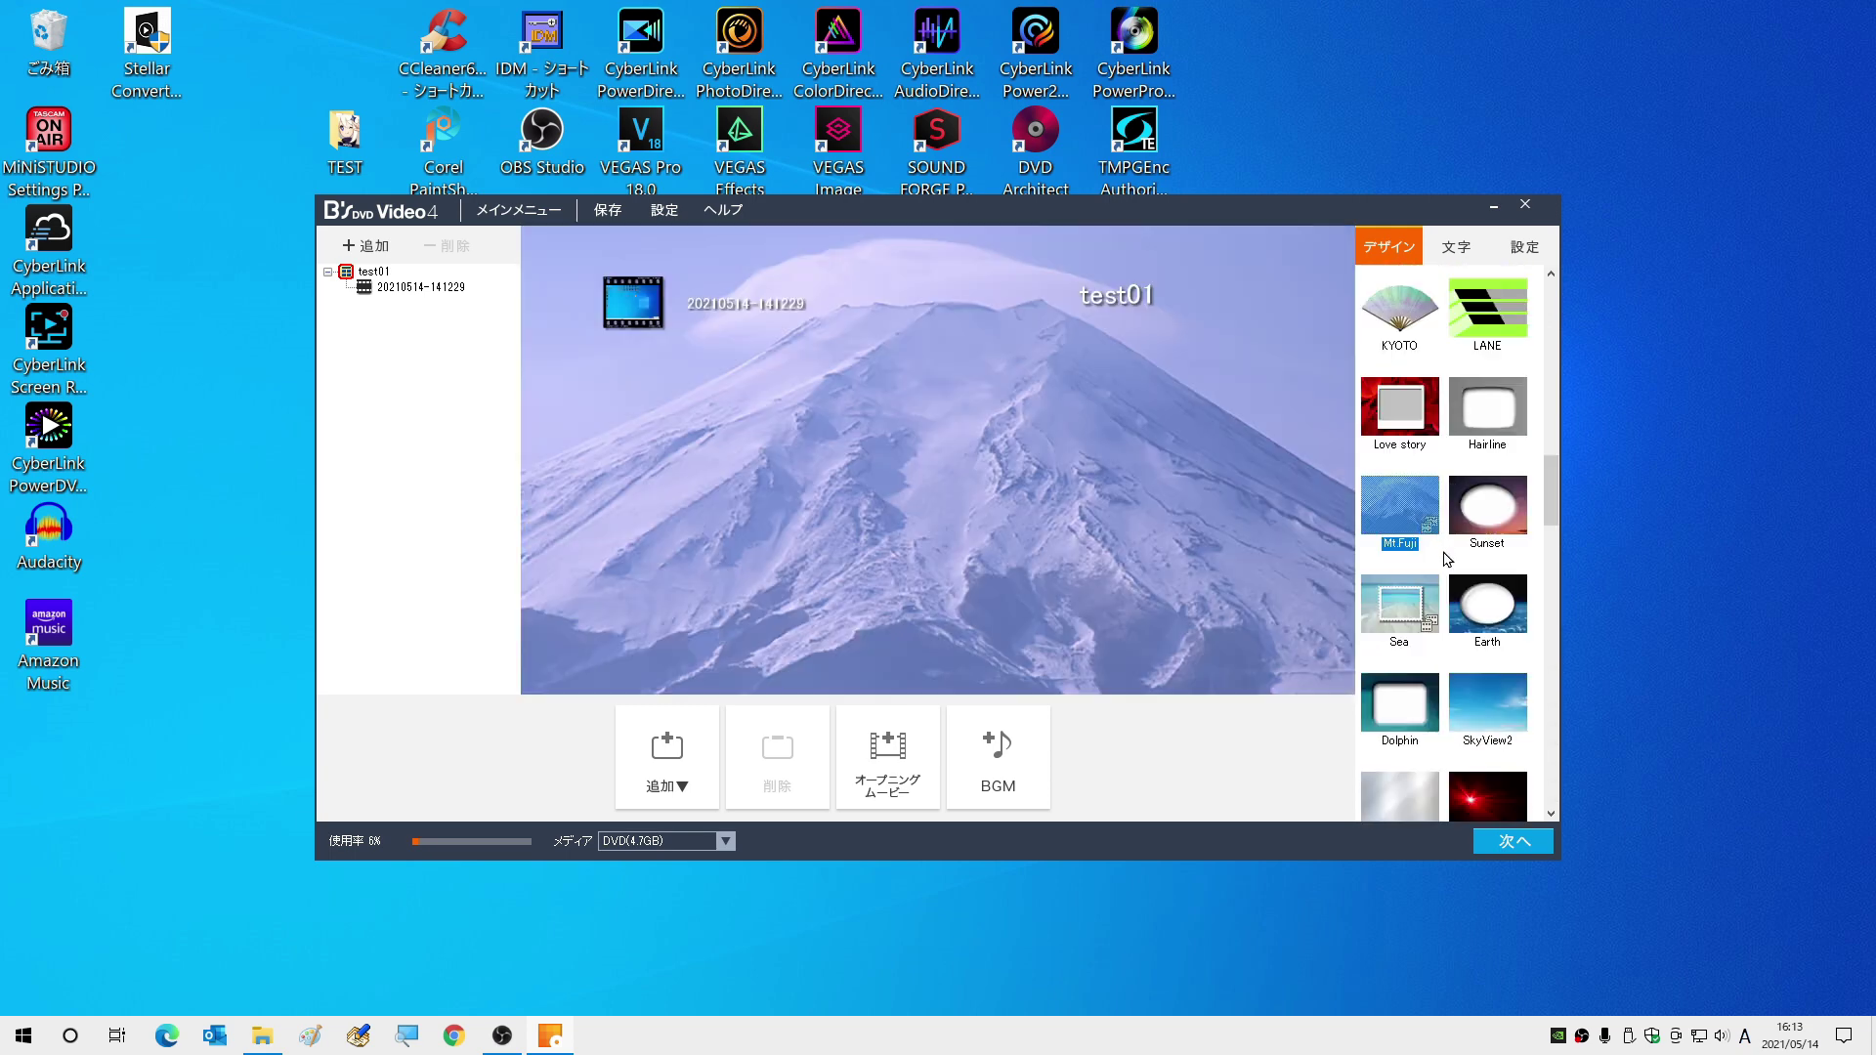
{"action": "left_click", "coordinate": [1481, 608]}
{"action": "left_click", "coordinate": [1405, 604]}
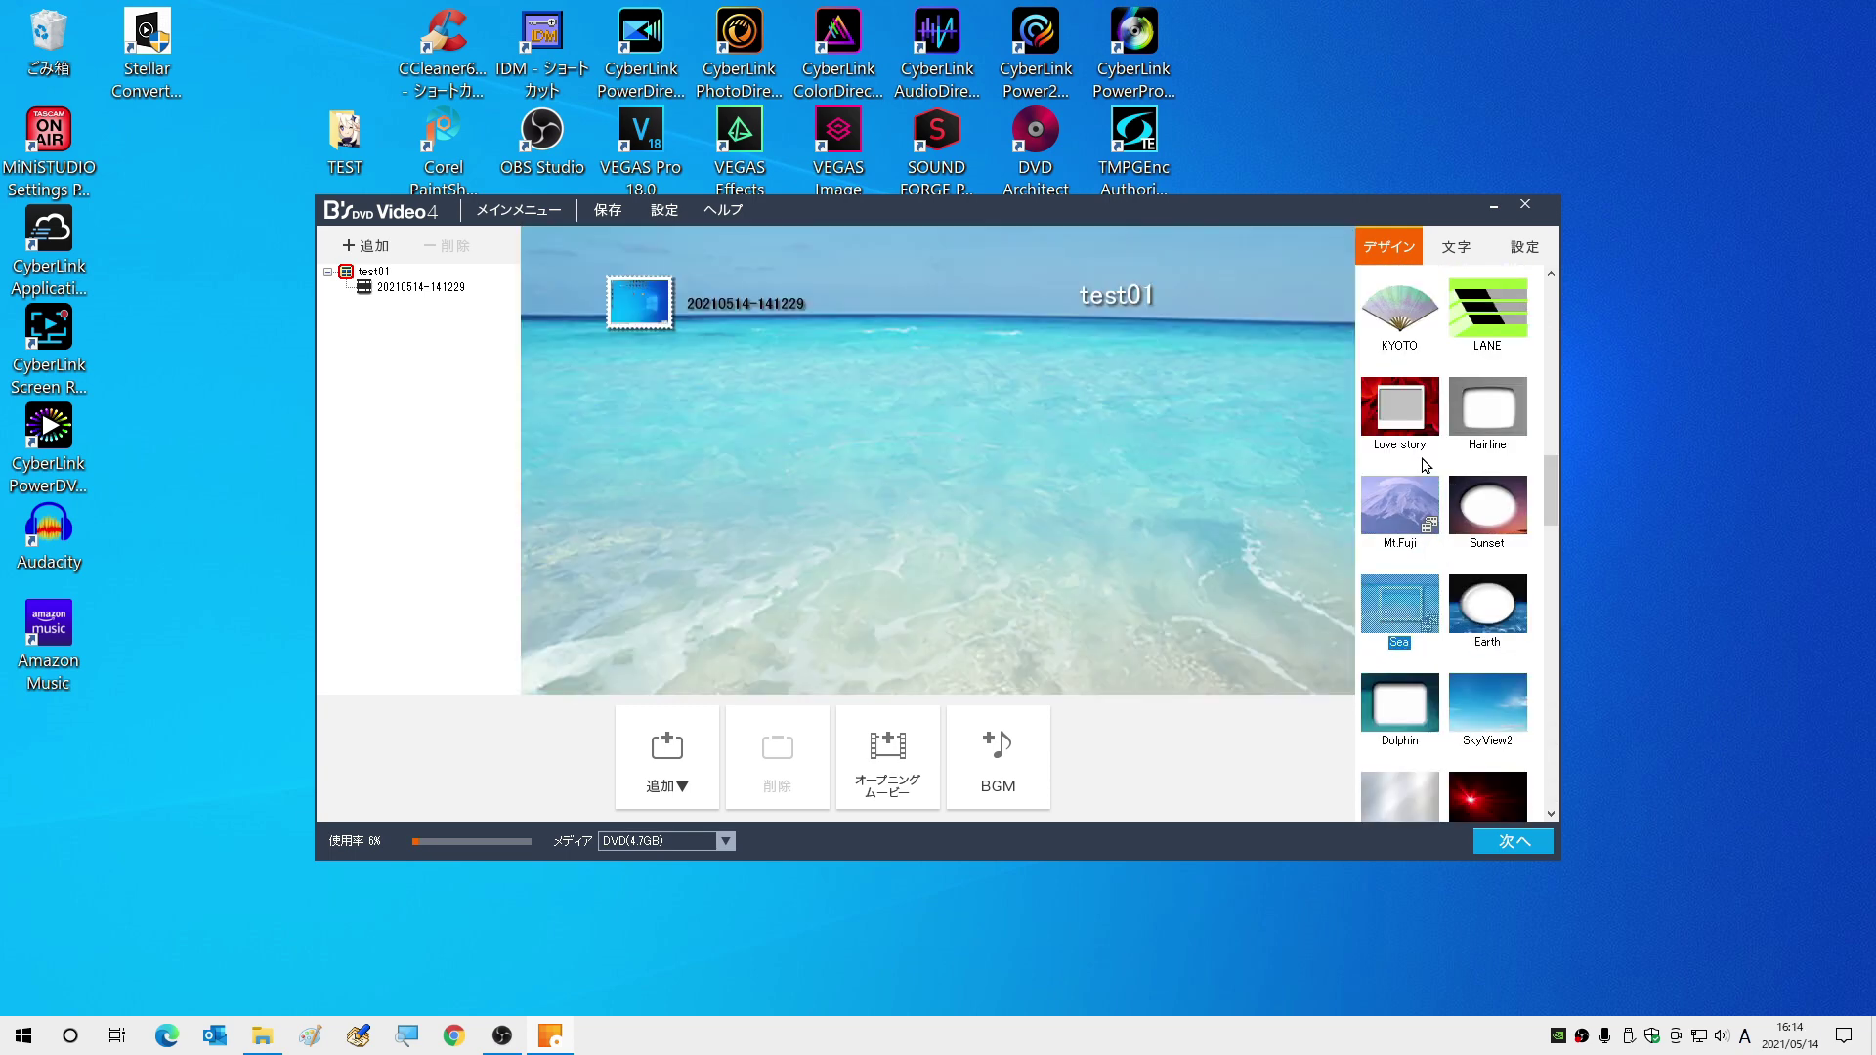
Apply the Metallic2 design to the DVD menu and look through the remaining menu designs.
{"action": "scroll", "coordinate": [1433, 479], "scroll_direction": "down", "scroll_amount": 12}
{"action": "scroll", "coordinate": [1437, 489], "scroll_direction": "up", "scroll_amount": 5}
{"action": "left_click", "coordinate": [1427, 495]}
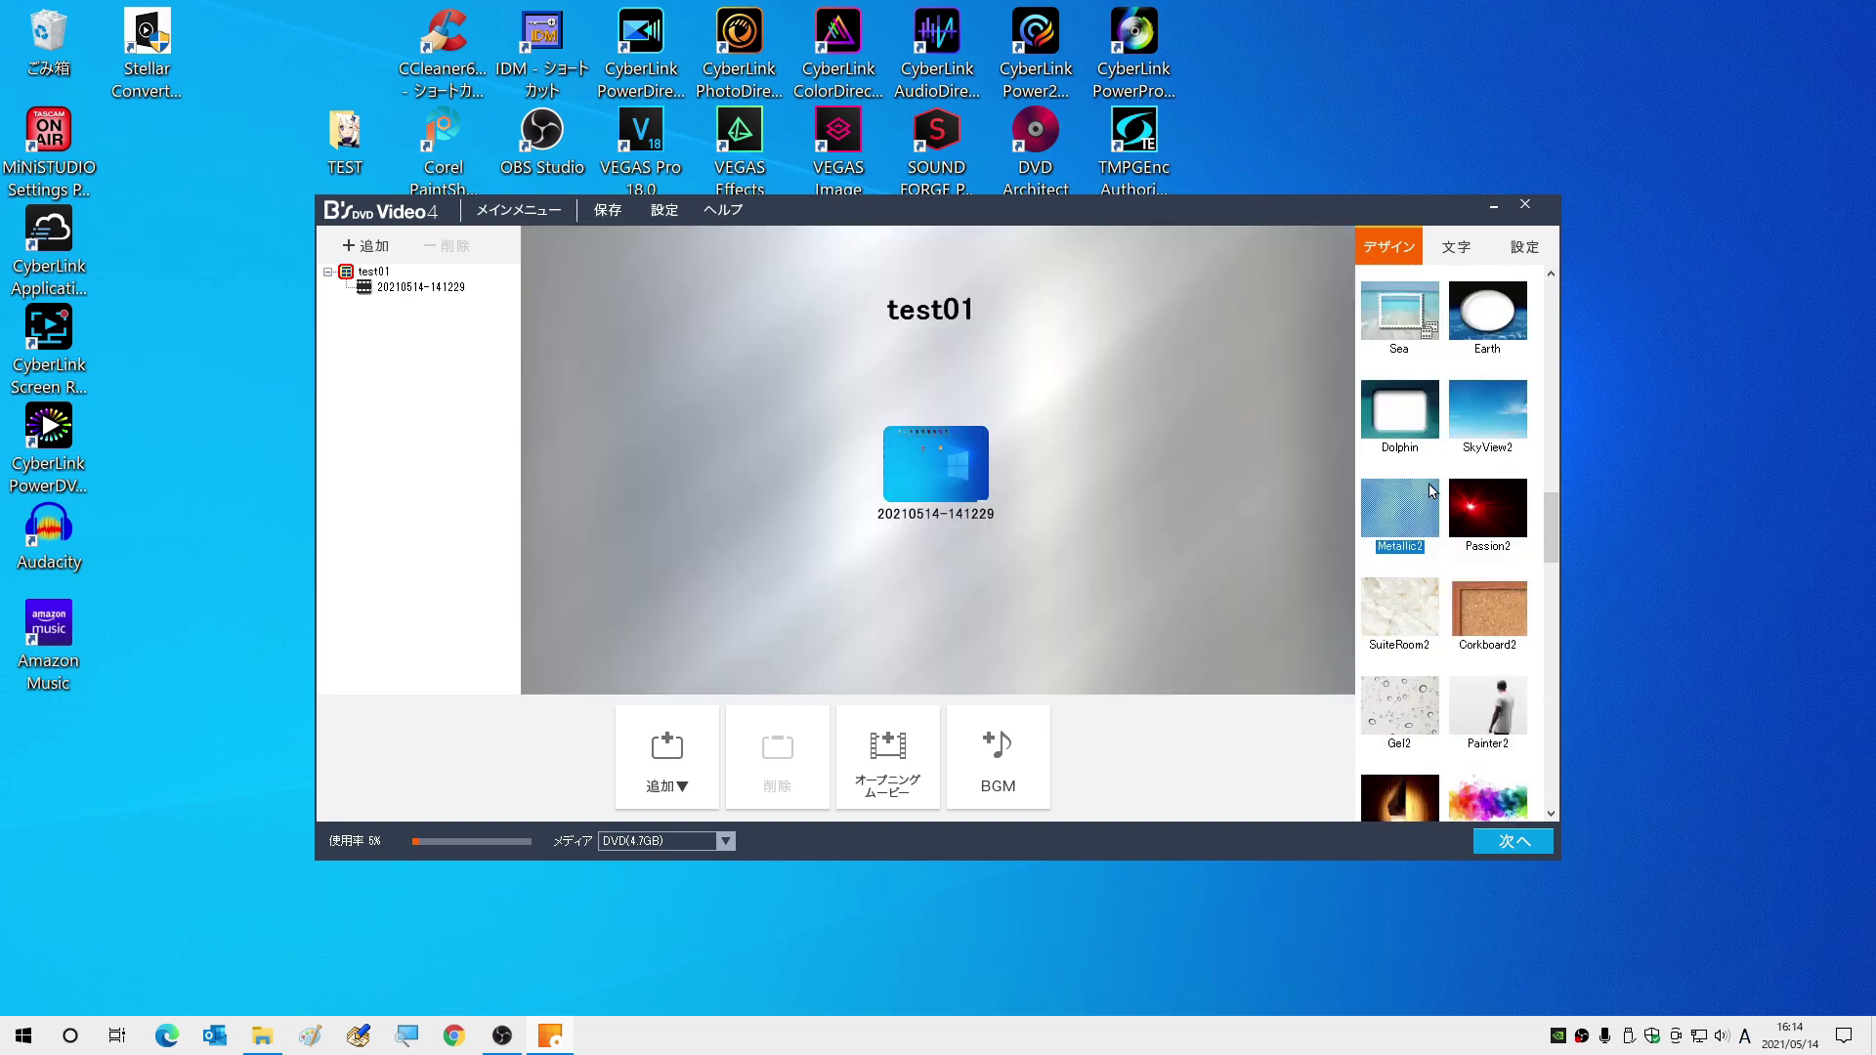
{"action": "scroll", "coordinate": [1469, 485], "scroll_direction": "down", "scroll_amount": 5}
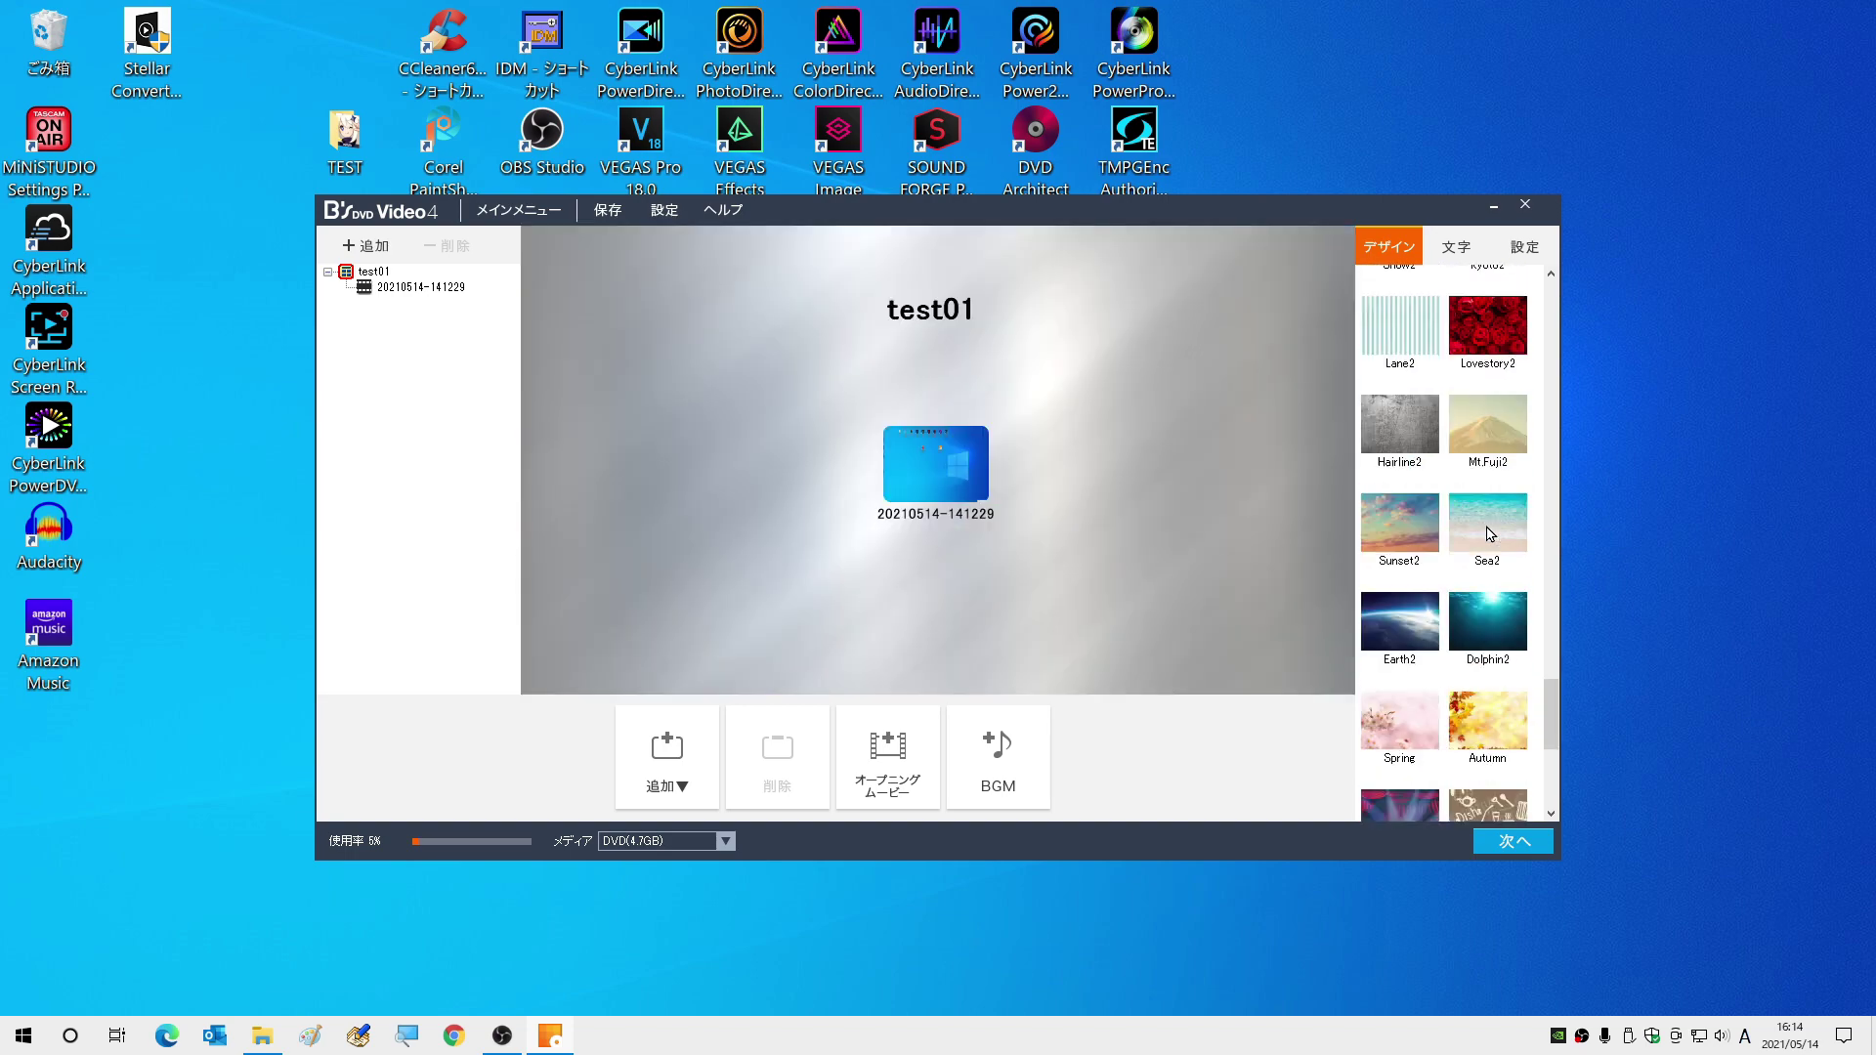
{"action": "scroll", "coordinate": [1443, 548], "scroll_direction": "up", "scroll_amount": 5}
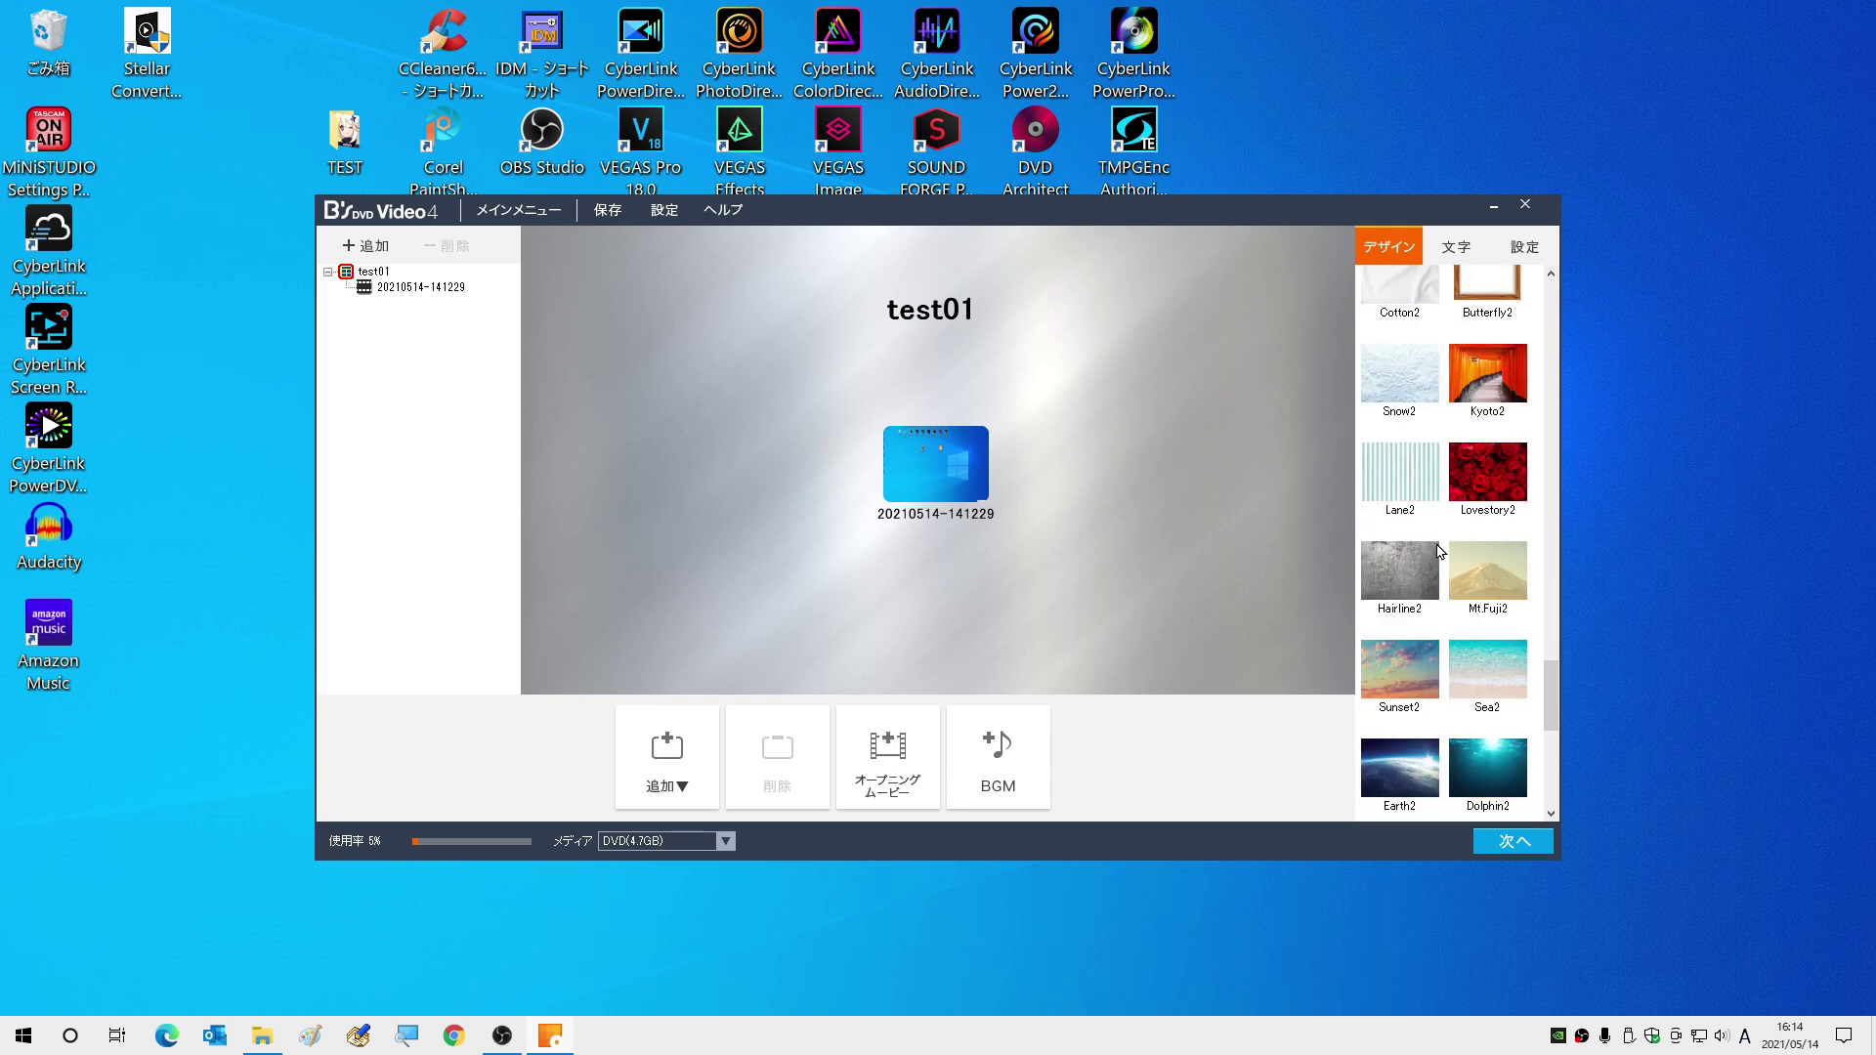
{"action": "scroll", "coordinate": [1444, 548], "scroll_direction": "up", "scroll_amount": 5}
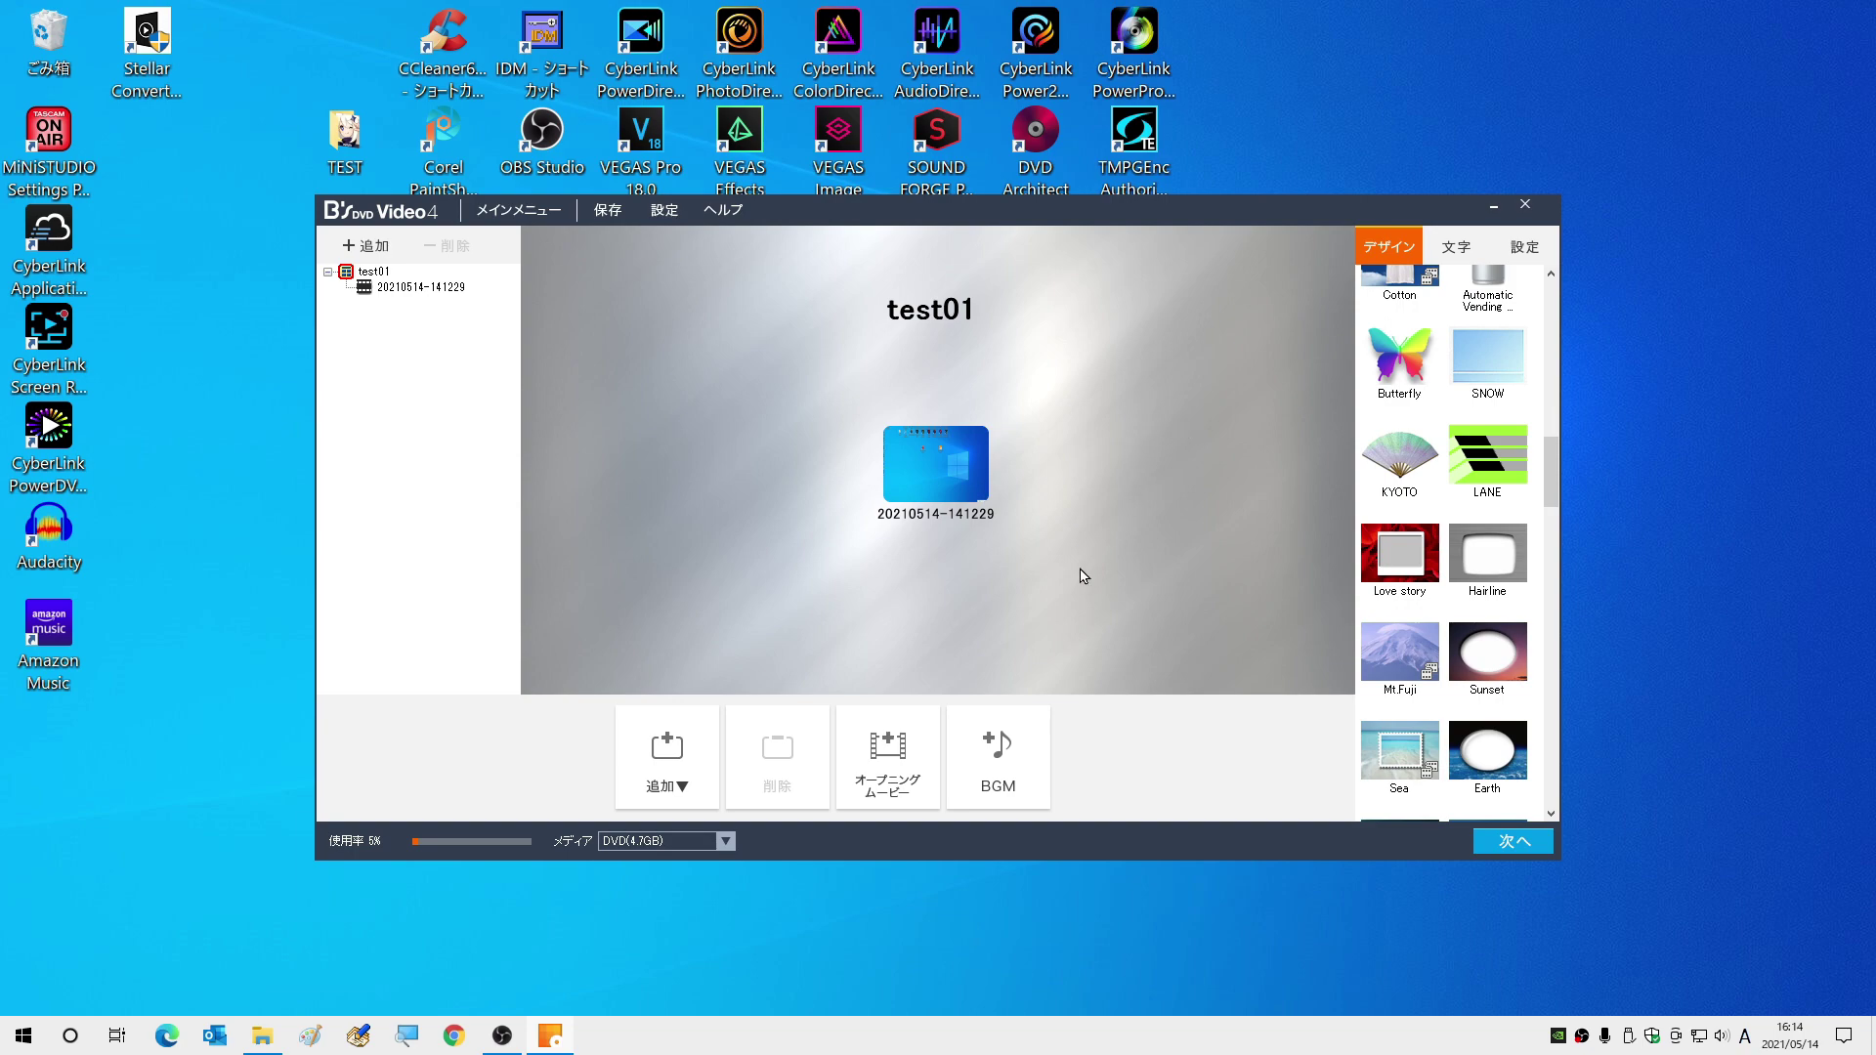
Set the still image 20210514-141229.jpg from ドキュメント > B's 動画レコーダー 7 > 静止画 as the DVD menu background.
{"action": "left_click", "coordinate": [262, 1035]}
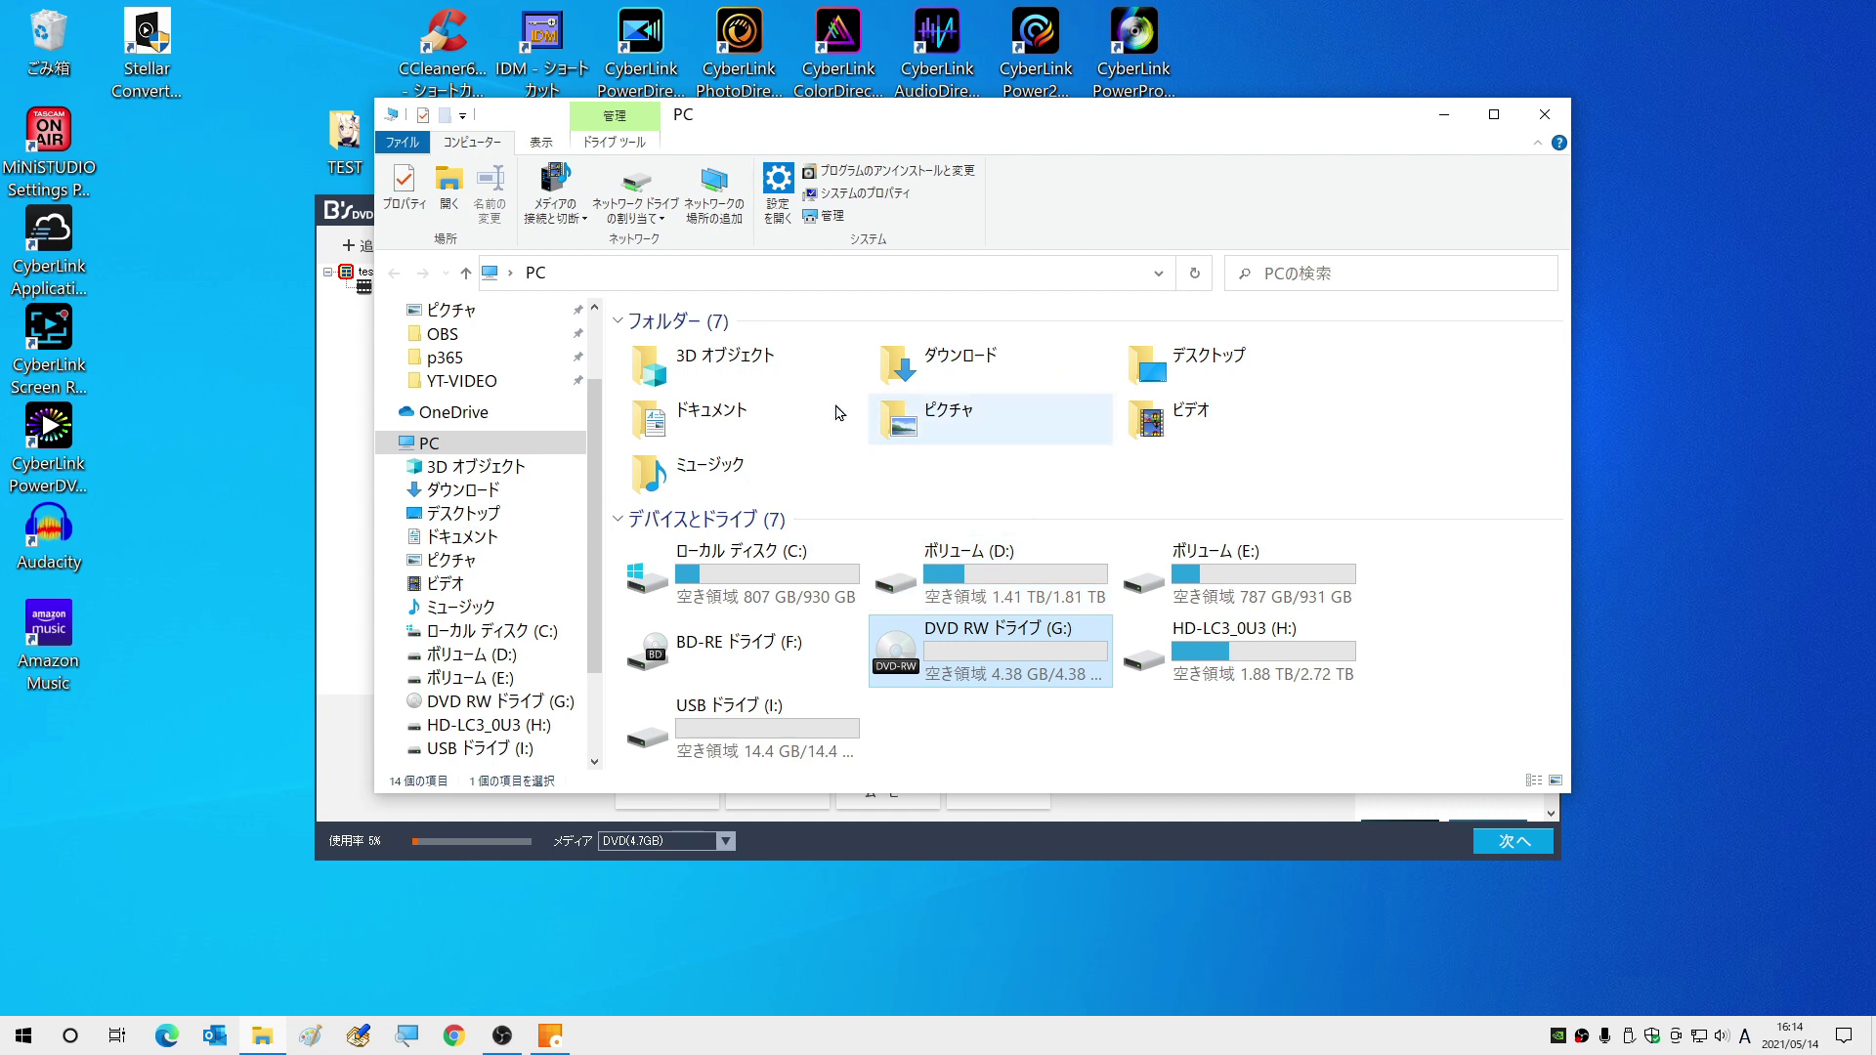
{"action": "double_click", "coordinate": [684, 416]}
{"action": "key", "text": "b"}
{"action": "key", "text": "b"}
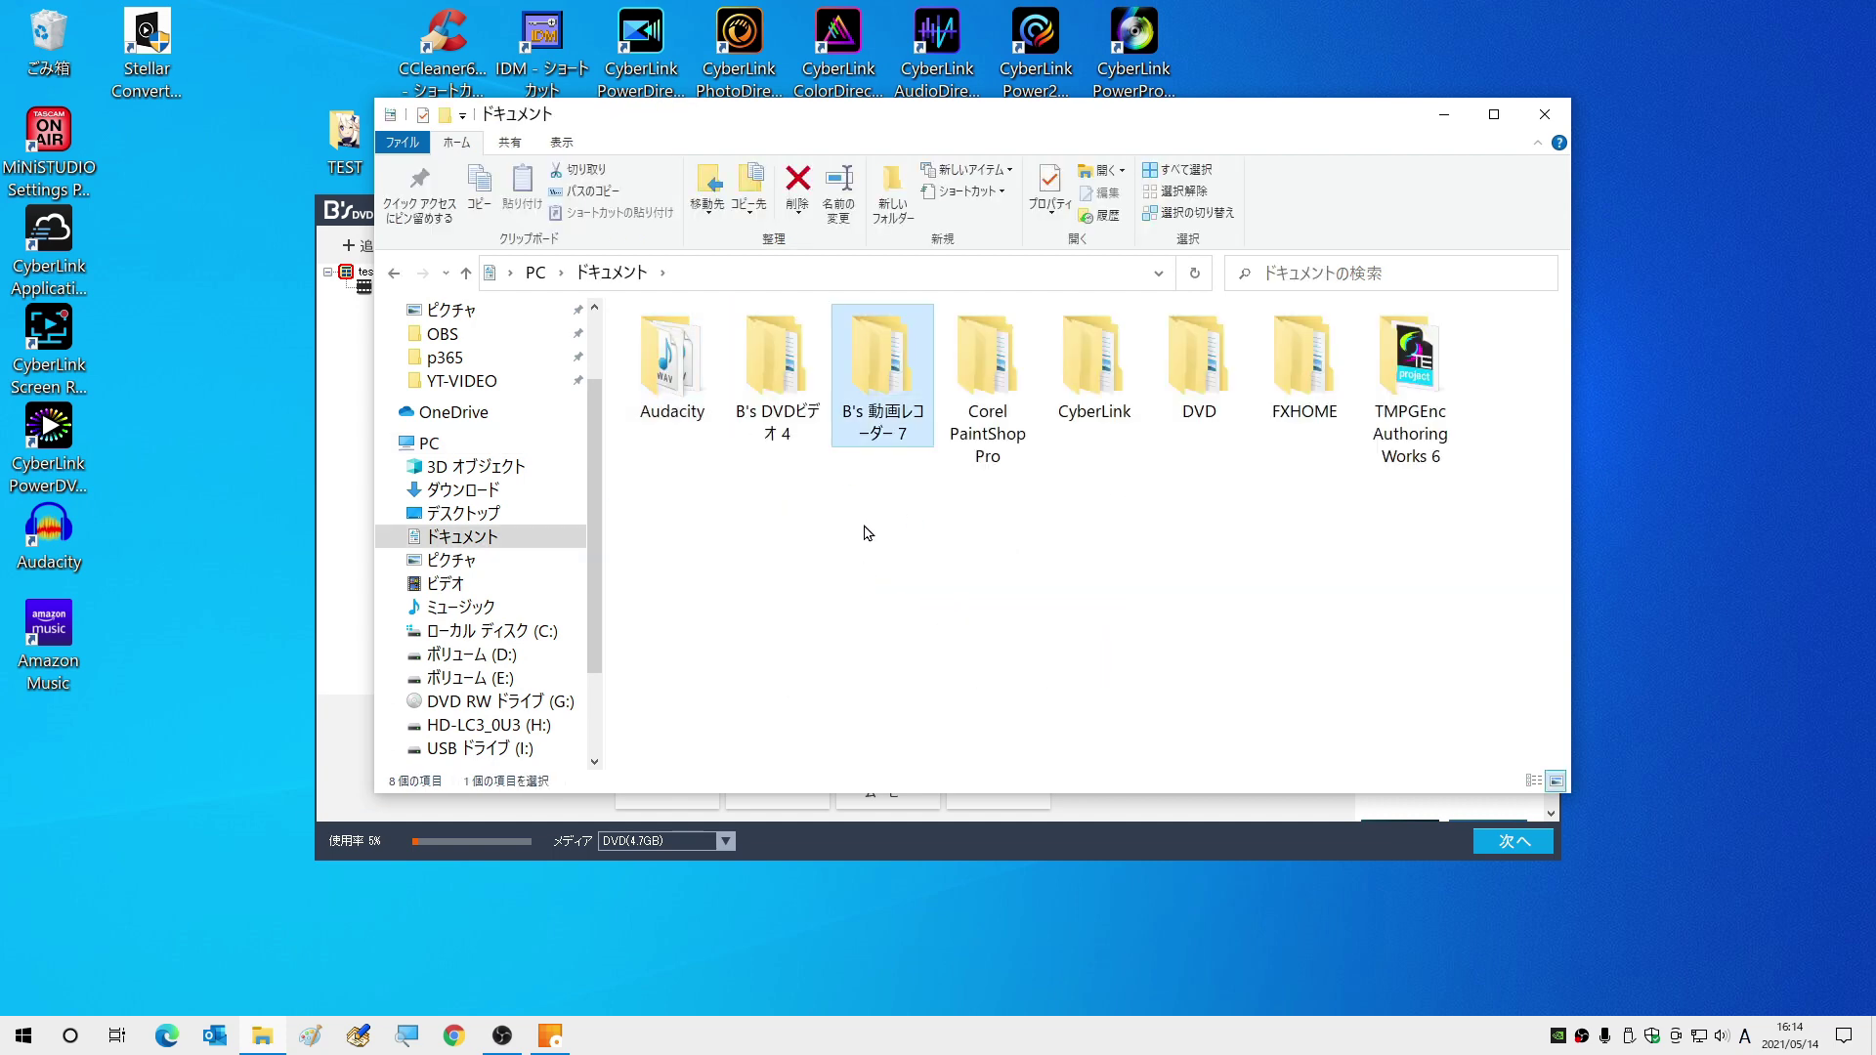
{"action": "double_click", "coordinate": [875, 364]}
{"action": "left_click", "coordinate": [688, 391]}
{"action": "double_click", "coordinate": [674, 389]}
{"action": "left_click", "coordinate": [691, 416]}
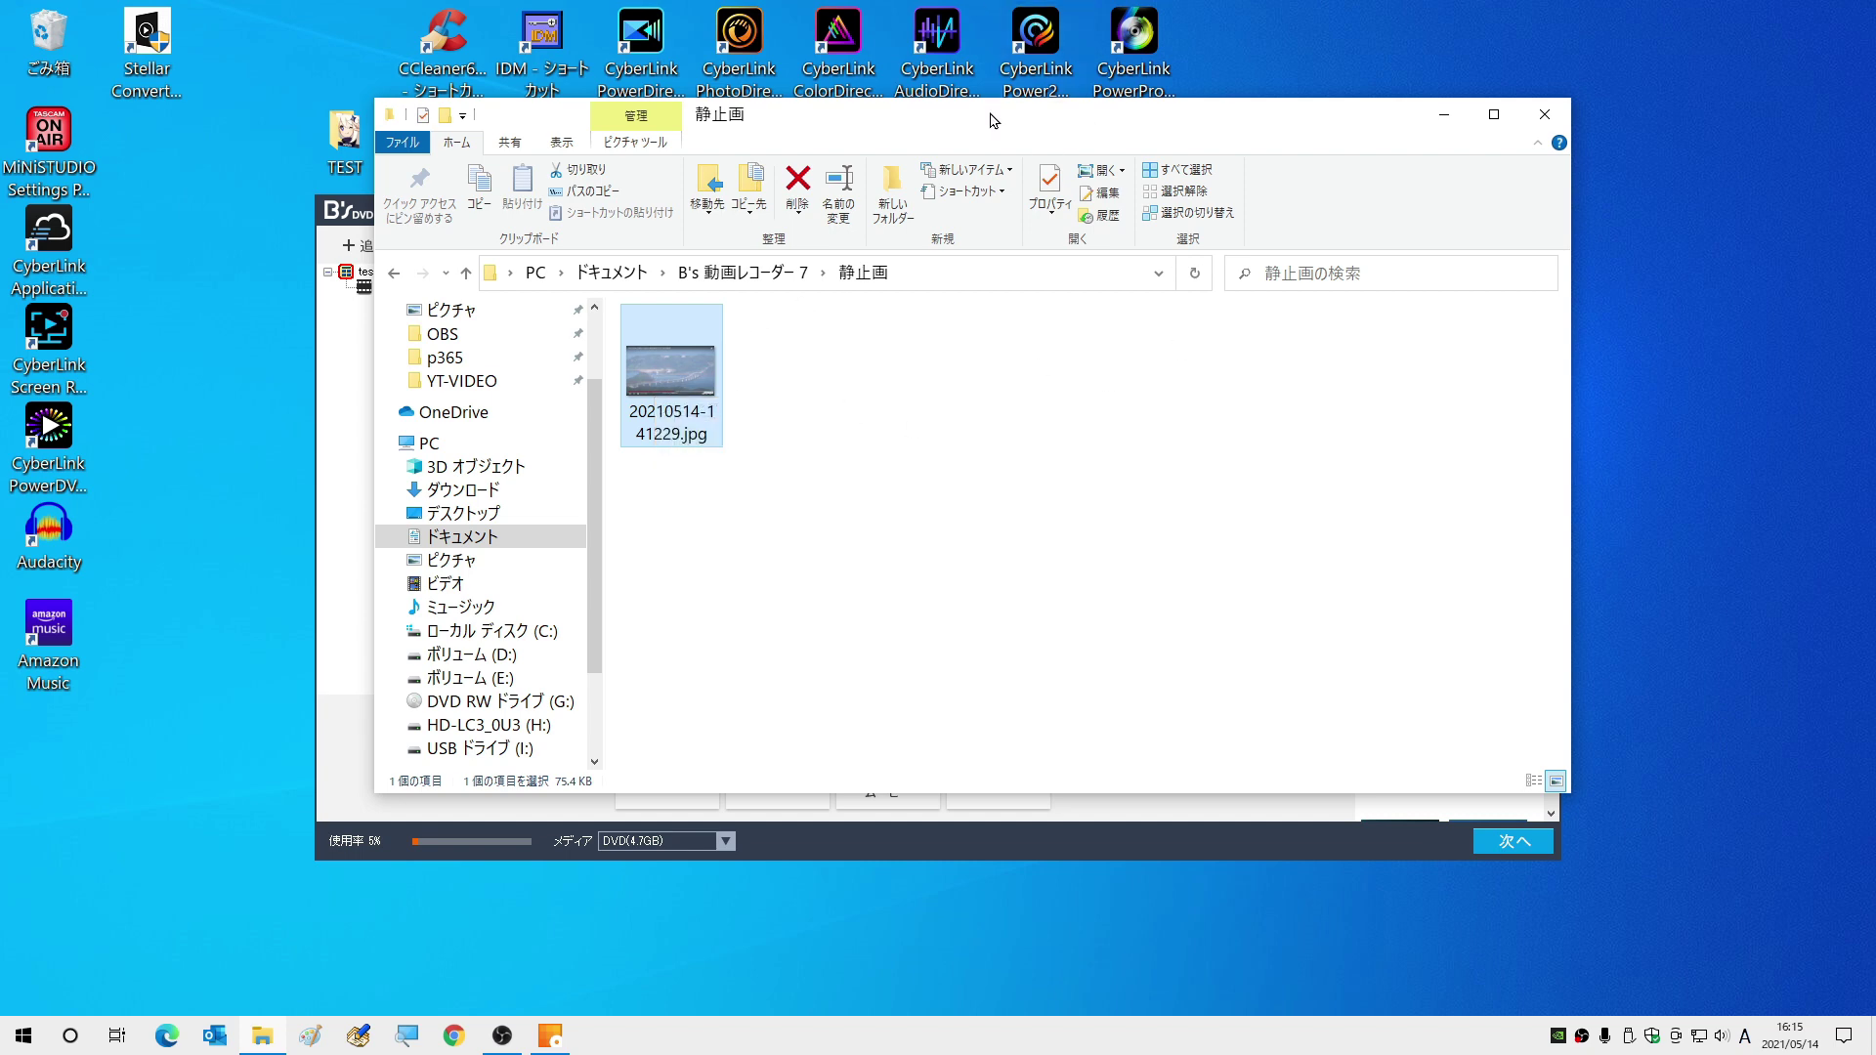
{"action": "left_click_drag", "start_coordinate": [990, 121], "coordinate": [1123, 637]}
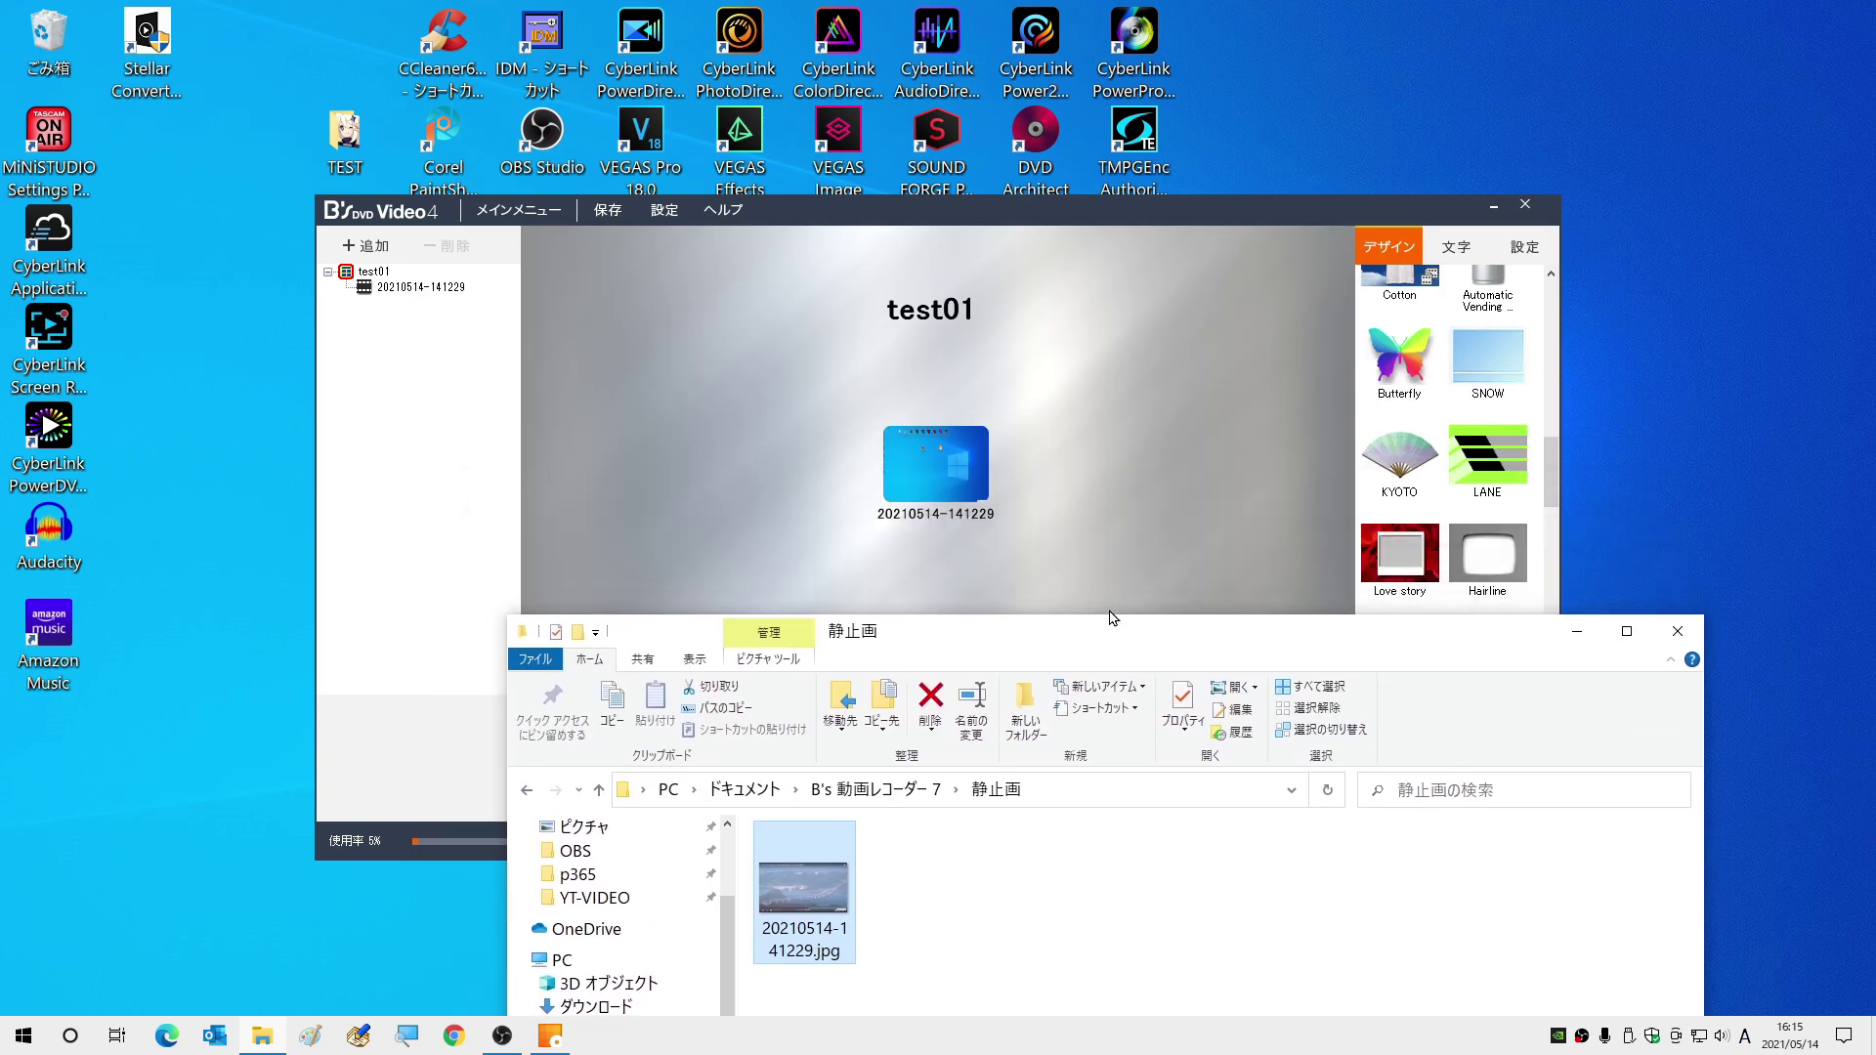
{"action": "left_click", "coordinate": [713, 466]}
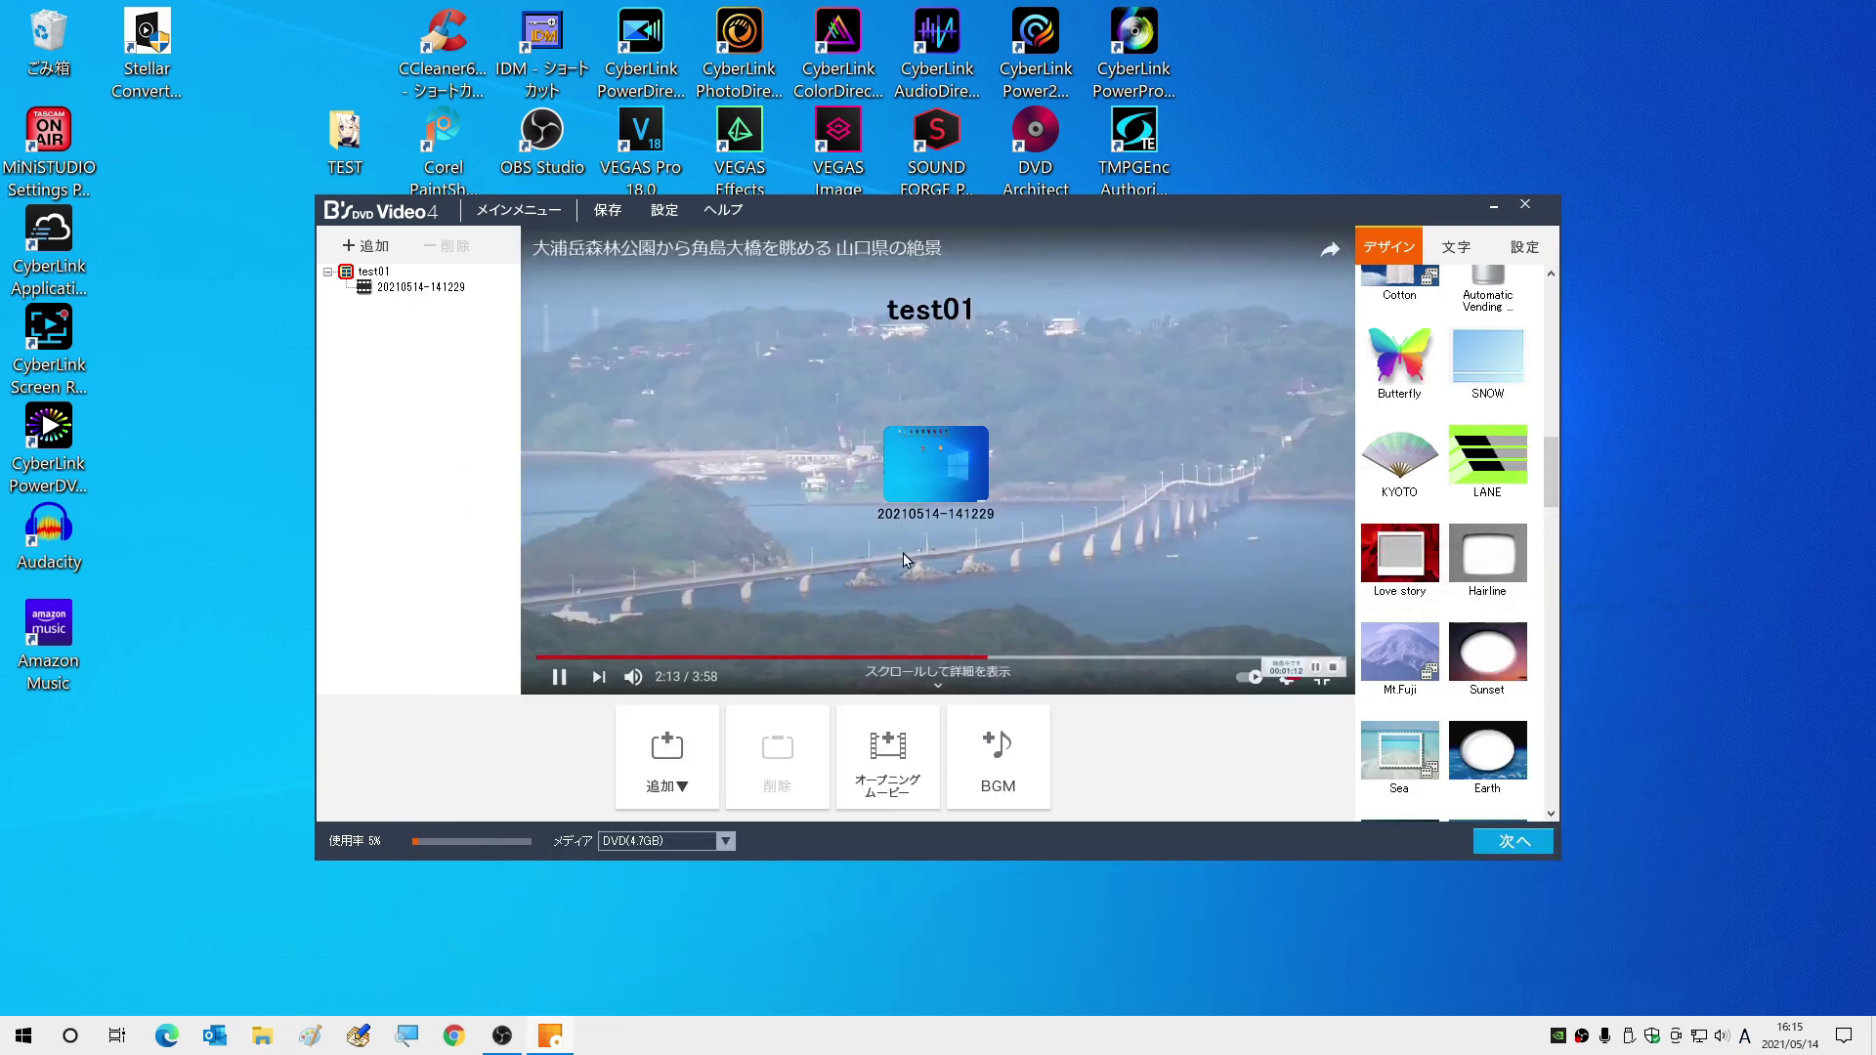
Set the menu title text test01 to magenta at 36 pt.
{"action": "double_click", "coordinate": [956, 319]}
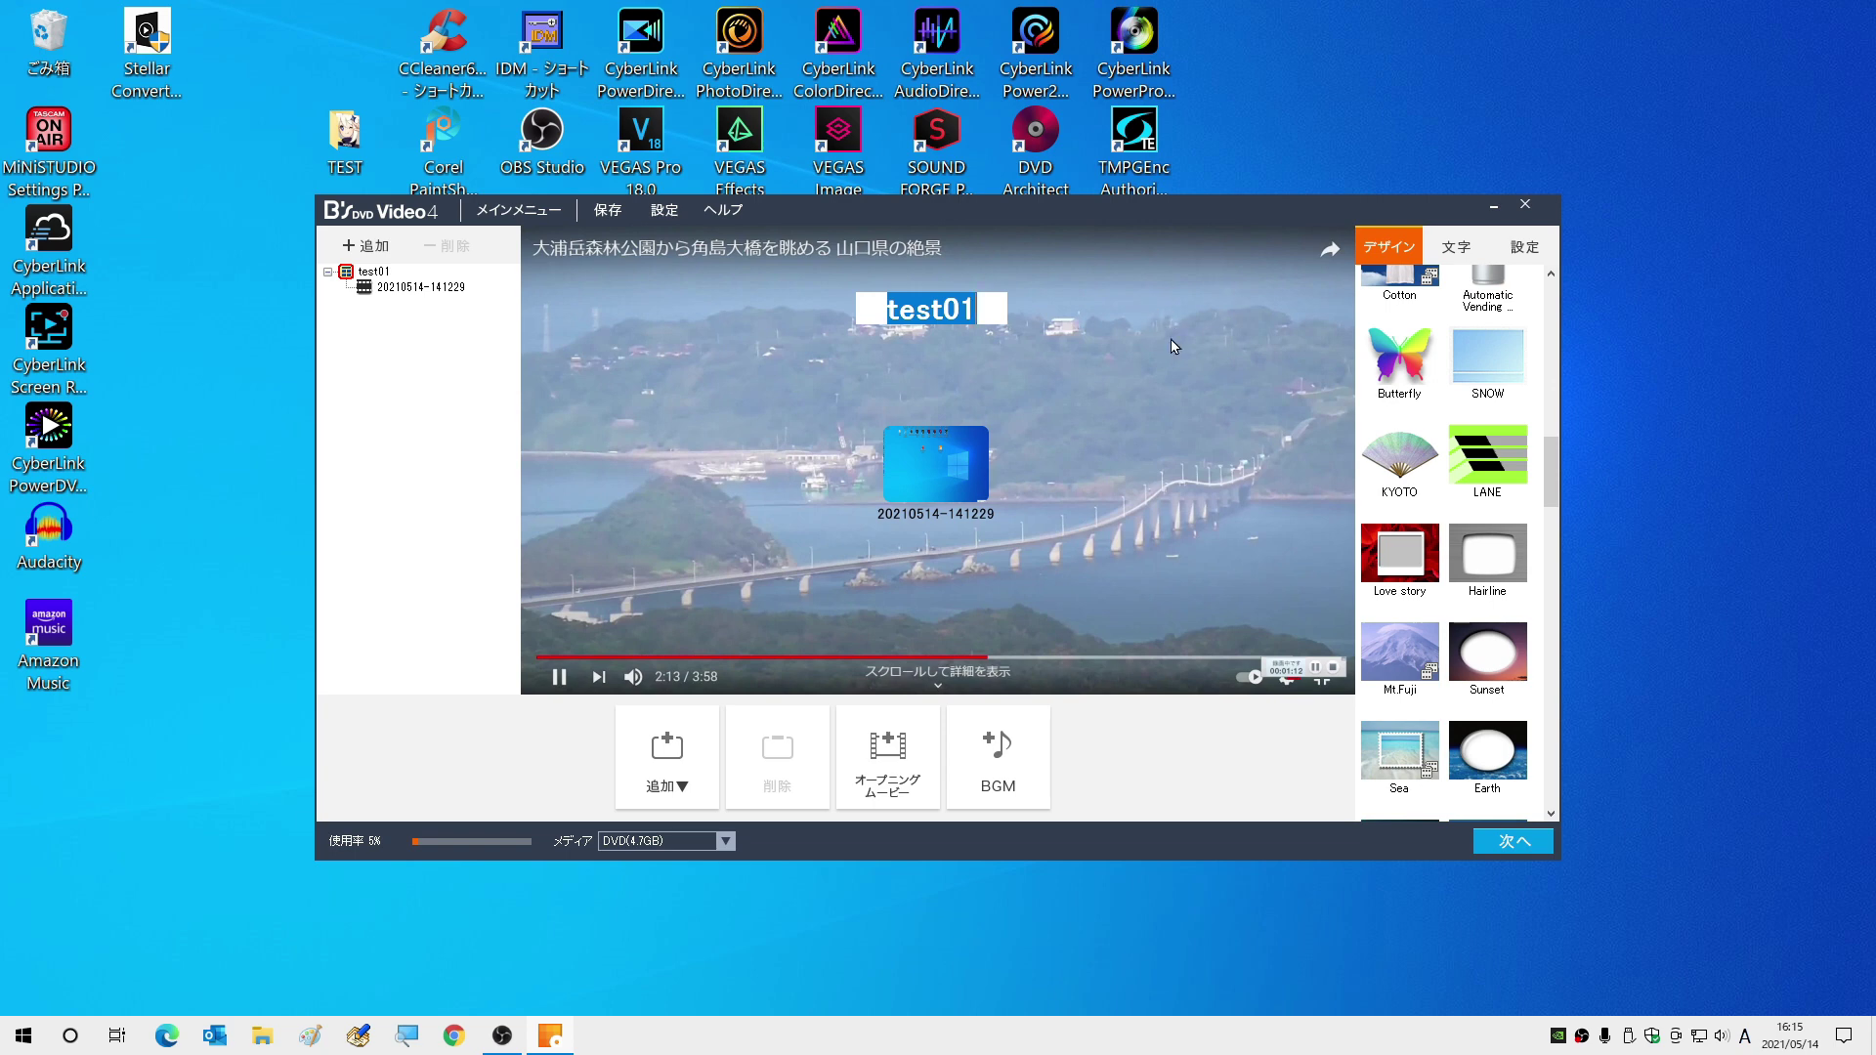
{"action": "left_click", "coordinate": [1458, 250]}
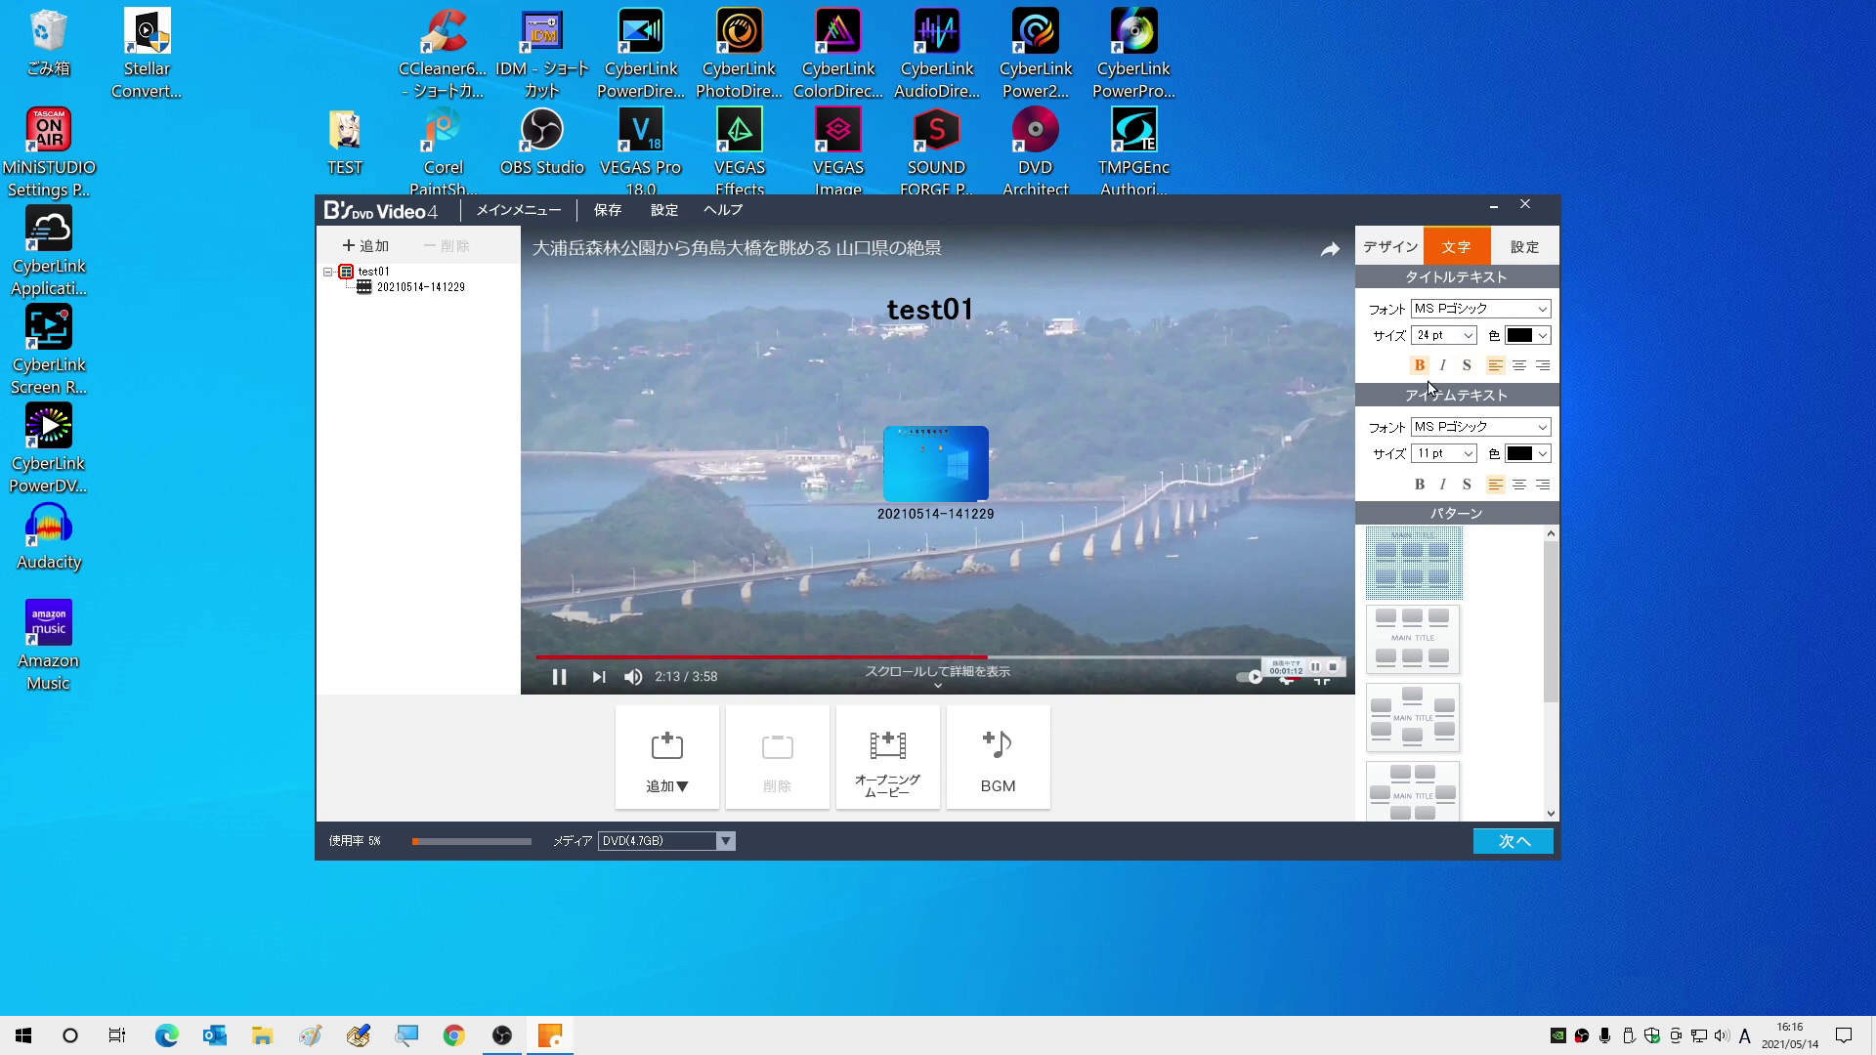
{"action": "left_click", "coordinate": [1540, 336]}
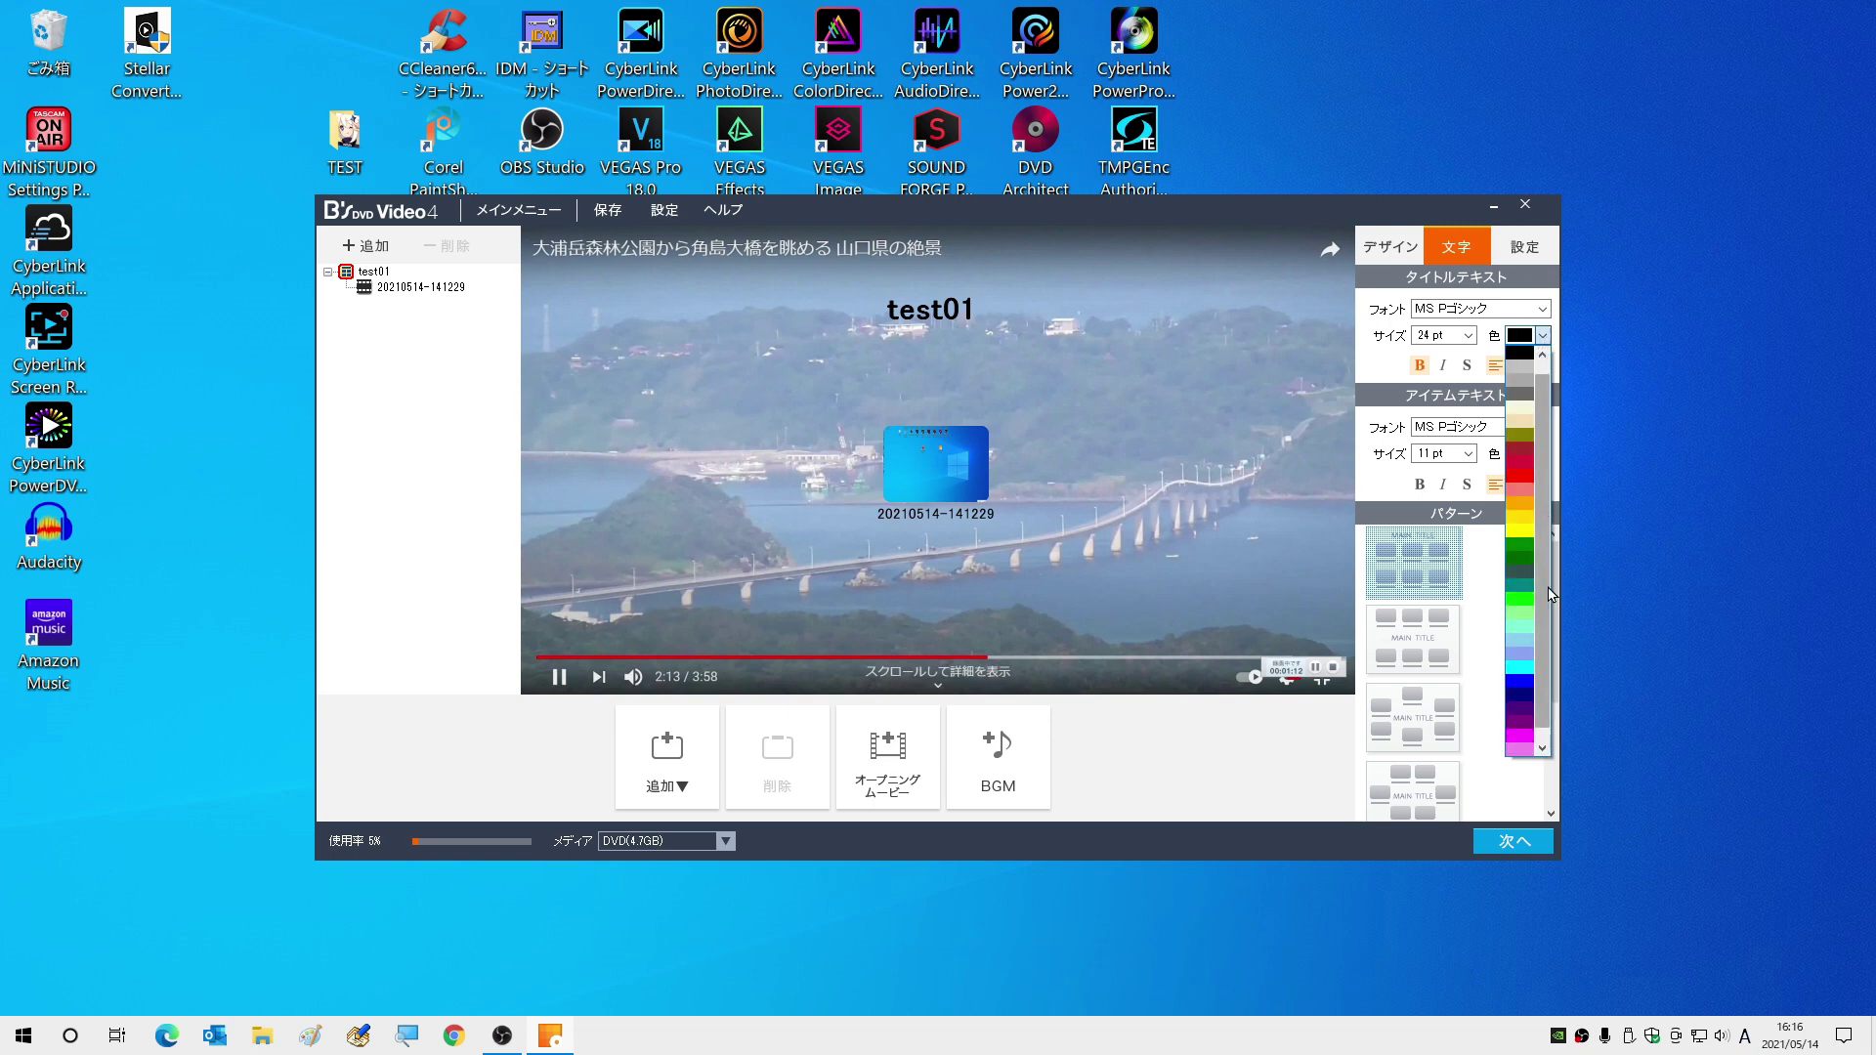
{"action": "left_click", "coordinate": [1518, 747]}
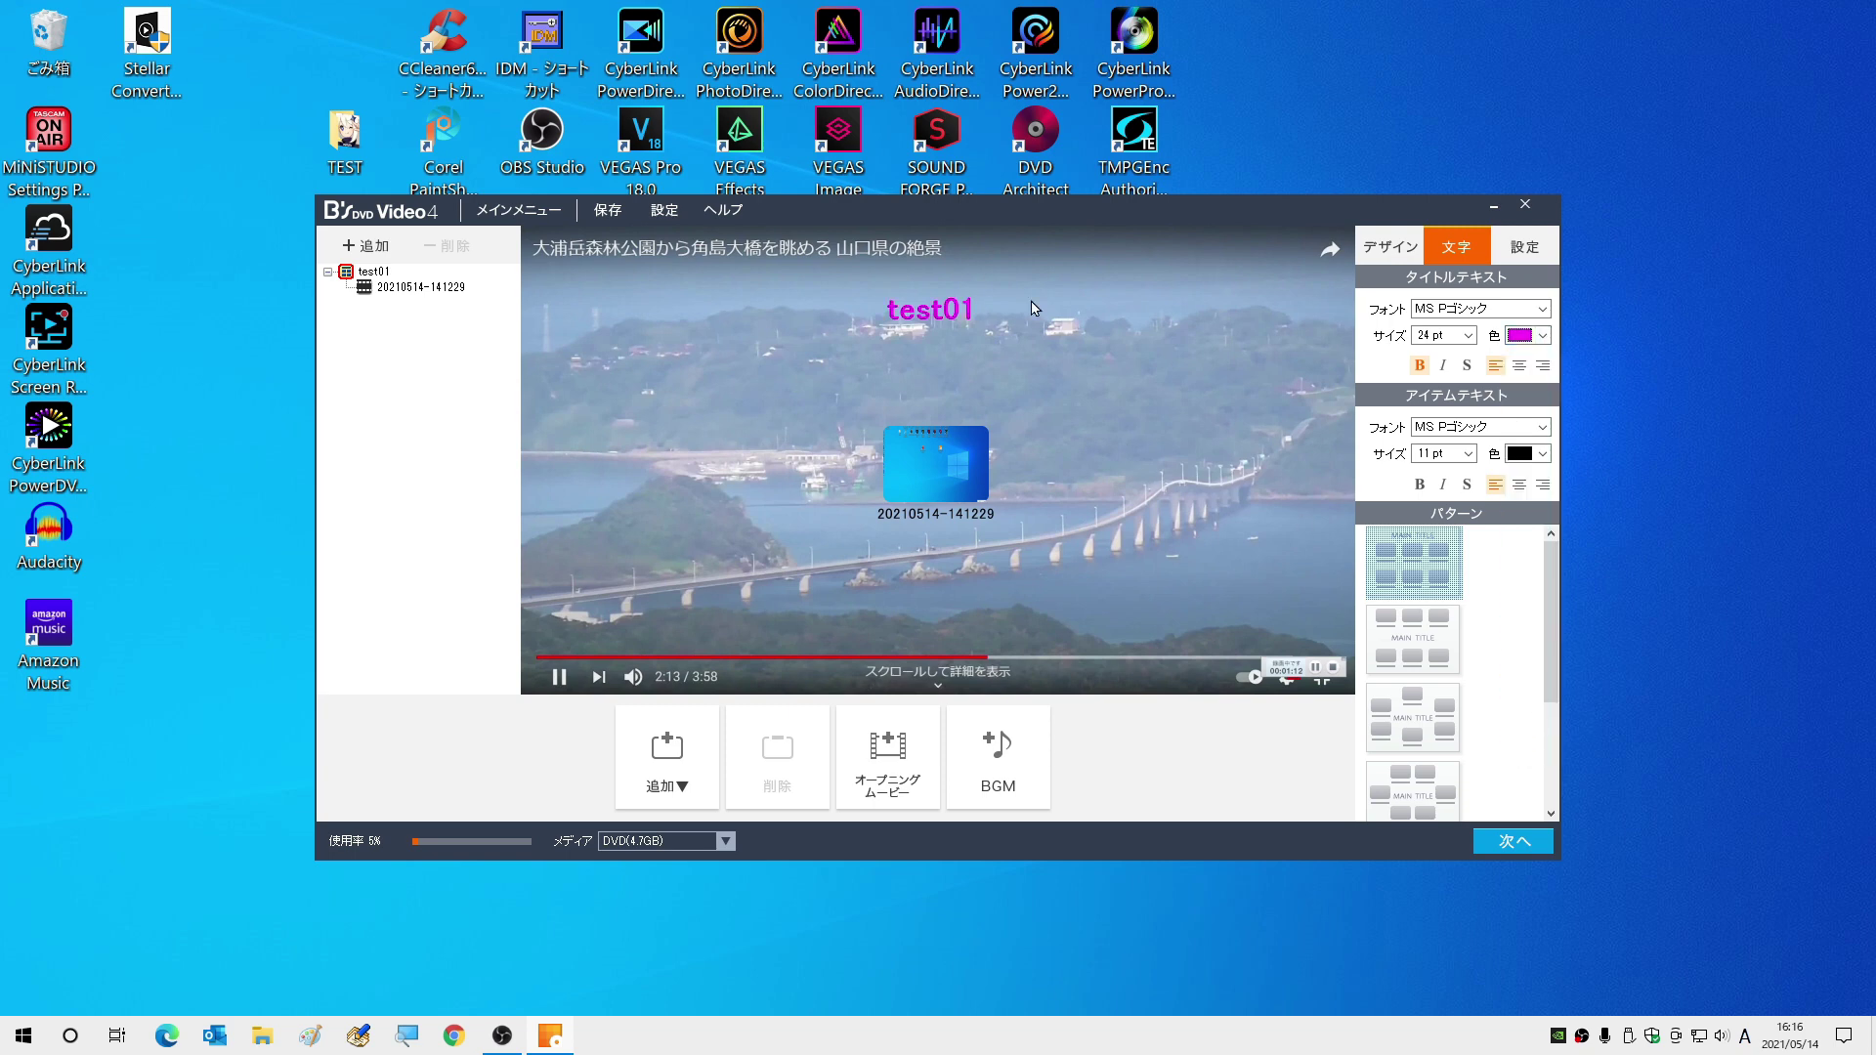
{"action": "left_click", "coordinate": [1472, 337]}
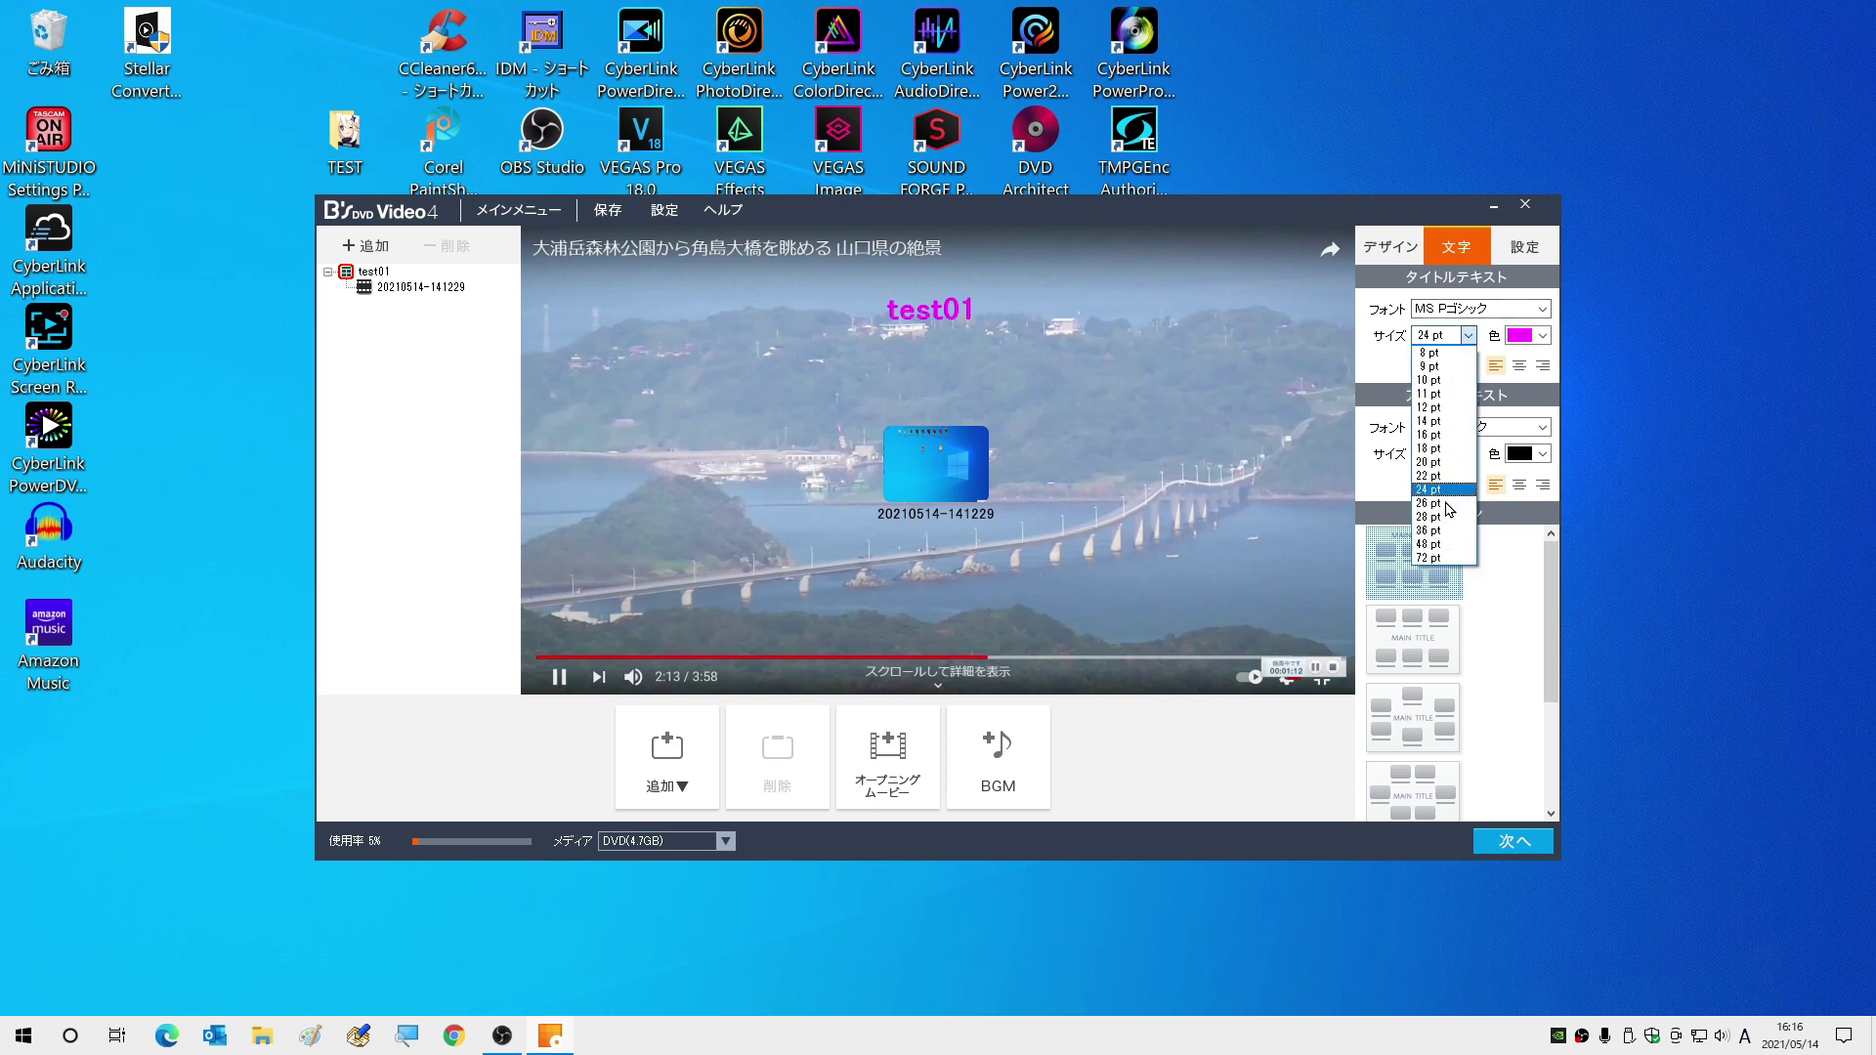
{"action": "left_click", "coordinate": [1447, 531]}
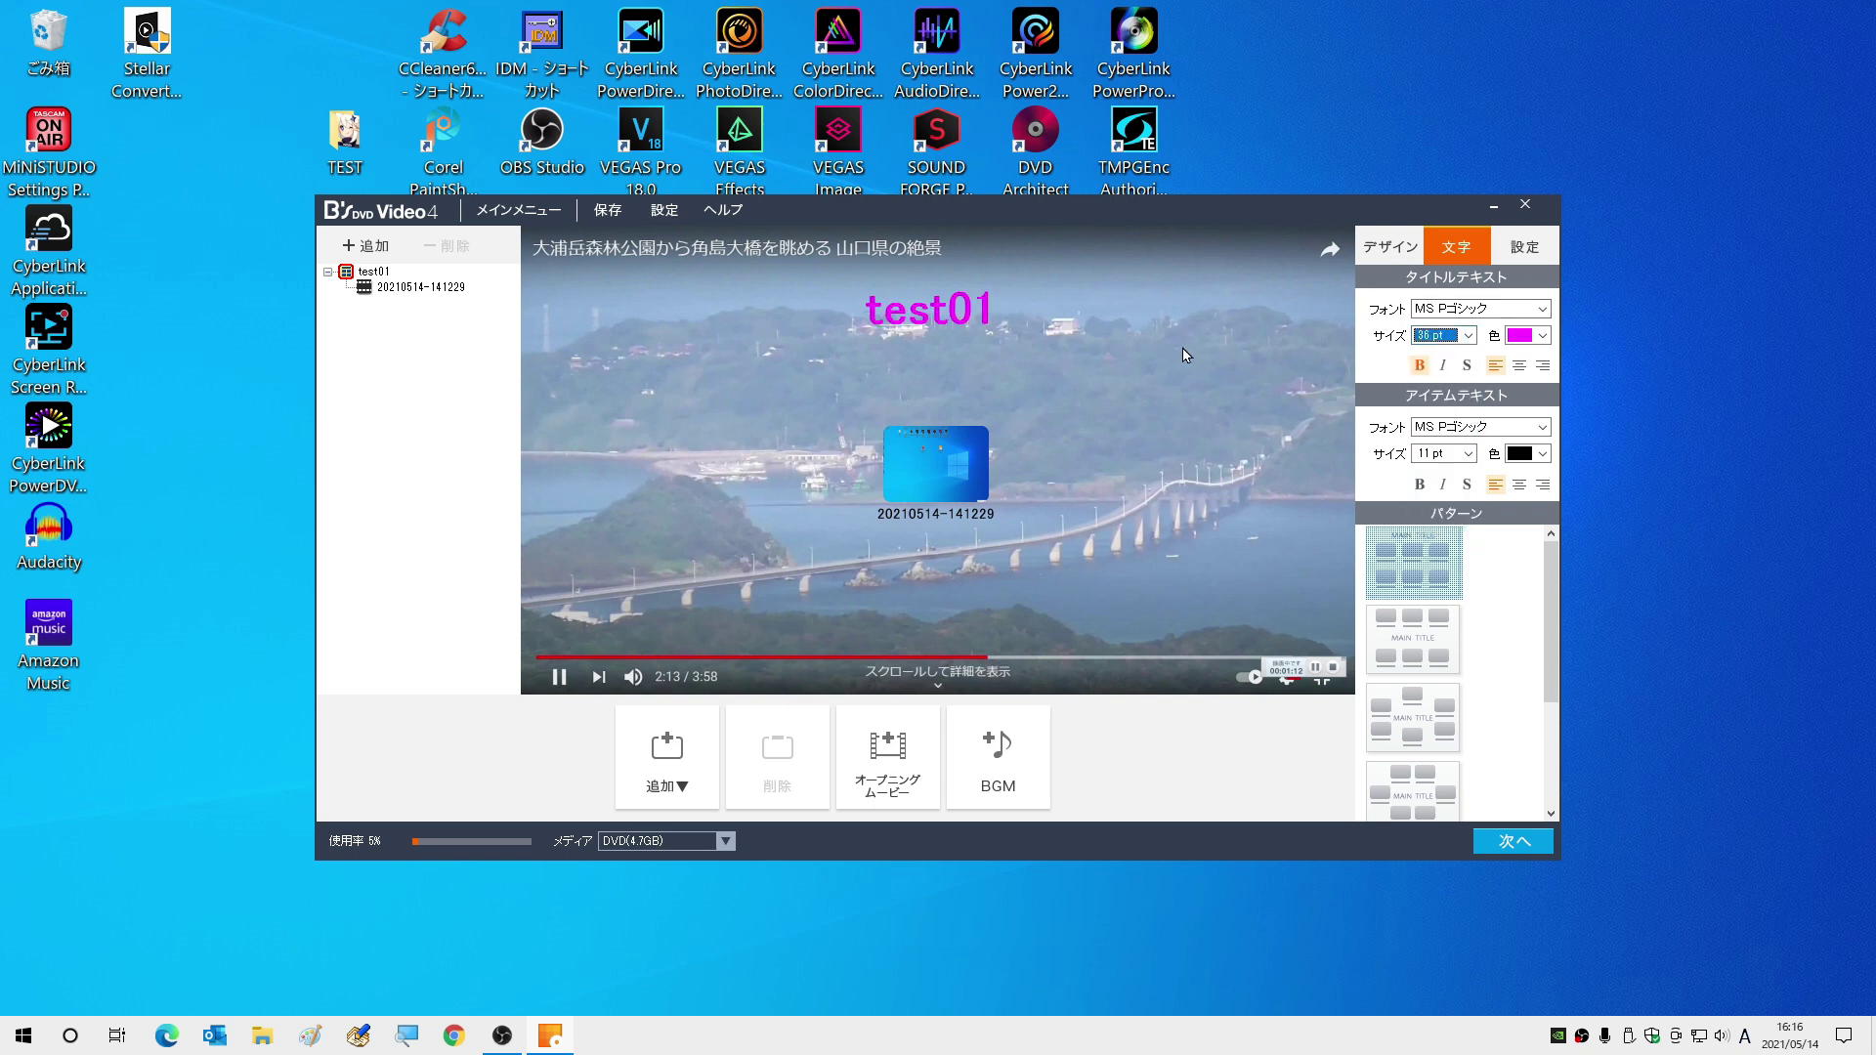
Set the item text under the video thumbnail to blue at 20 pt.
{"action": "left_click", "coordinate": [963, 470]}
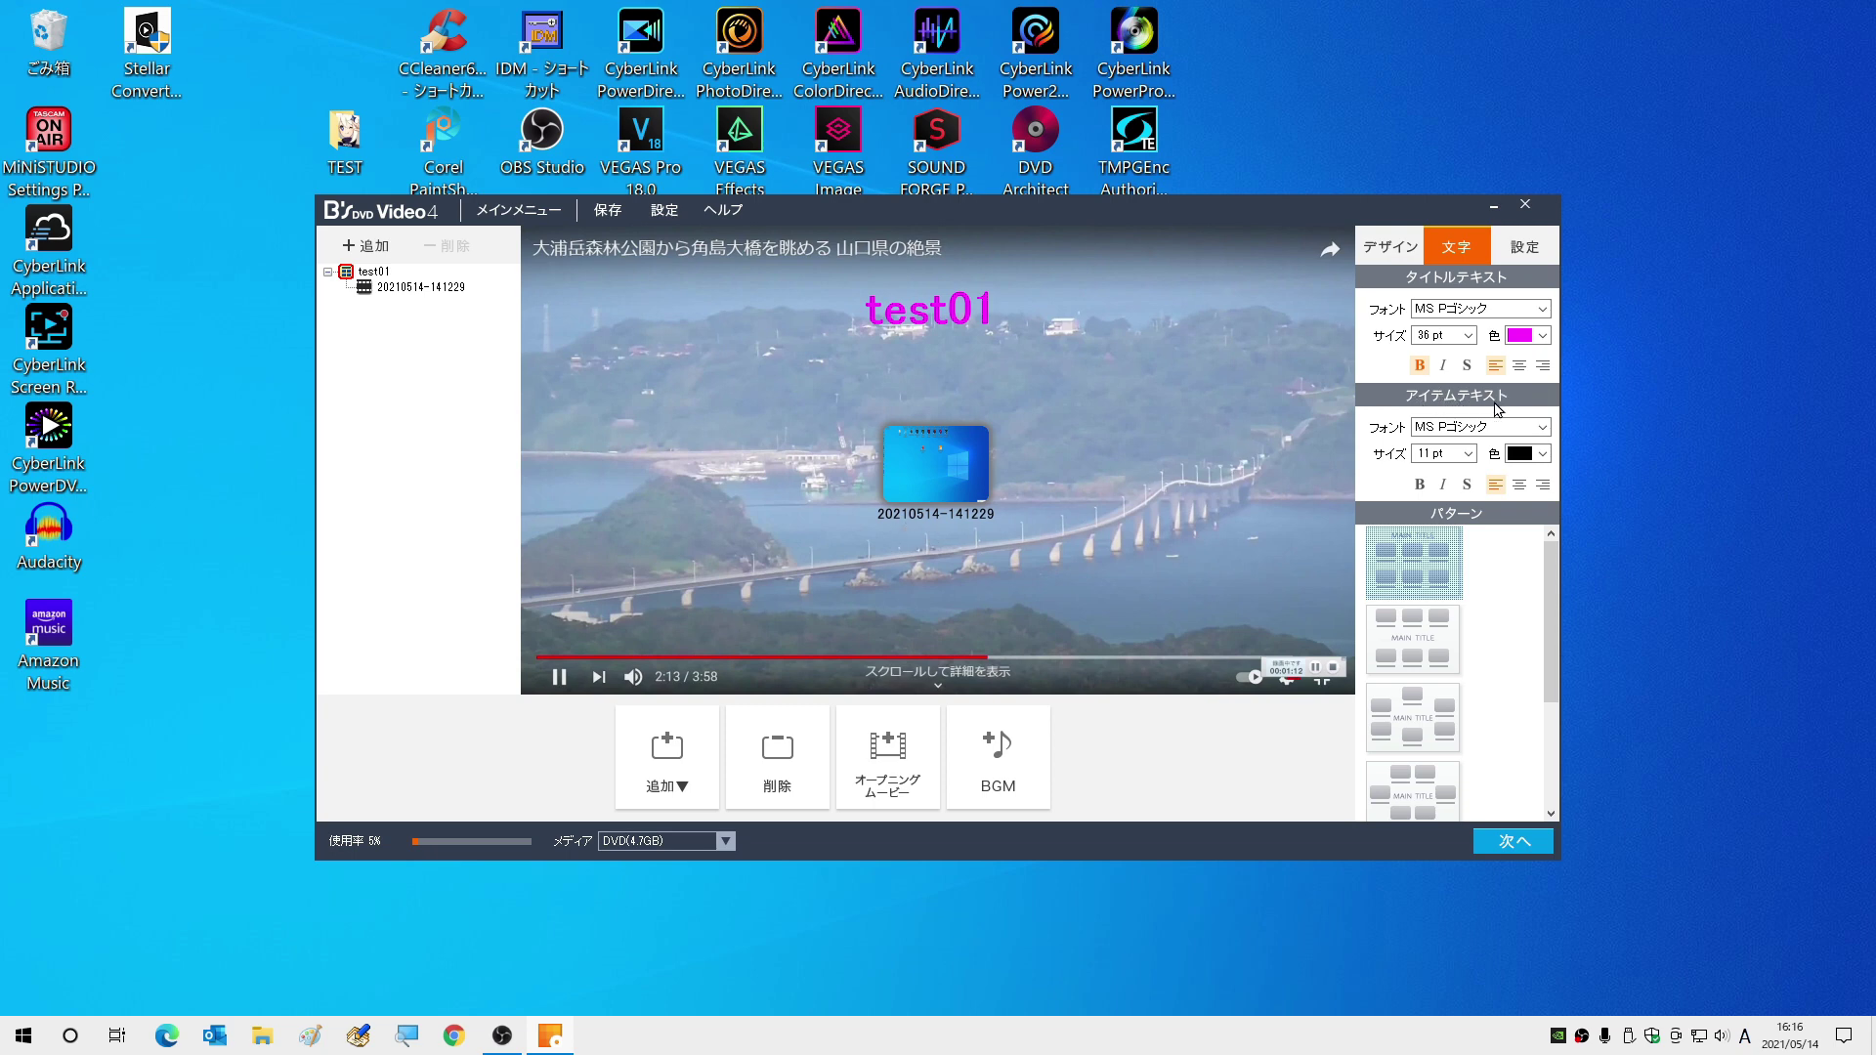
{"action": "left_click", "coordinate": [1542, 453]}
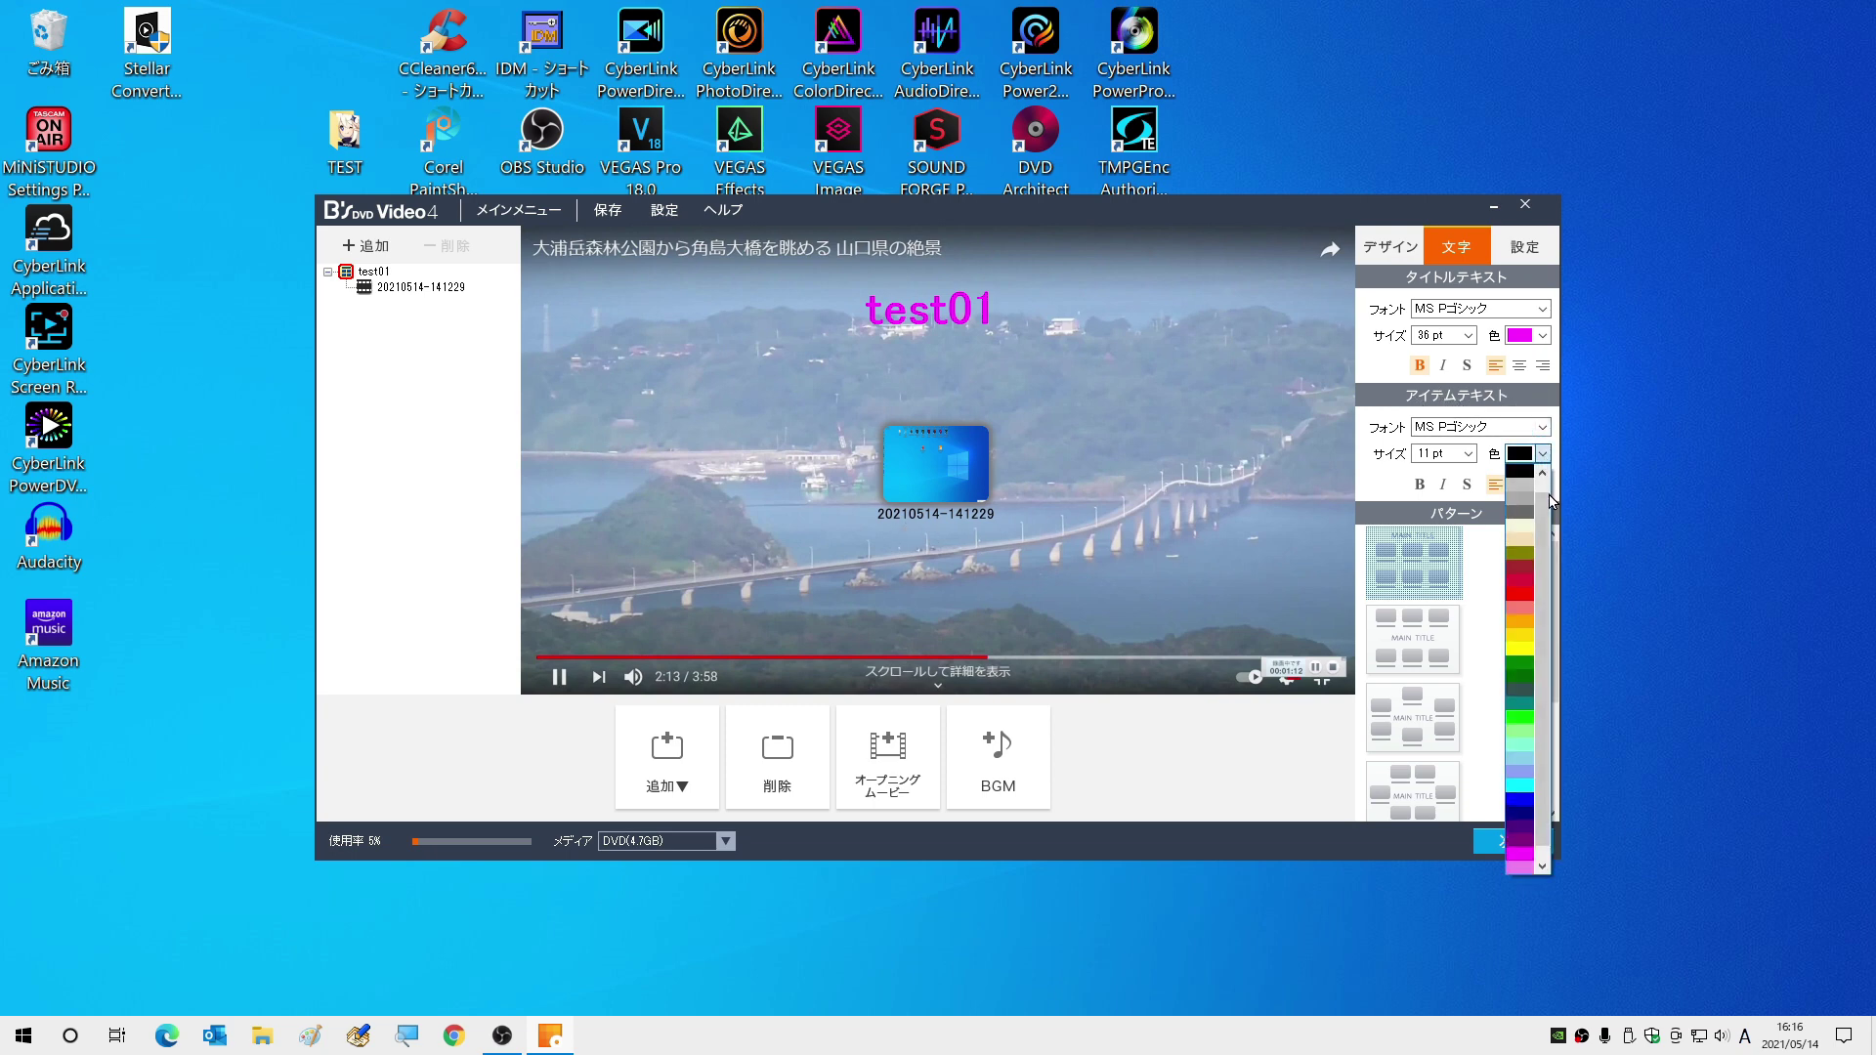
{"action": "left_click", "coordinate": [1519, 799]}
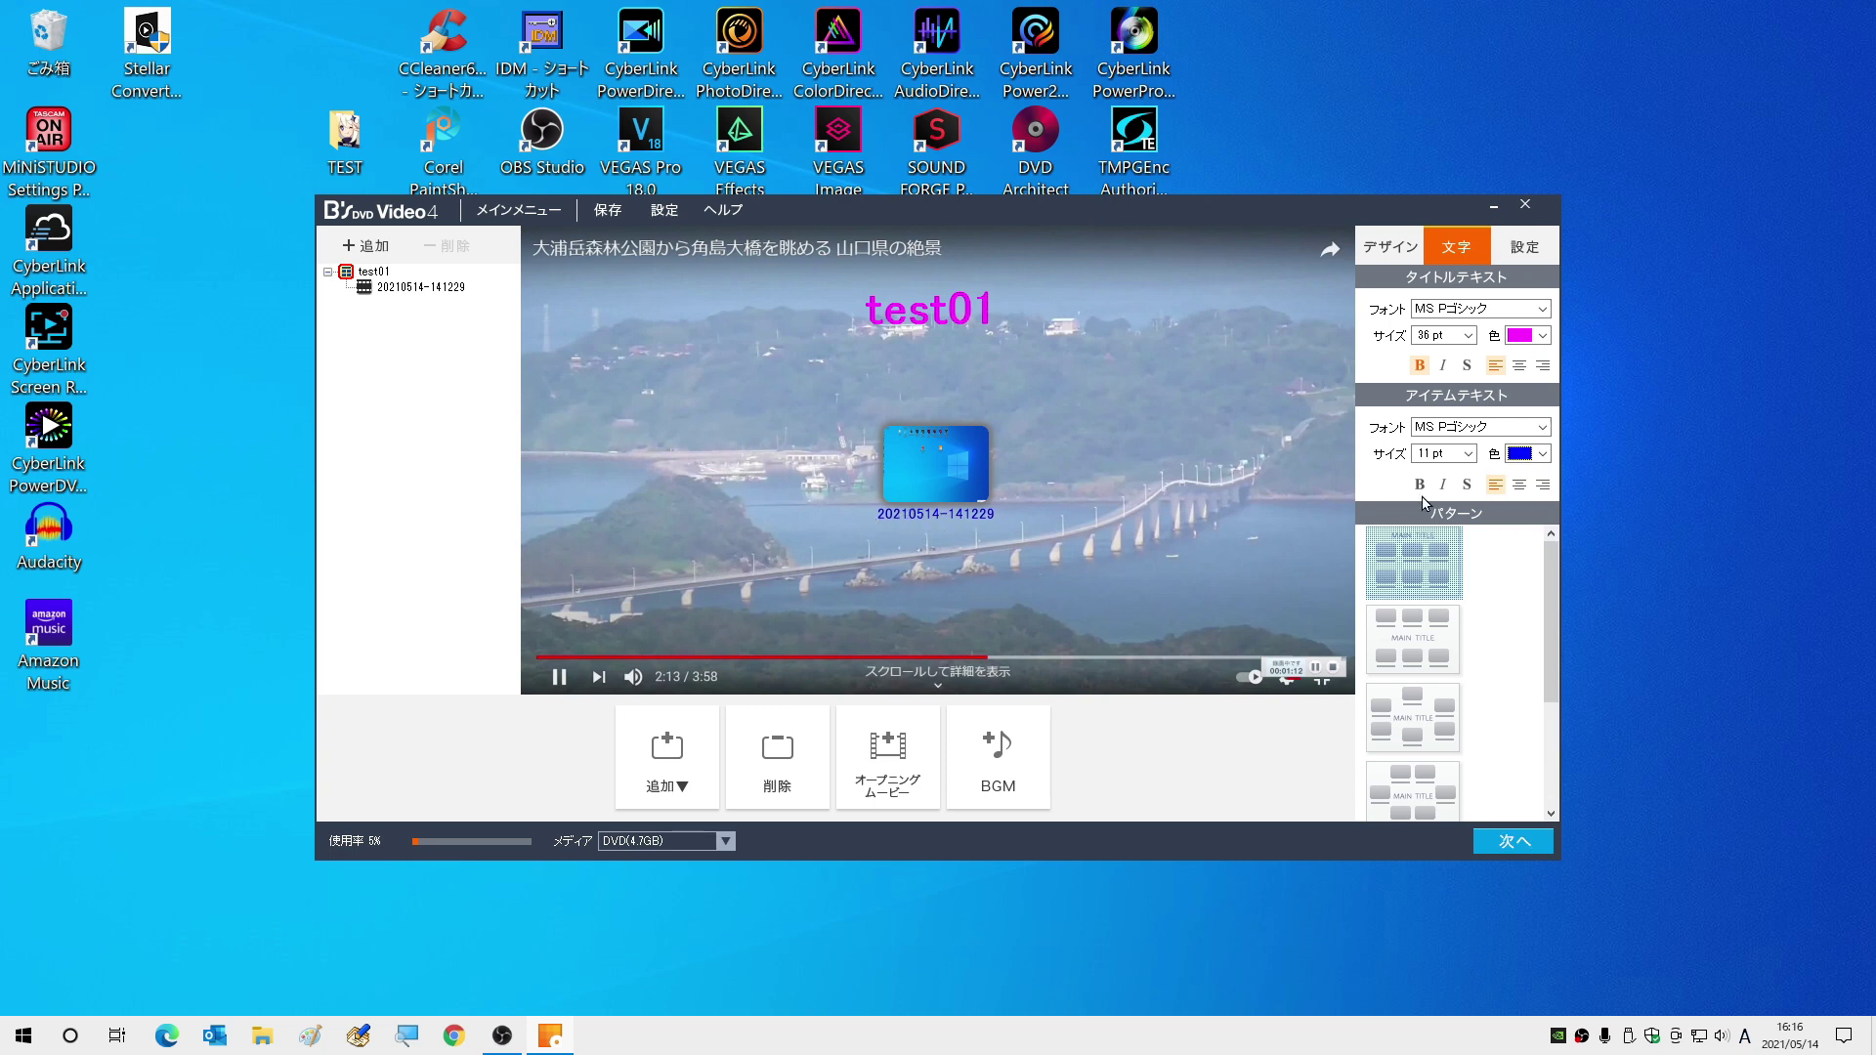
{"action": "left_click", "coordinate": [1468, 453]}
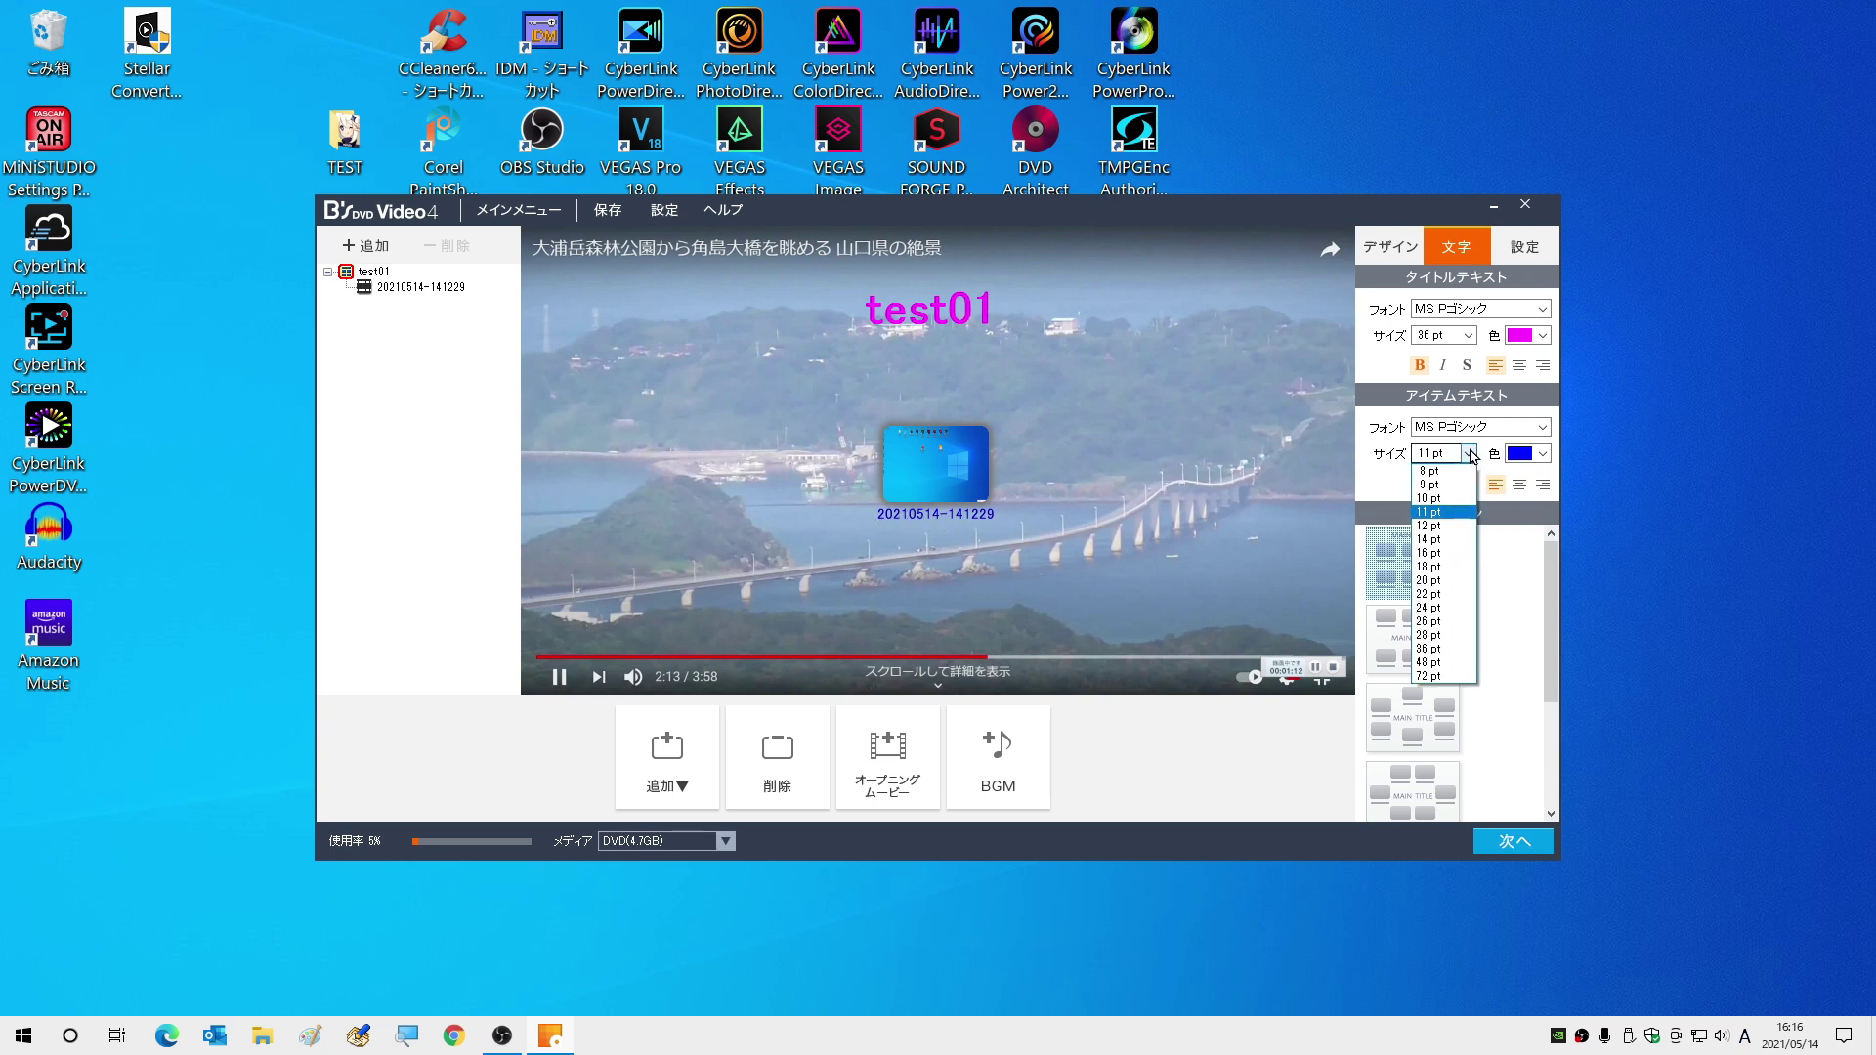
{"action": "left_click", "coordinate": [1447, 583]}
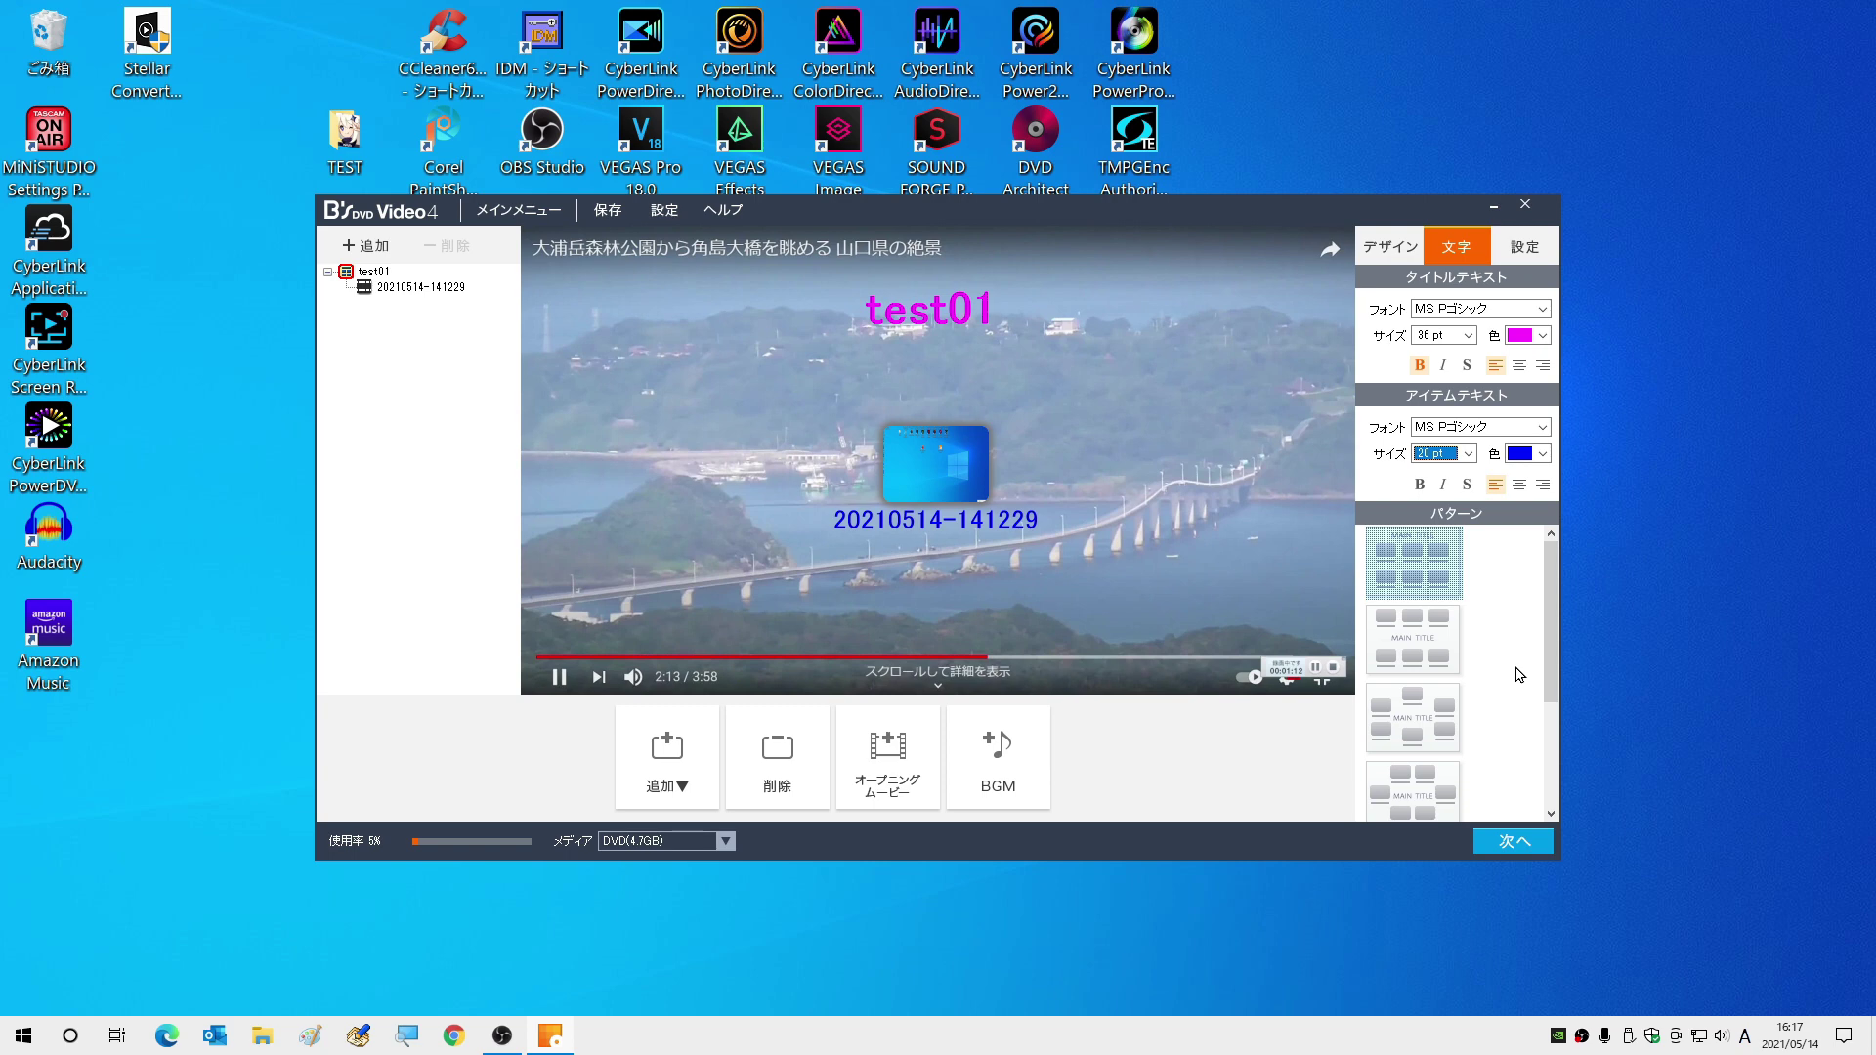
Try the other layout patterns for the menu's title and thumbnail, and return to the first pattern.
{"action": "left_click", "coordinate": [1417, 655]}
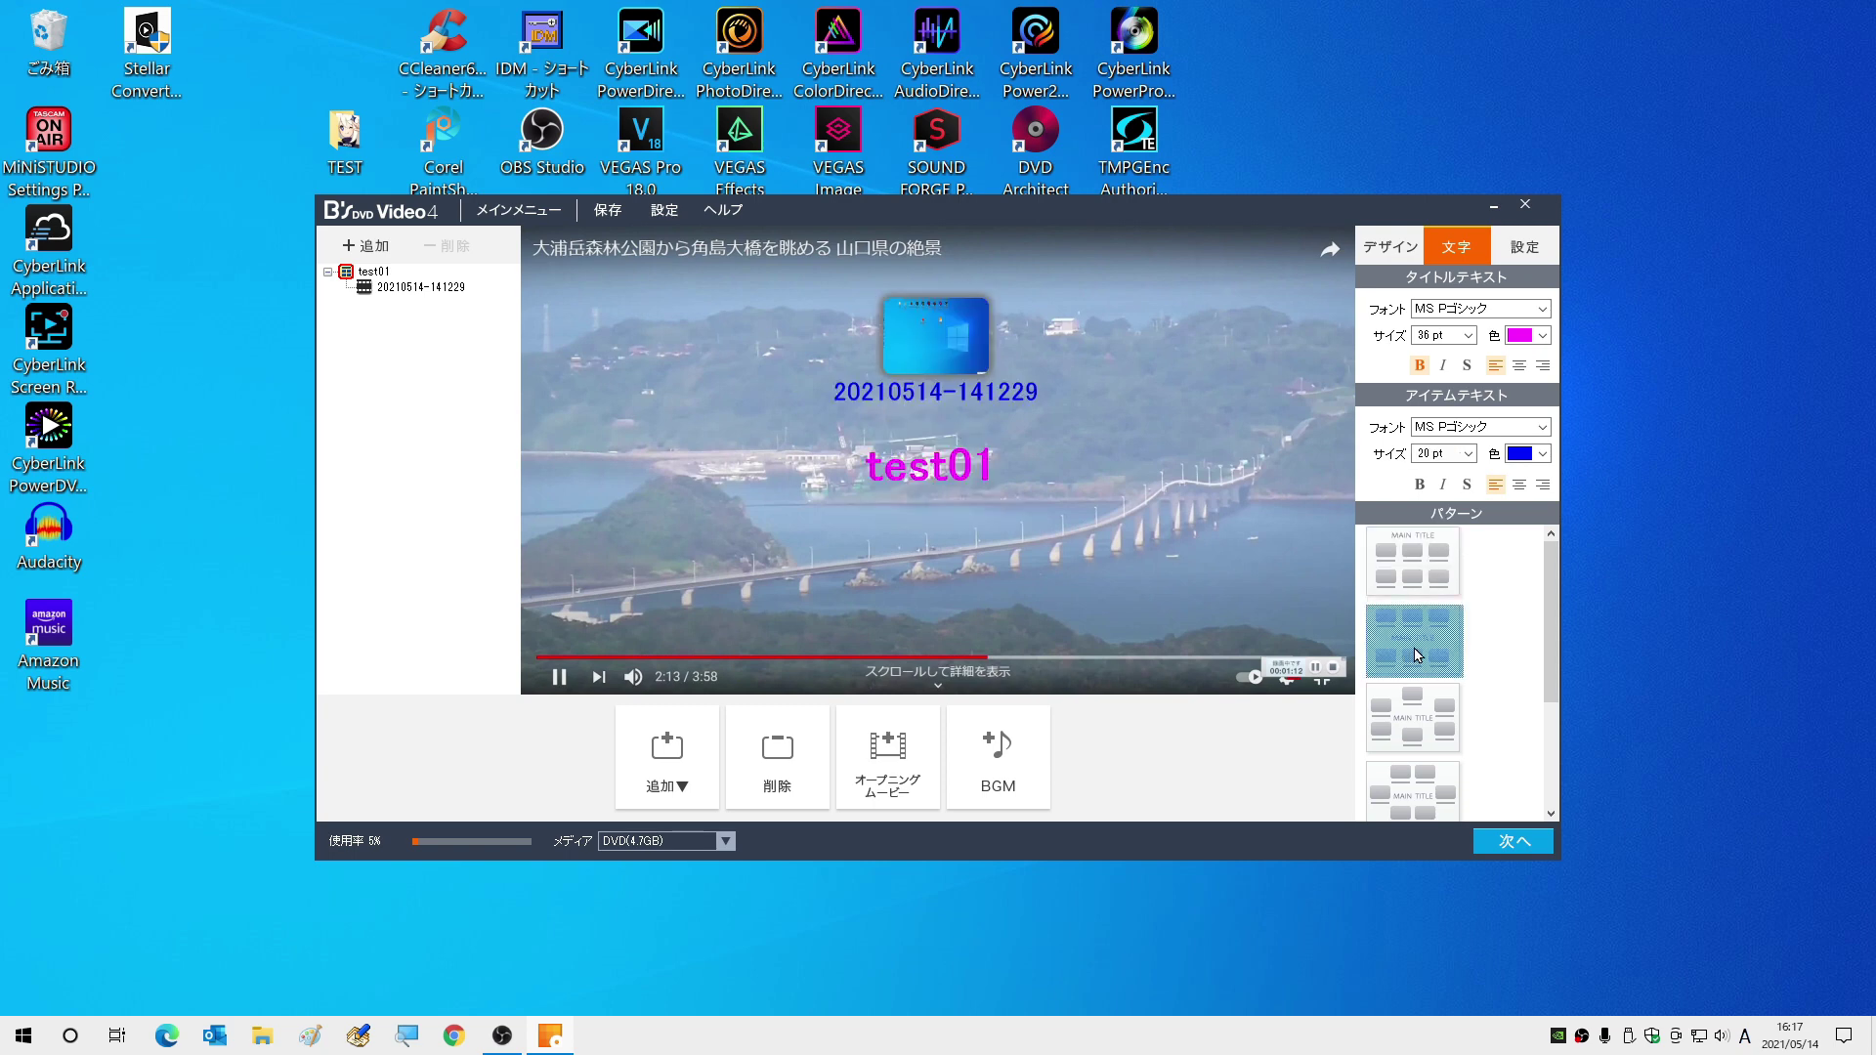
{"action": "left_click", "coordinate": [1432, 731]}
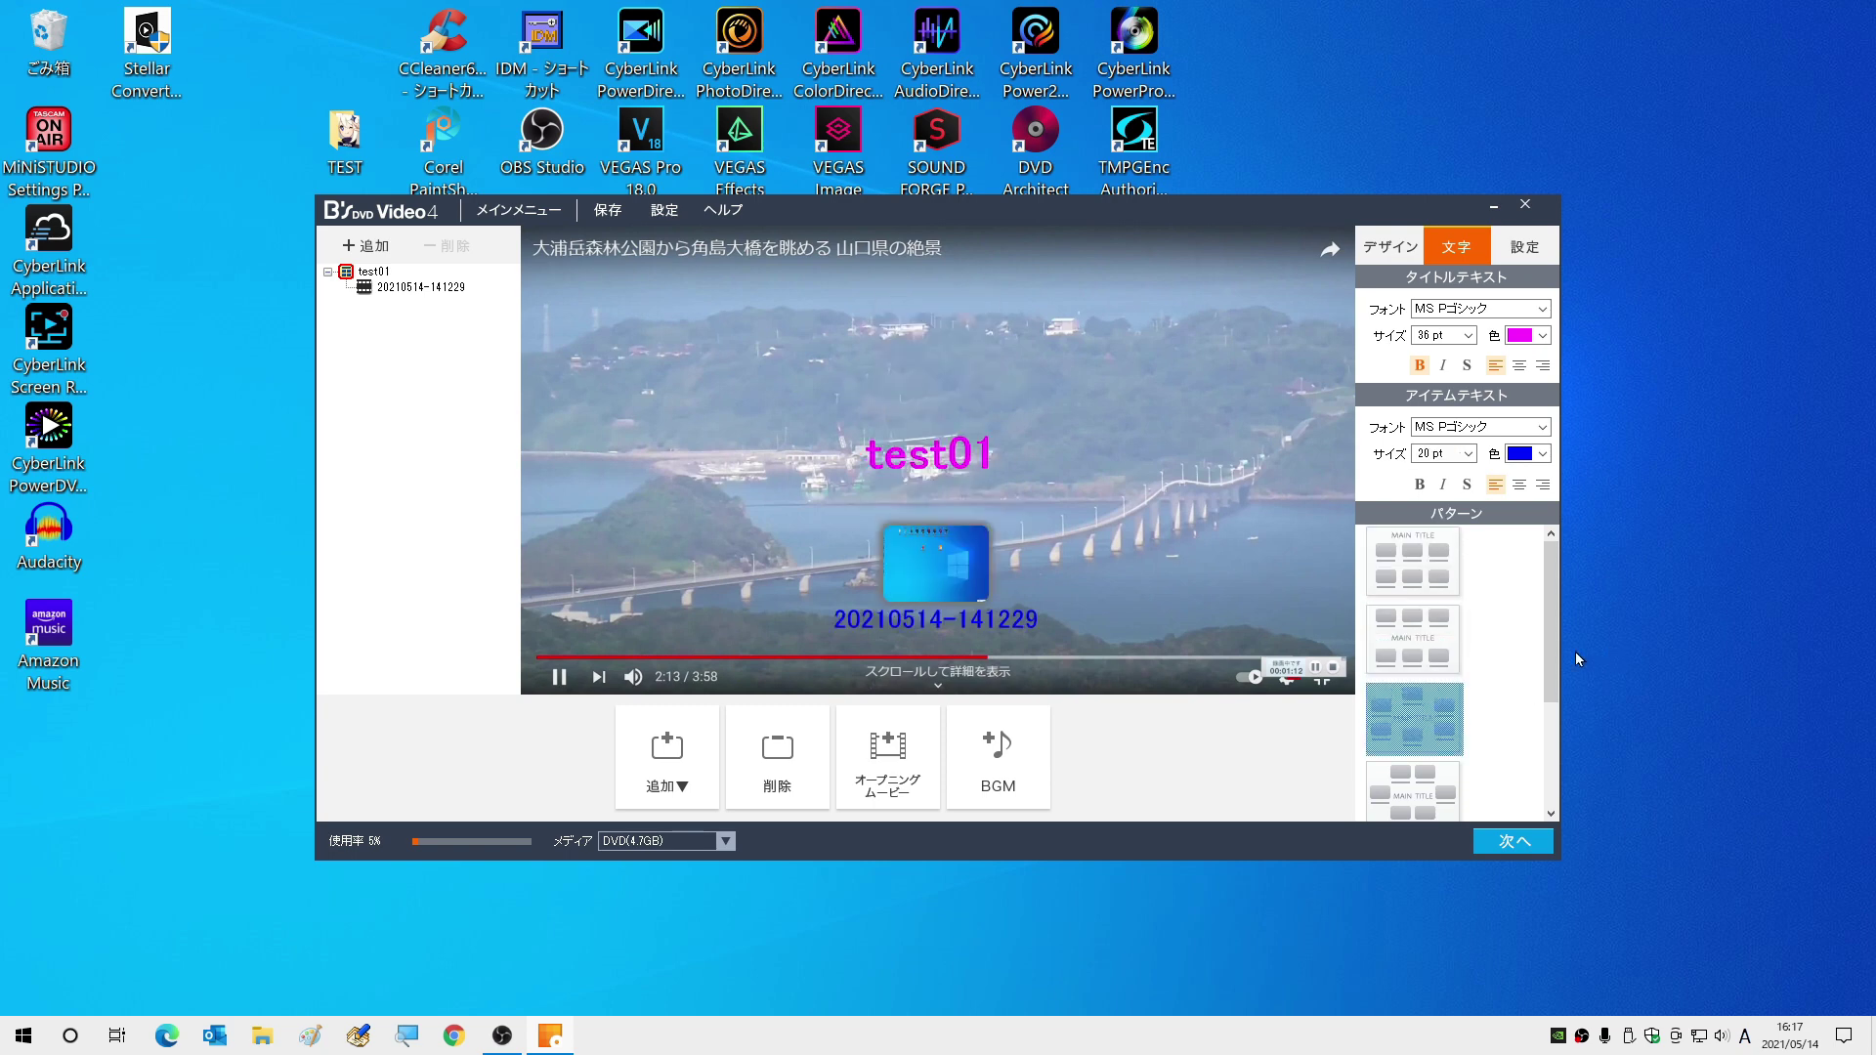
{"action": "scroll", "coordinate": [1466, 722], "scroll_direction": "down", "scroll_amount": 2}
{"action": "left_click", "coordinate": [1415, 637]}
{"action": "left_click", "coordinate": [1418, 725]}
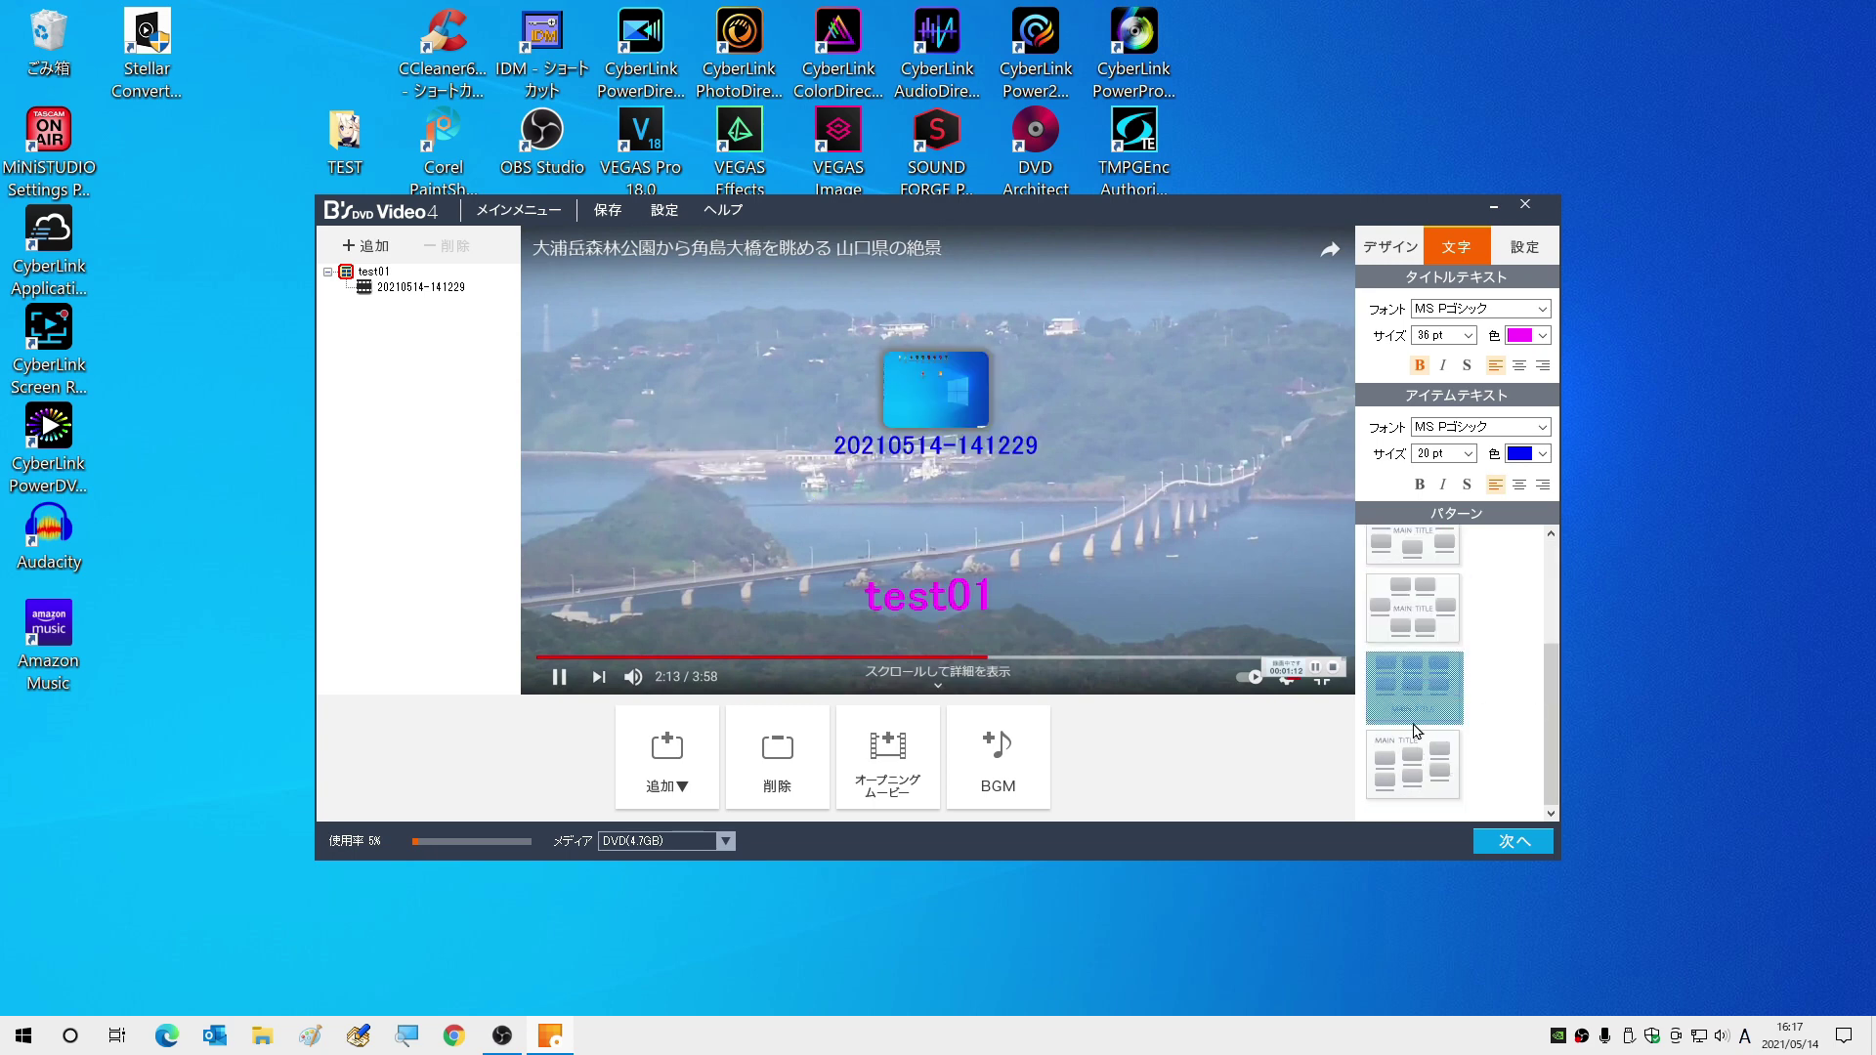
{"action": "left_click", "coordinate": [1414, 781]}
{"action": "scroll", "coordinate": [1486, 657], "scroll_direction": "up", "scroll_amount": 3}
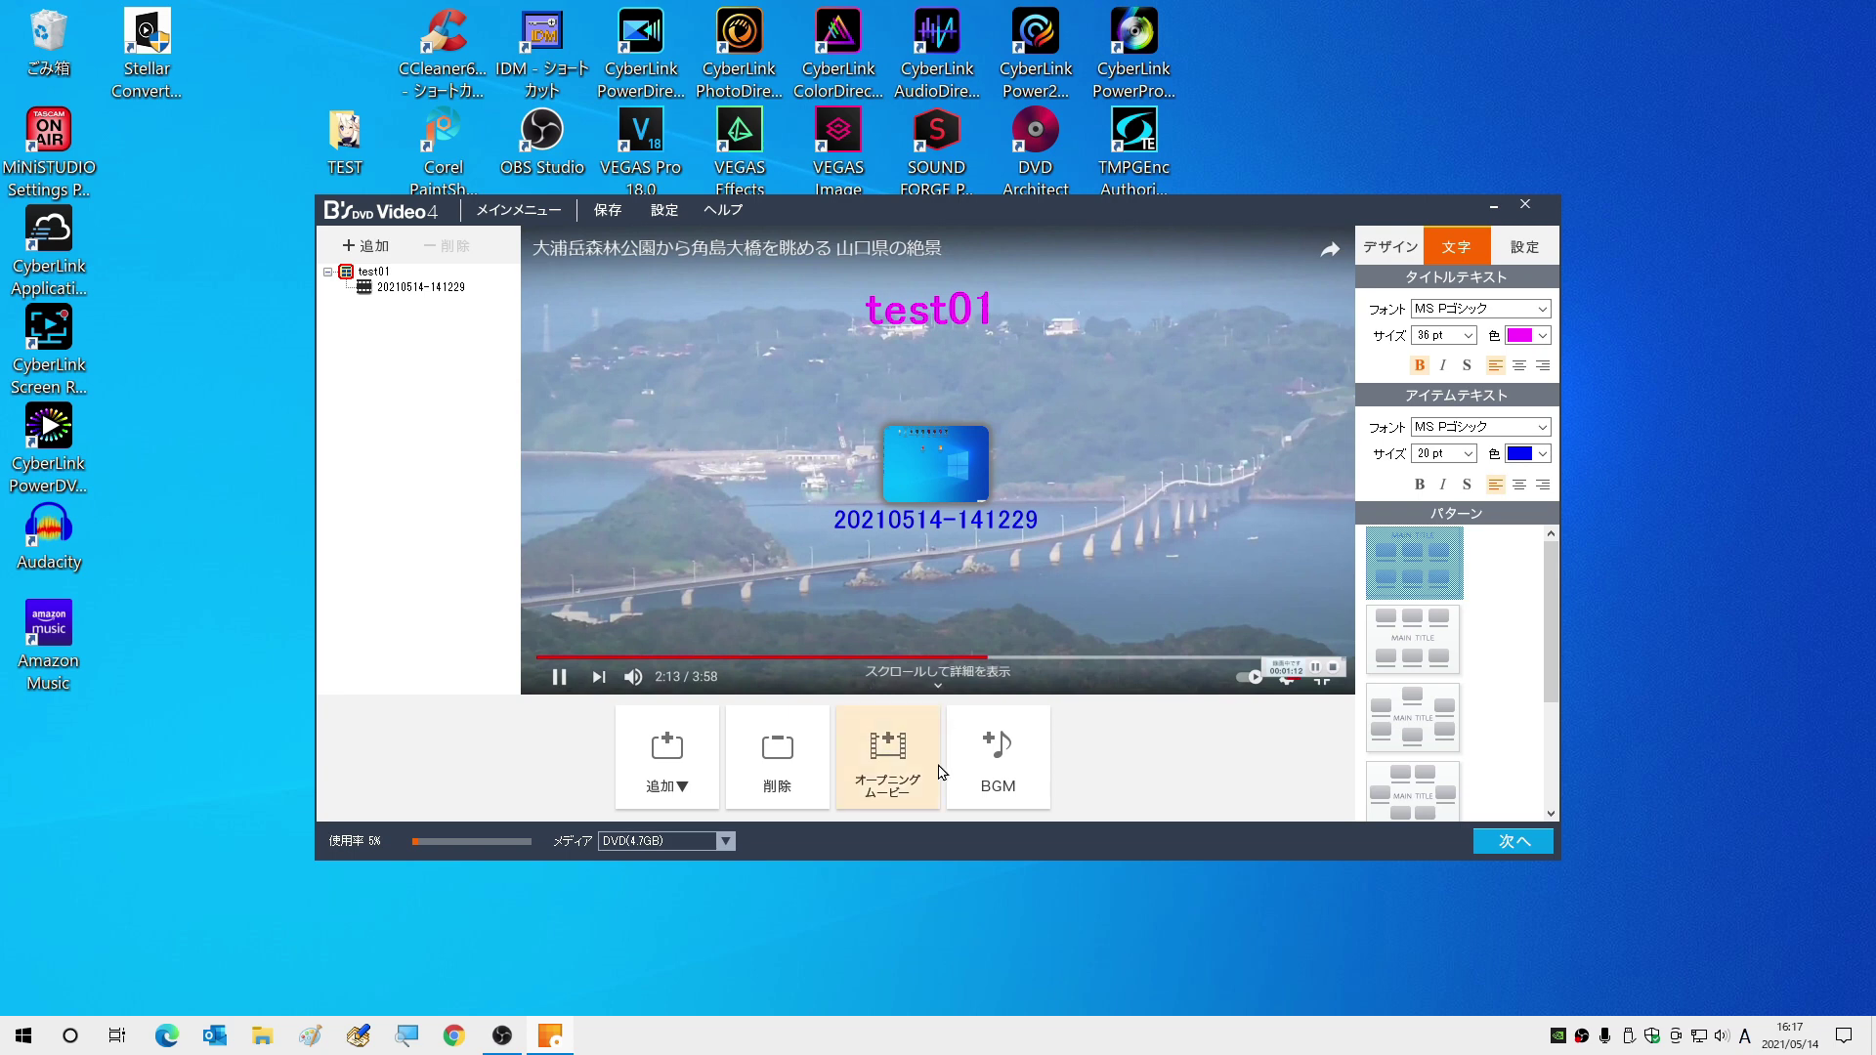
Enable menu background music and assign How it Began - Silent Partner.mp3 from the ミュージック folder.
{"action": "left_click", "coordinate": [1003, 778]}
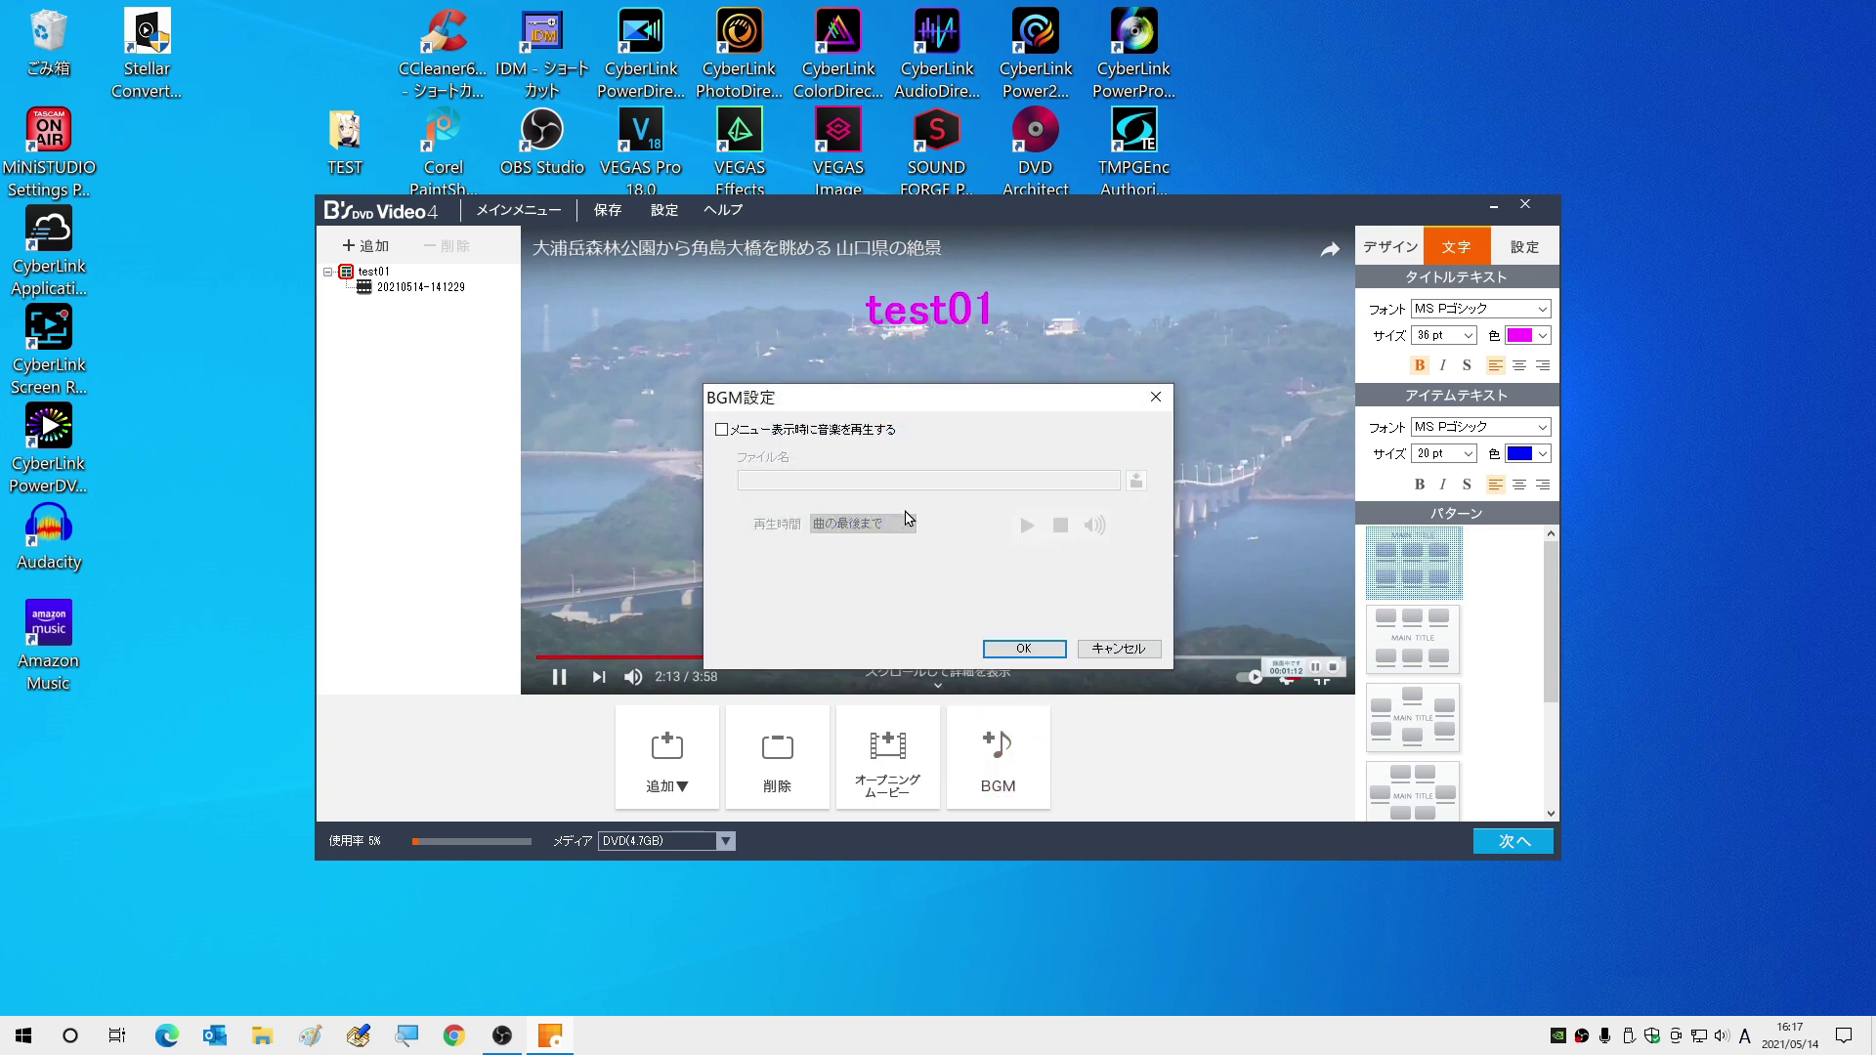
{"action": "left_click", "coordinate": [722, 431]}
{"action": "left_click", "coordinate": [1136, 482]}
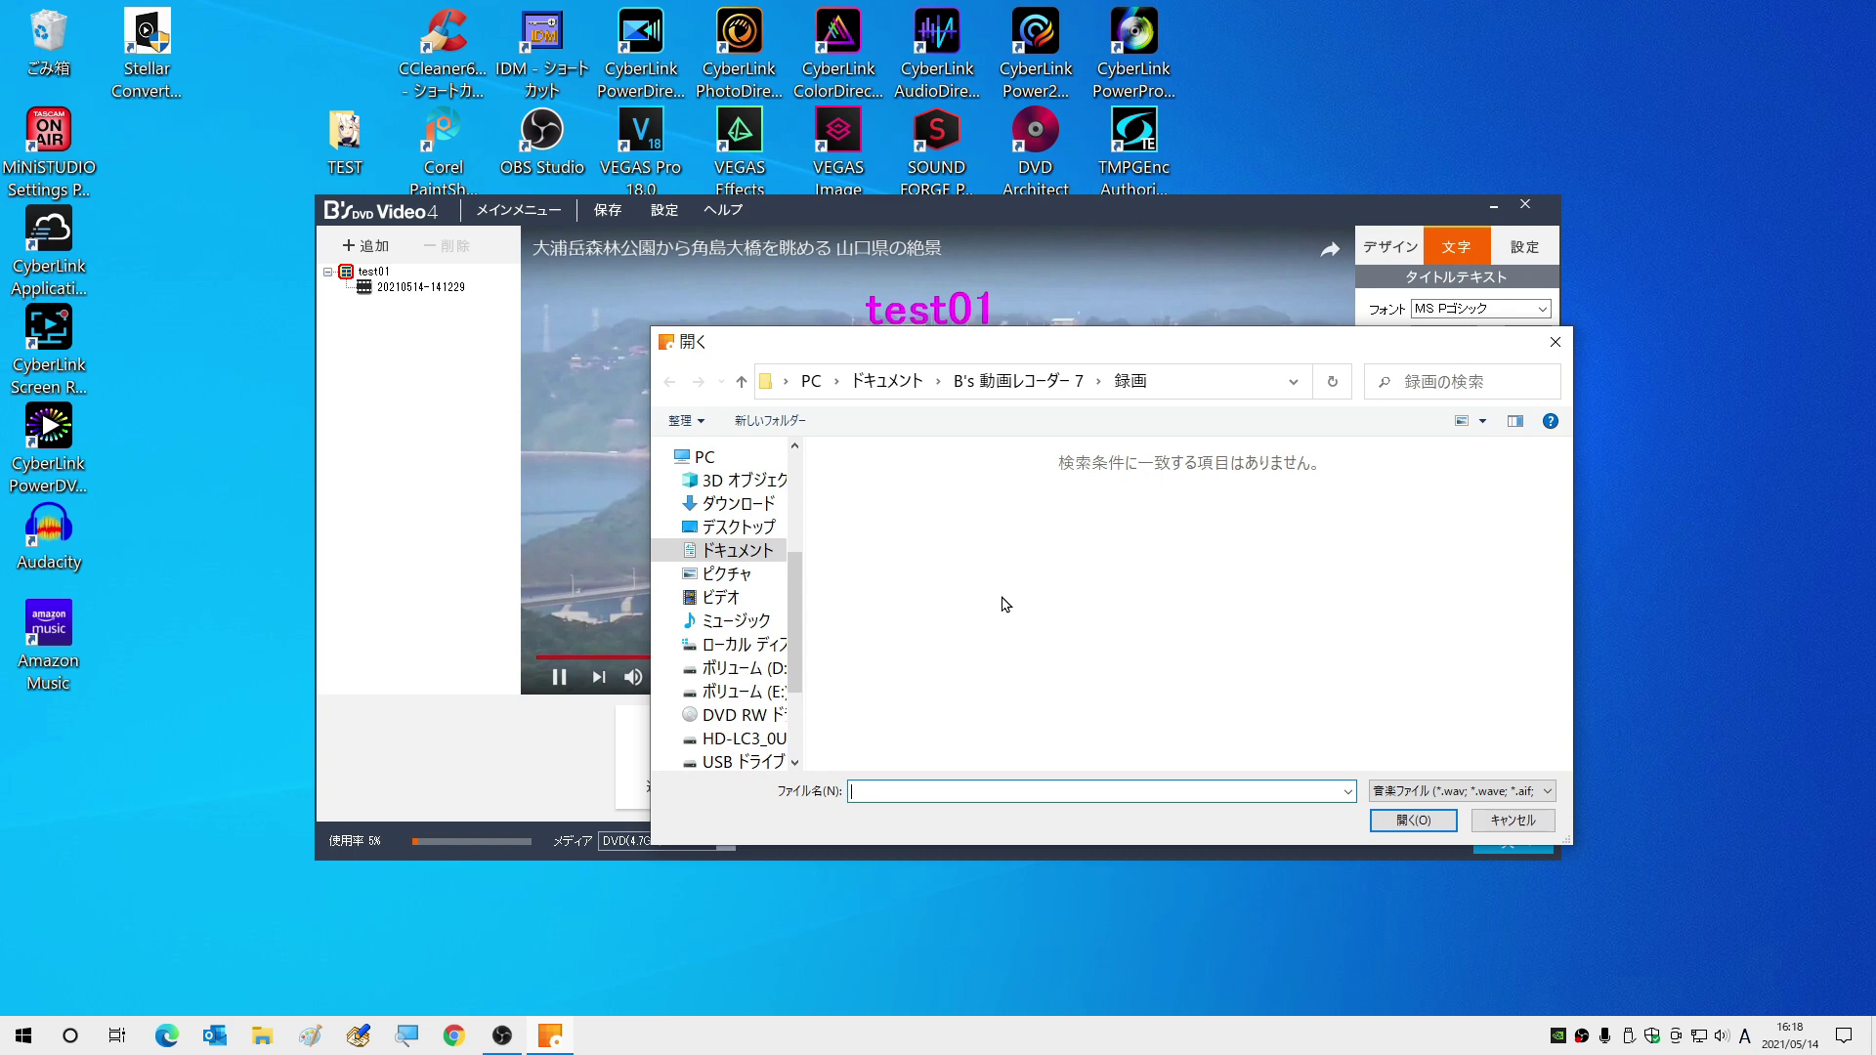
{"action": "left_click", "coordinate": [735, 620]}
{"action": "left_click", "coordinate": [899, 548]}
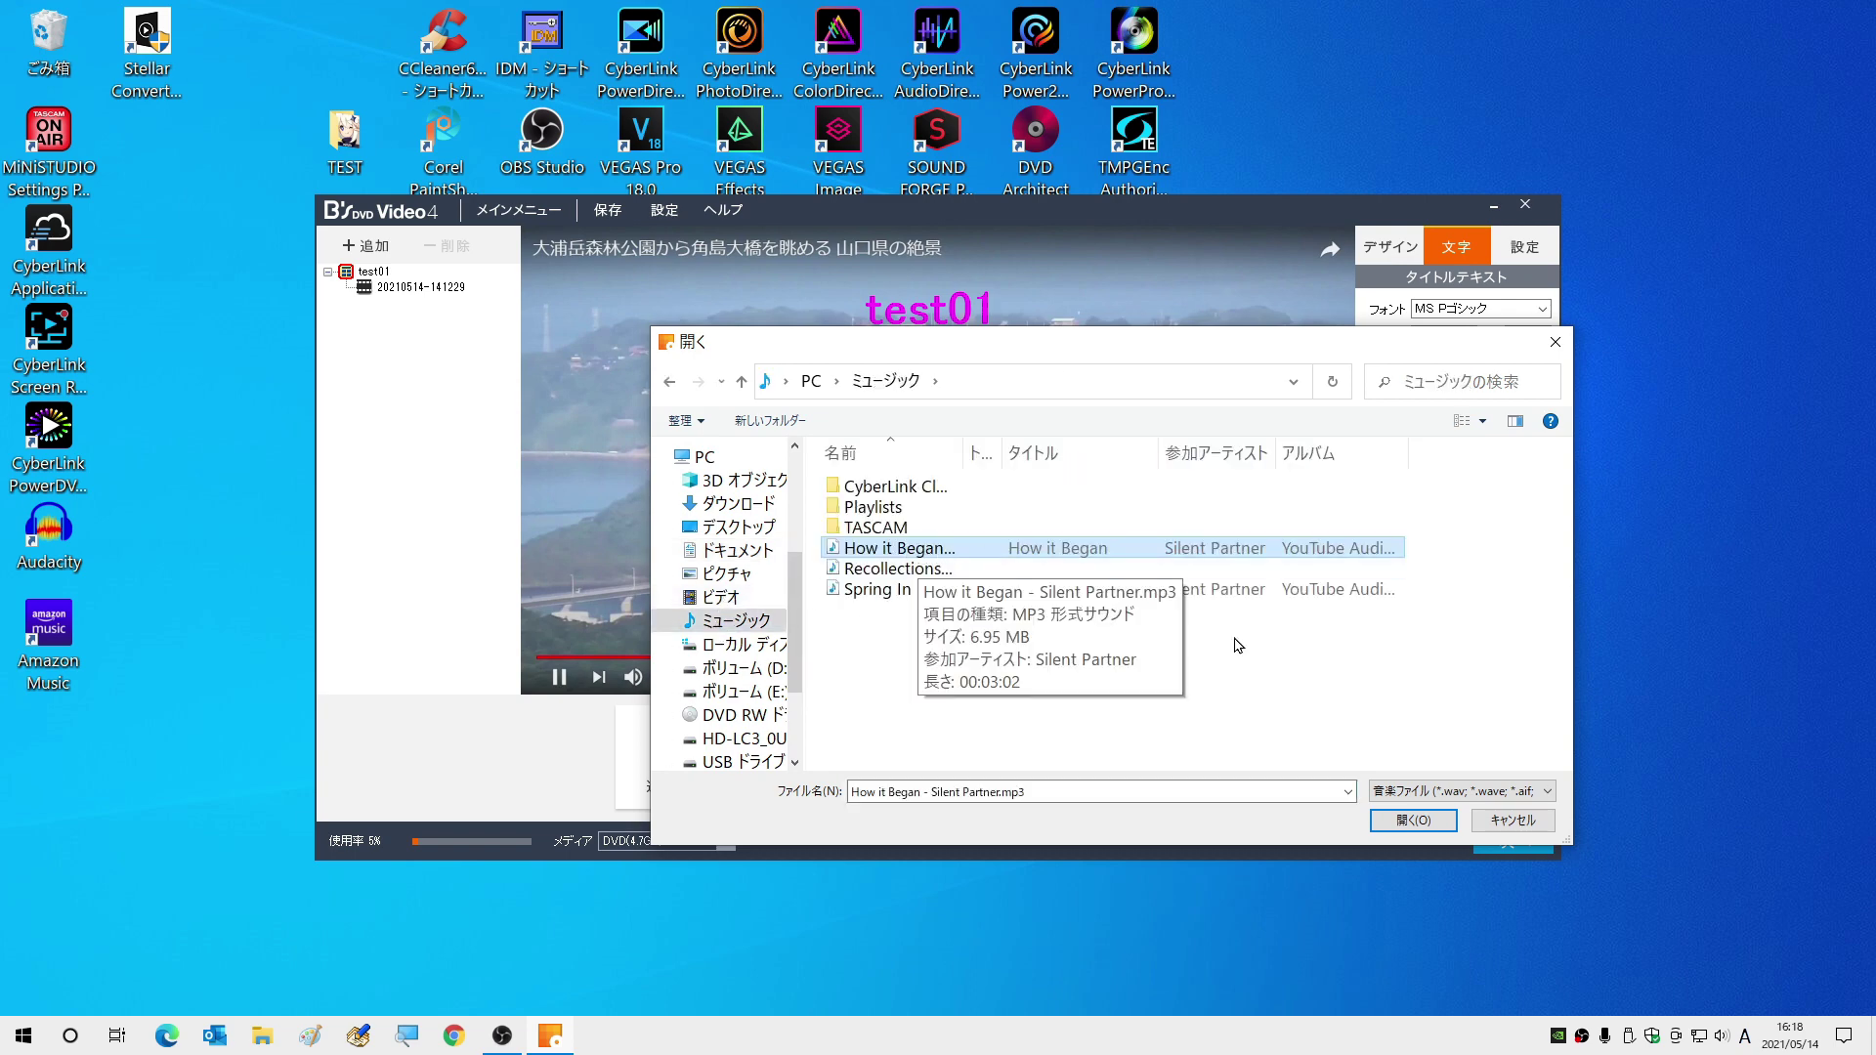
{"action": "left_click", "coordinate": [1396, 823]}
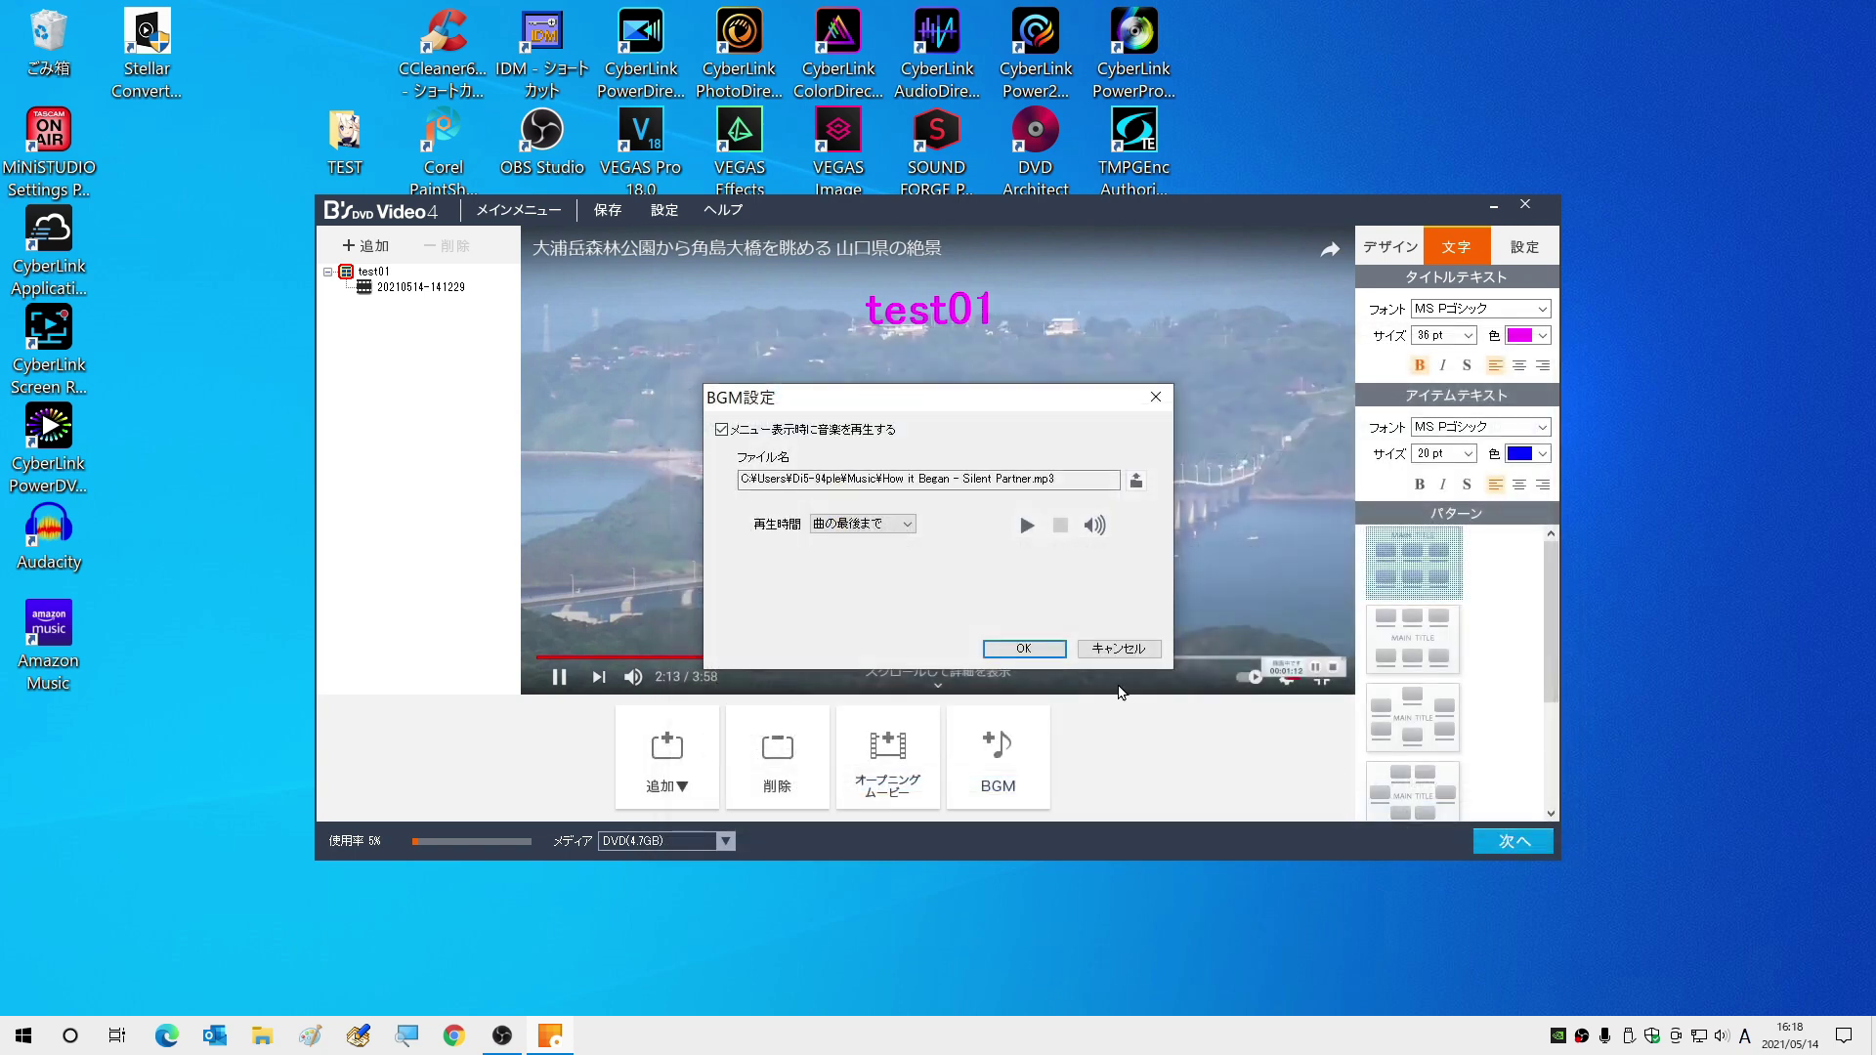
{"action": "left_click", "coordinate": [1022, 648]}
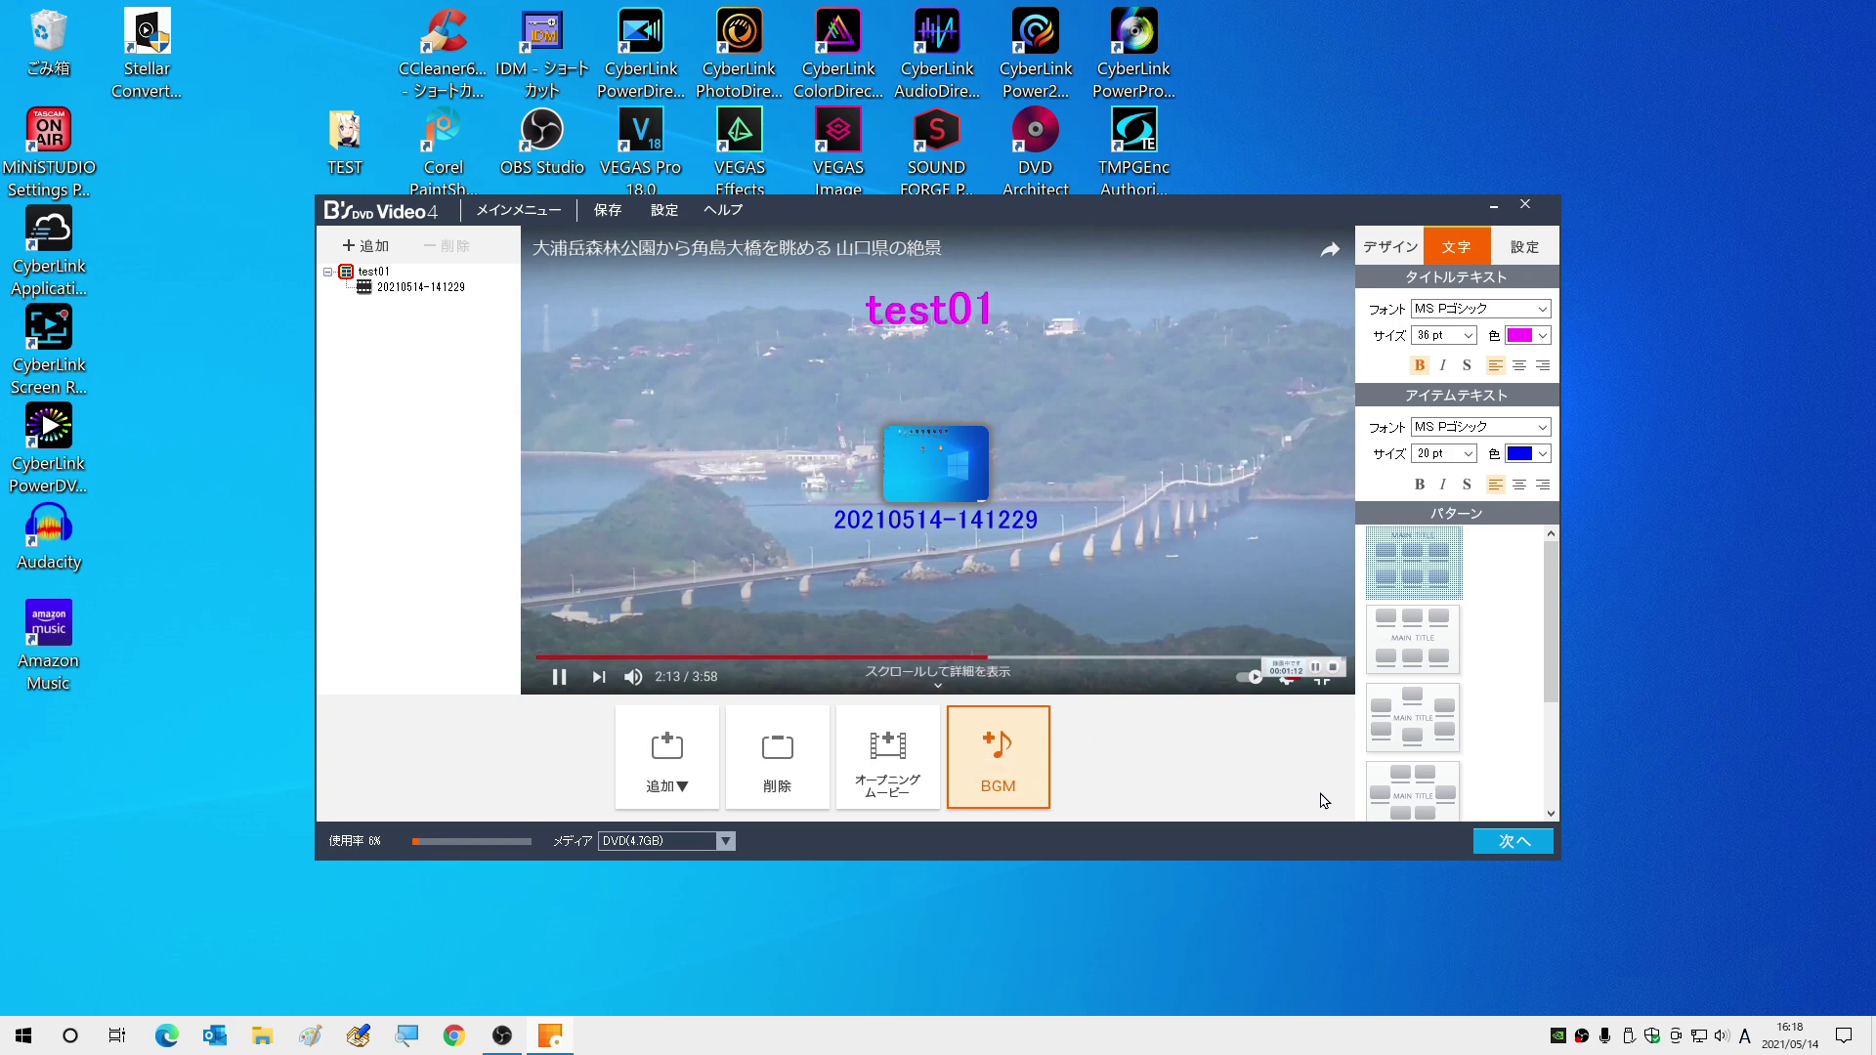
{"action": "left_click", "coordinate": [883, 772]}
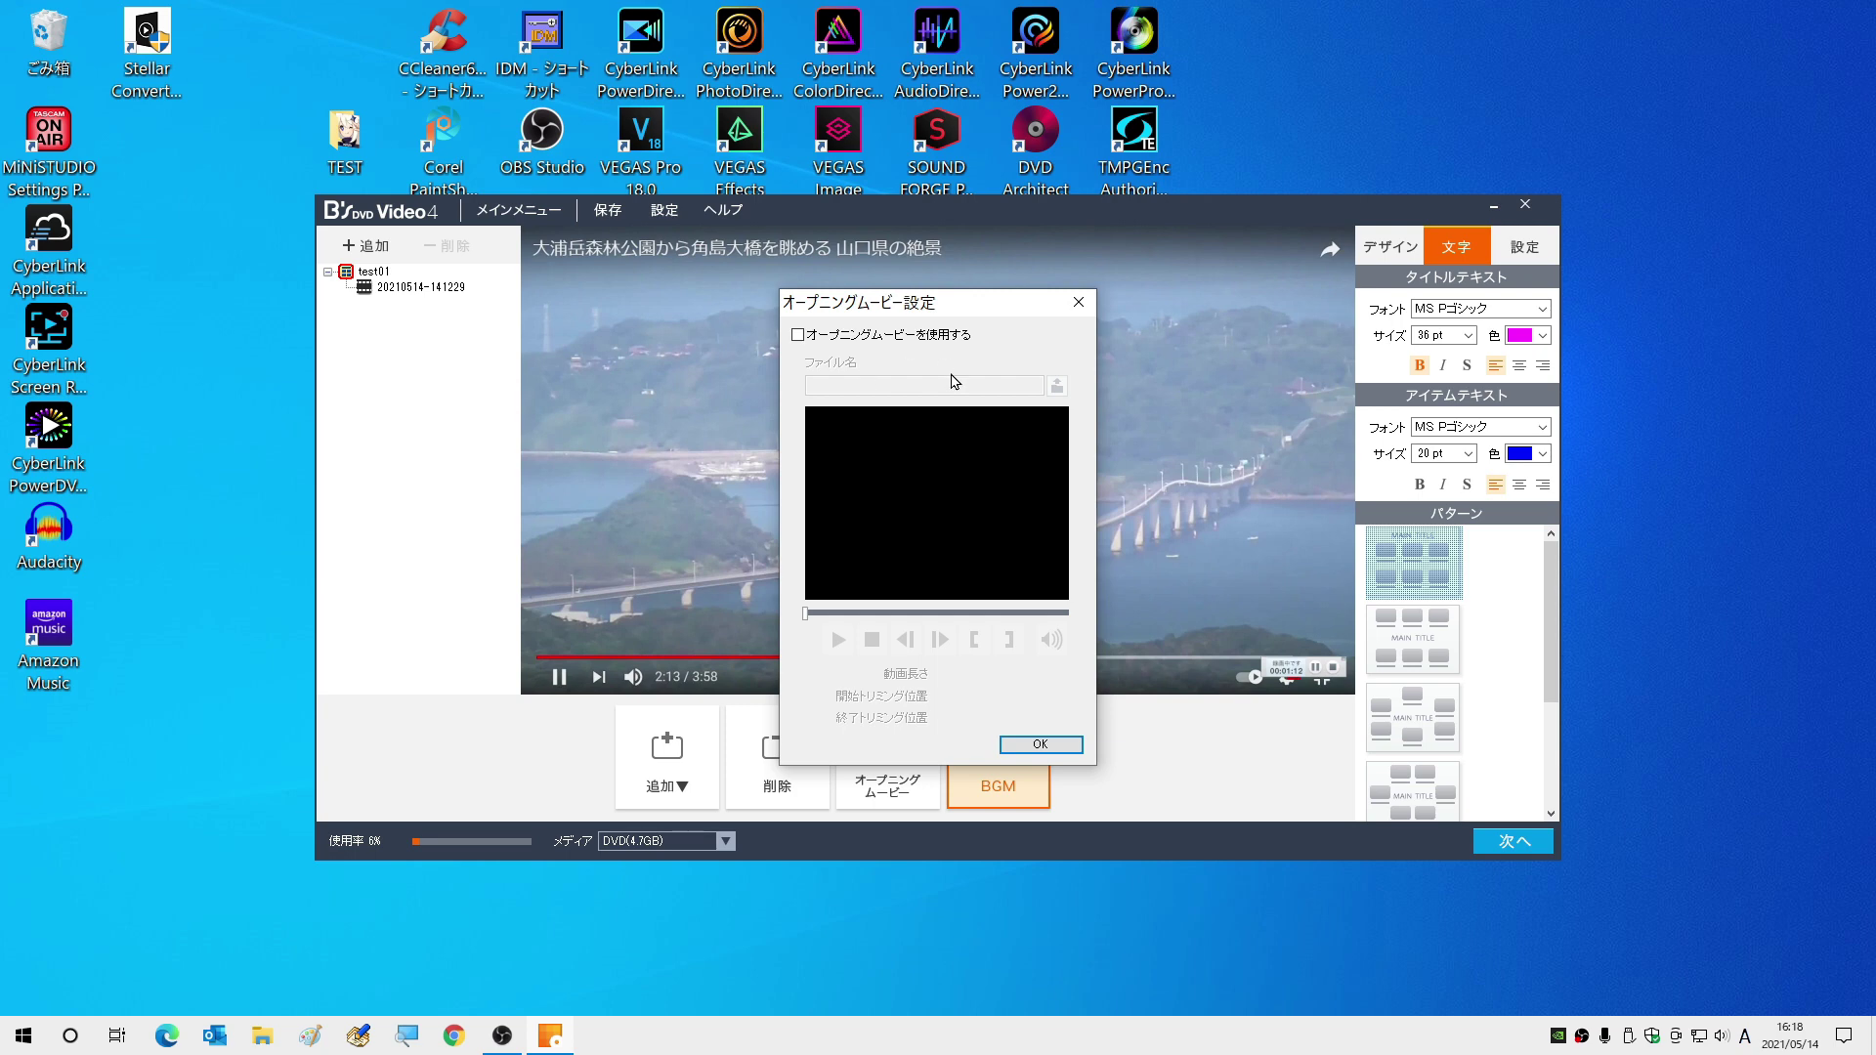
{"action": "left_click", "coordinate": [798, 336]}
{"action": "left_click", "coordinate": [1057, 387]}
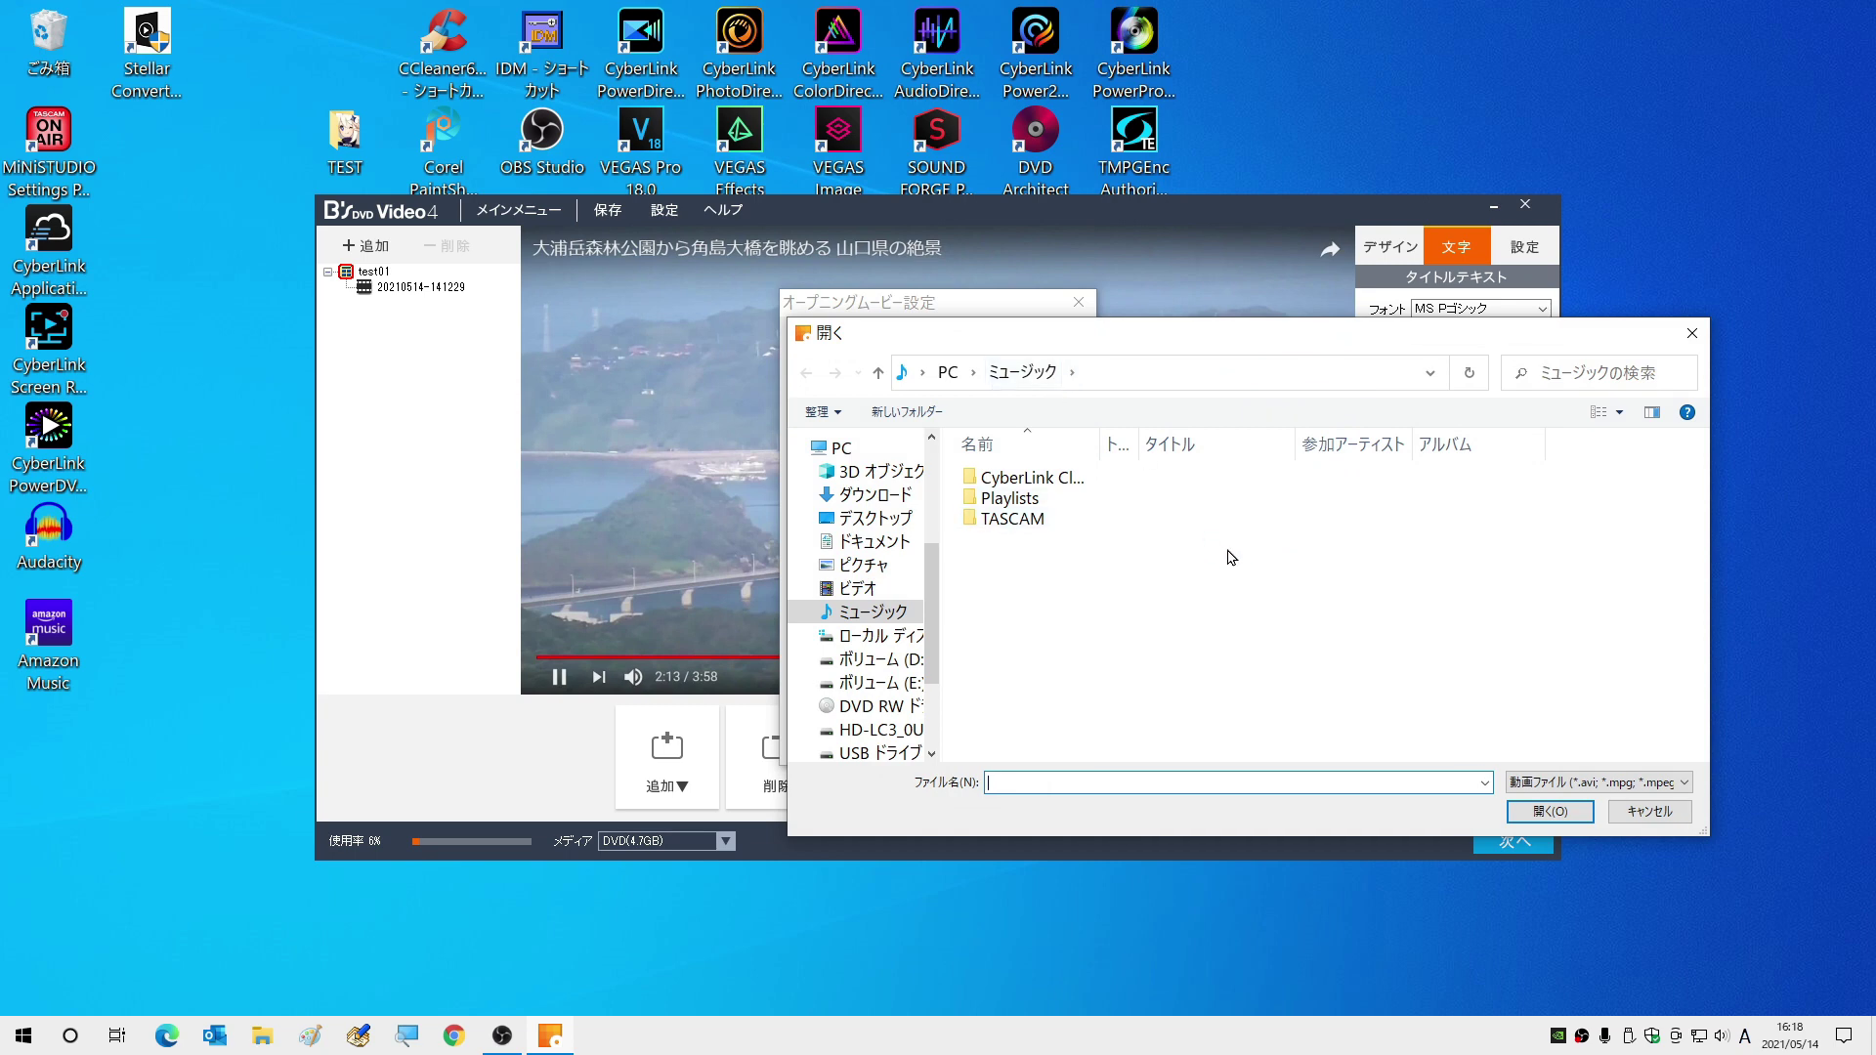
{"action": "left_click", "coordinate": [1645, 811]}
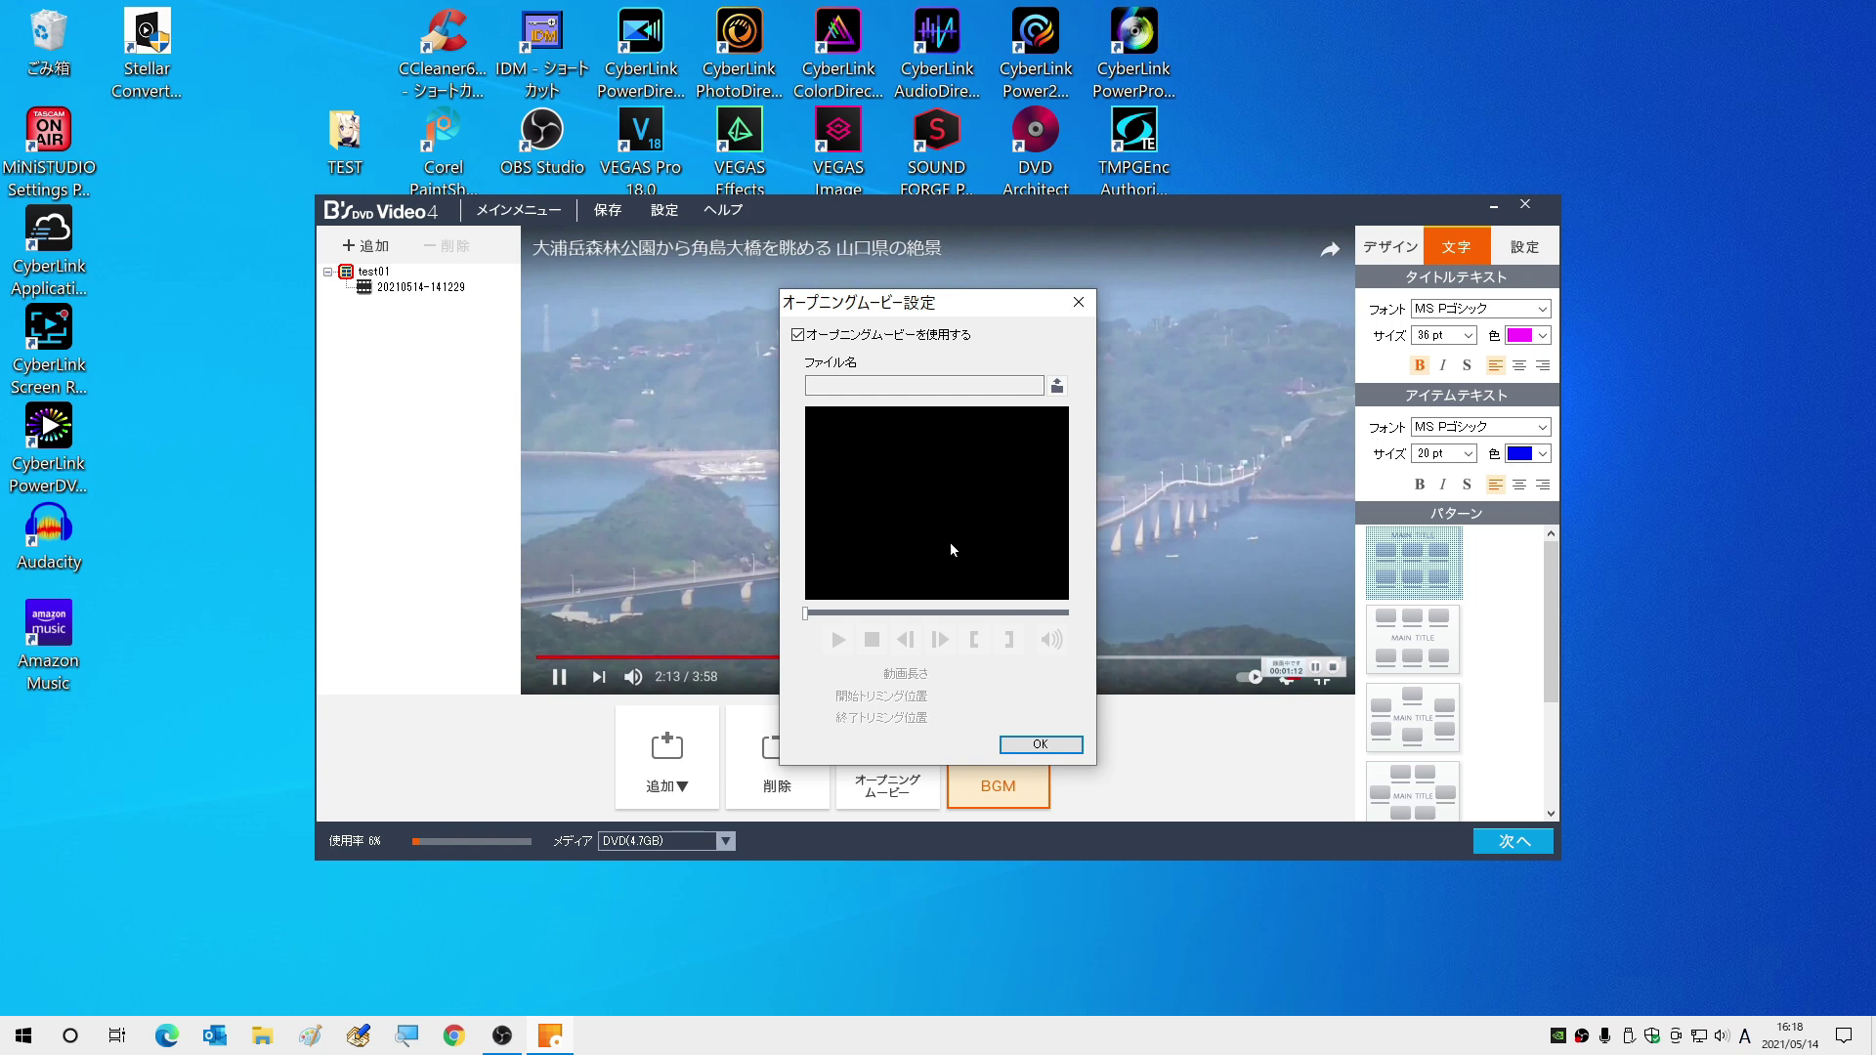
{"action": "left_click", "coordinate": [797, 334]}
{"action": "left_click", "coordinate": [1044, 745]}
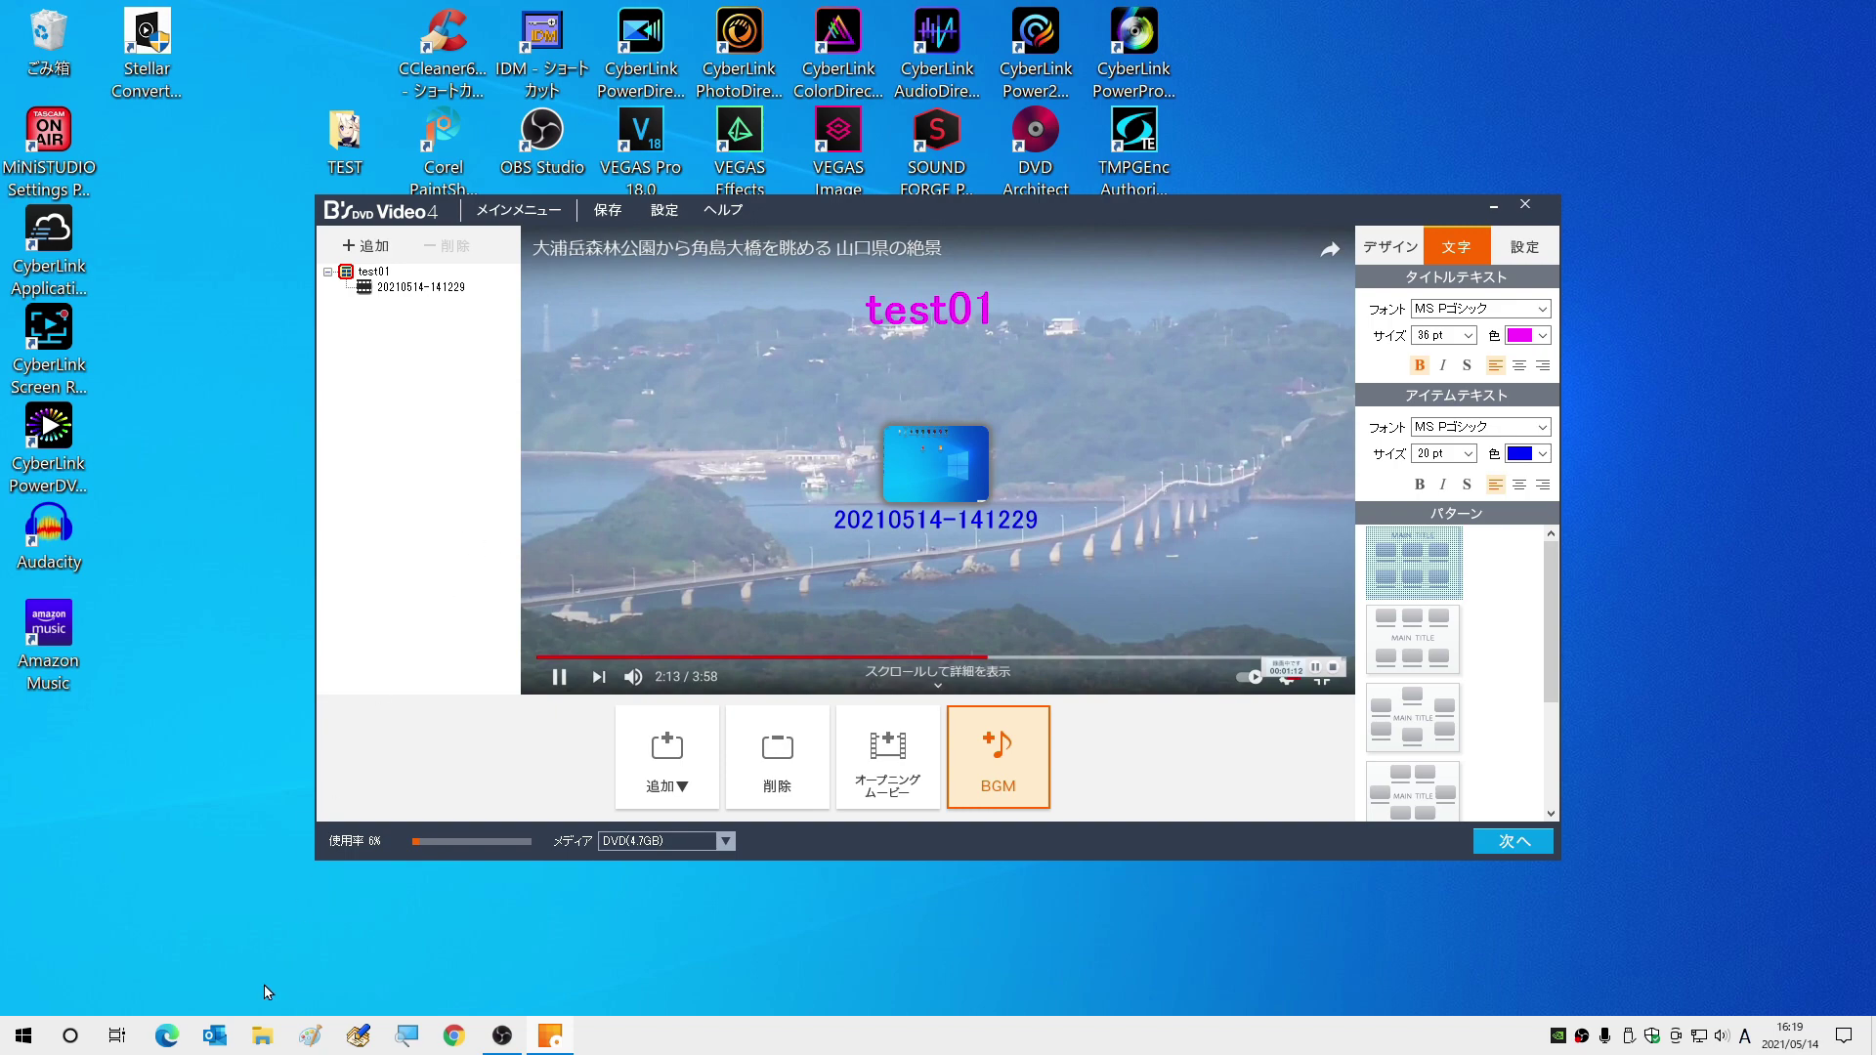
Add the video t-300.mp4 from ビデオ > 00 to the DVD menu.
{"action": "left_click", "coordinate": [262, 1038]}
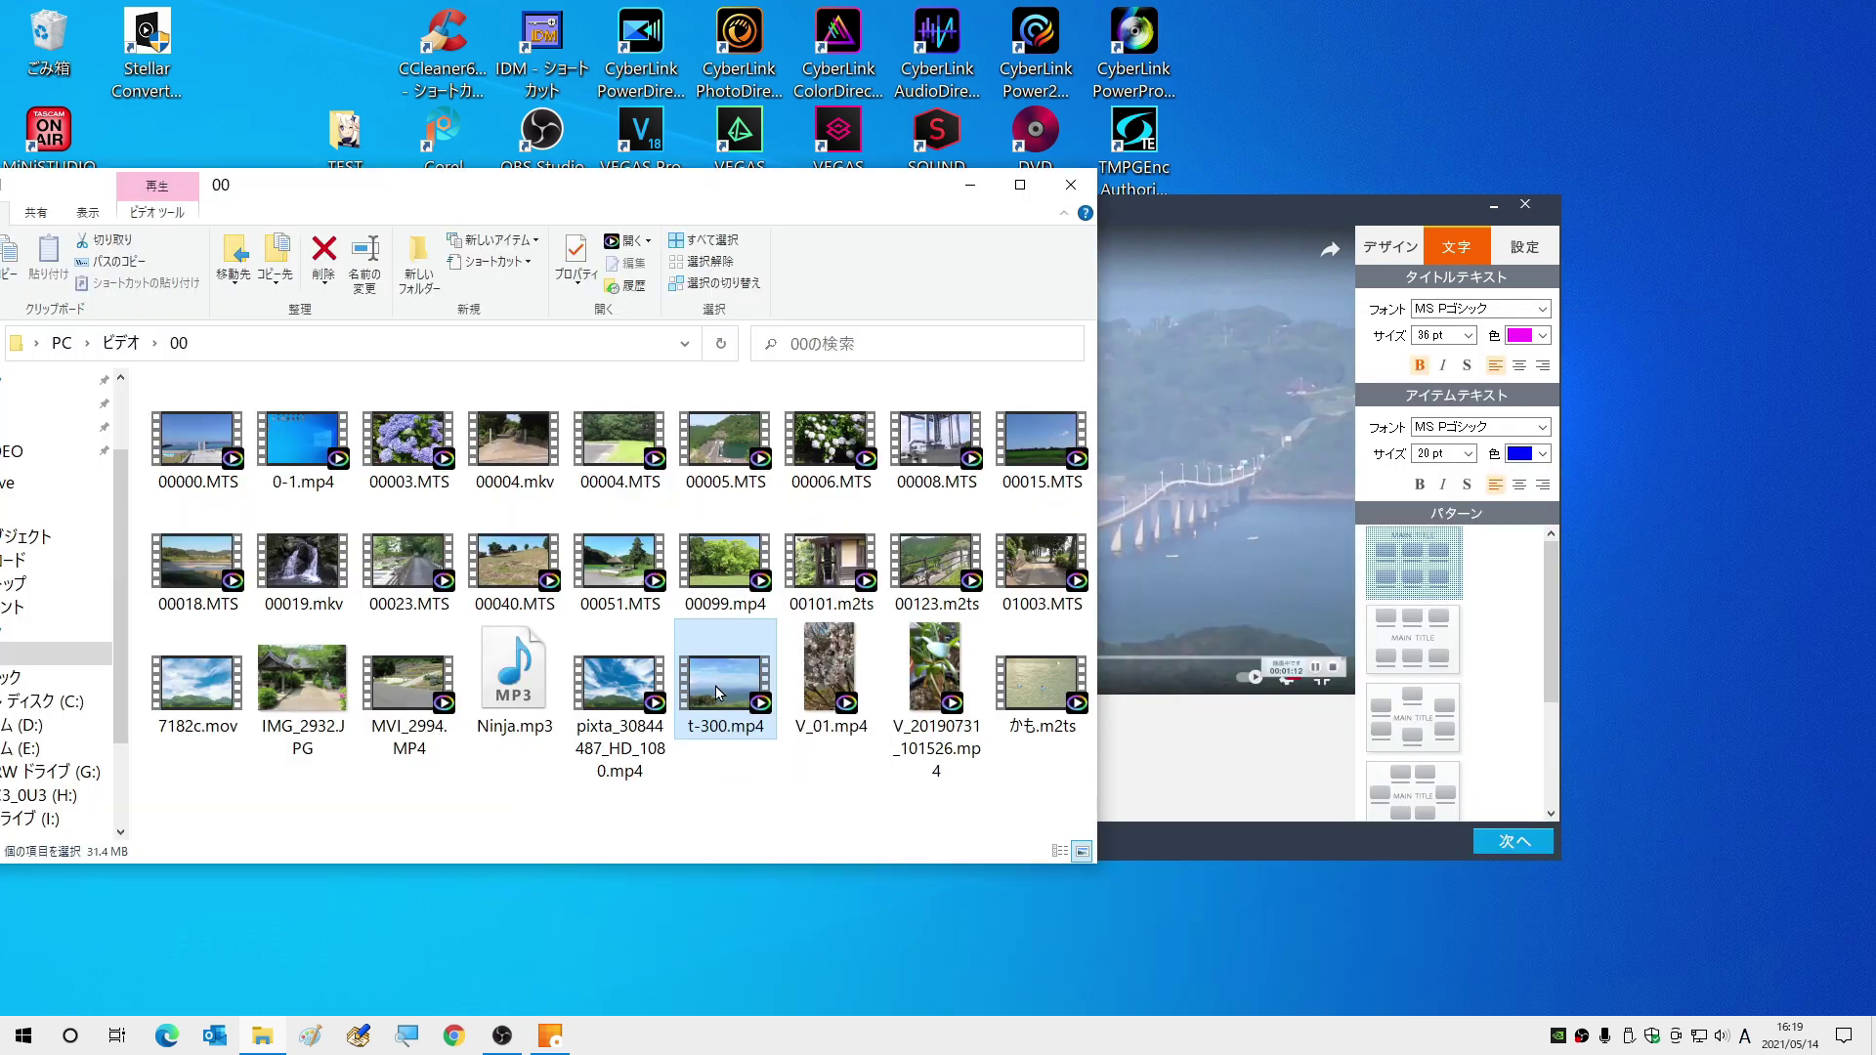
{"action": "left_click_drag", "start_coordinate": [716, 692], "coordinate": [1212, 489]}
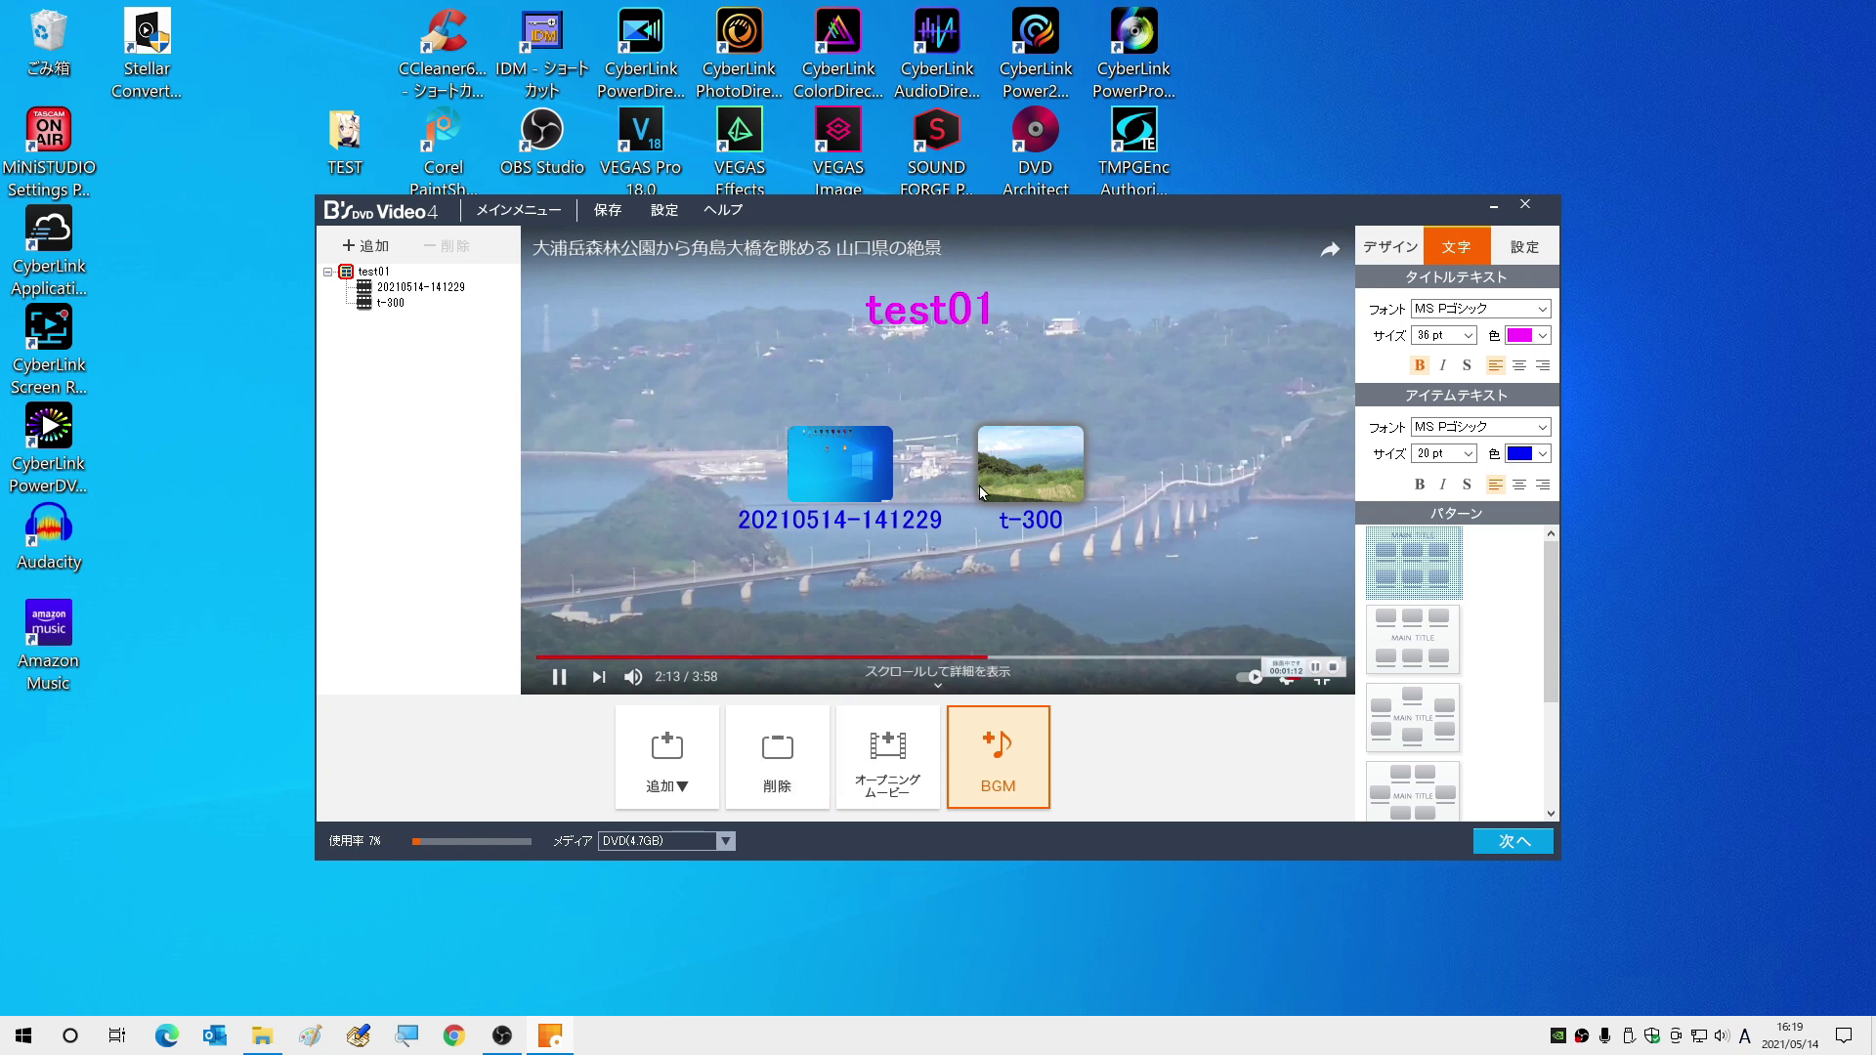
Delete the t-300 video item from the DVD menu and confirm its removal.
{"action": "left_click", "coordinate": [772, 728]}
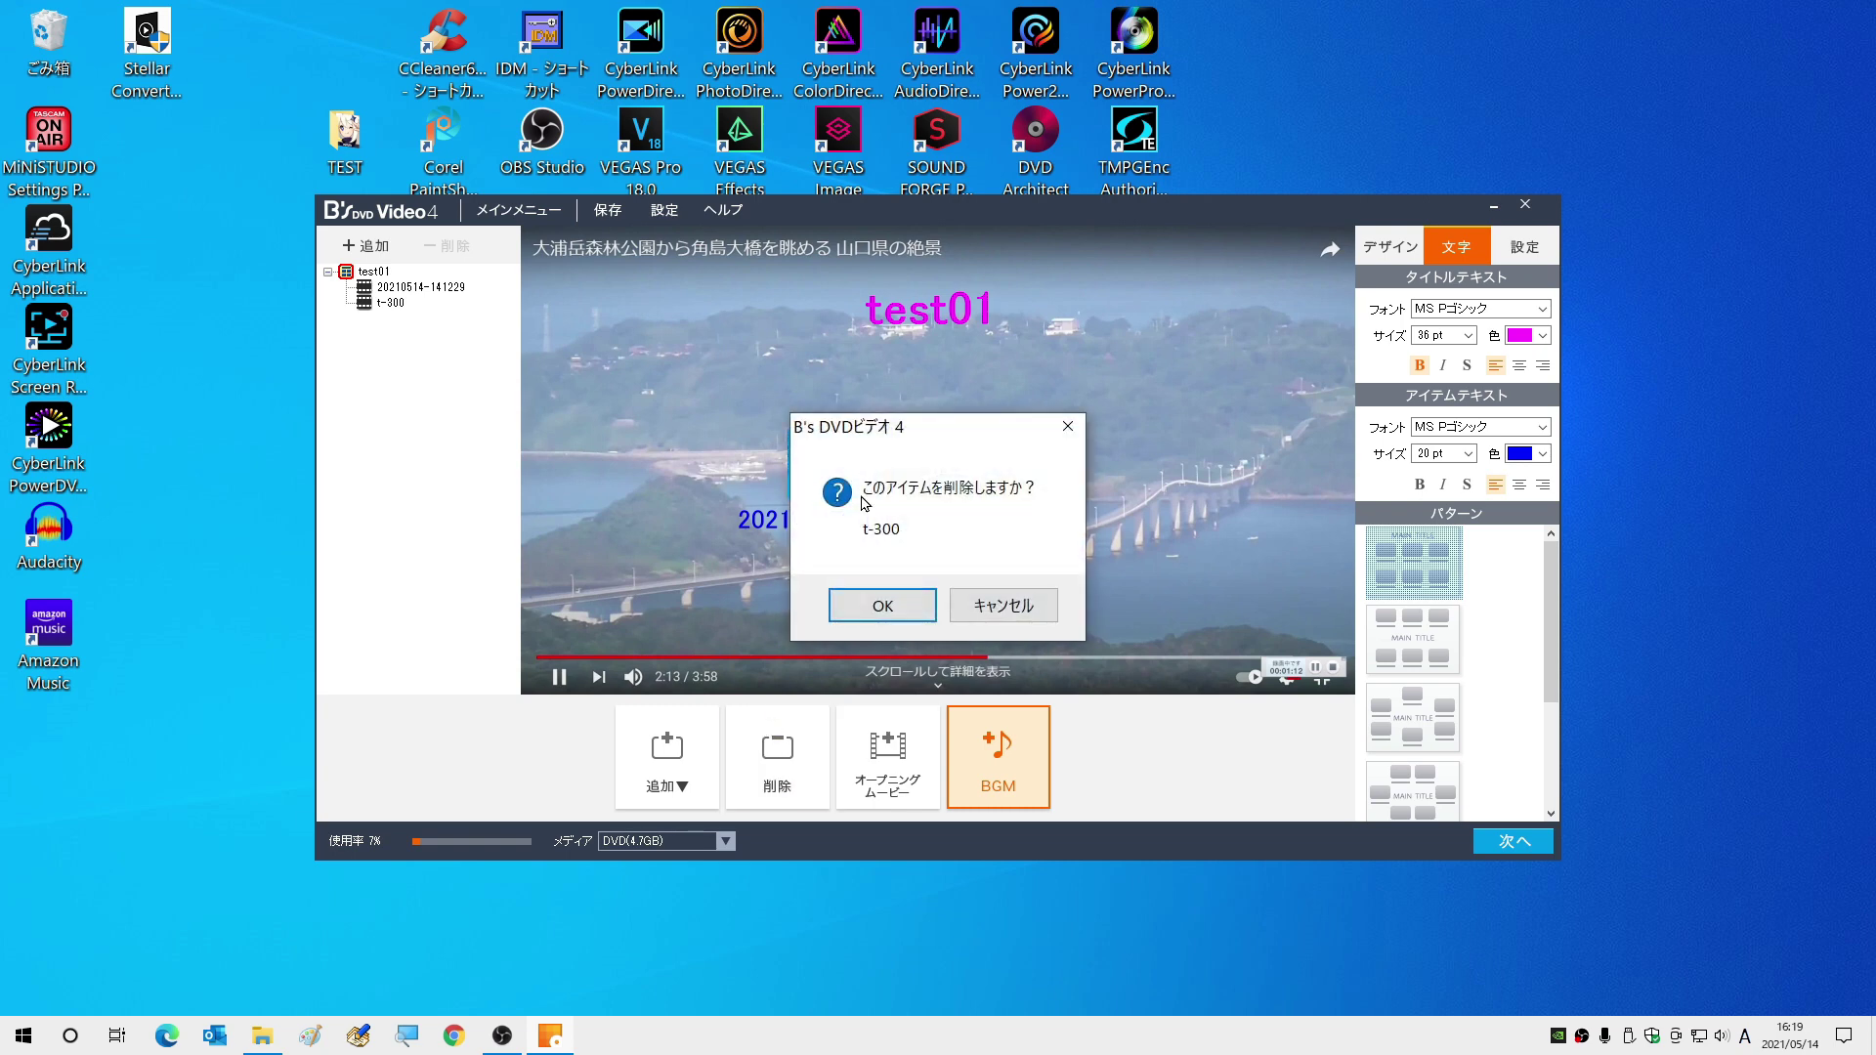
{"action": "left_click", "coordinate": [894, 604]}
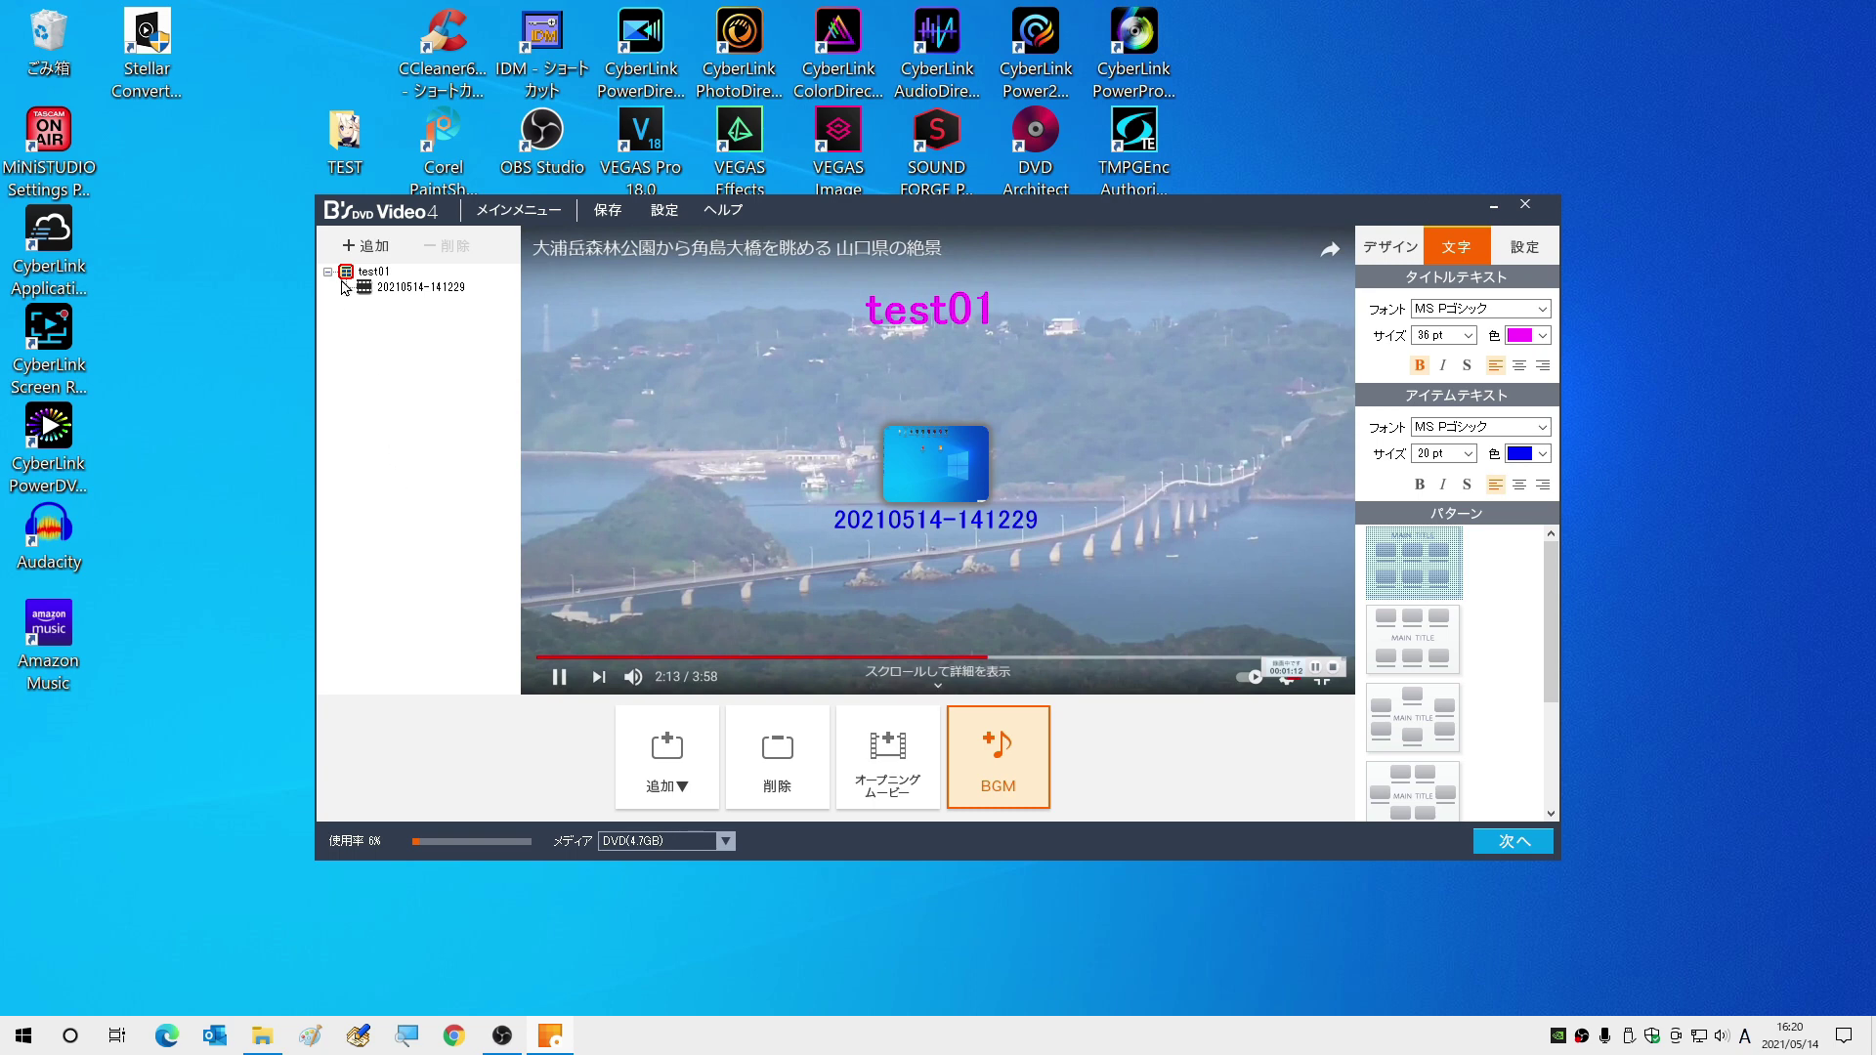
Add an empty submenu under test01, place the t-300 video from ビデオ > 00 in it, and return to the main menu.
{"action": "left_click", "coordinate": [369, 250]}
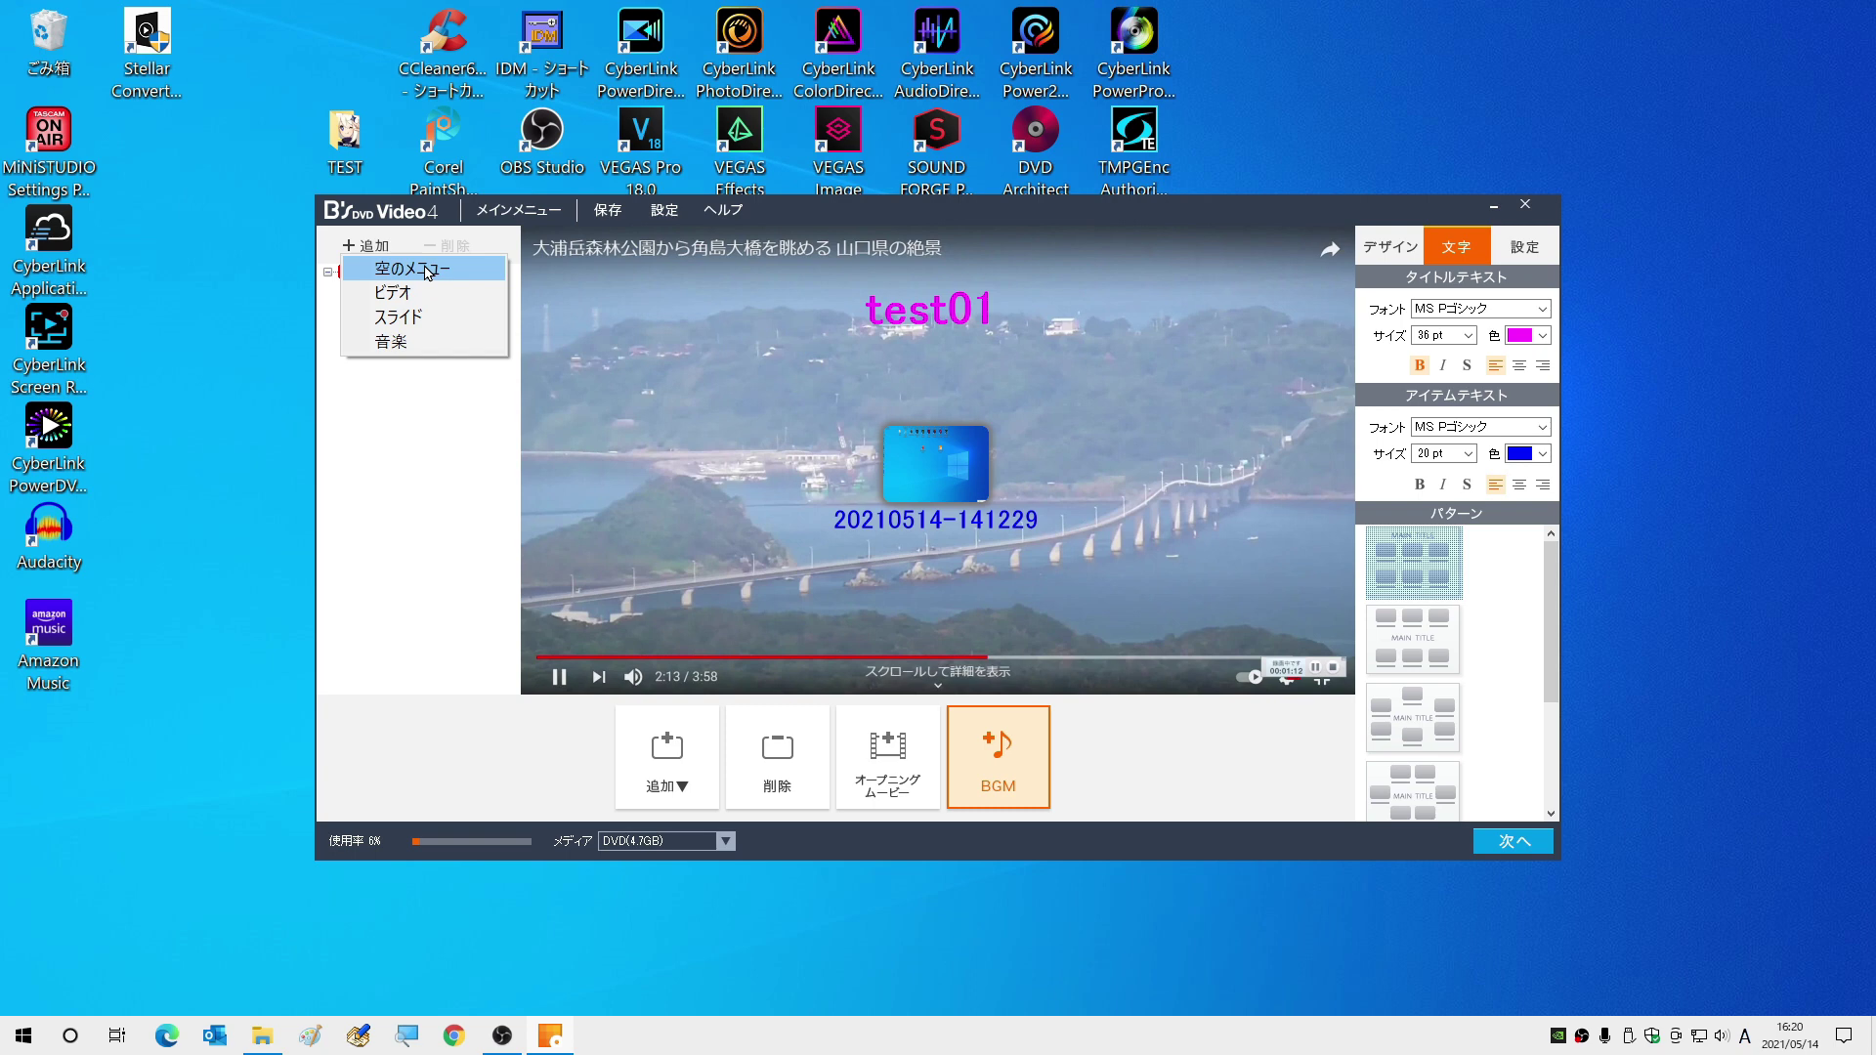
{"action": "left_click", "coordinate": [422, 272]}
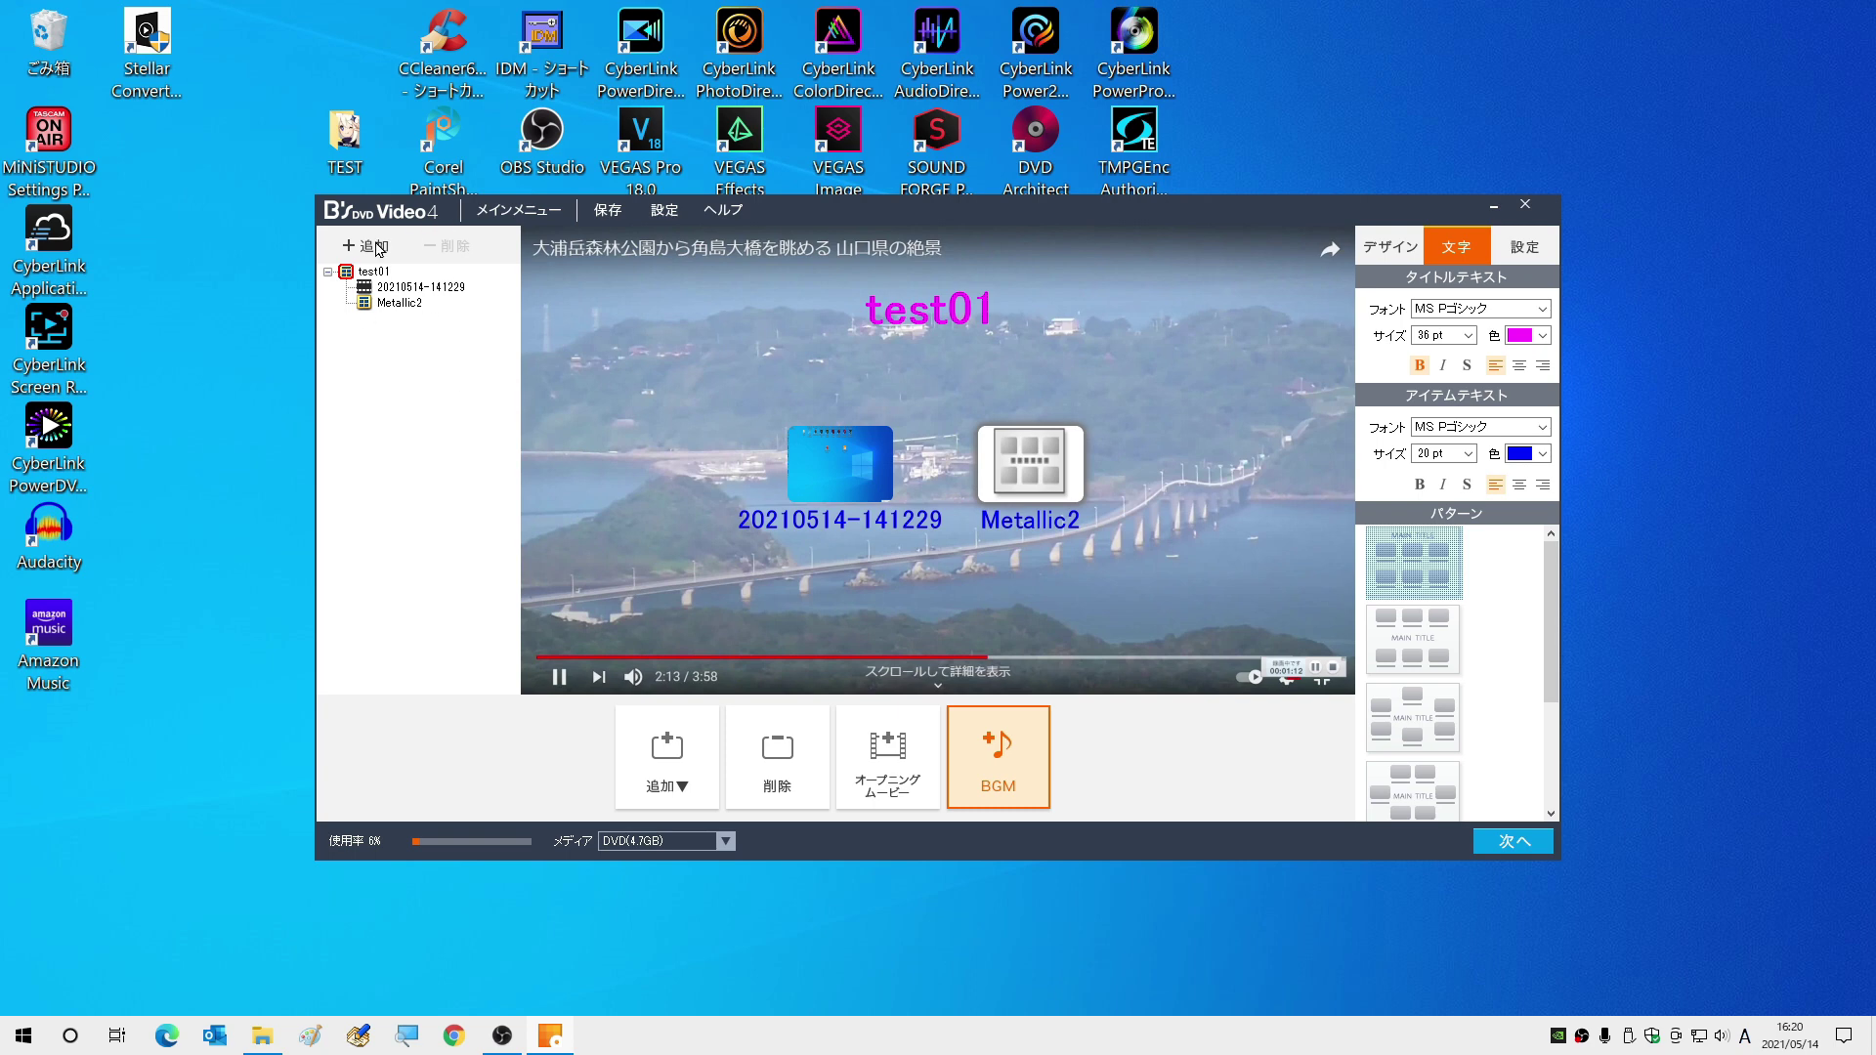
{"action": "left_click", "coordinate": [398, 305]}
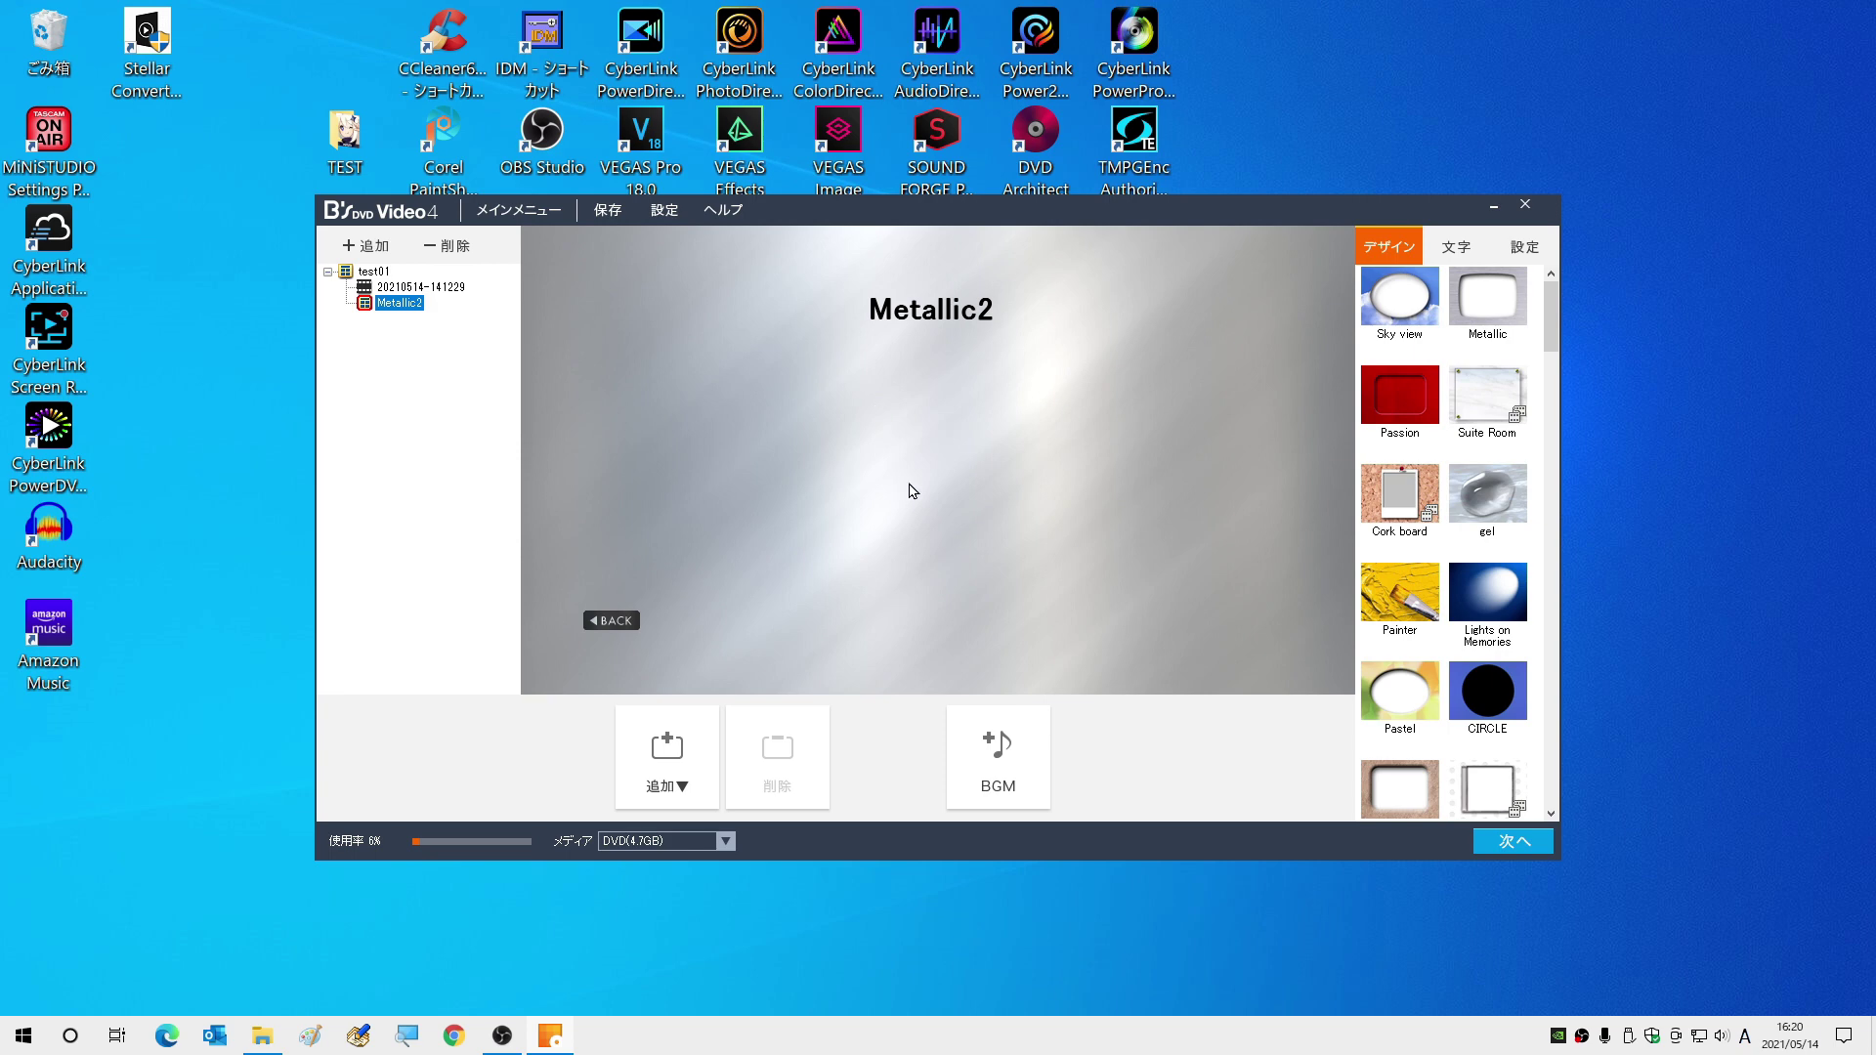
{"action": "key", "text": "alt+Tab"}
{"action": "left_click_drag", "start_coordinate": [721, 712], "coordinate": [1205, 494]}
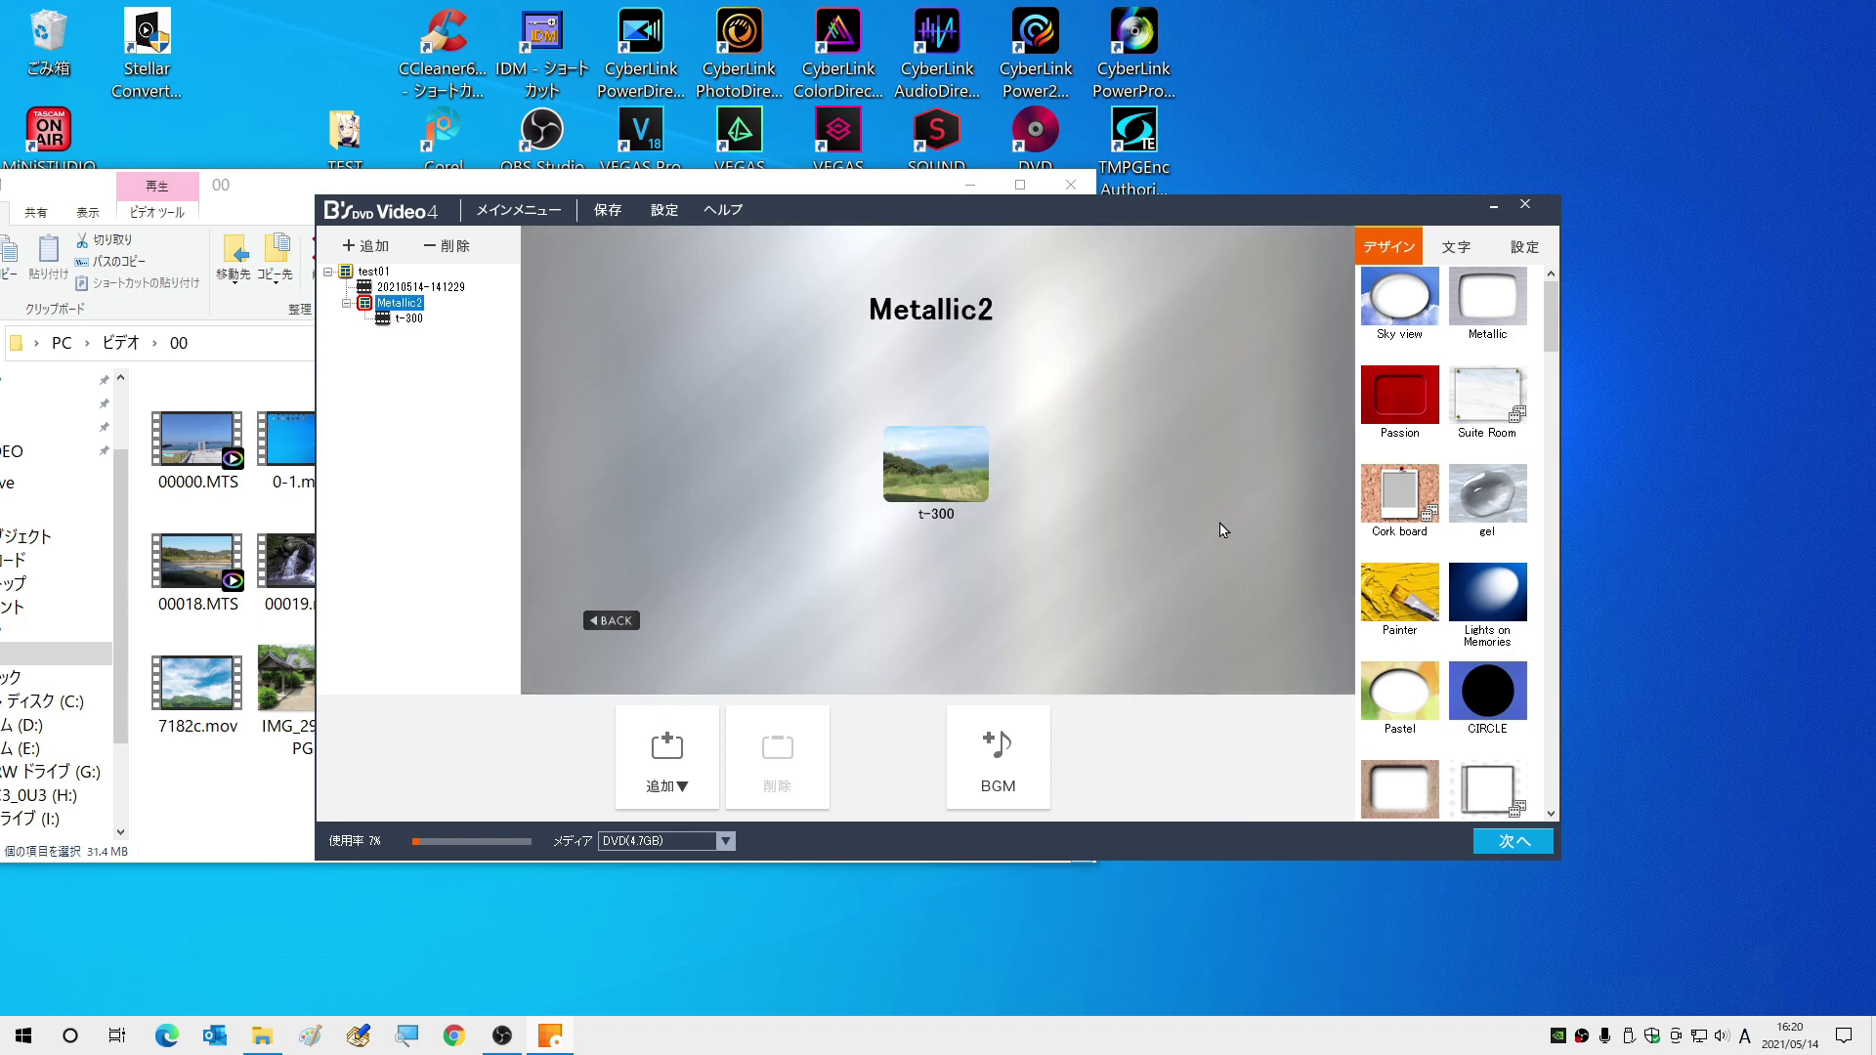
{"action": "left_click", "coordinate": [612, 620]}
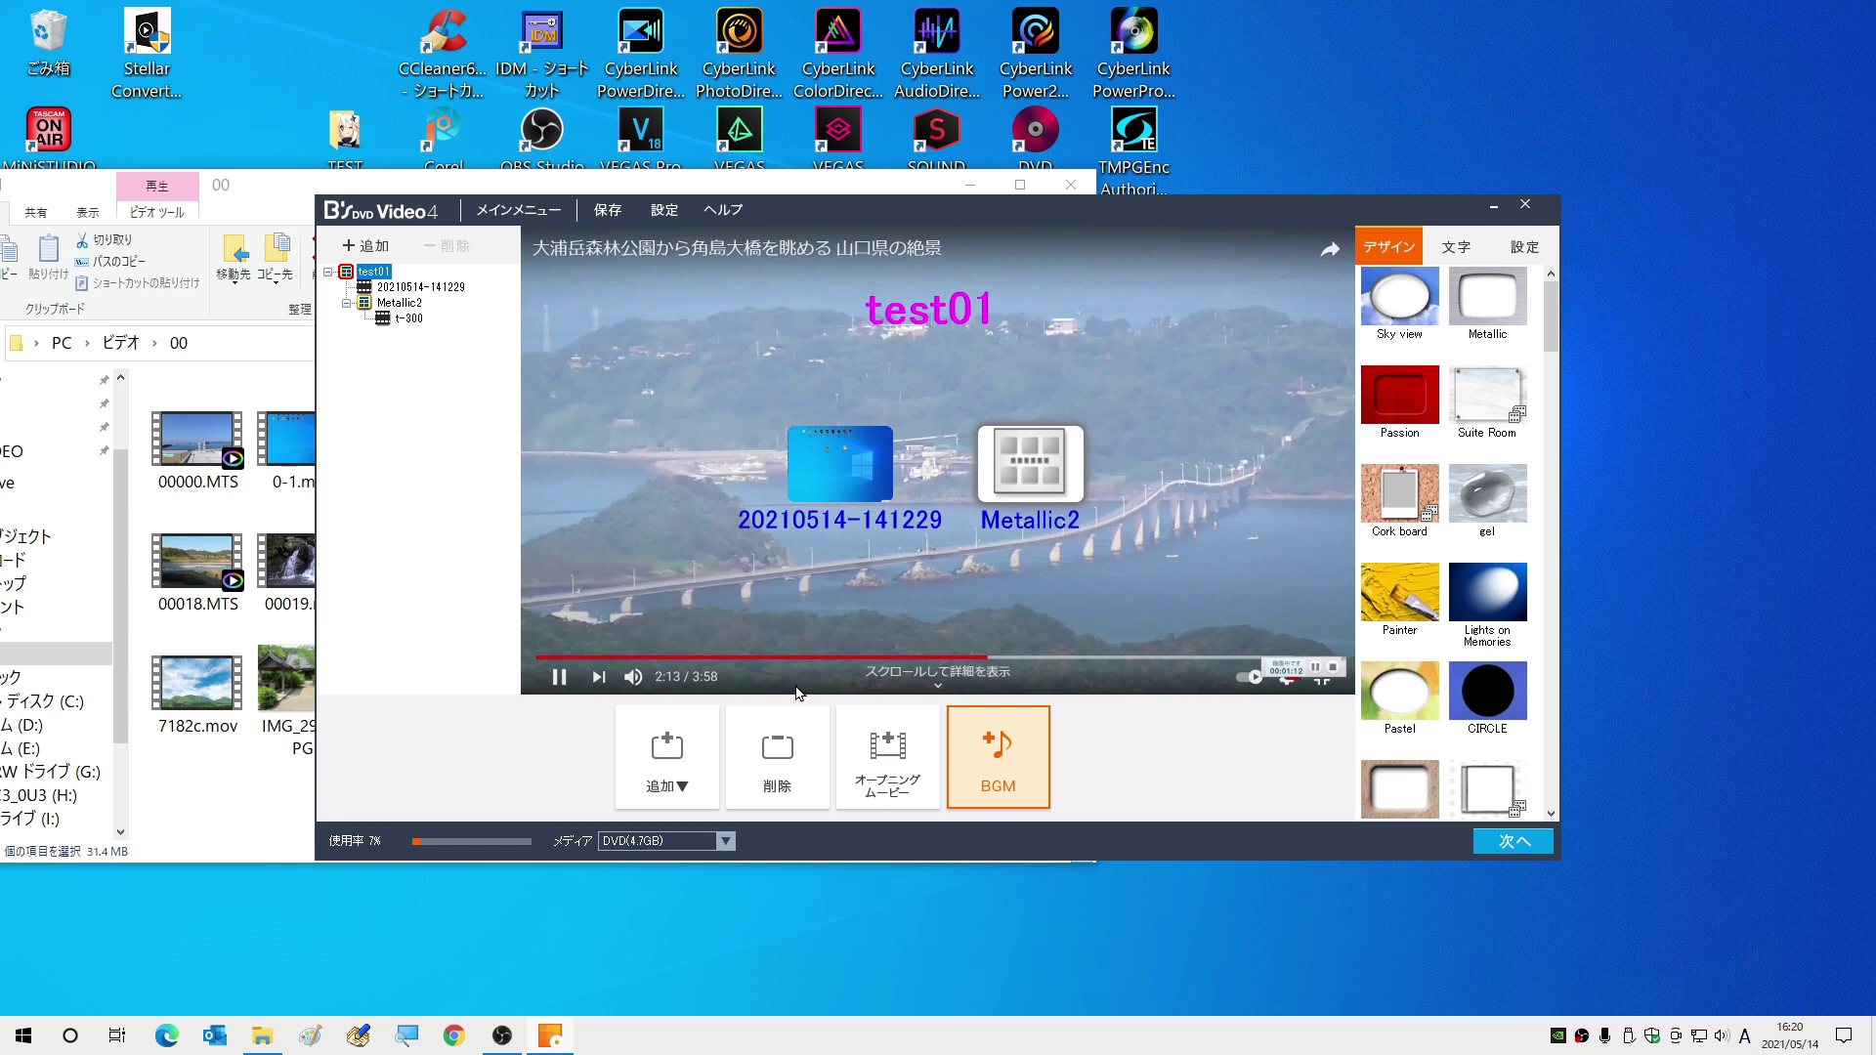
Delete the Metallic2 submenu from the main menu and confirm its removal.
{"action": "left_click", "coordinate": [1042, 497]}
{"action": "left_click", "coordinate": [782, 746]}
{"action": "left_click", "coordinate": [860, 603]}
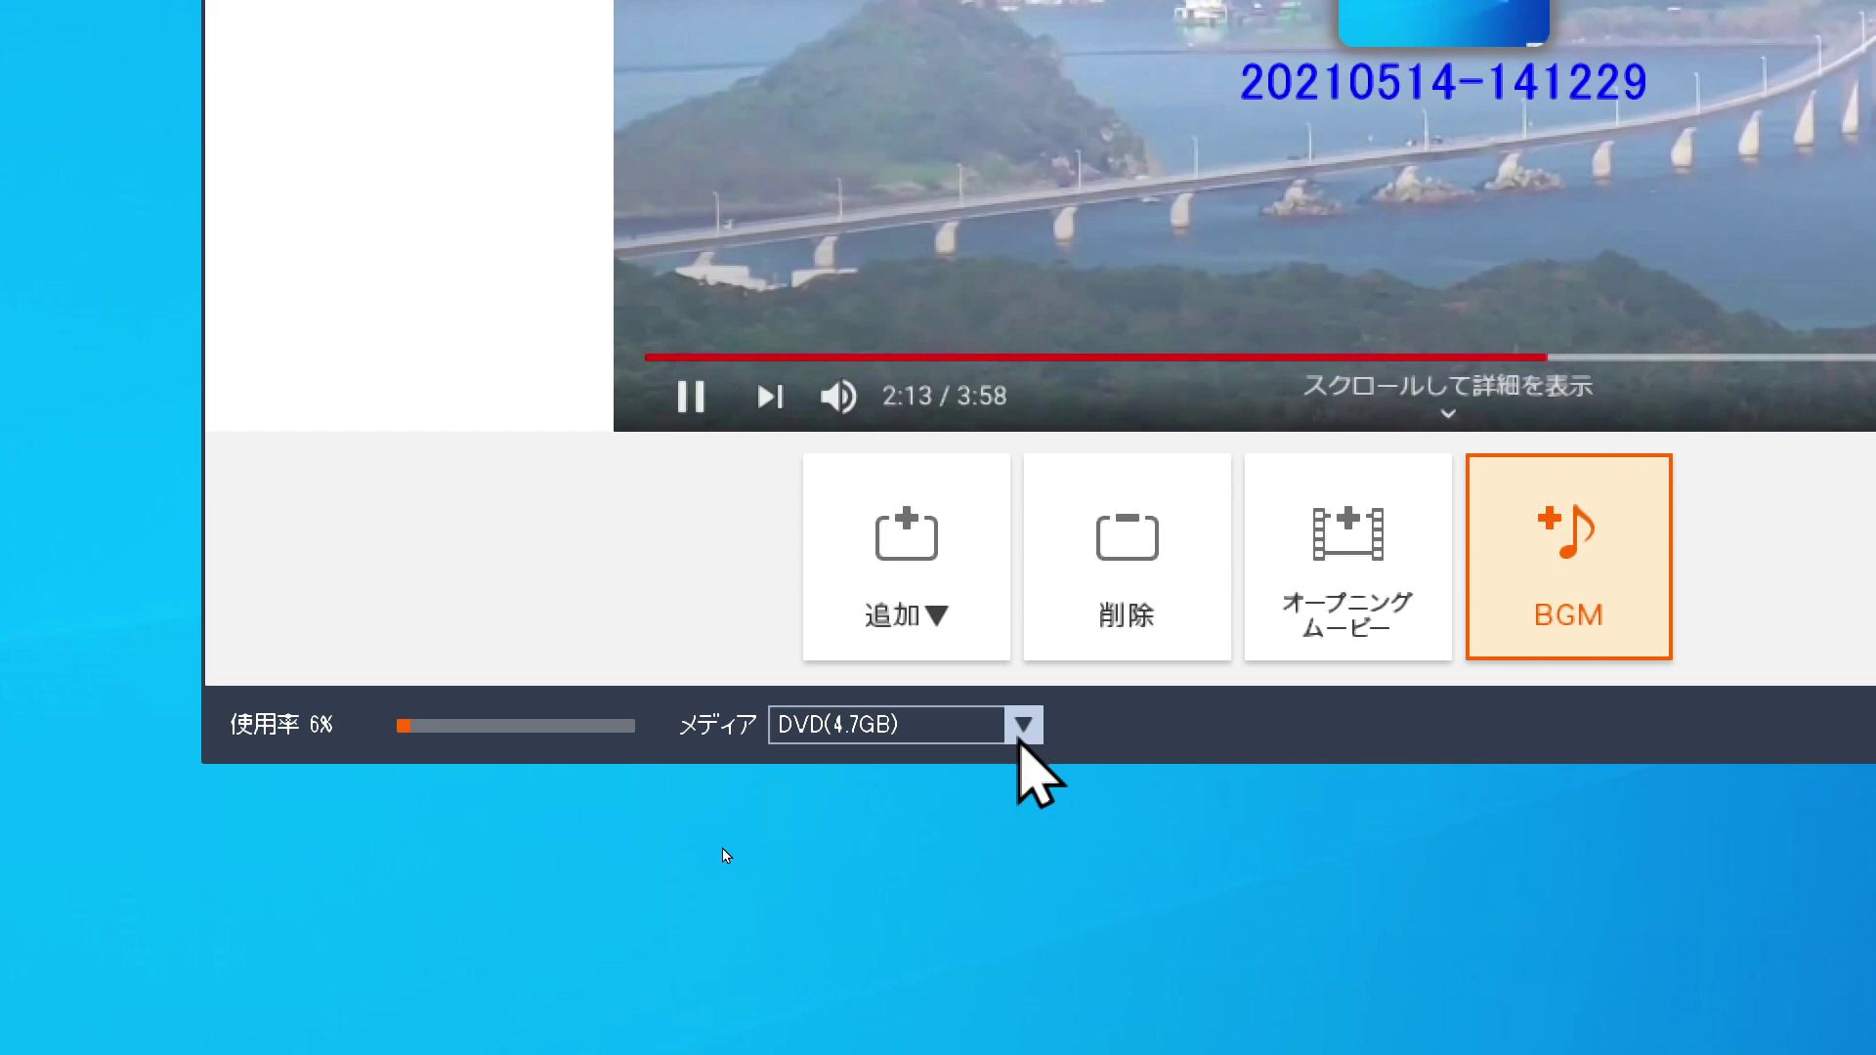
Select DVD(4.7GB) as the disc media and preview the menu with the playback volume turned up.
{"action": "left_click", "coordinate": [1023, 725]}
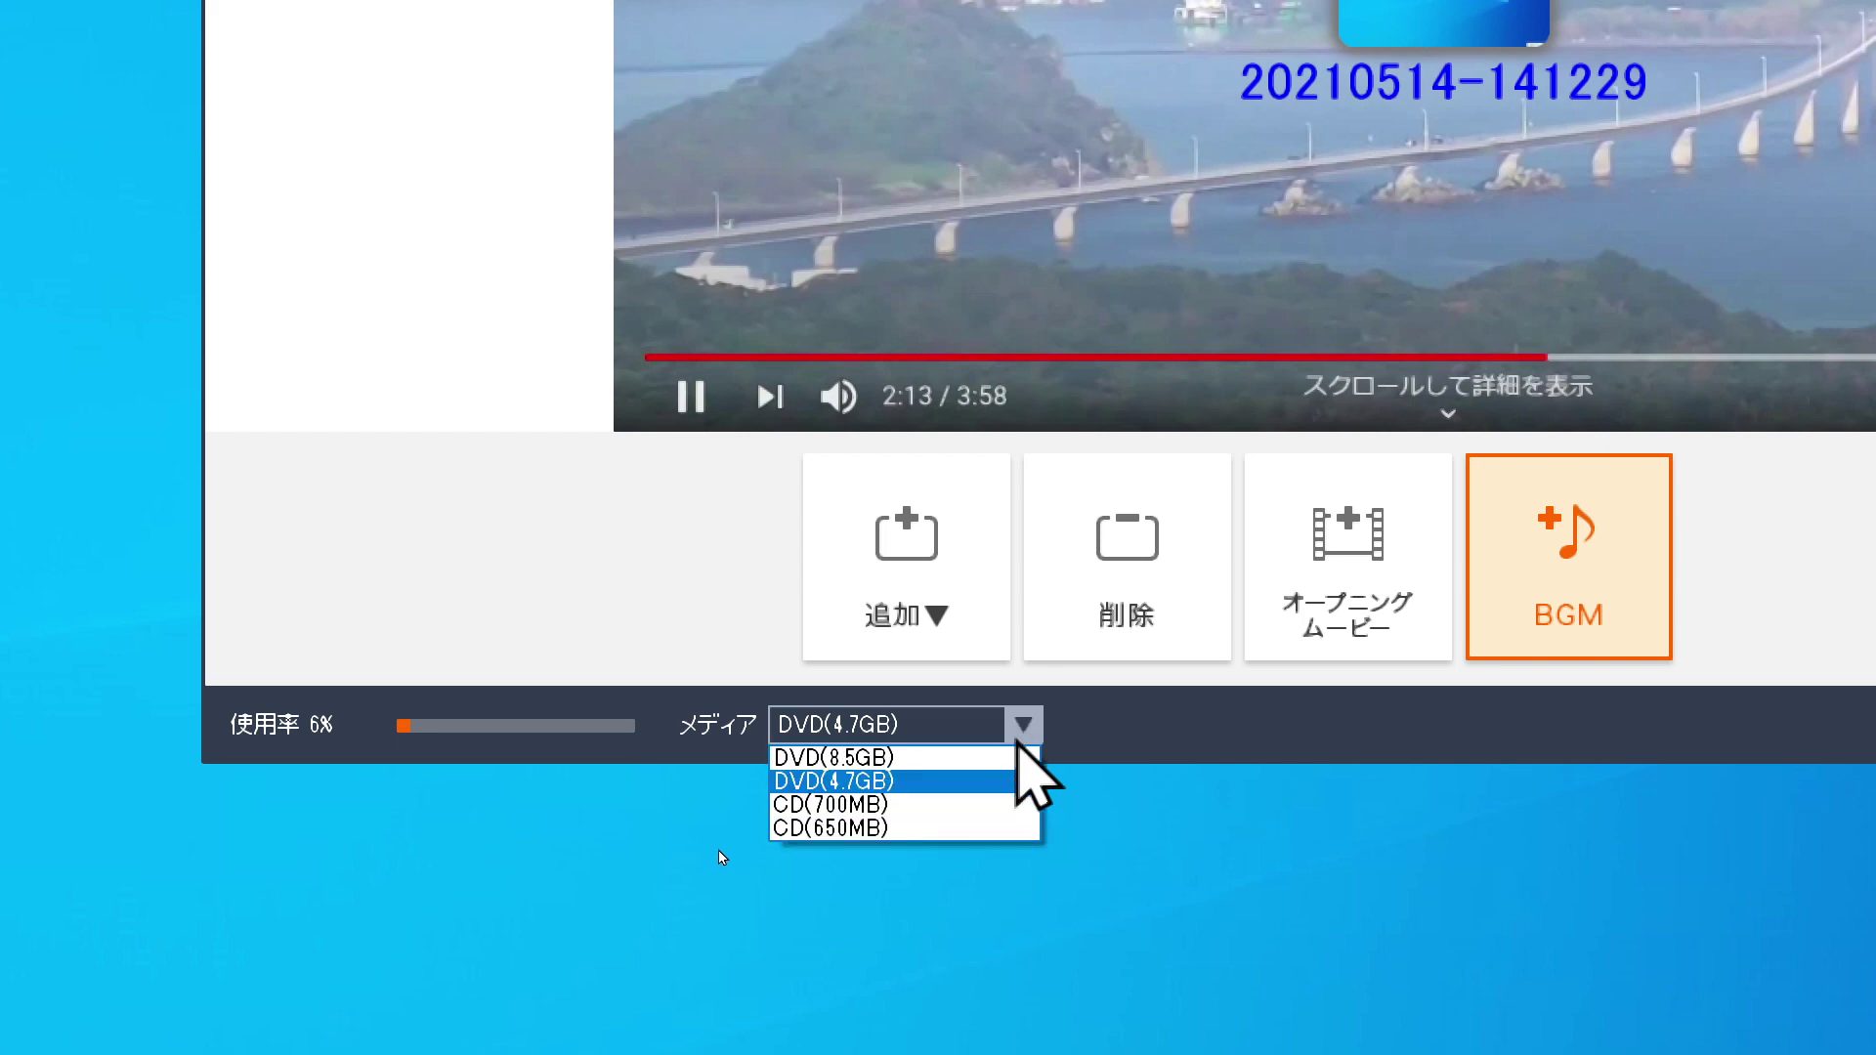
{"action": "left_click", "coordinate": [963, 780]}
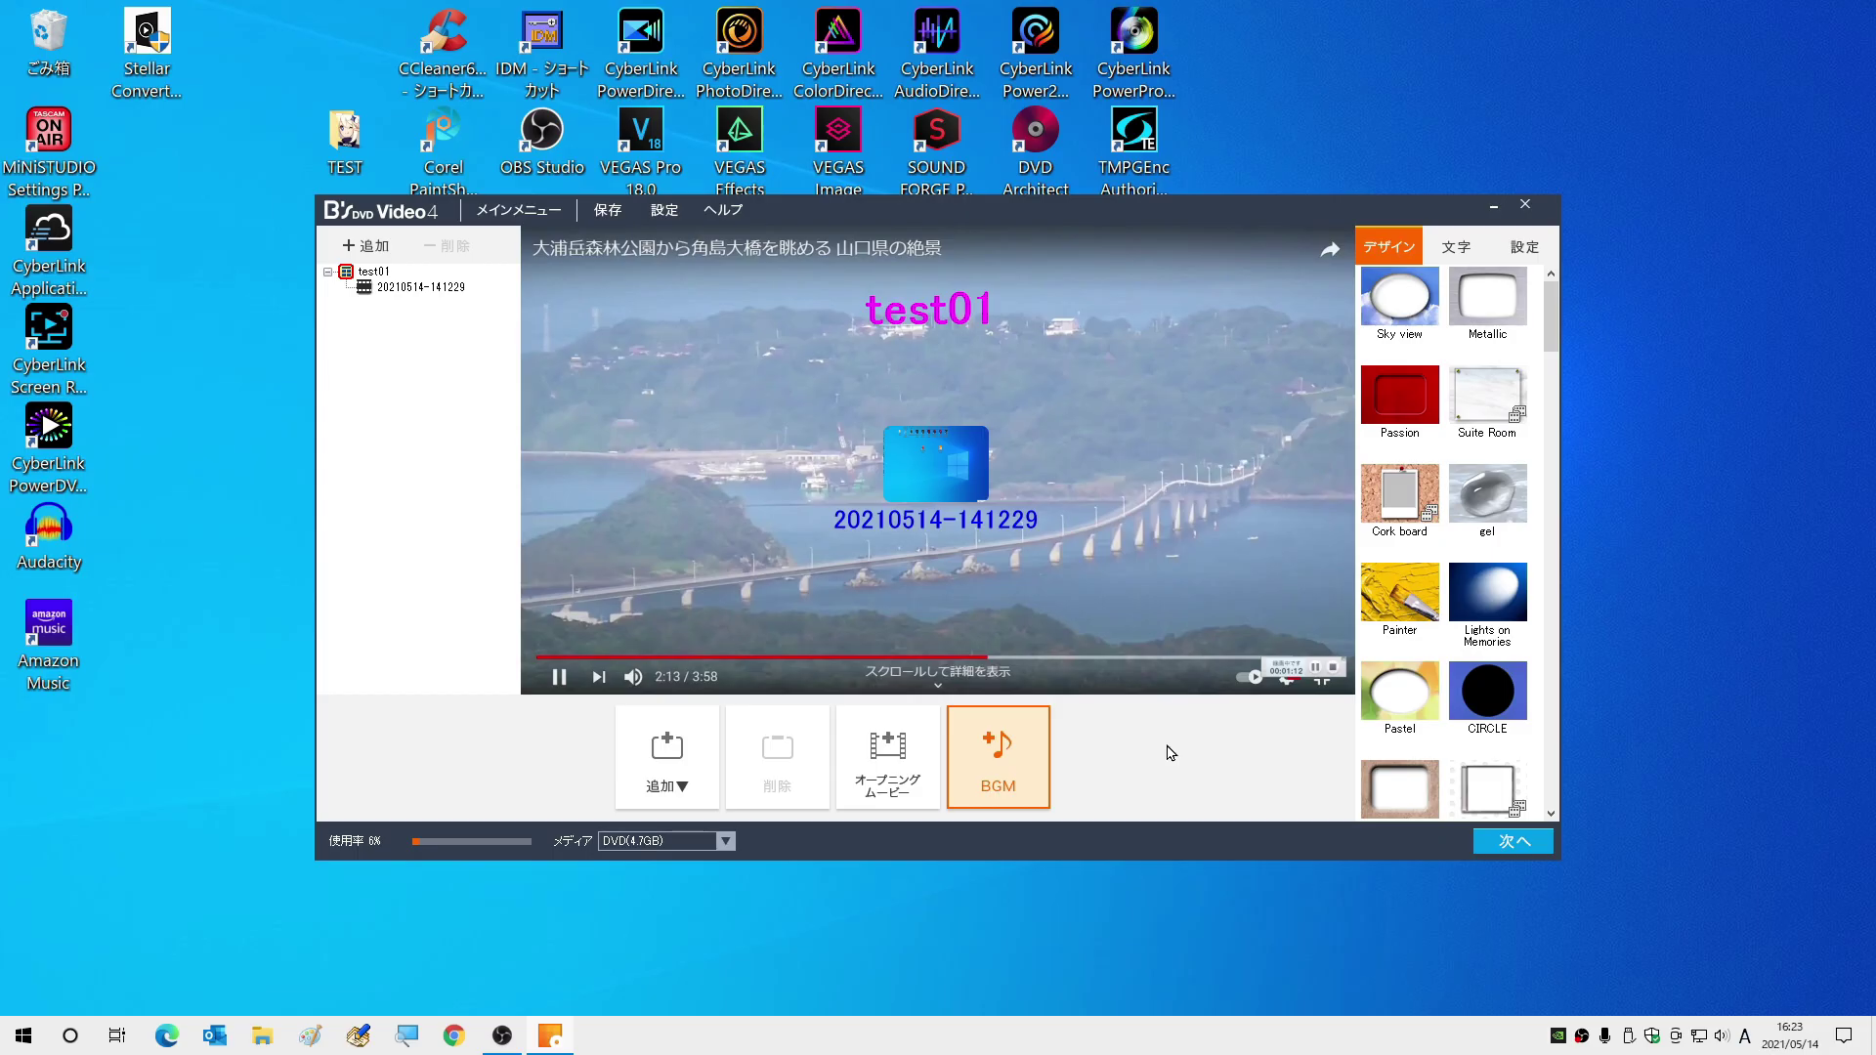
{"action": "left_click", "coordinate": [1504, 848]}
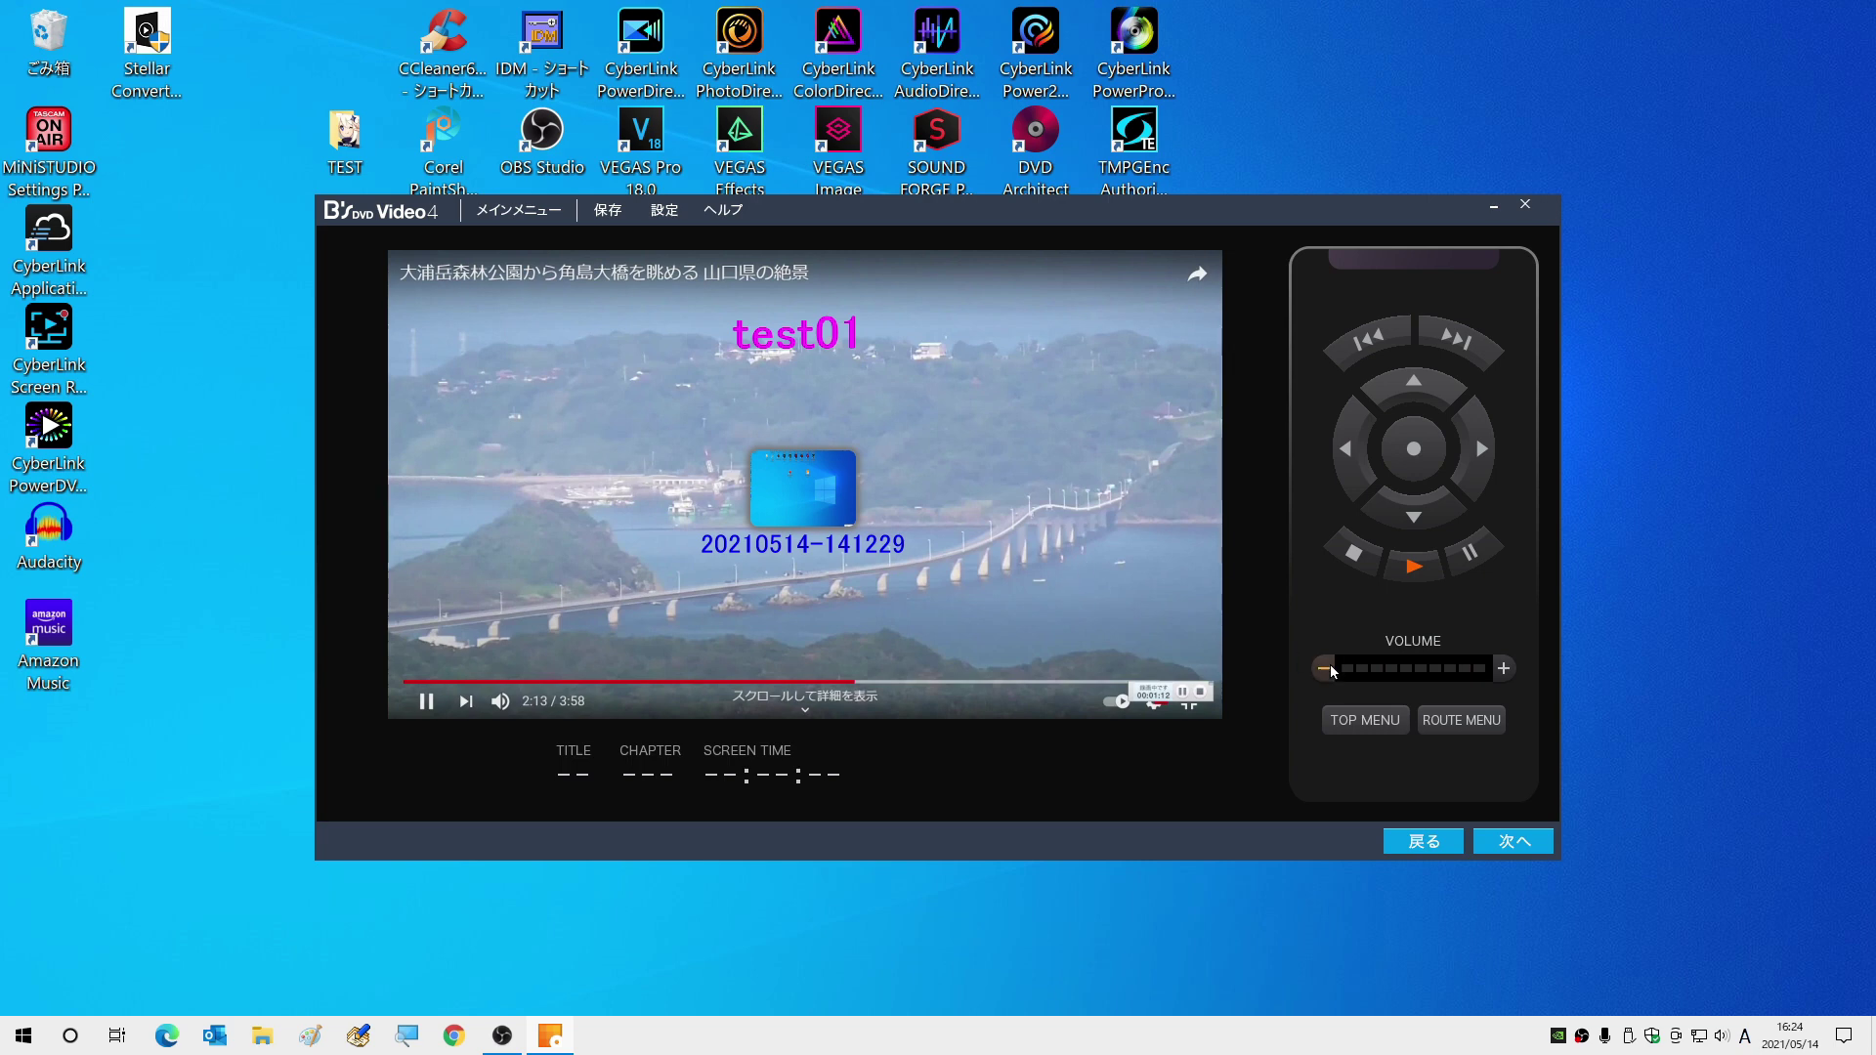
{"action": "left_click", "coordinate": [1498, 674]}
Burn the disc in drive (G:), saving the project as test01, and close the authoring program when writing is finished.
{"action": "left_click", "coordinate": [1514, 842]}
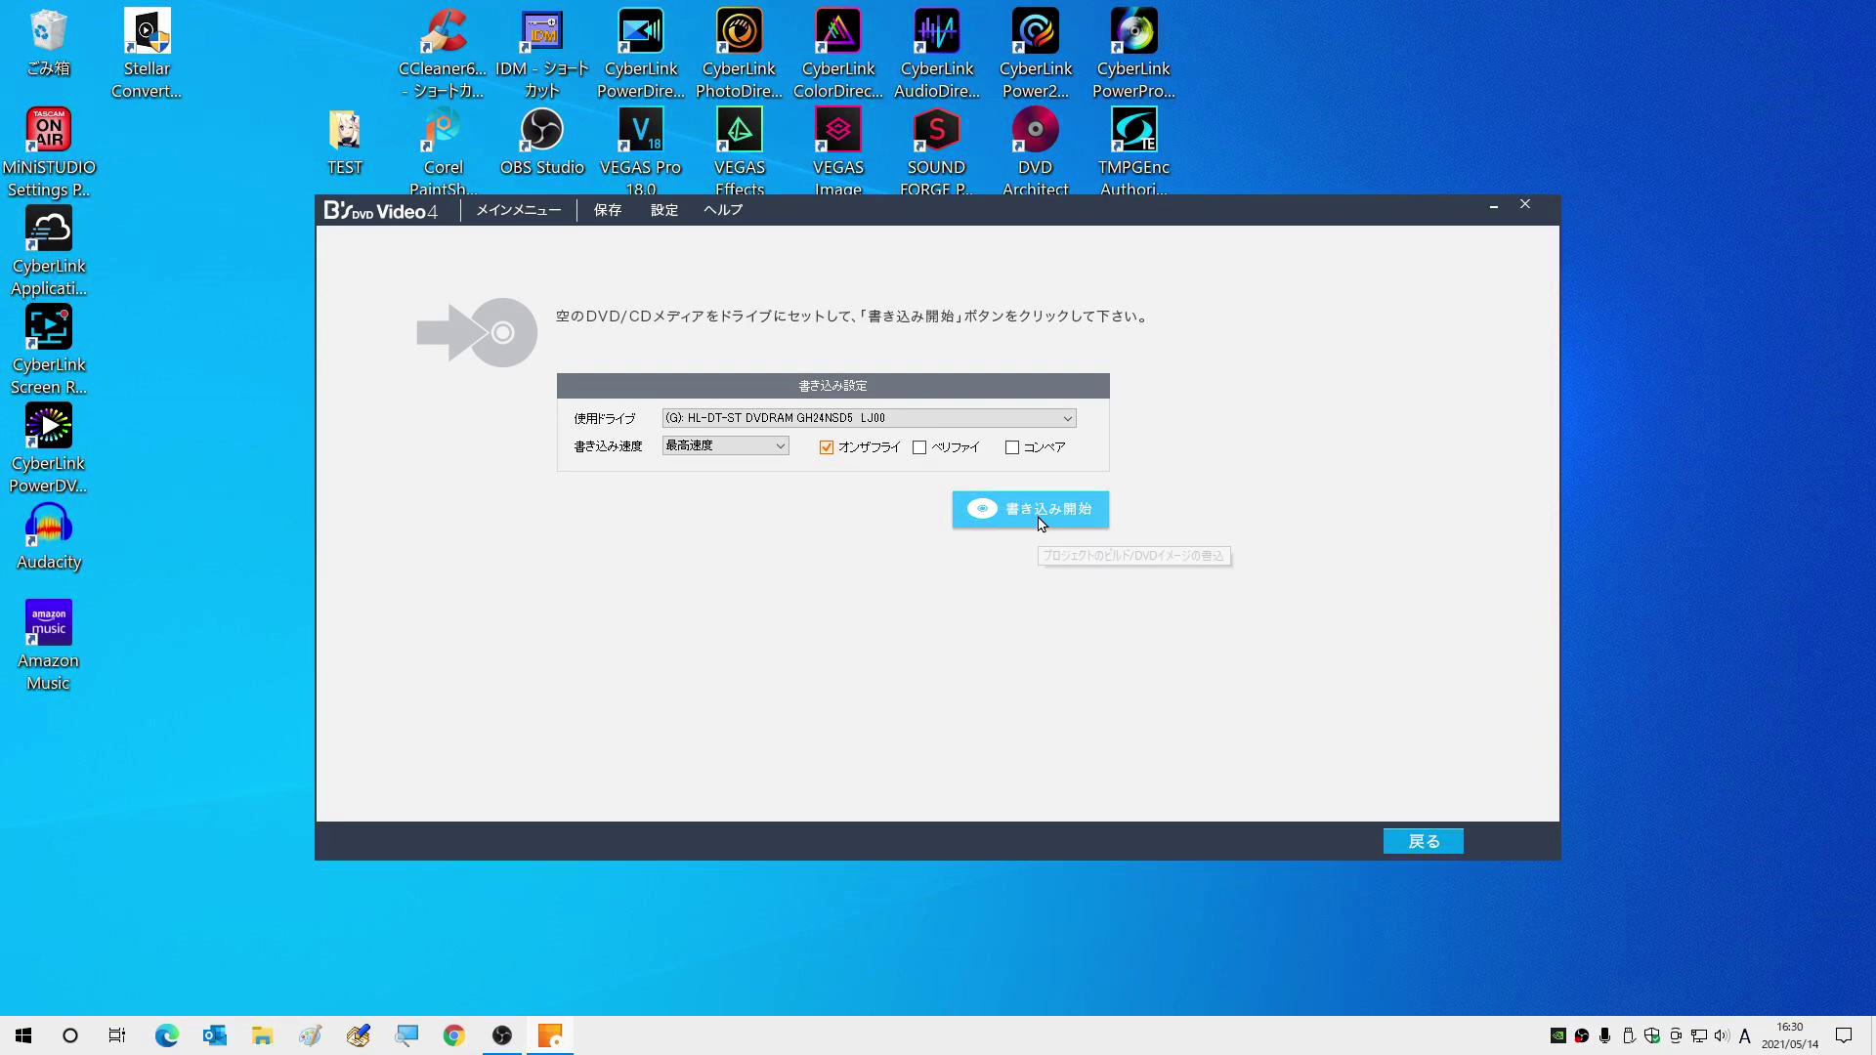
{"action": "left_click", "coordinate": [1042, 522]}
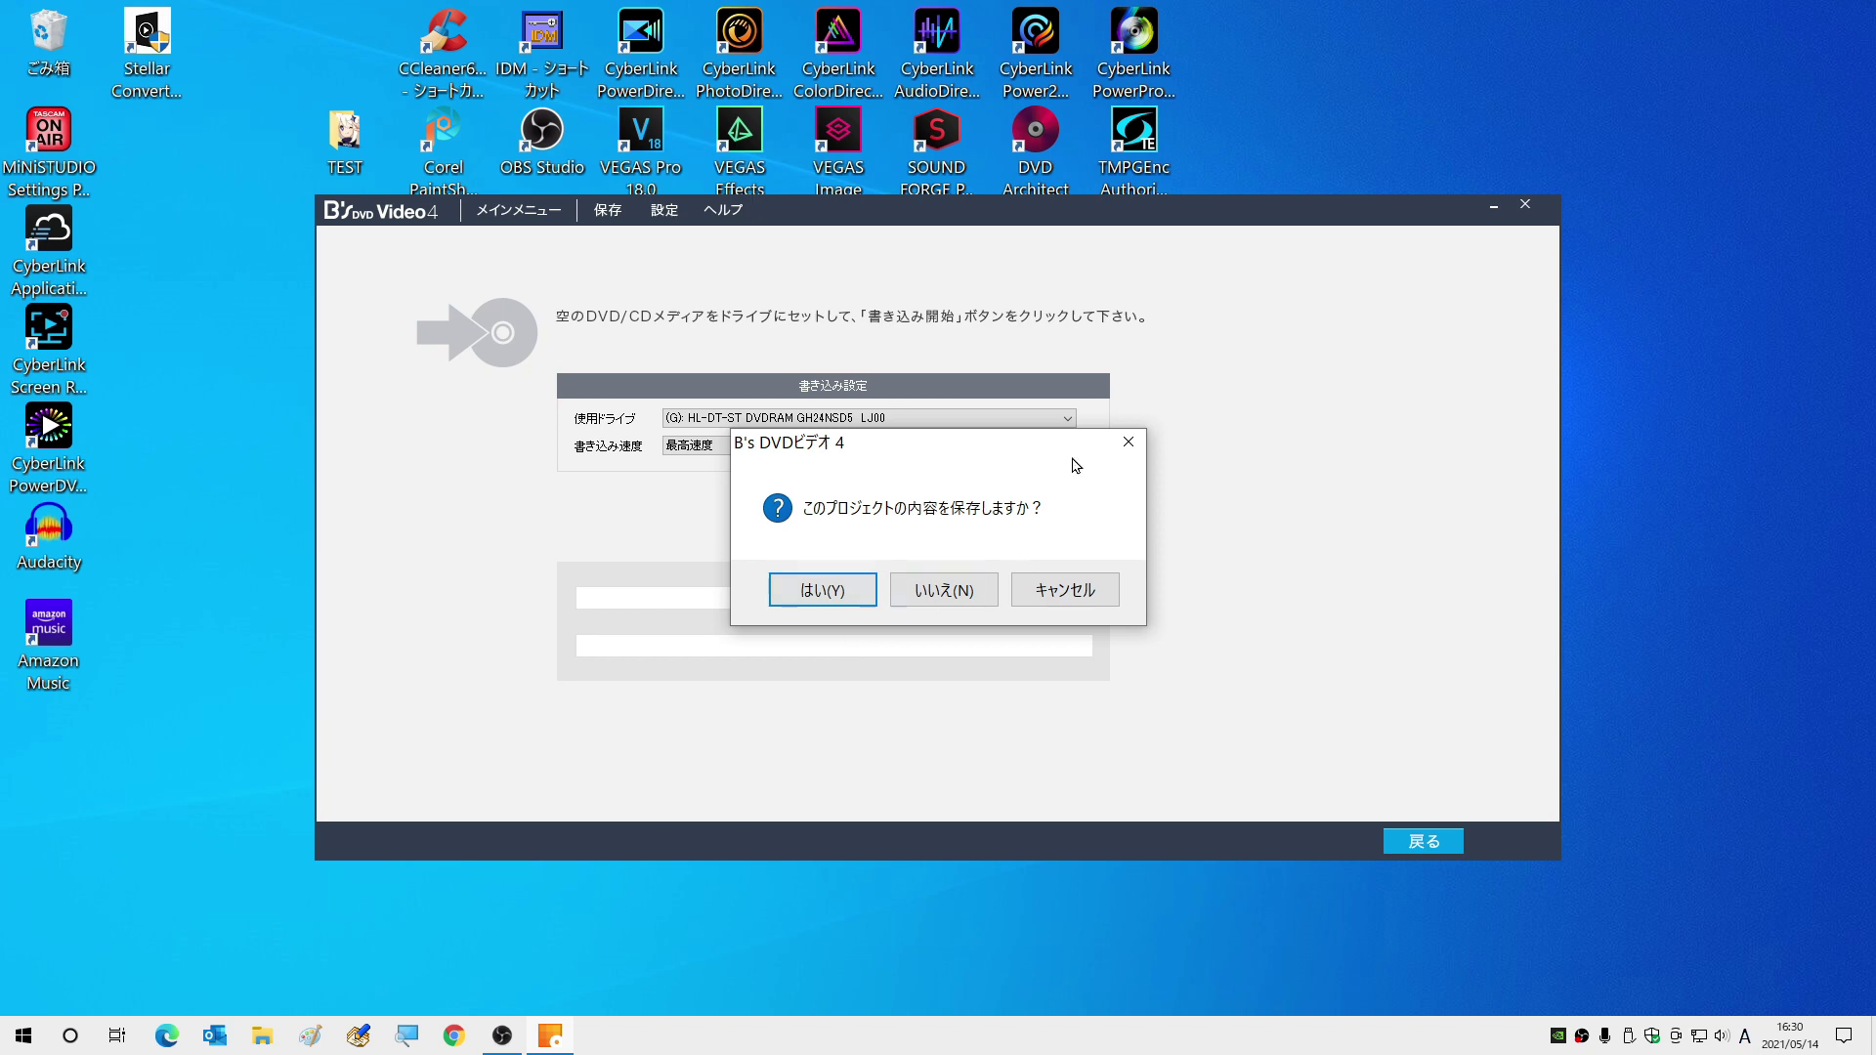
{"action": "left_click", "coordinate": [809, 592]}
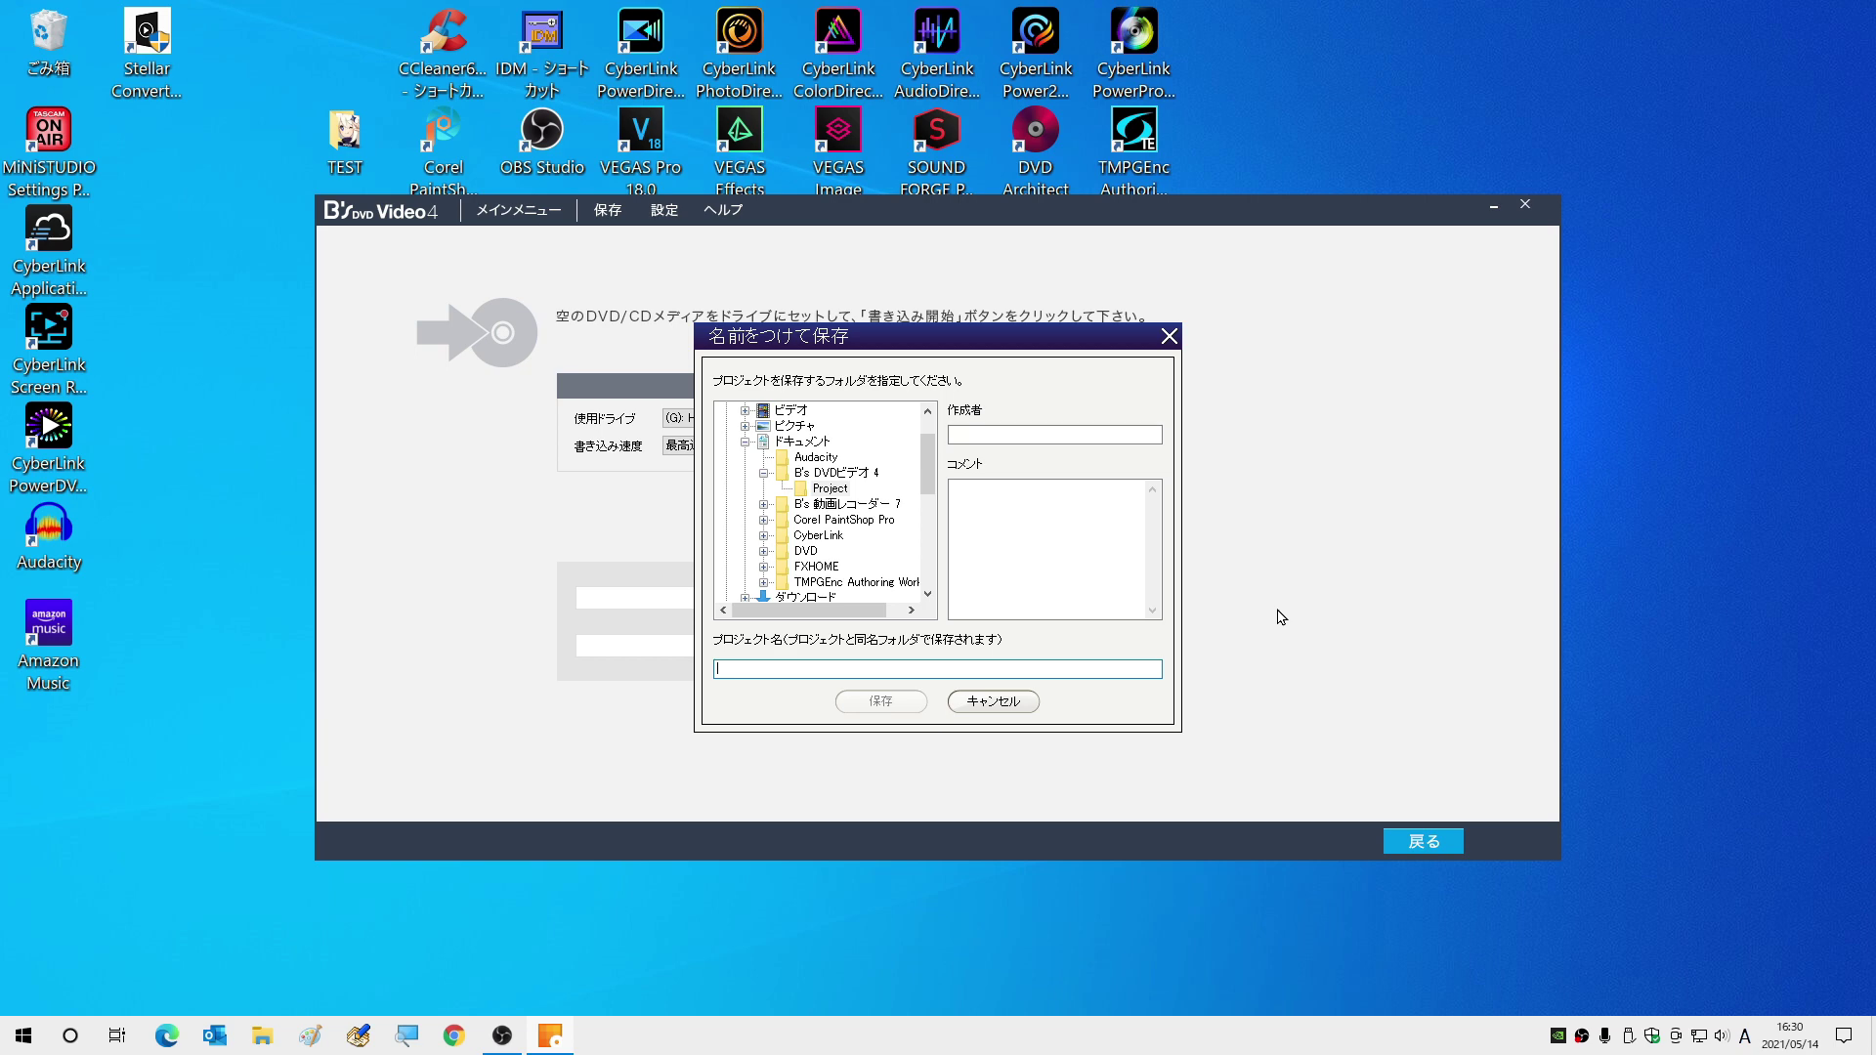
{"action": "key", "text": "ctrl+v"}
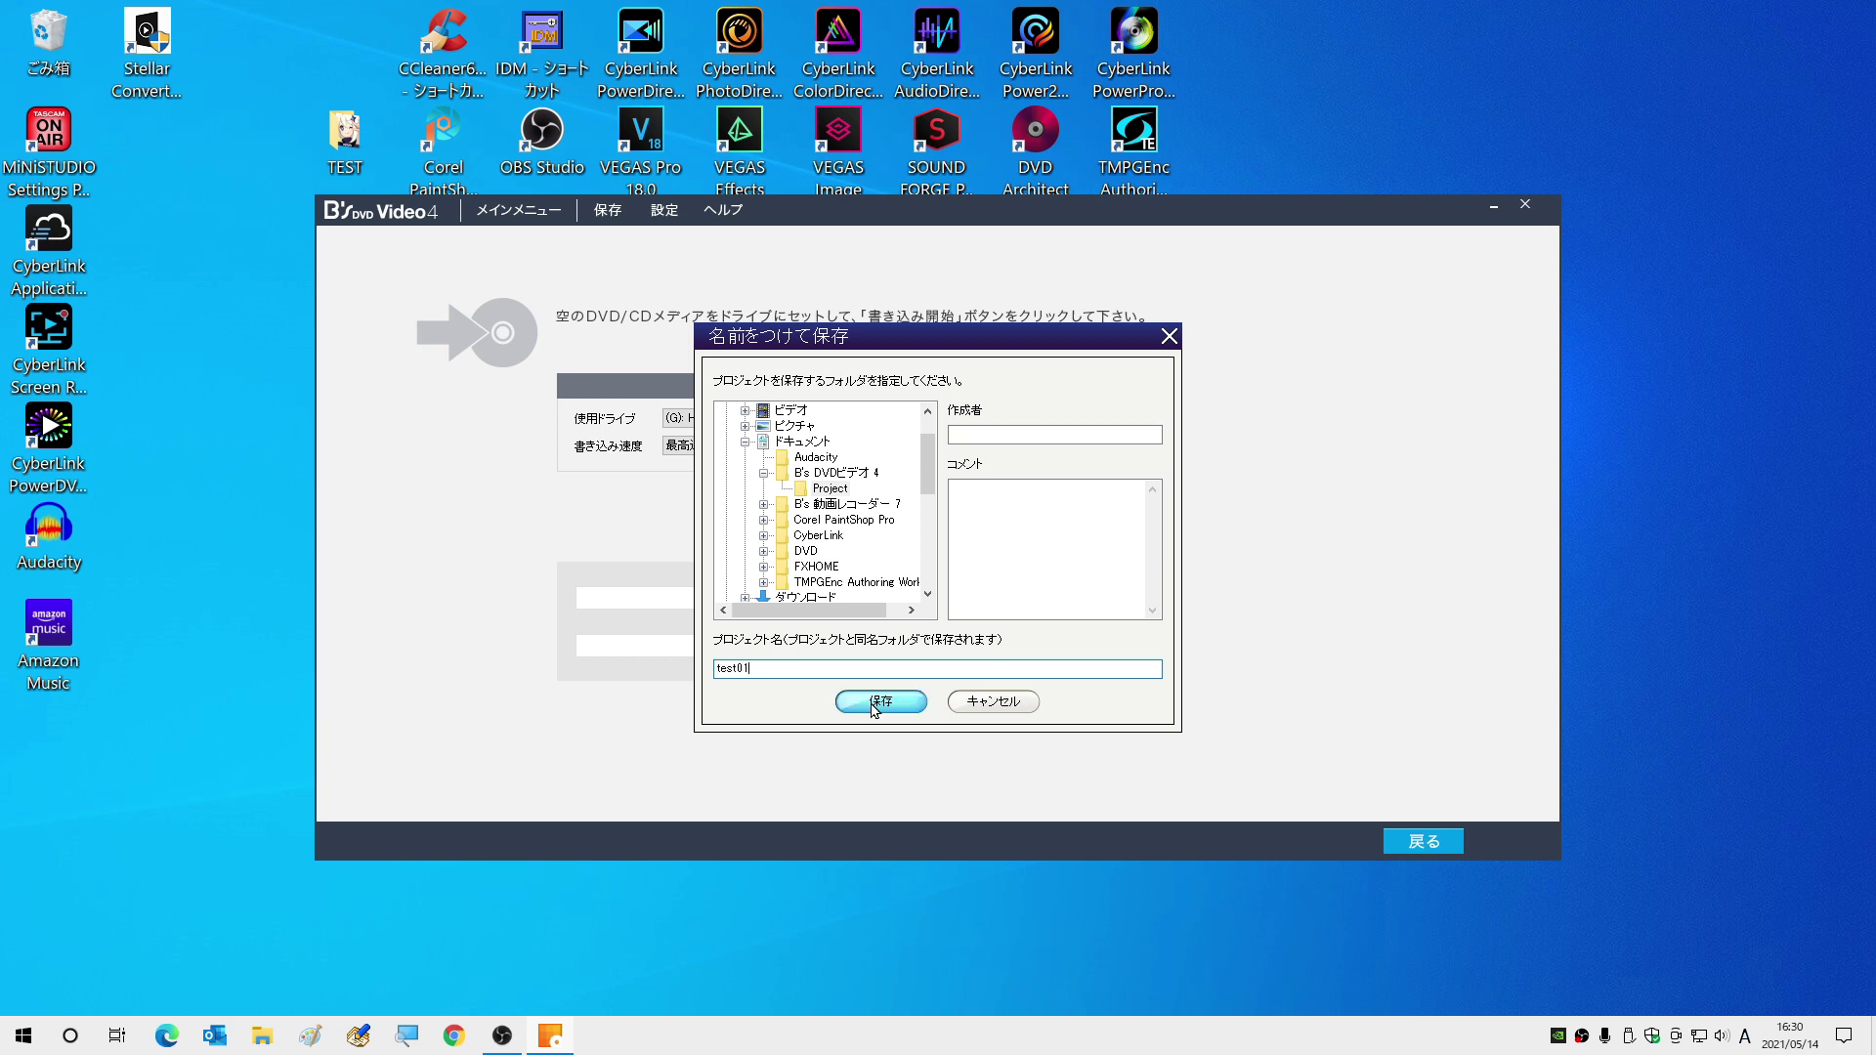
{"action": "left_click", "coordinate": [881, 701]}
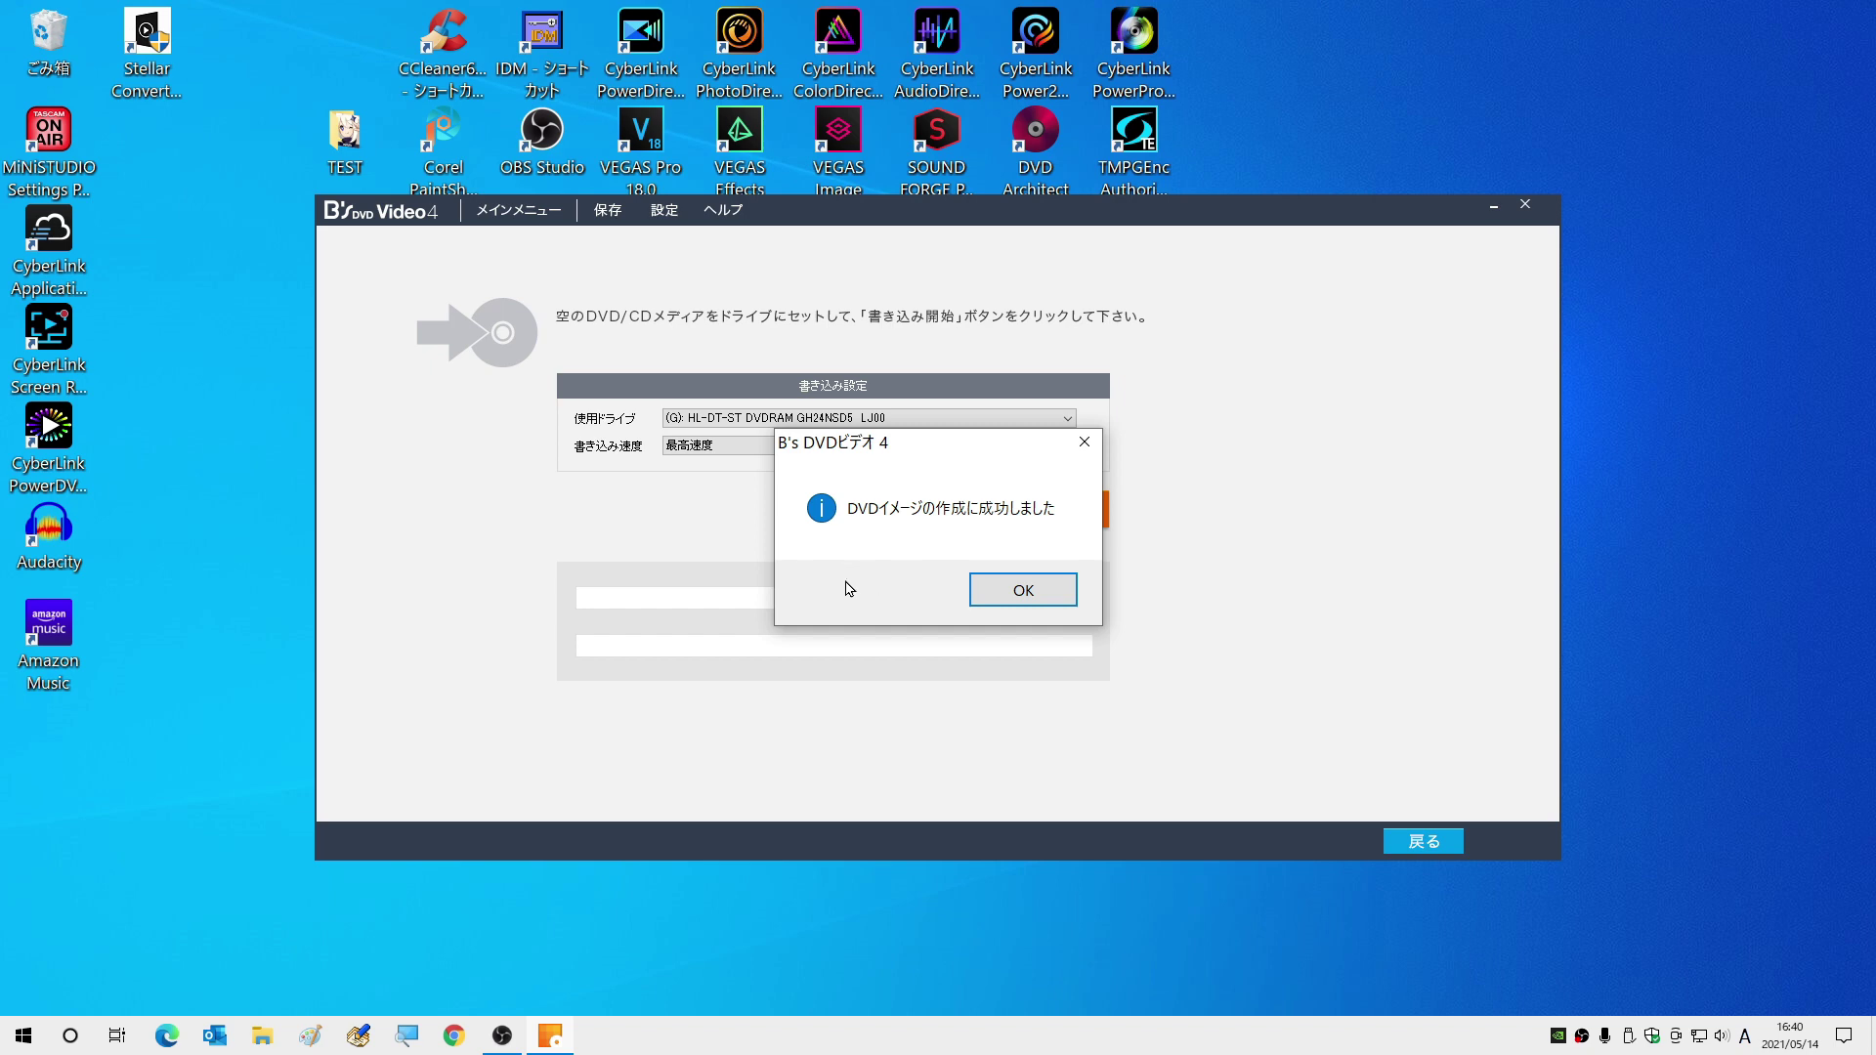
{"action": "left_click", "coordinate": [1016, 604]}
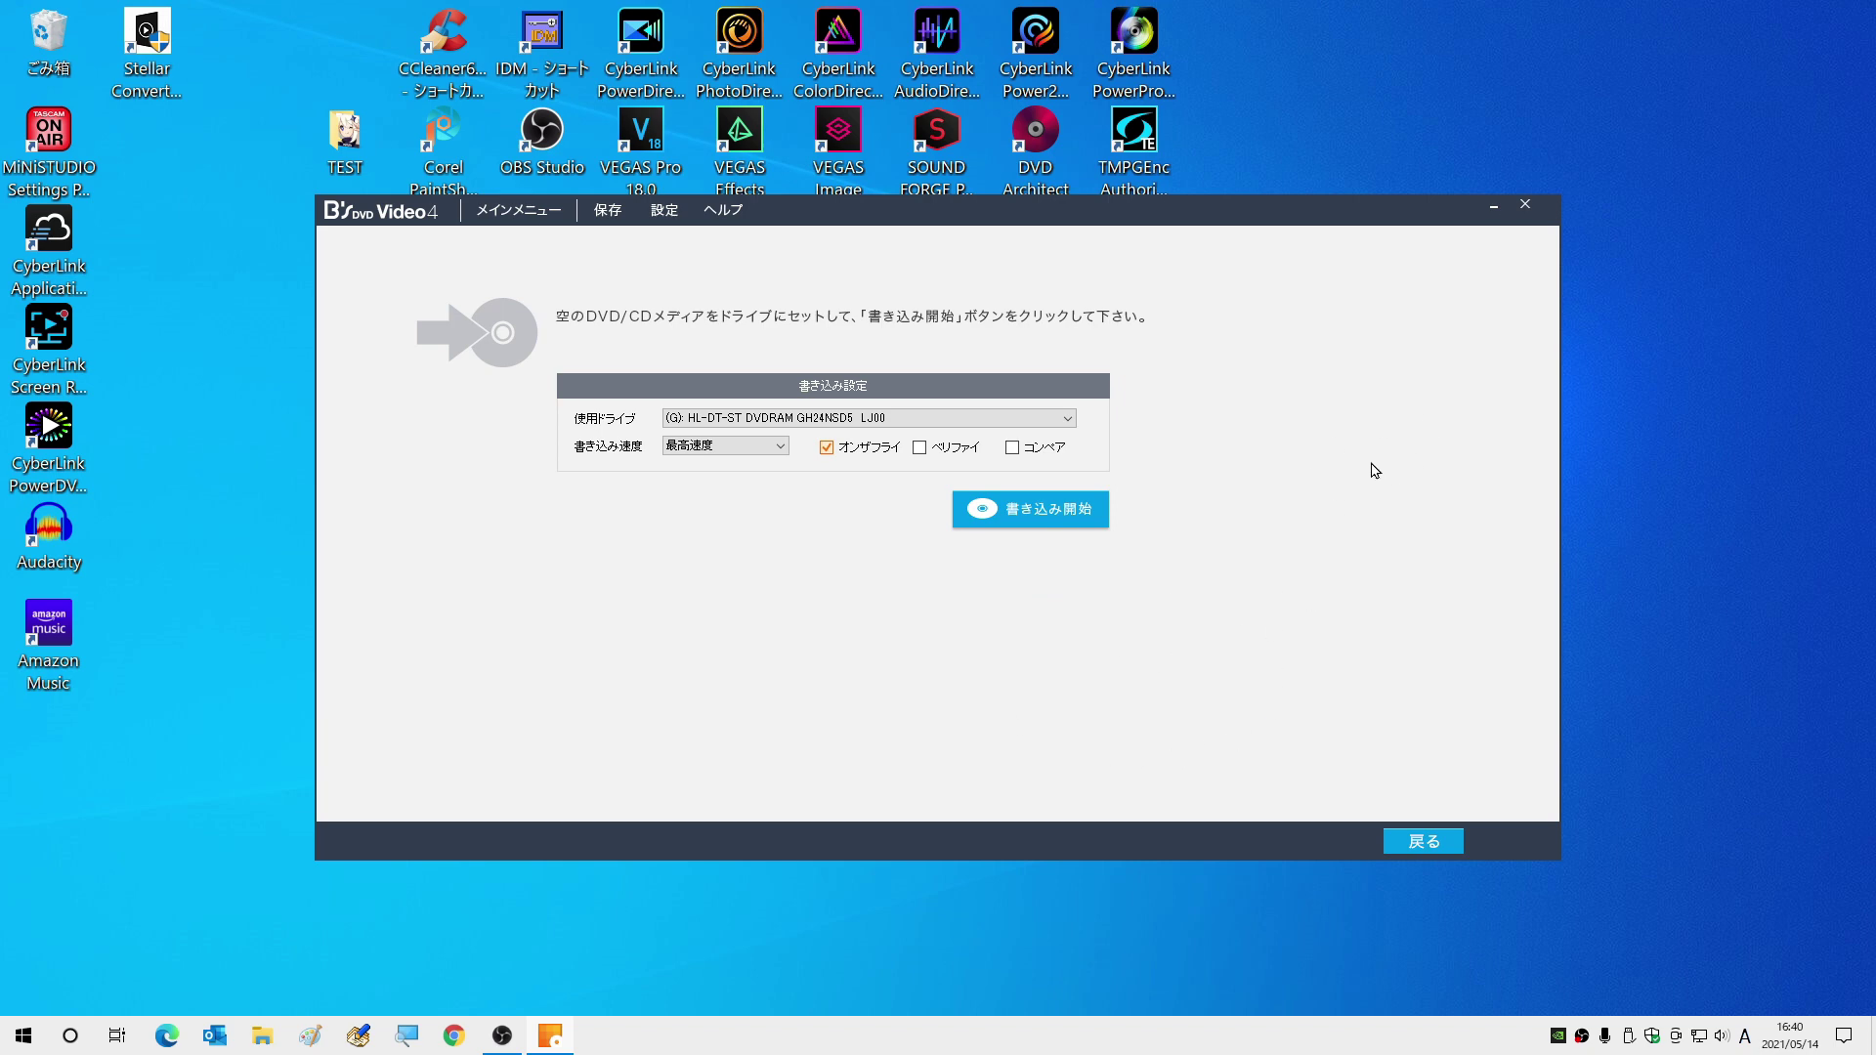
{"action": "left_click", "coordinate": [1527, 207]}
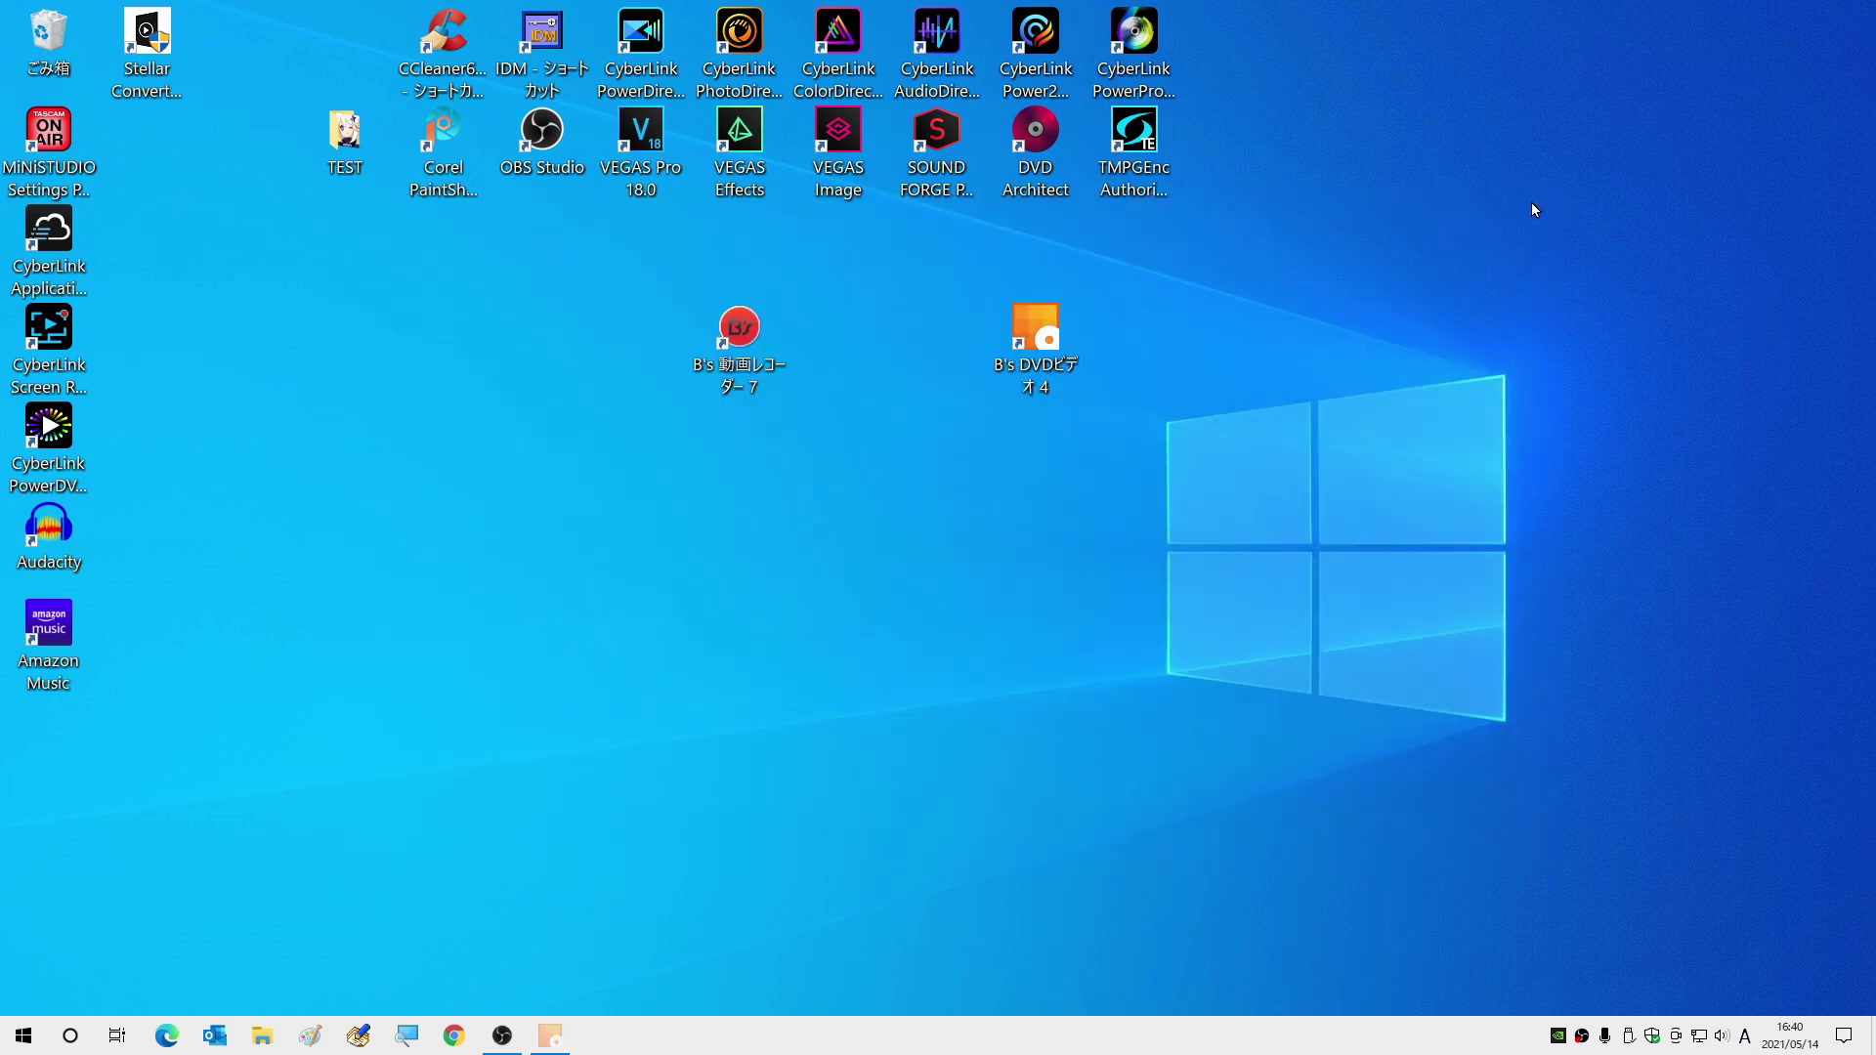
Open the burned disc in drive (G:) with PowerDVD, play it from the beginning, start the menu's video, and return to the desktop.
{"action": "left_click", "coordinate": [262, 1036]}
{"action": "left_click", "coordinate": [917, 652]}
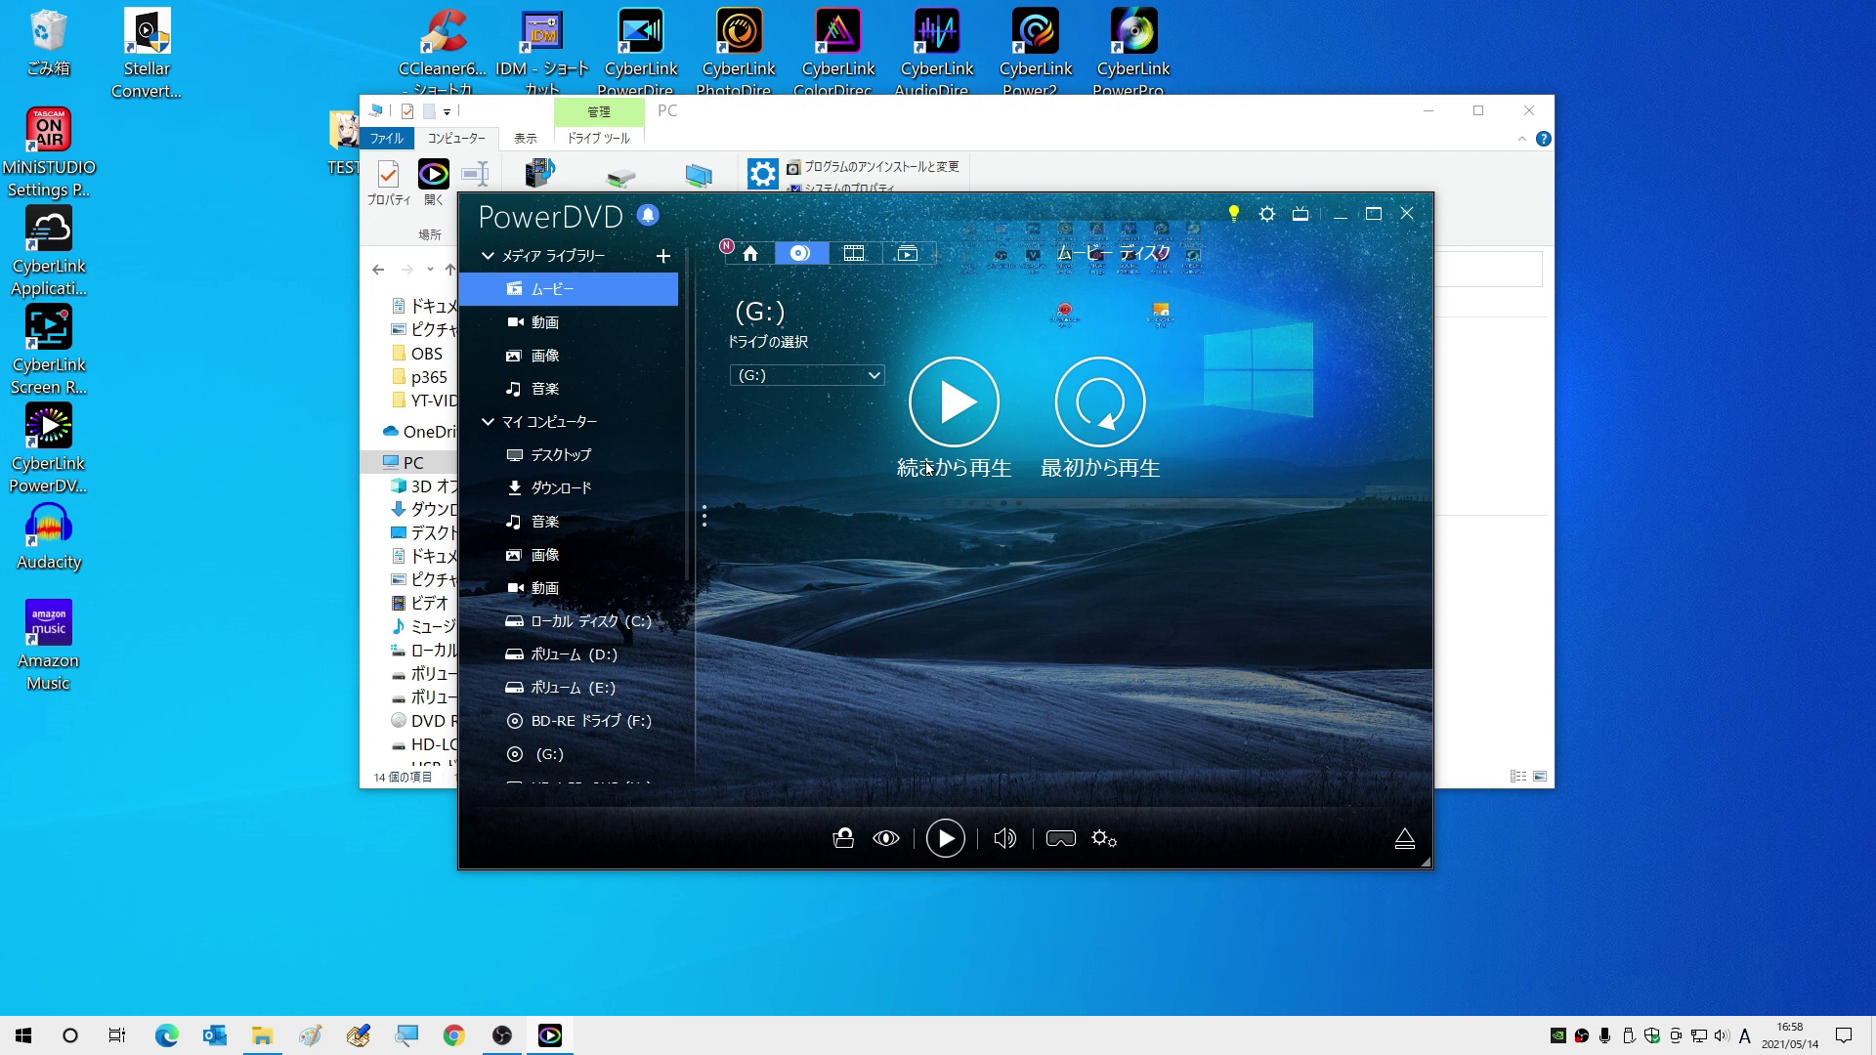
{"action": "left_click", "coordinate": [1075, 418]}
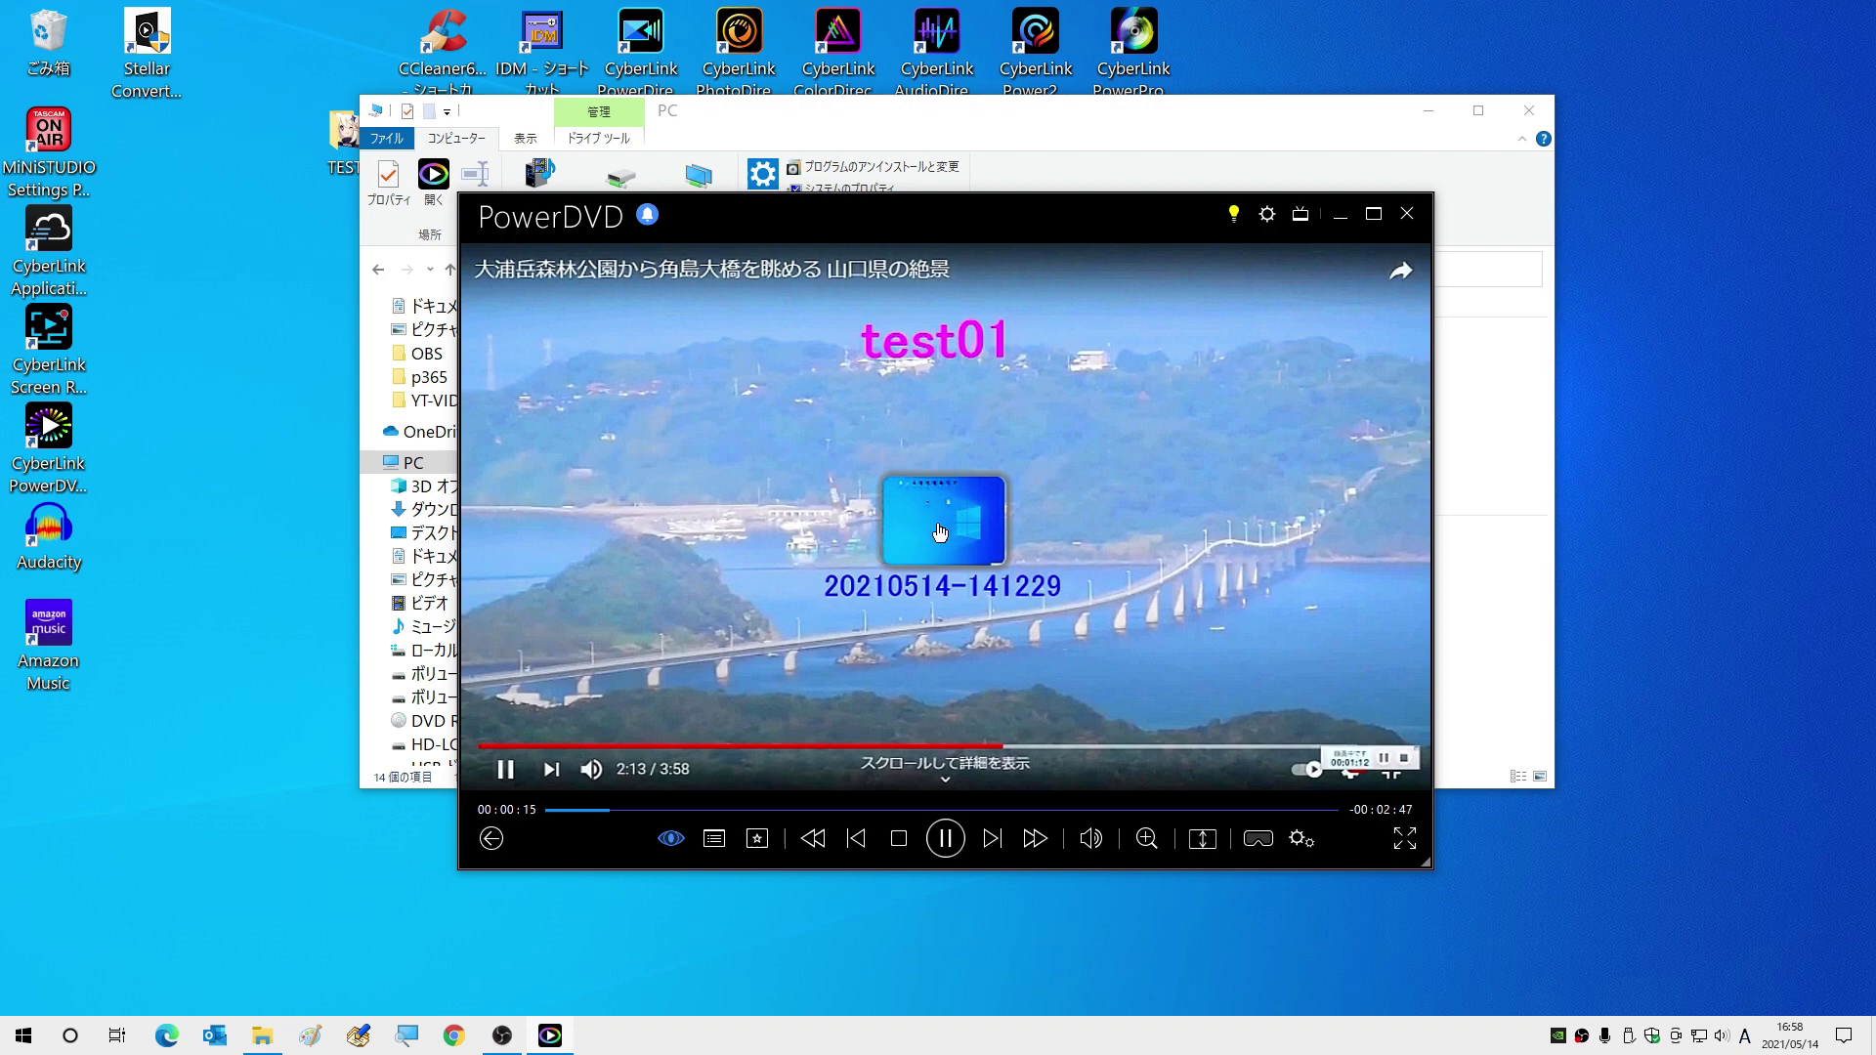
{"action": "key", "text": "n"}
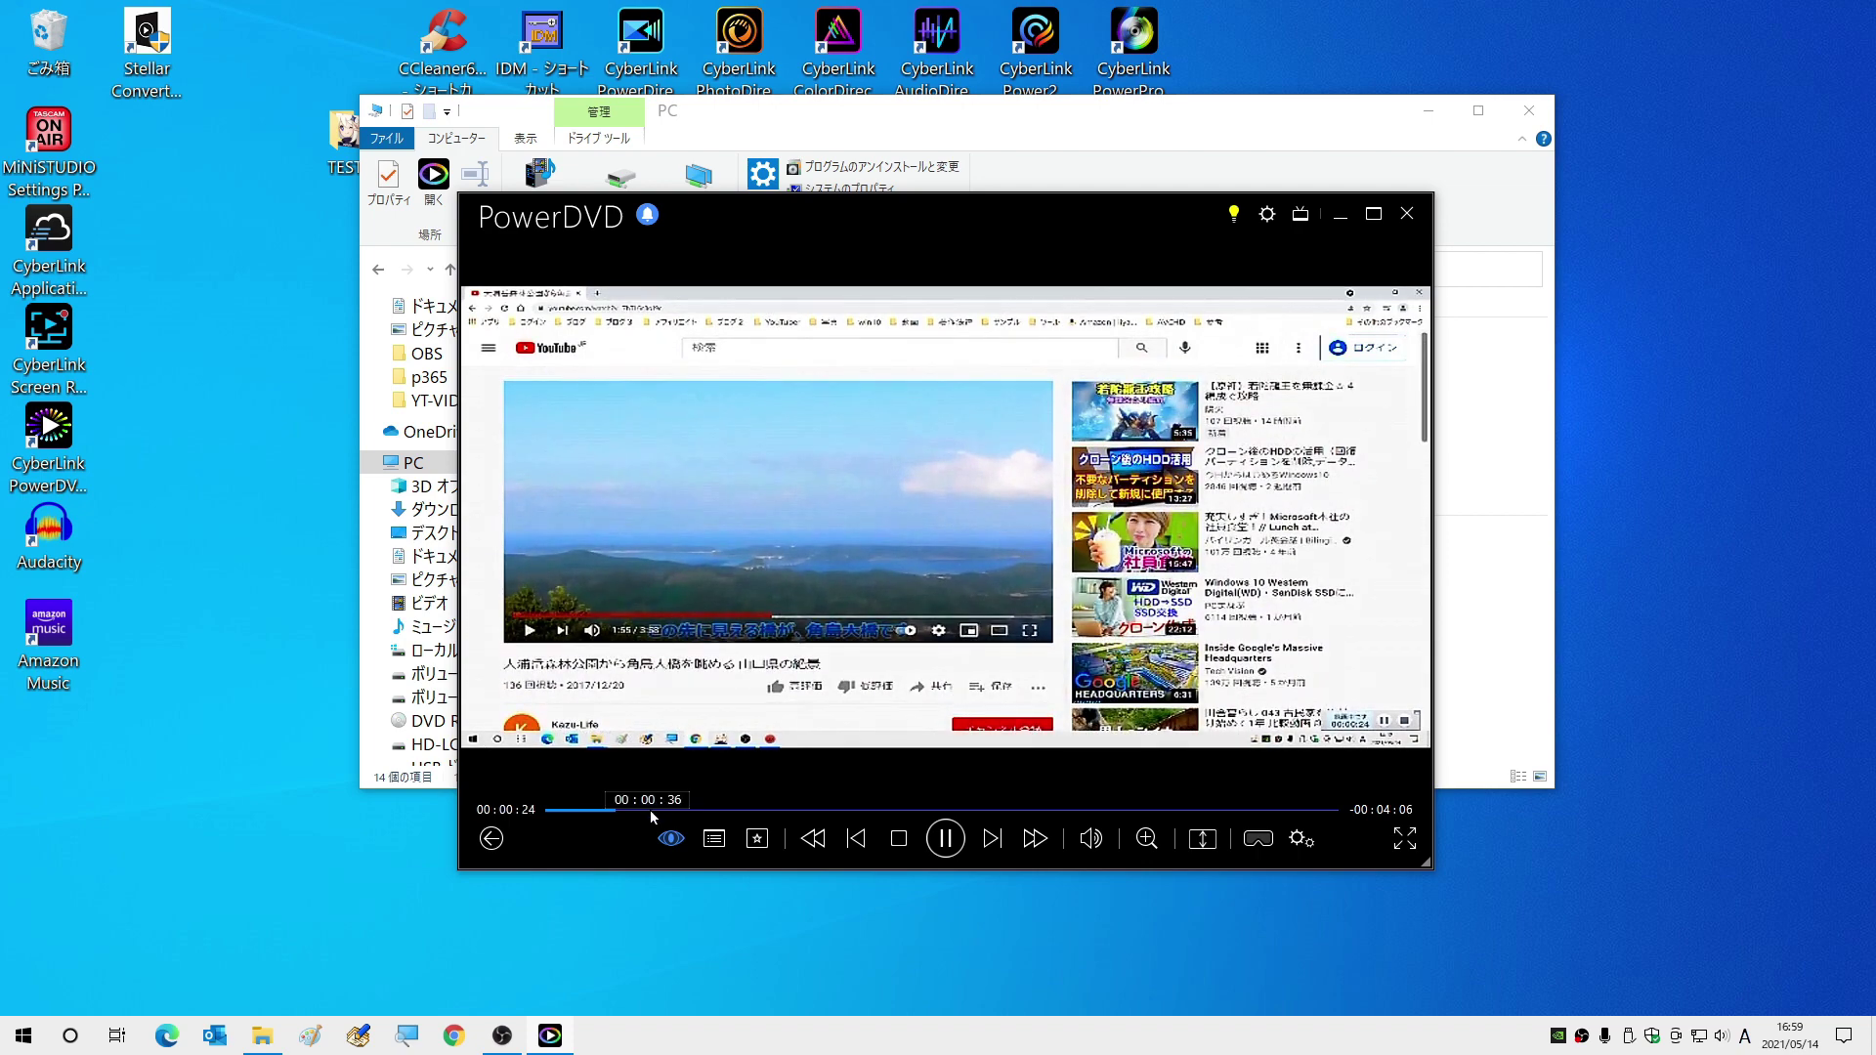
{"action": "key", "text": "alt+F4"}
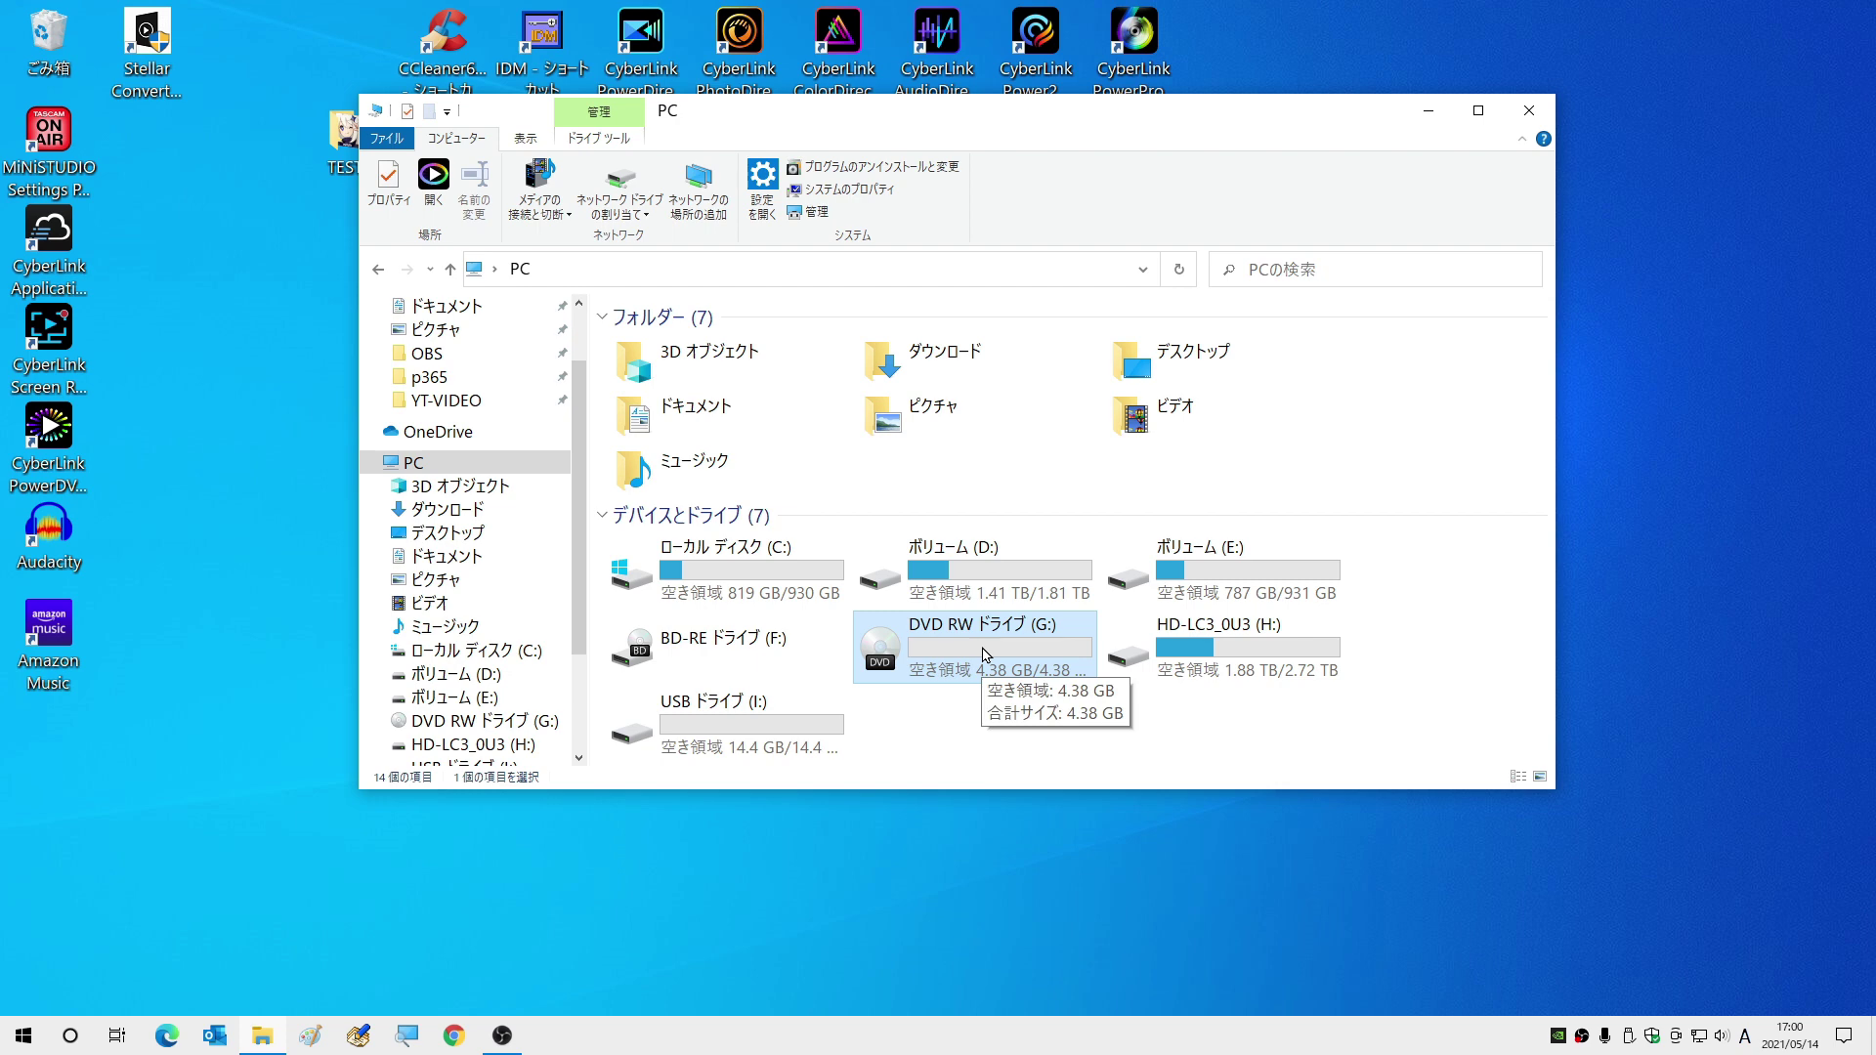
{"action": "key", "text": "super+d"}
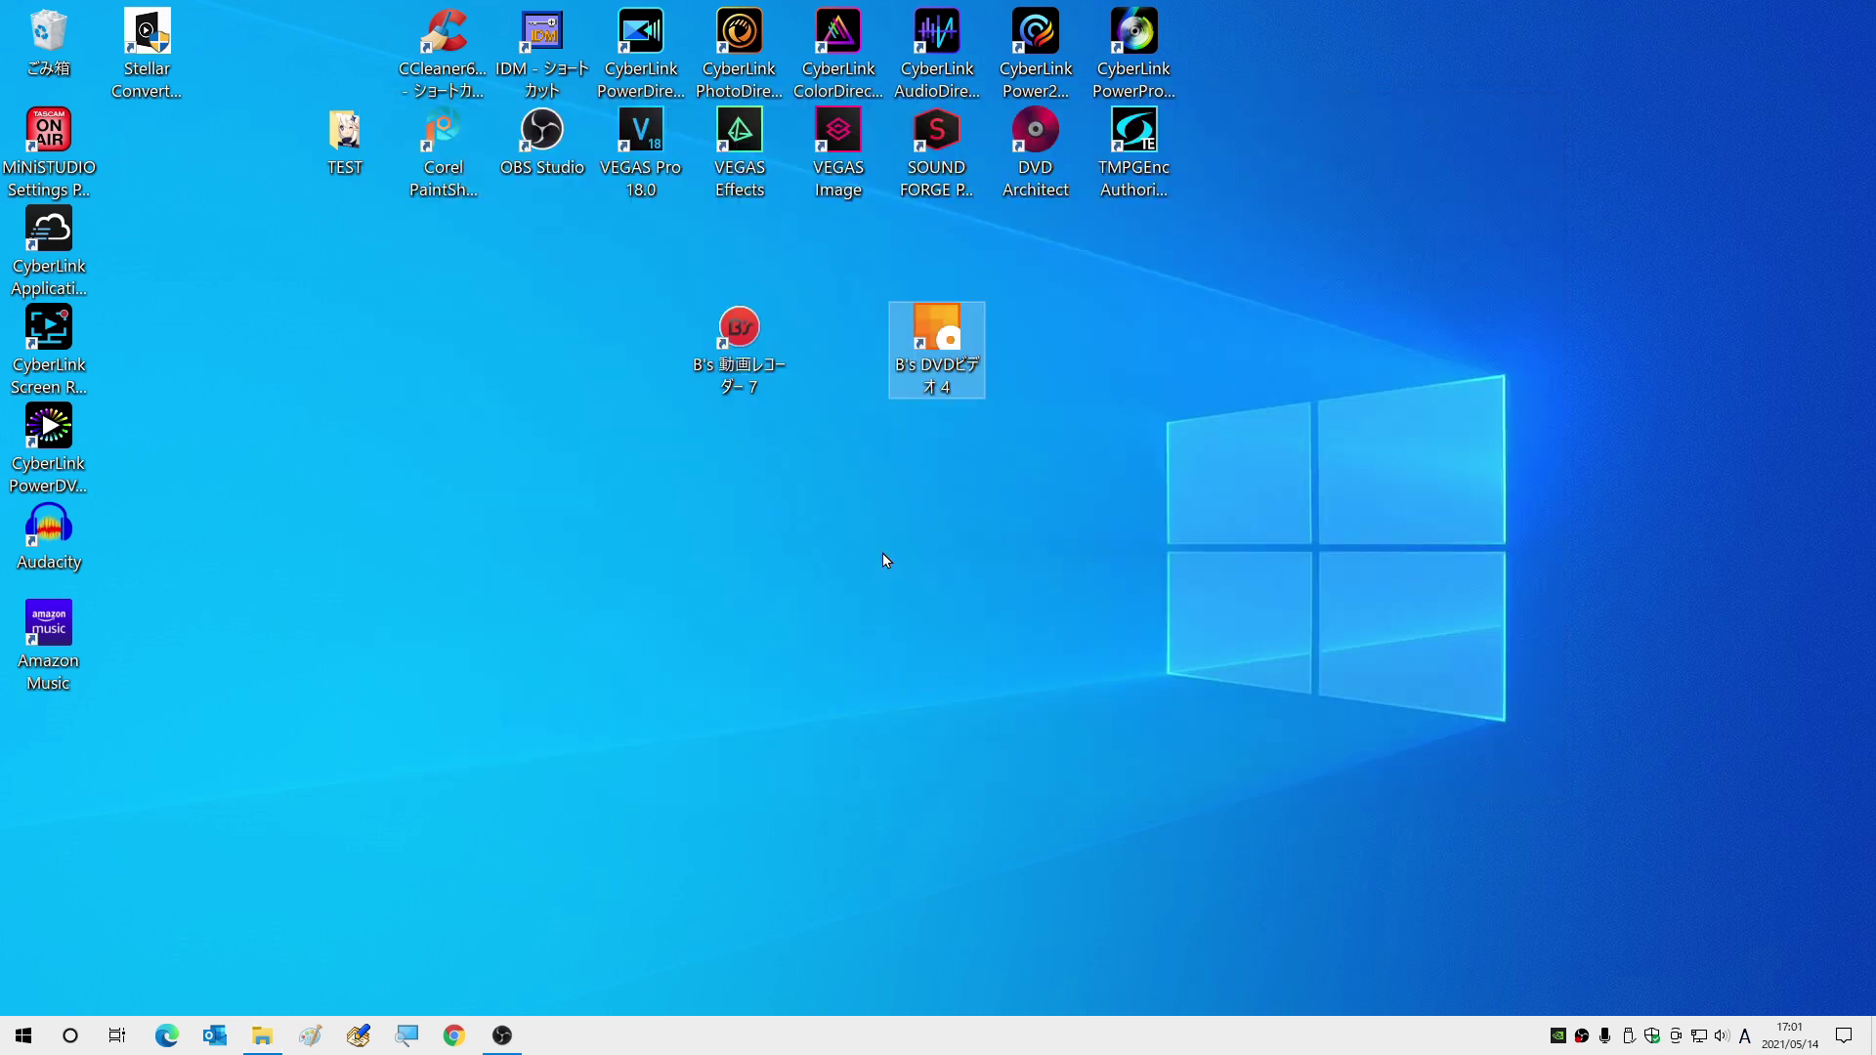